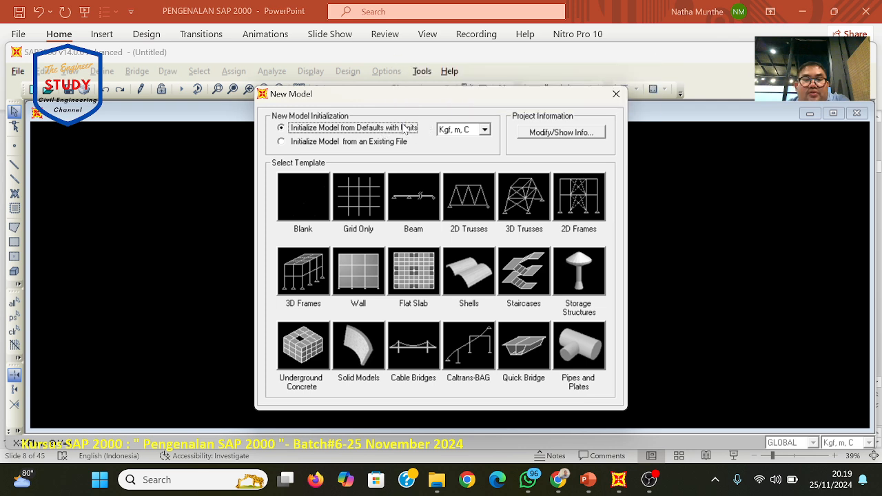
- Create a blank model initialized with Kgf, m, C units
left_click(486, 130)
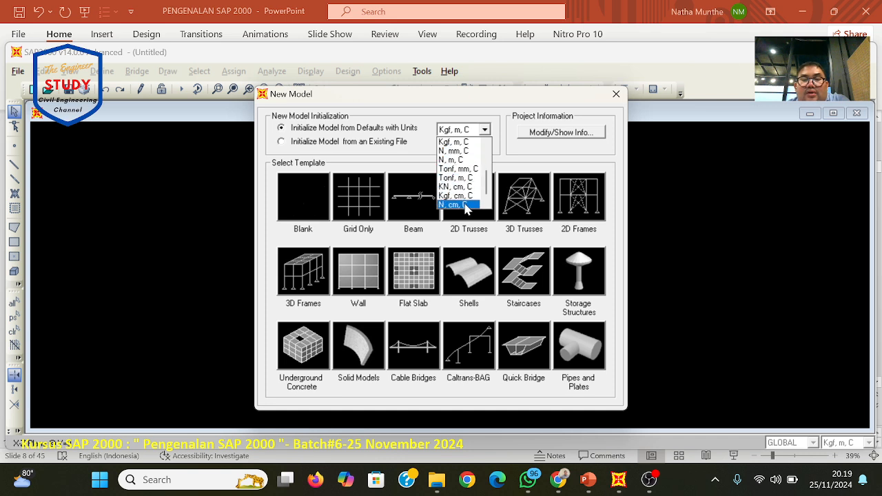
left_click(466, 110)
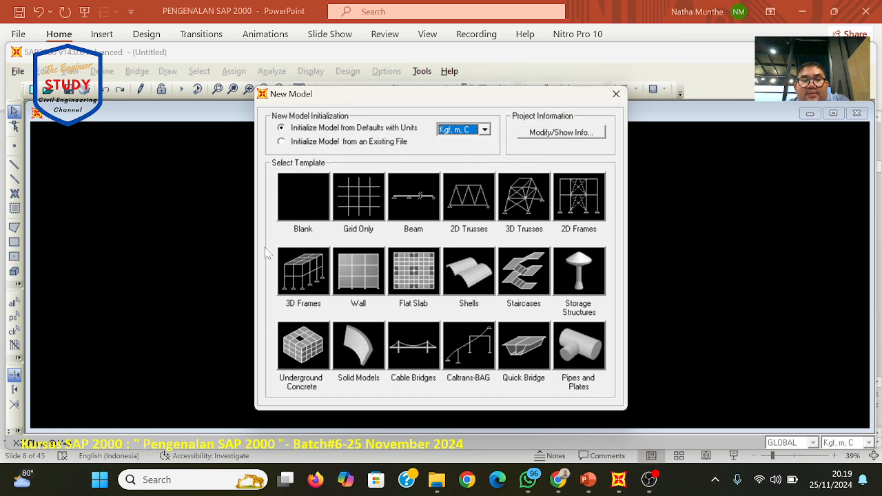
left_click(296, 194)
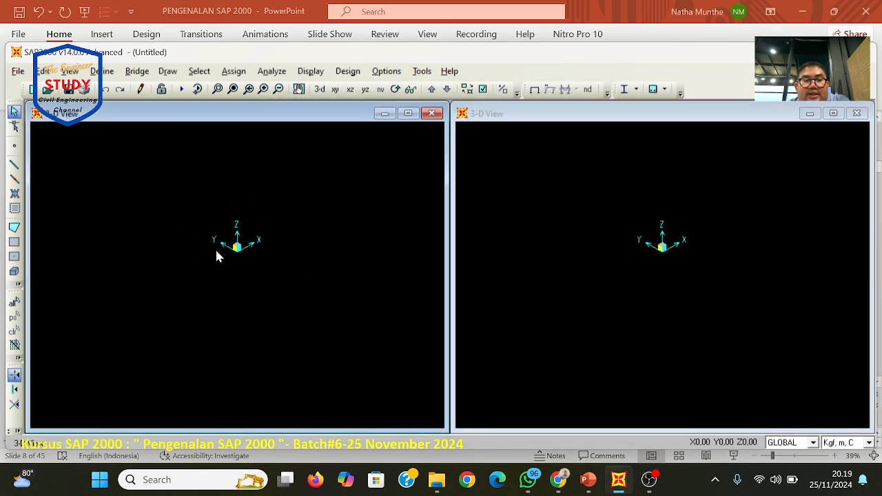
- Start a new Grid Only model without saving the blank one, accepting 4 × 4 × 5 grid lines with 6, 6 and 3 m spacing
left_click(18, 71)
left_click(48, 84)
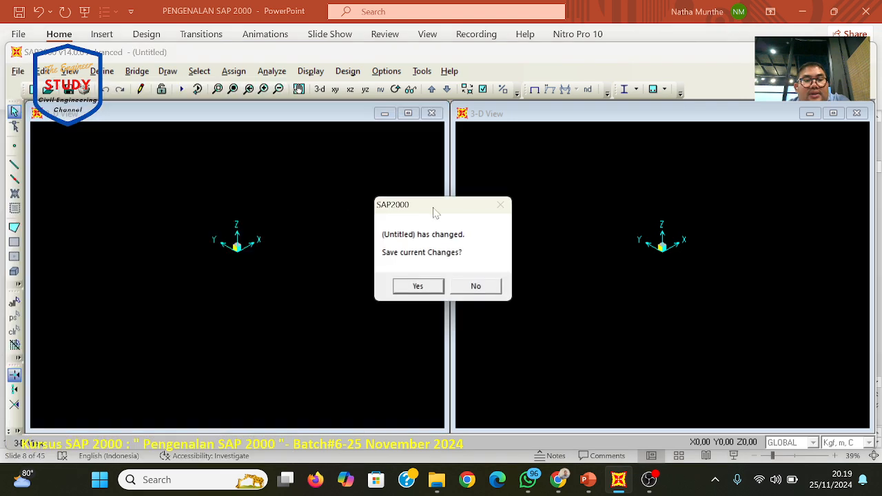
left_click(468, 289)
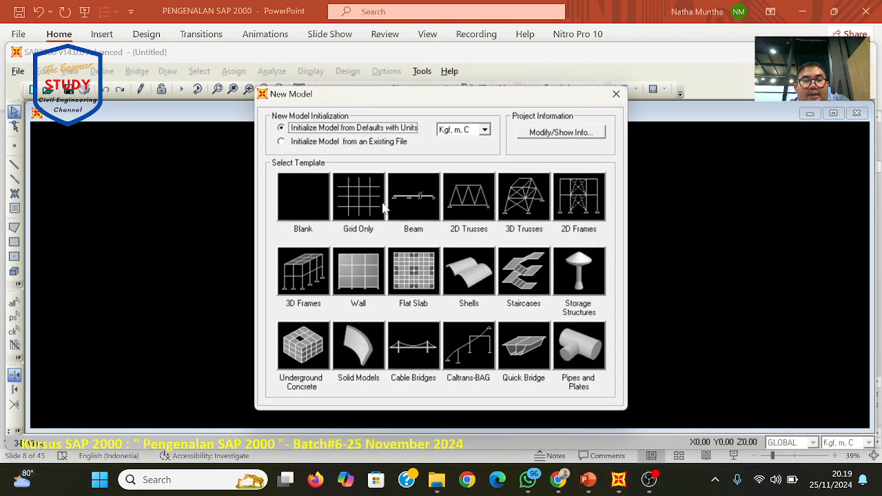
left_click(360, 203)
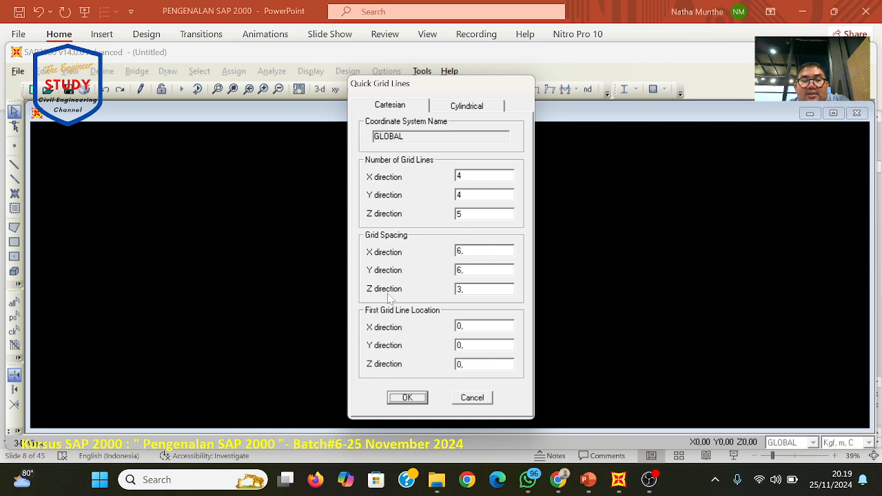
left_click(407, 398)
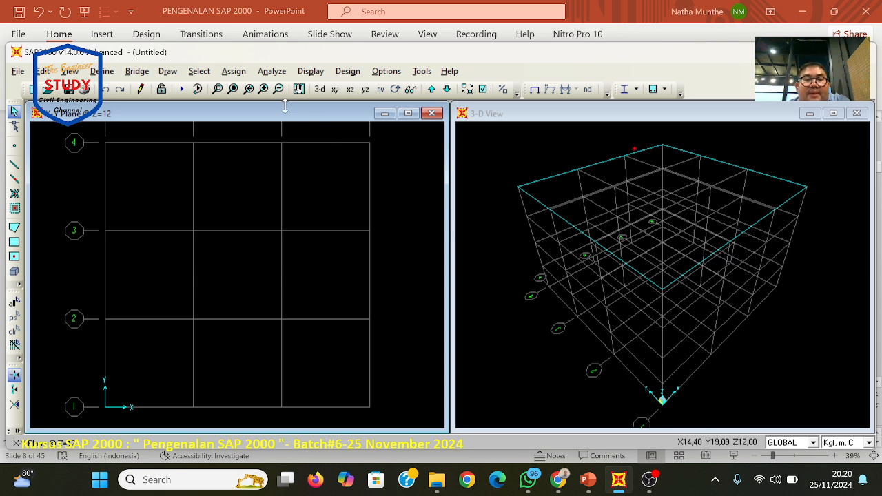
- Discard the current model and recreate it from the Grid Only template with the default Cartesian grid in Kgf, m, C units
left_click(18, 71)
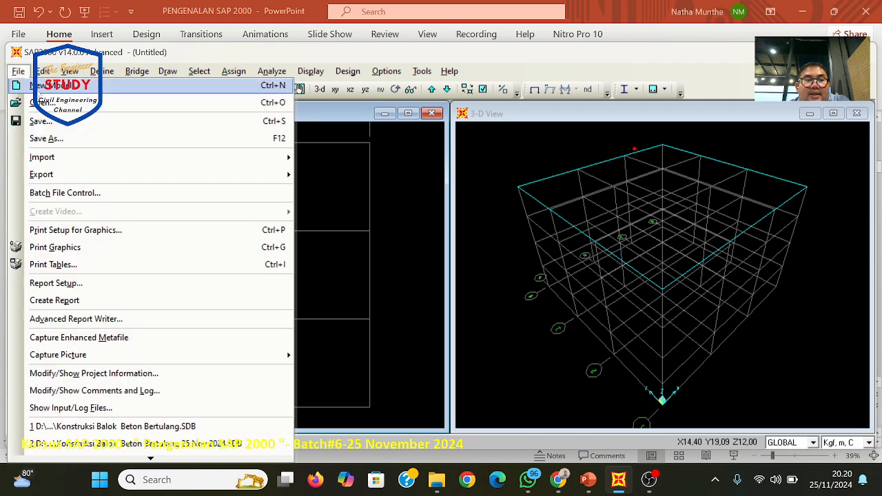
left_click(38, 89)
left_click(486, 289)
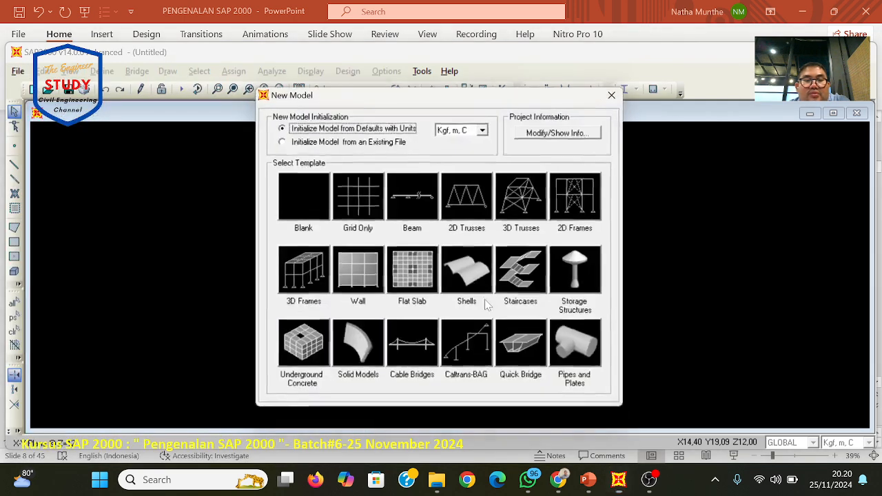
left_click(365, 197)
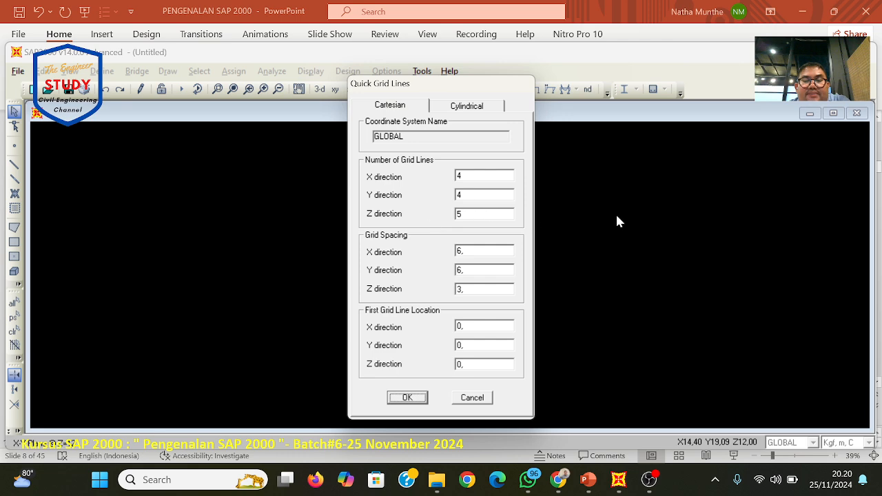
left_click(415, 401)
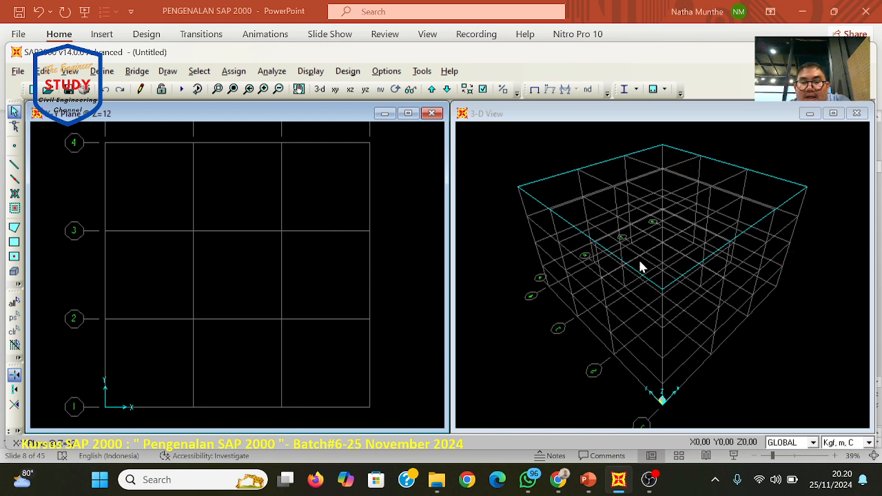
middle_click_drag(660, 373, 659, 327)
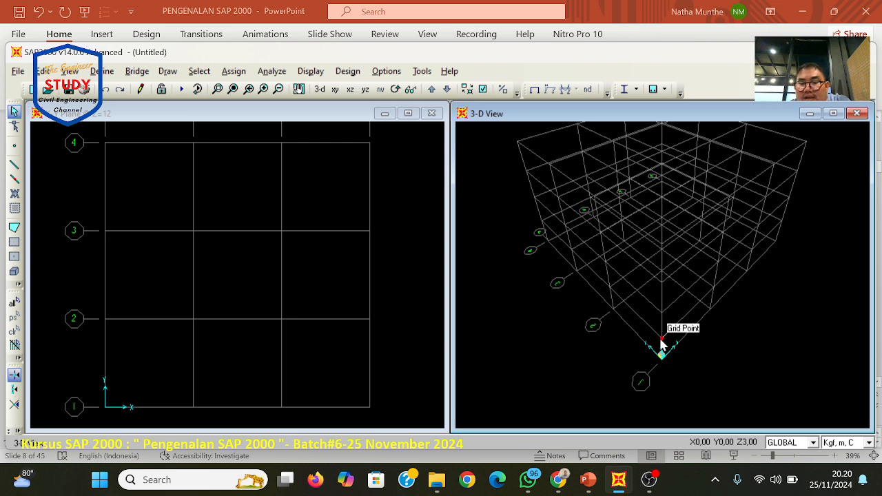
middle_click_drag(663, 350, 660, 357)
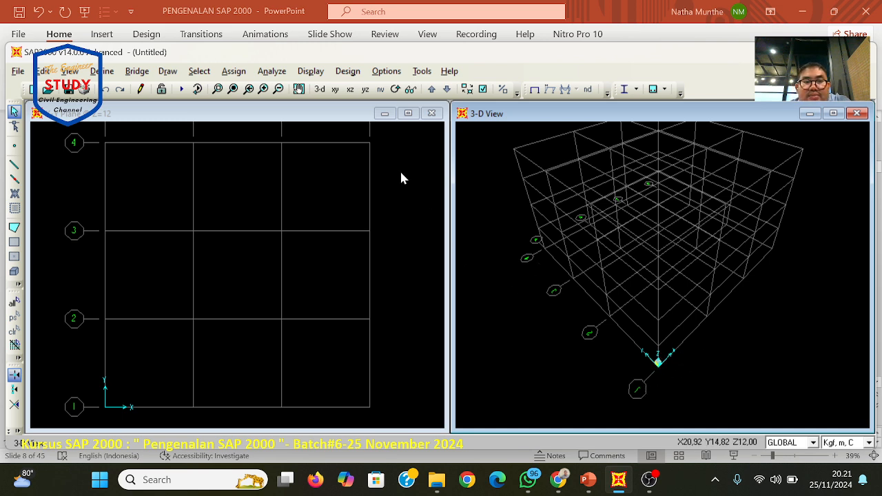
left_click(305, 115)
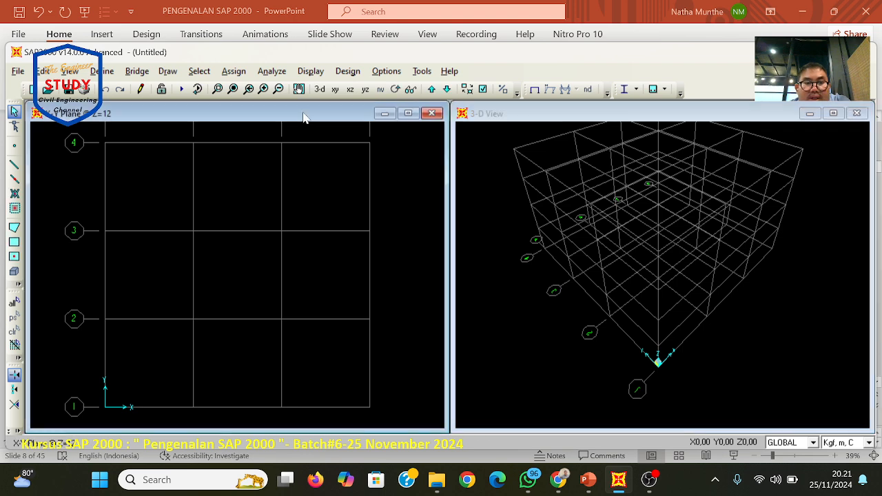
left_click(494, 122)
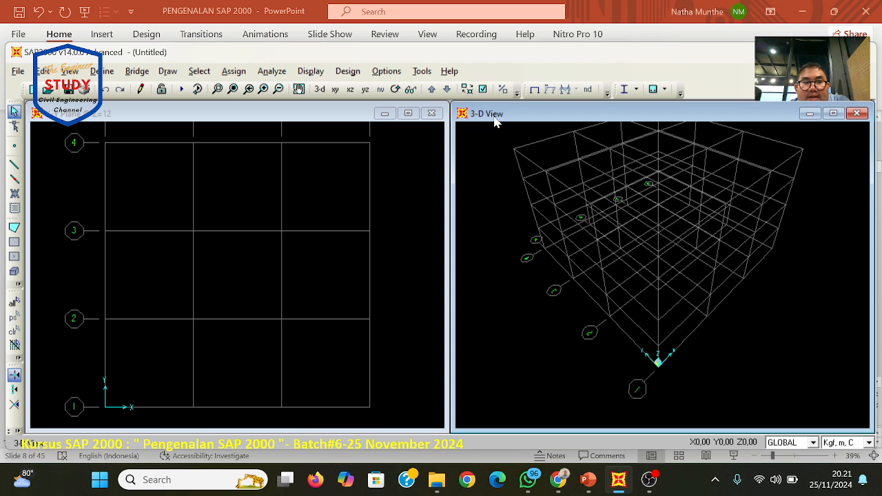
- View the X-Z grid planes at Y=0 and Y=6 and the Y-Z plane at X=0 in the window beside the 3-D view
left_click(285, 113)
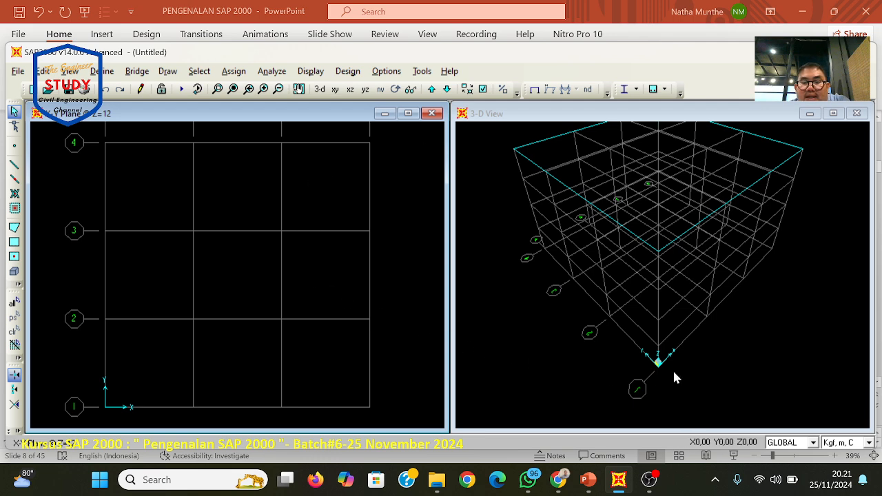
left_click(350, 89)
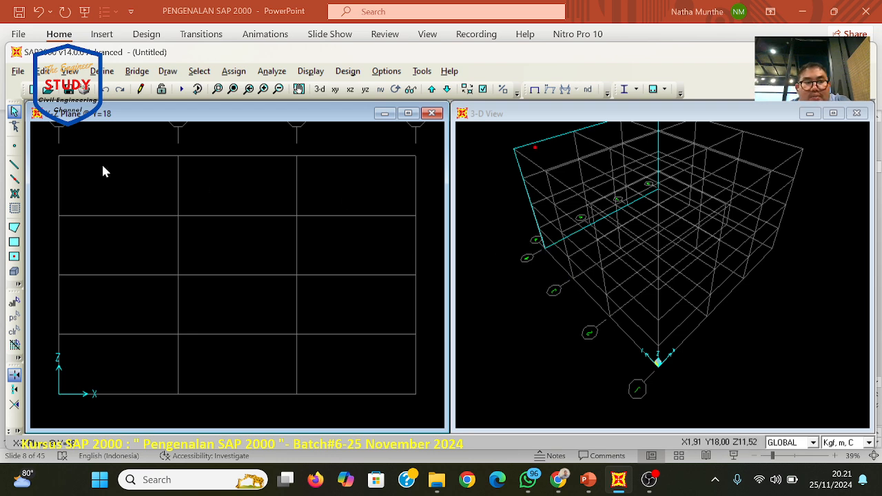
left_click(432, 91)
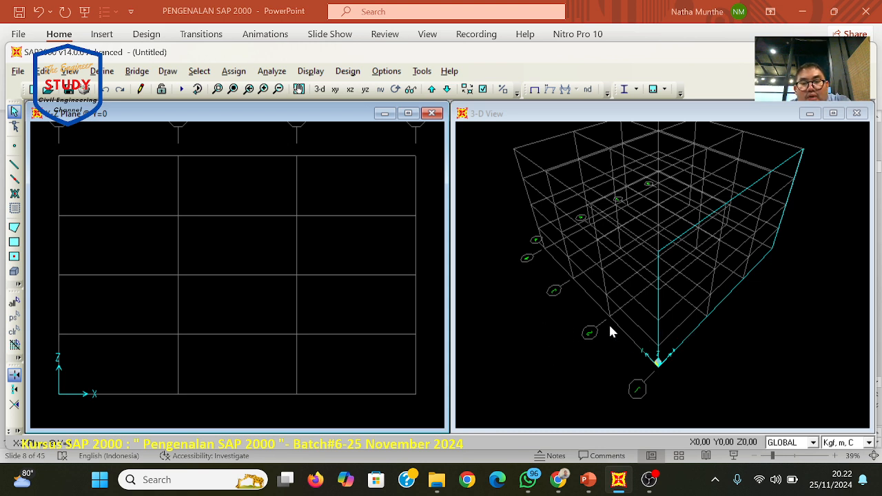
left_click(431, 89)
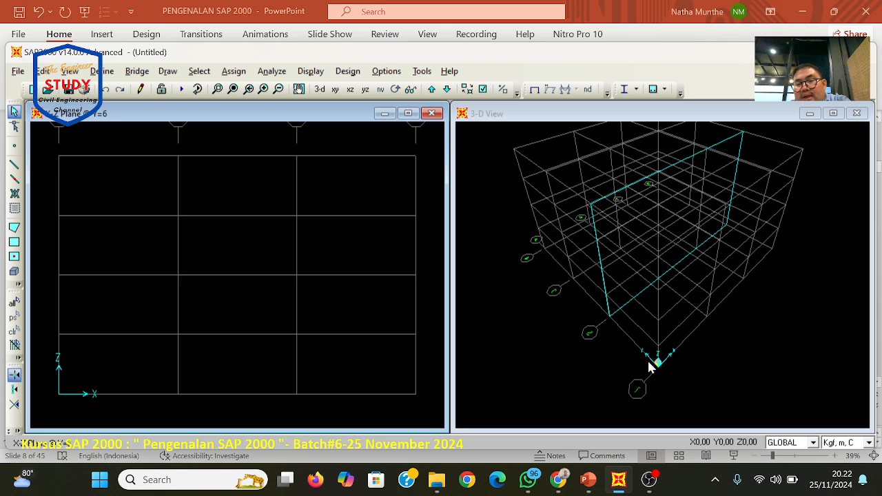
left_click(365, 93)
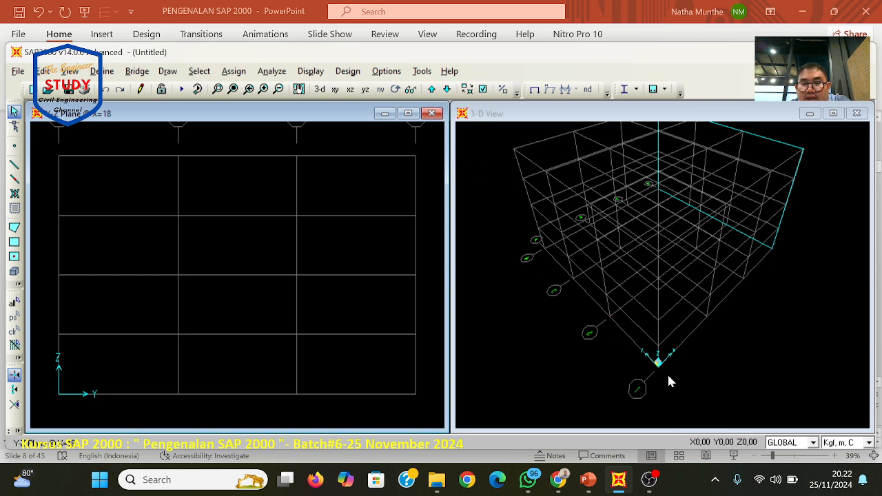
left_click(431, 89)
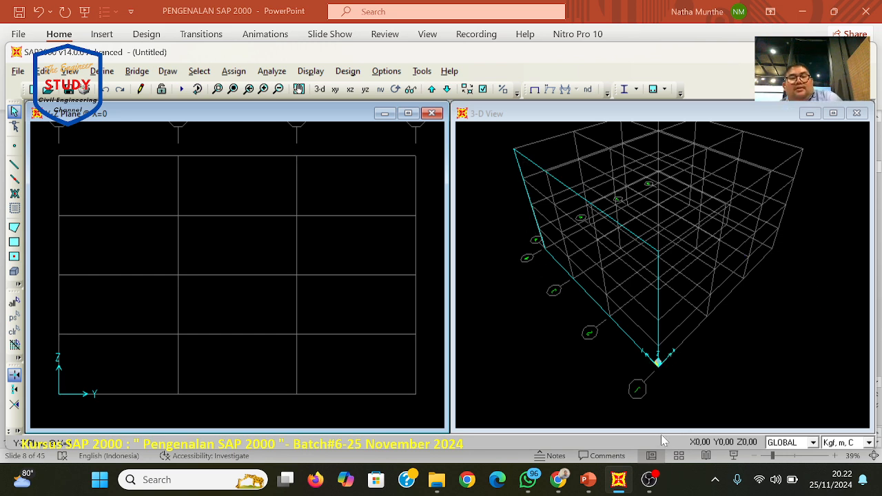
- Start a new model without saving the grid model, review the available templates and close the selection without choosing one
left_click(17, 72)
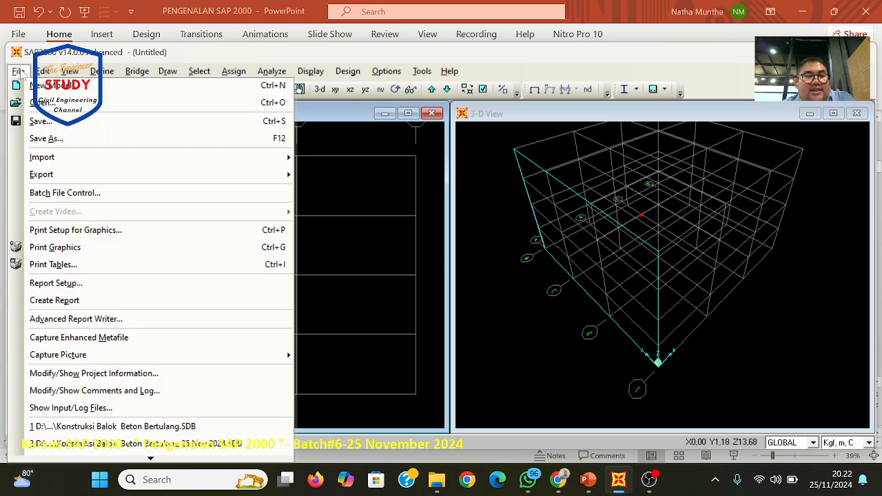
left_click(42, 86)
left_click(469, 288)
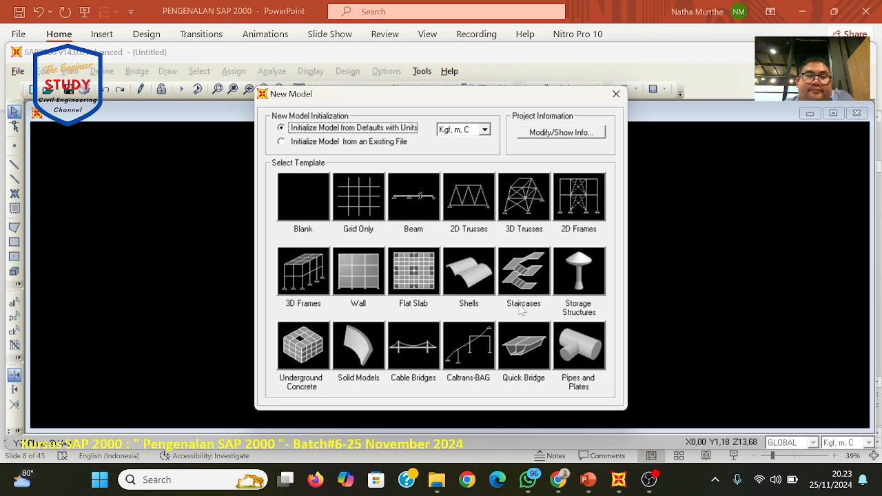
left_click(615, 95)
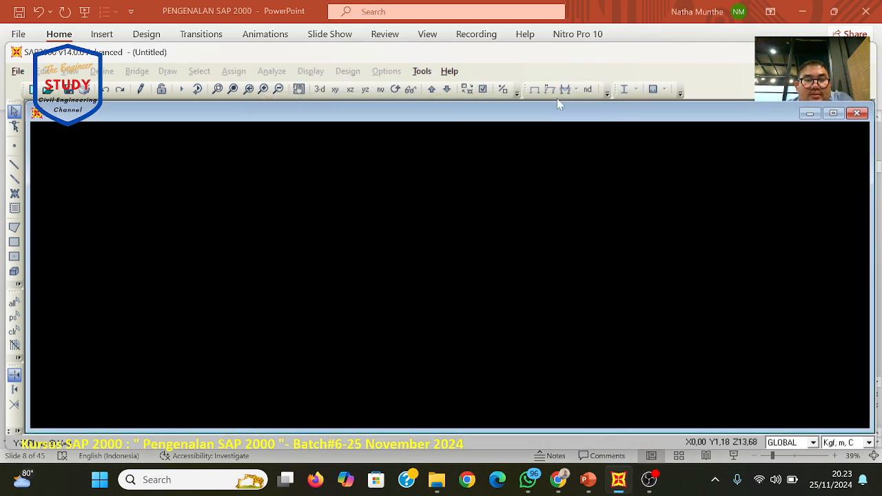
- Switch to the PowerPoint presentation, check the Google Meet call window and return to SAP2000
left_click(587, 479)
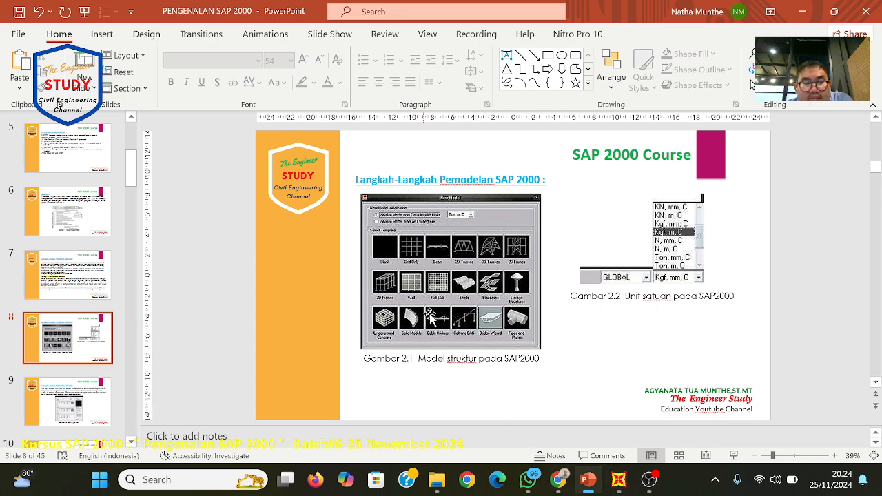
scroll(430, 316, "down", 1)
scroll(430, 319, "up", 1)
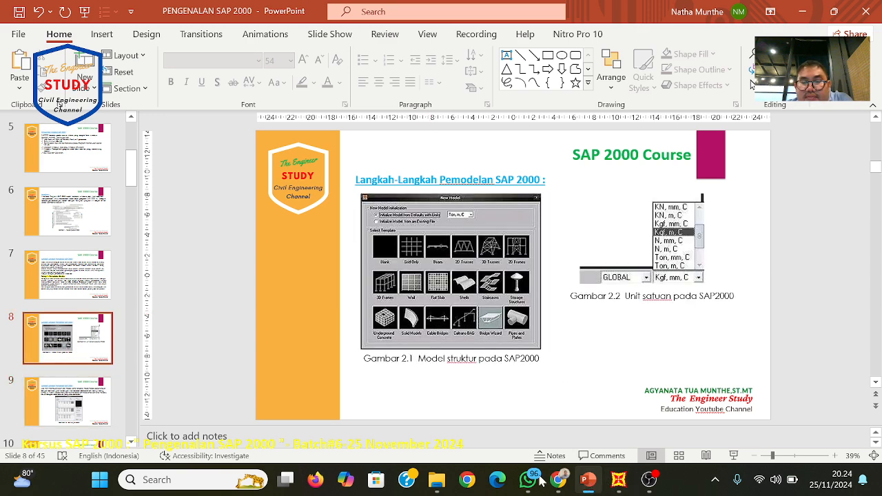
mouse_move(558, 480)
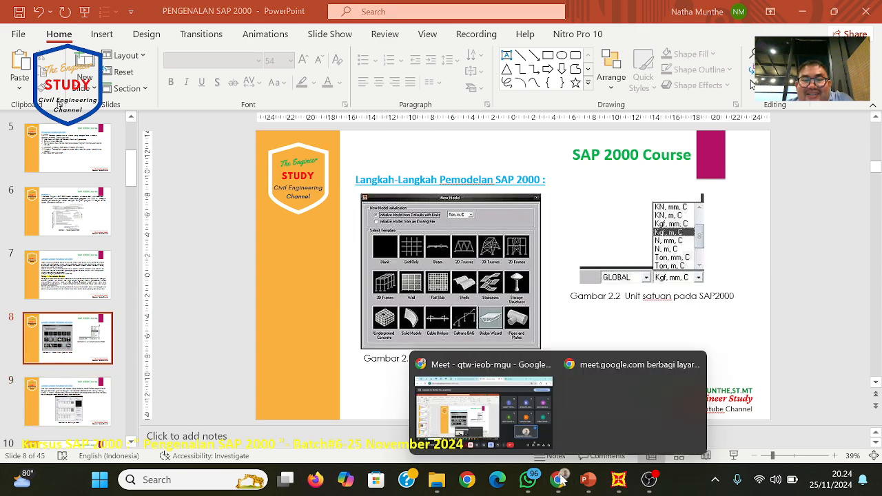
left_click(512, 417)
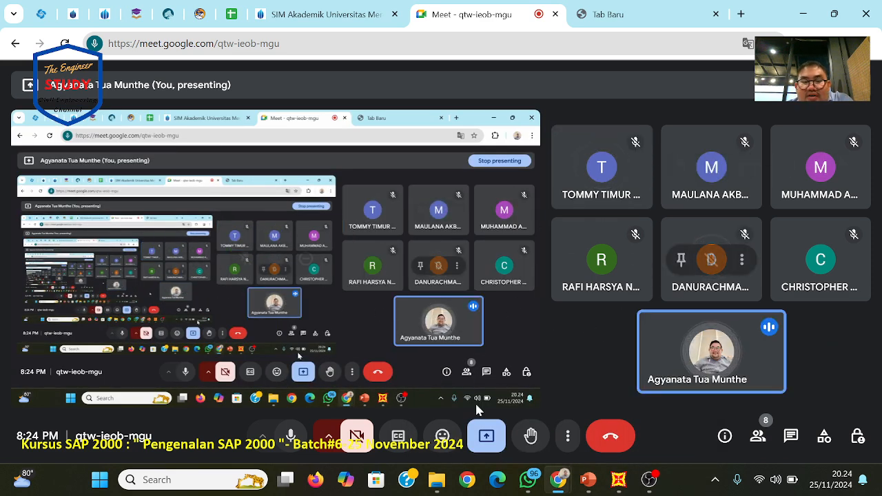
left_click(618, 483)
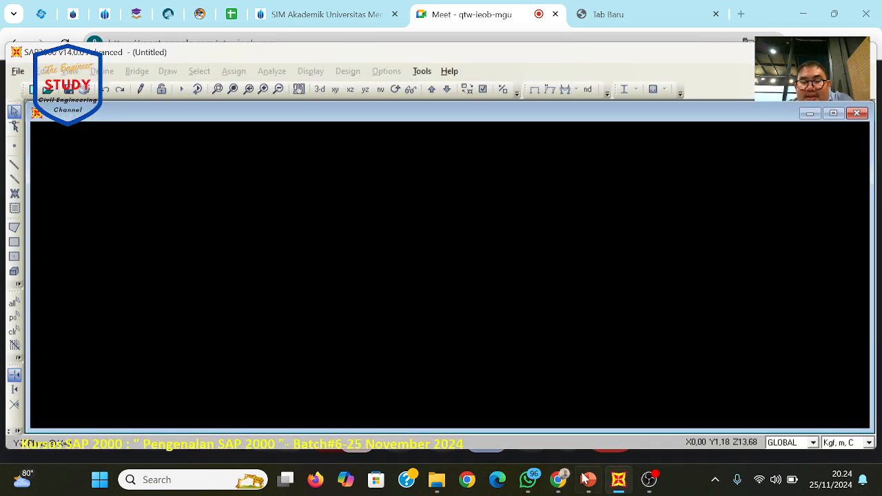
- Switch to the PowerPoint presentation and go to slide 10 on material and element properties
left_click(588, 481)
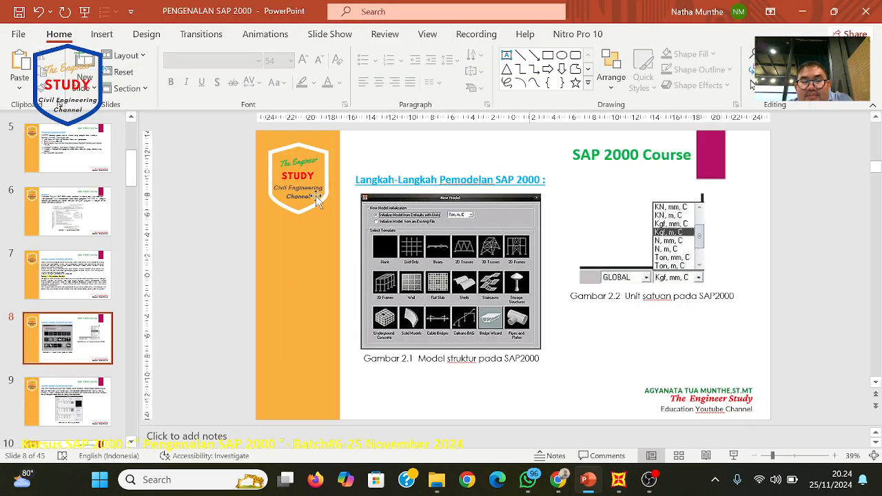
scroll(566, 379, "down", 2)
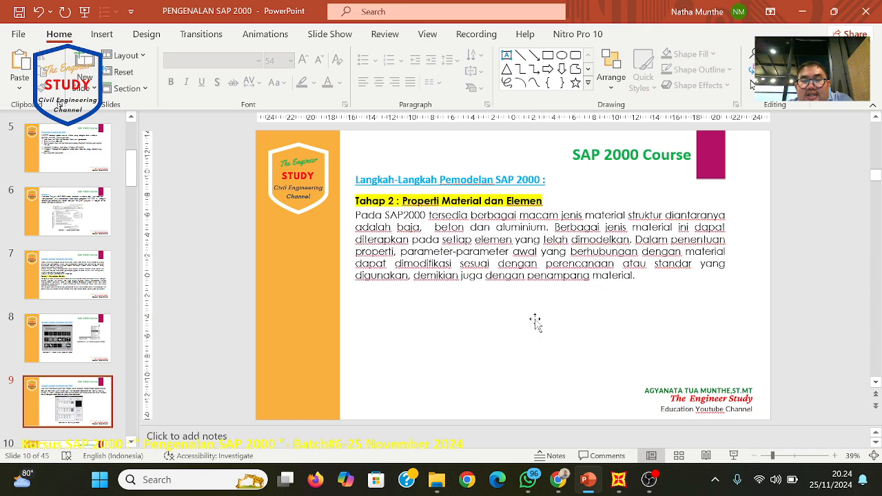
scroll(536, 323, "down", 1)
scroll(538, 315, "up", 1)
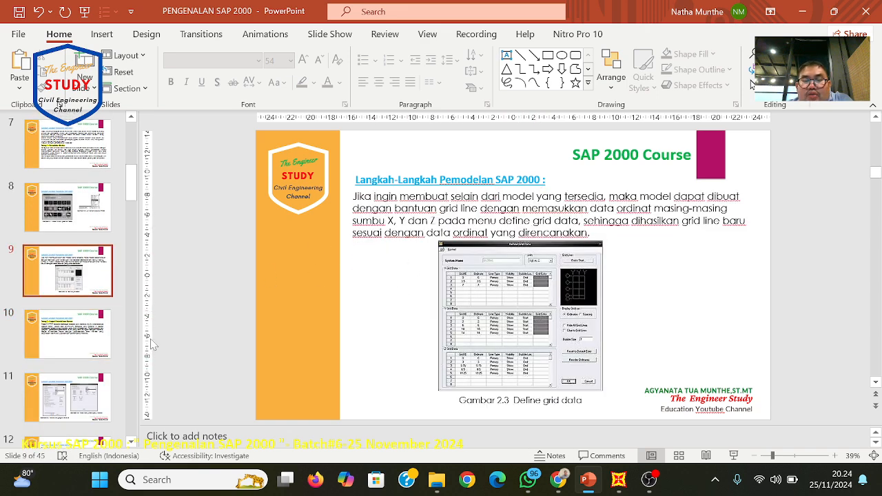
scroll(153, 343, "down", 1)
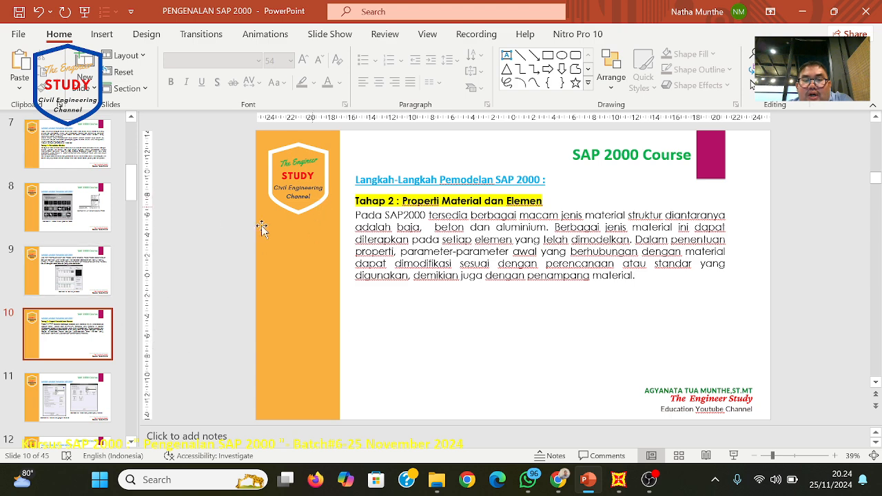
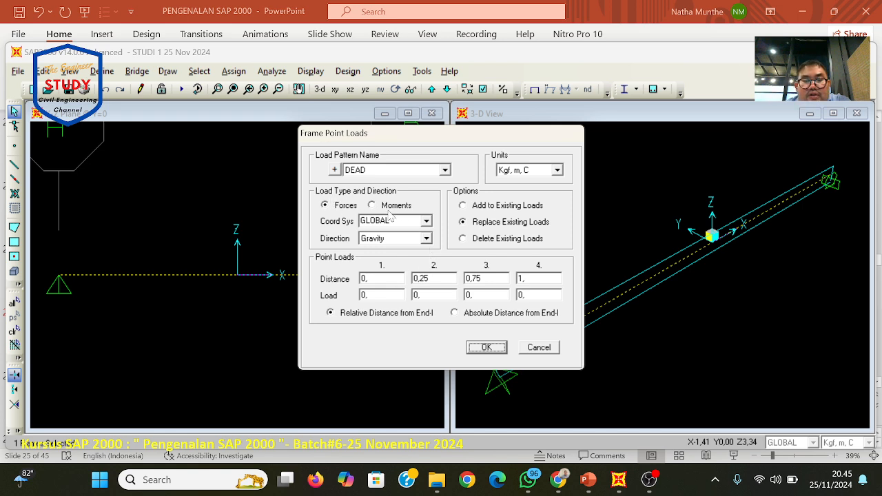
- Set the DEAD point loads to absolute distances from End-I of 4 and 6, following the values on the course slide
left_click(480, 314)
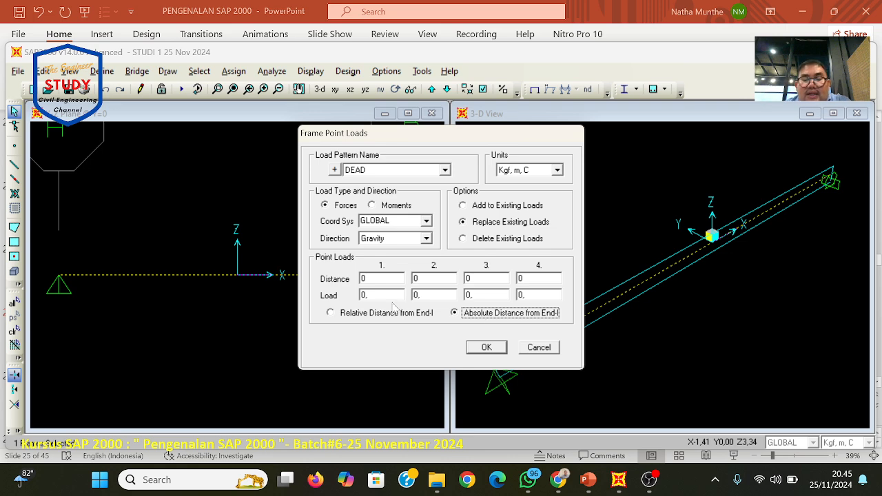
left_click(591, 482)
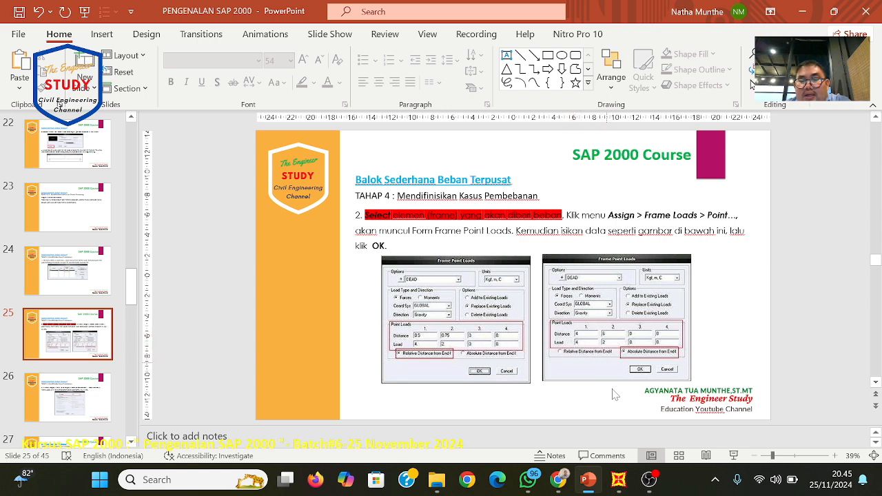
left_click(591, 482)
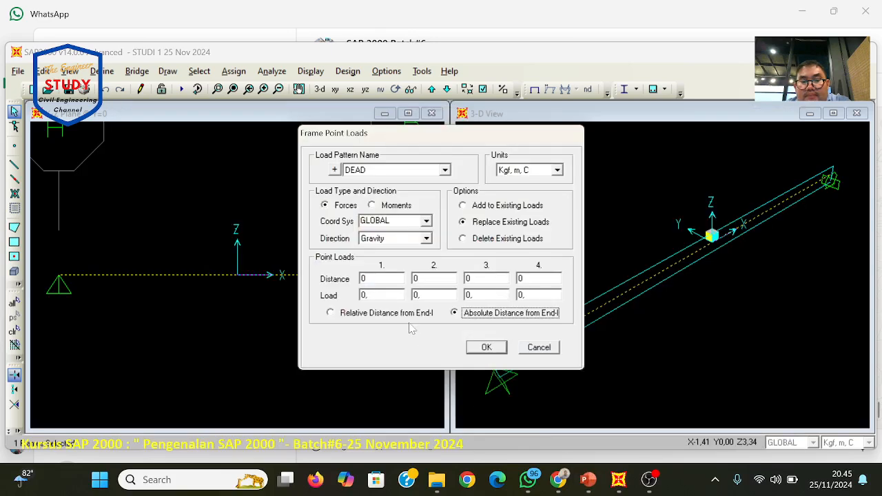
double_click(376, 279)
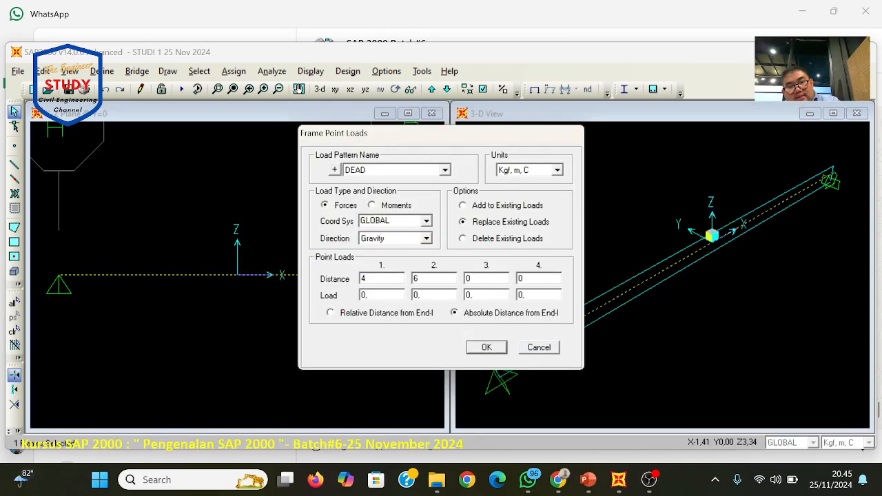
- Check the slide's load values, enter loads of 4 and 2 for the first two points and apply them to the beam
double_click(365, 295)
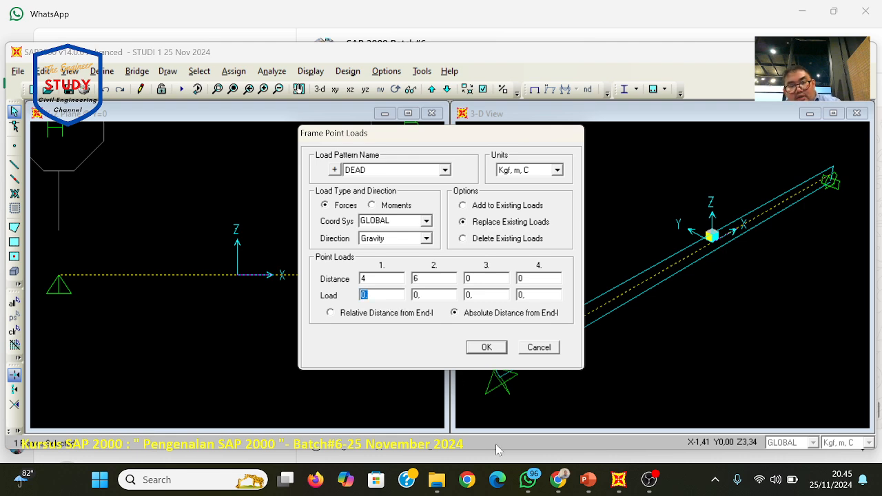
left_click(589, 482)
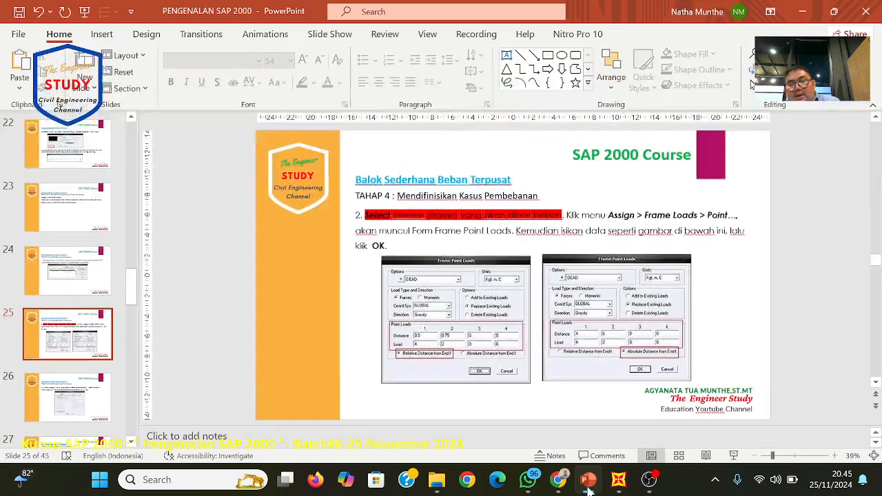
left_click(589, 482)
type("4")
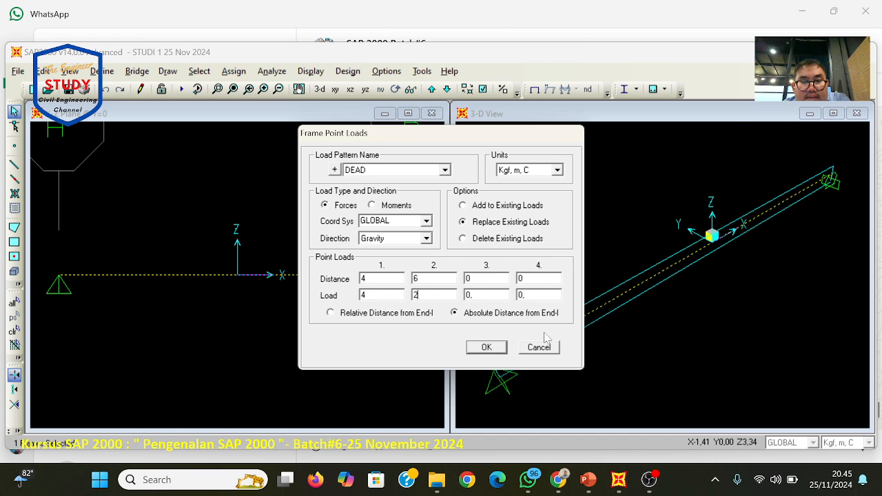
left_click(491, 347)
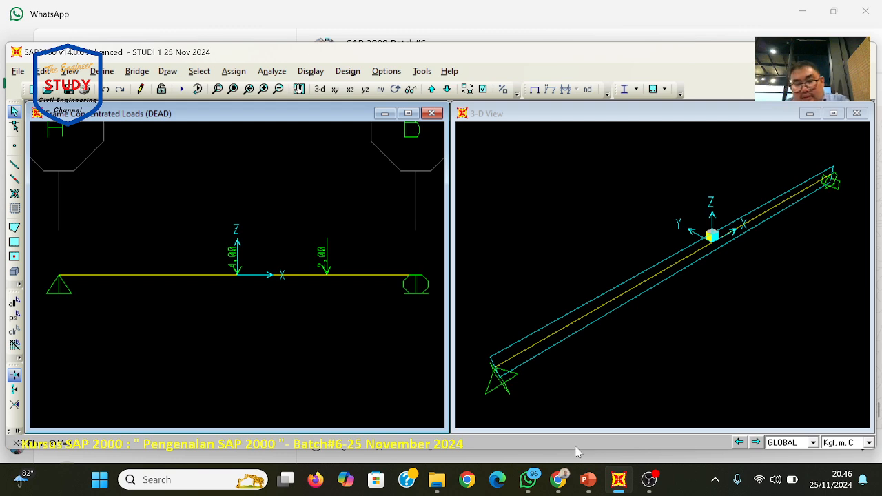
- Switch to WhatsApp and send the captured screenshot of the loaded beam to the SAP 2000 Batch#6 group chat
left_click(528, 480)
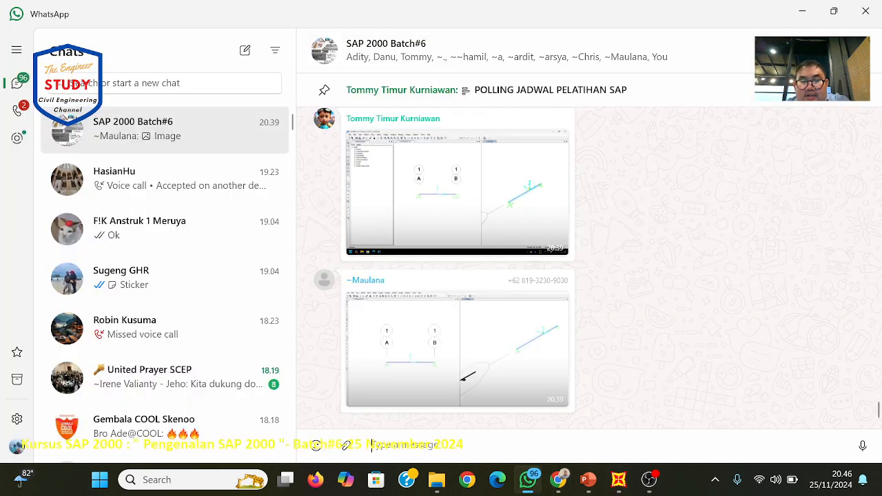
right_click(372, 444)
left_click(463, 396)
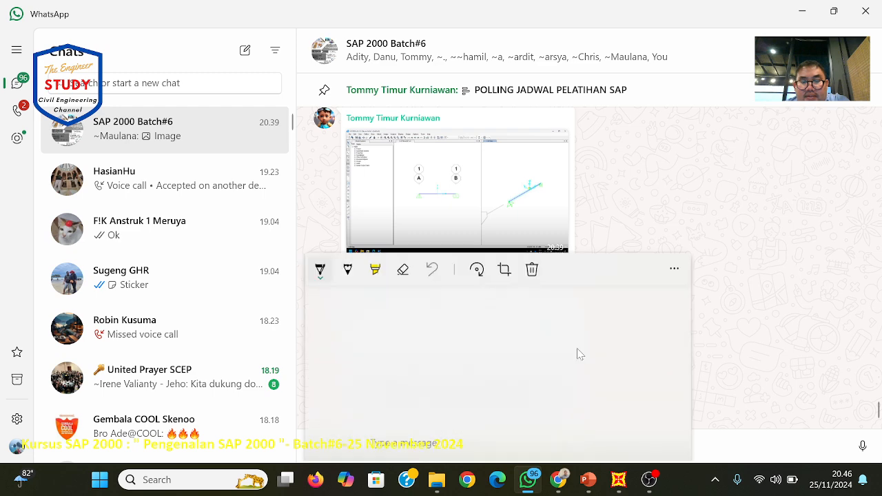
left_click(669, 435)
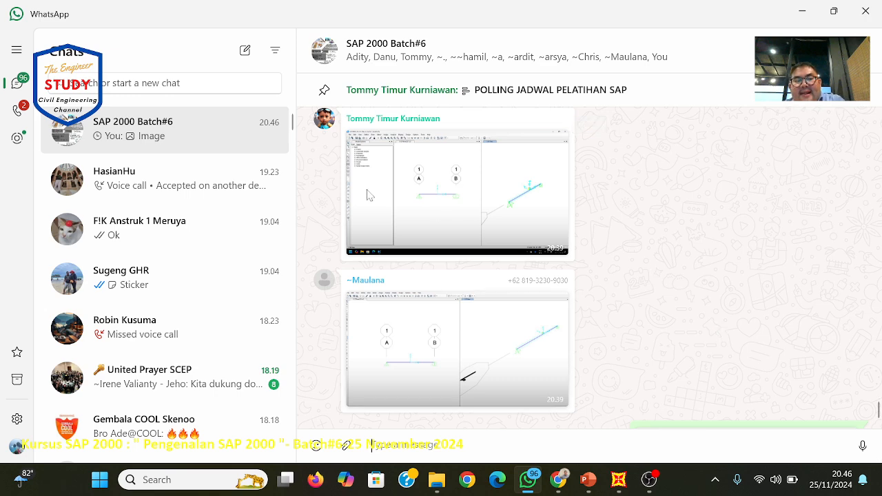
left_click(191, 158)
left_click(191, 146)
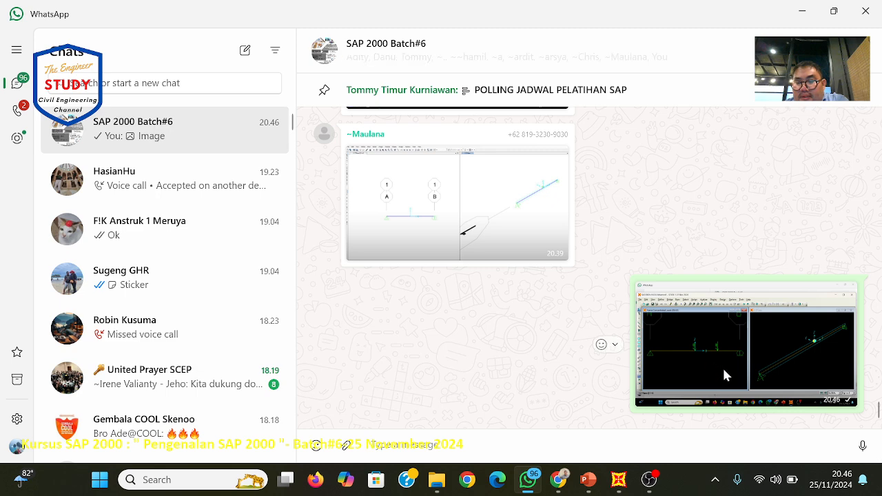
- View the participant's newly posted beam image in the WhatsApp group at full size, close it and return to SAP2000
left_click(618, 481)
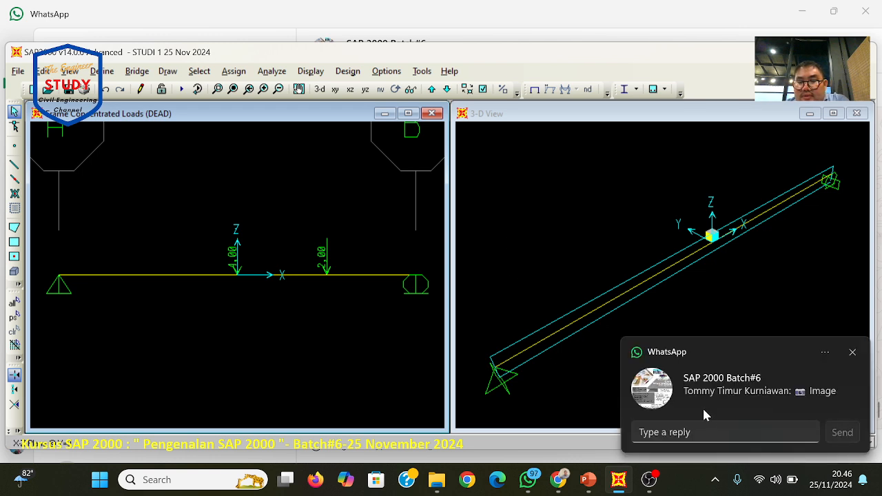
left_click(528, 480)
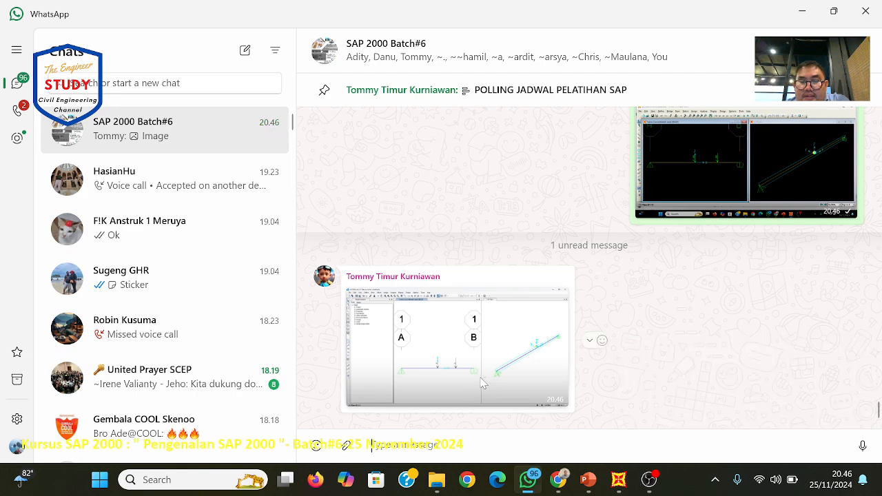
left_click(486, 381)
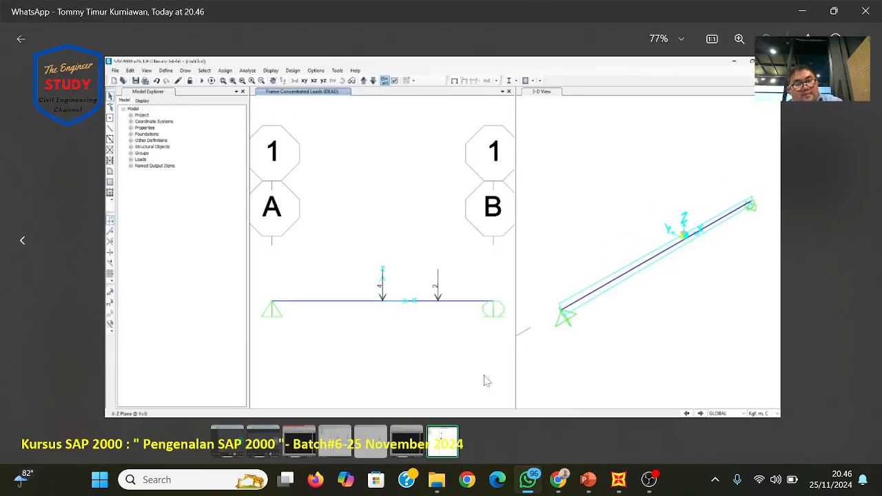
key("Escape")
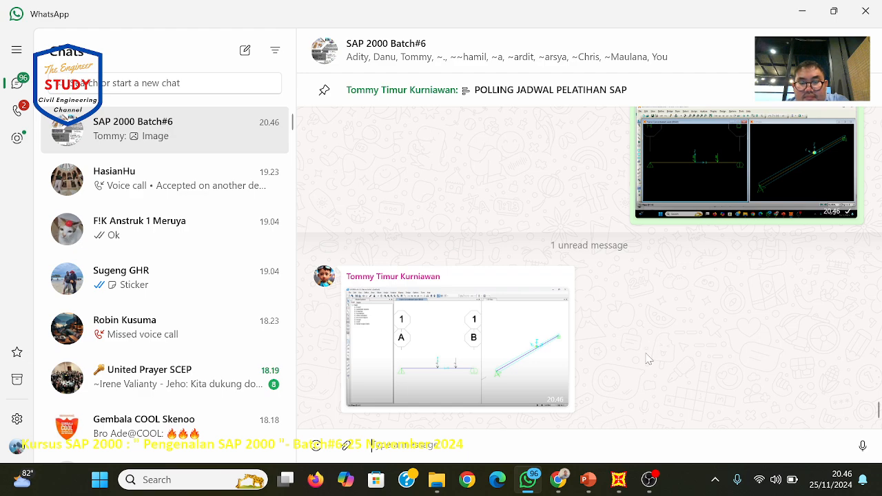
left_click(530, 479)
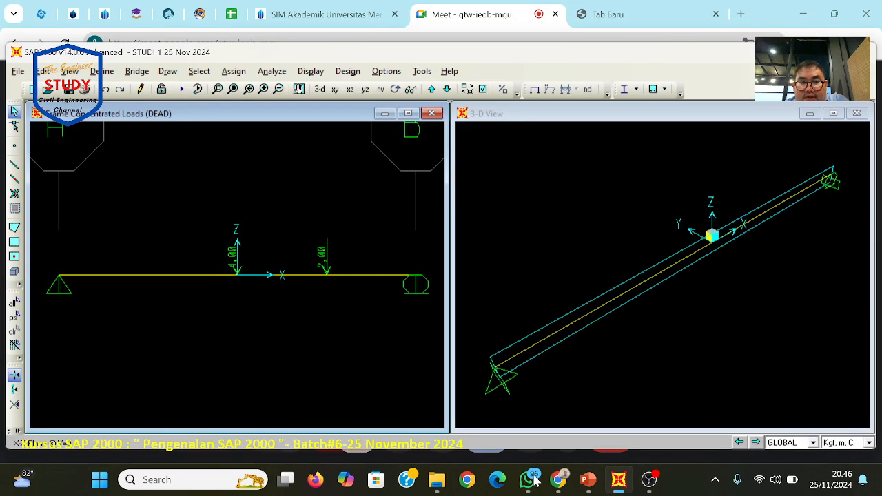
left_click(529, 480)
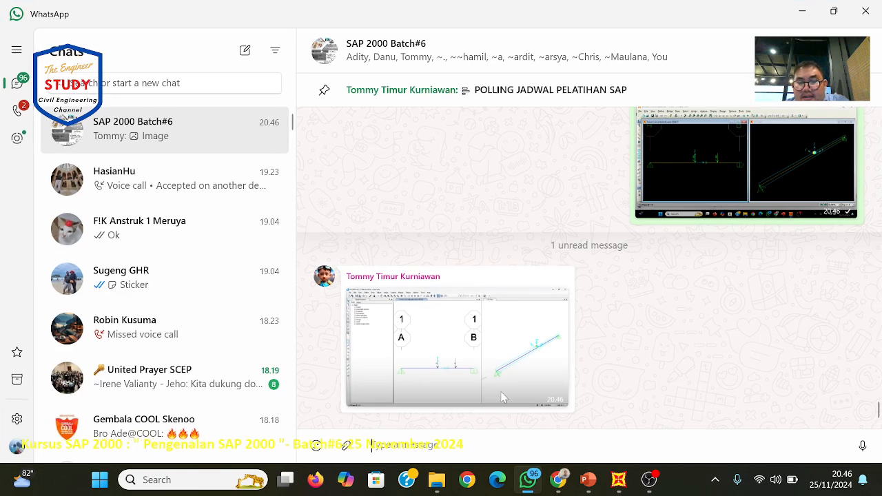
left_click(619, 481)
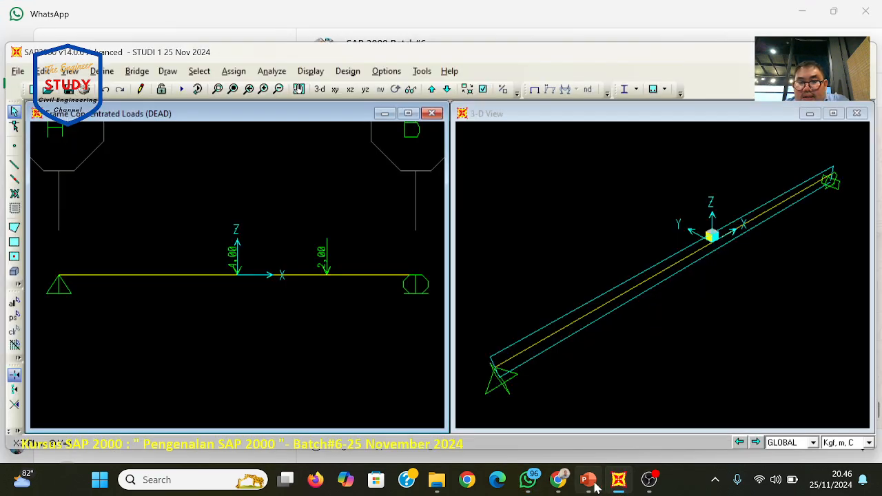
- Compare the loaded beam in SAP2000 with the relative and absolute distance settings on slide 25 of the PowerPoint presentation
left_click(588, 480)
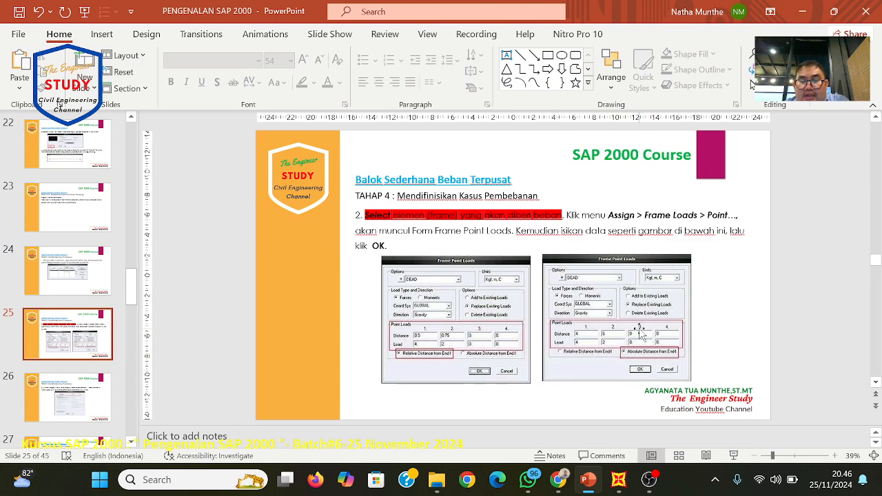
left_click(618, 481)
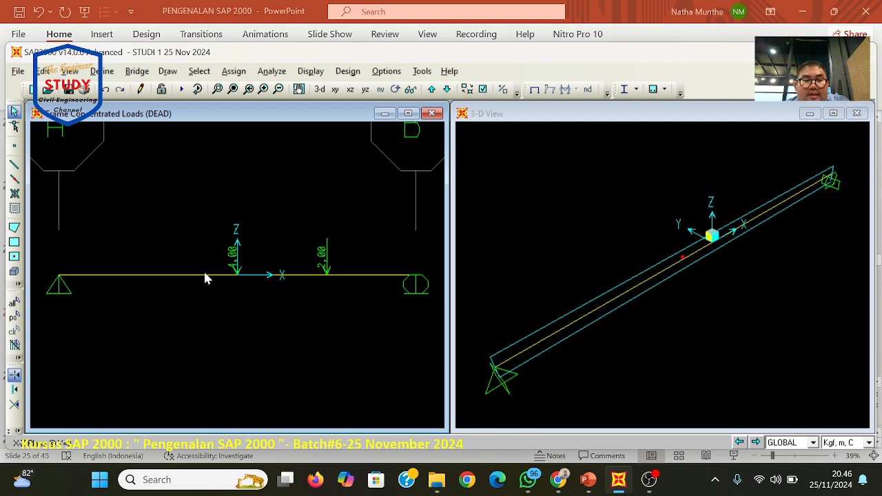
left_click(588, 479)
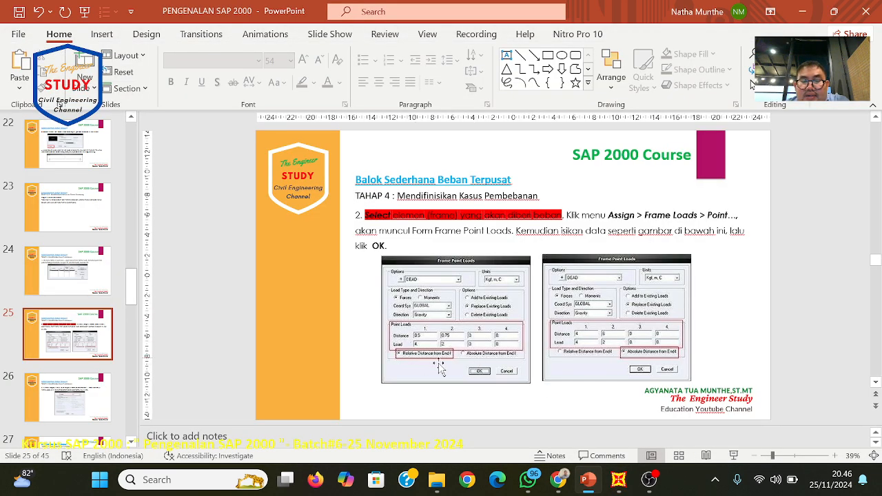
left_click(589, 480)
- Select the beam, set its DEAD point loads to relative distances 0,5 and 0,75 from End-I and try to apply them
left_click(174, 275)
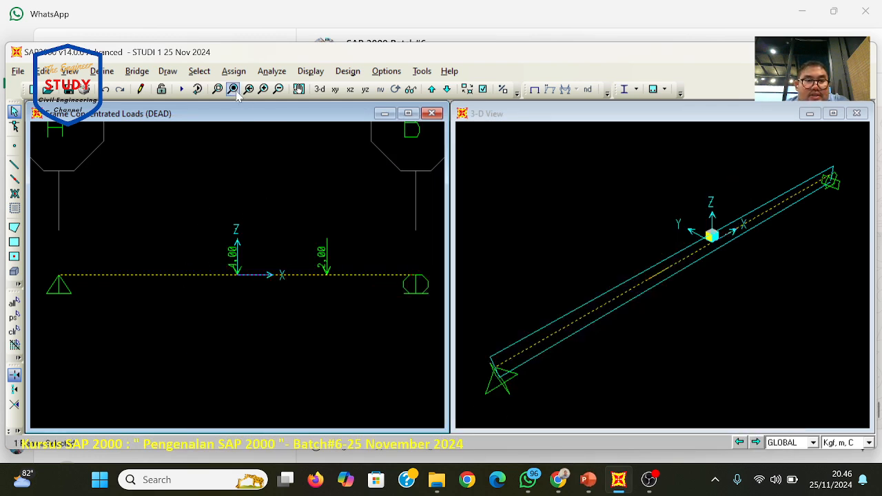
left_click(227, 71)
mouse_move(266, 228)
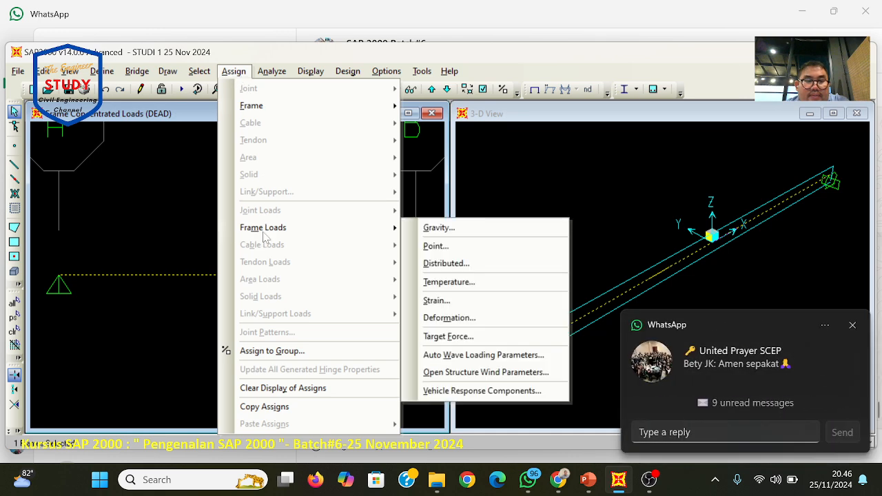
left_click(852, 326)
left_click(237, 74)
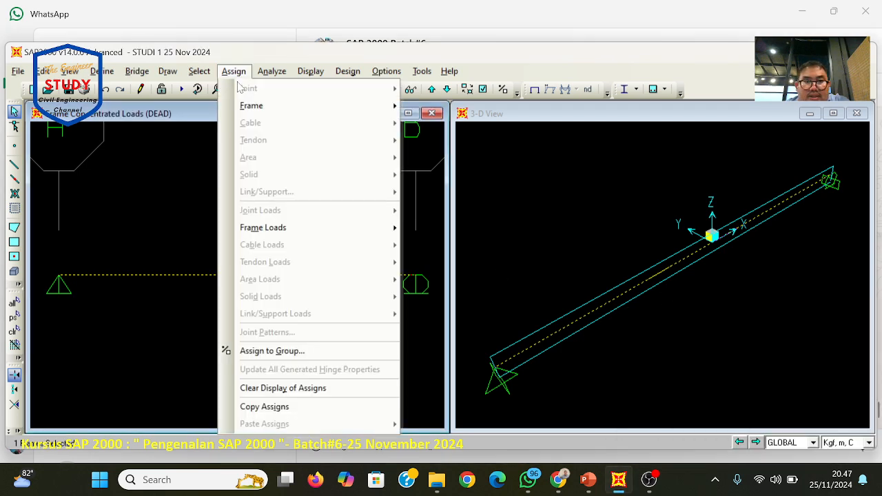
mouse_move(266, 228)
left_click(455, 244)
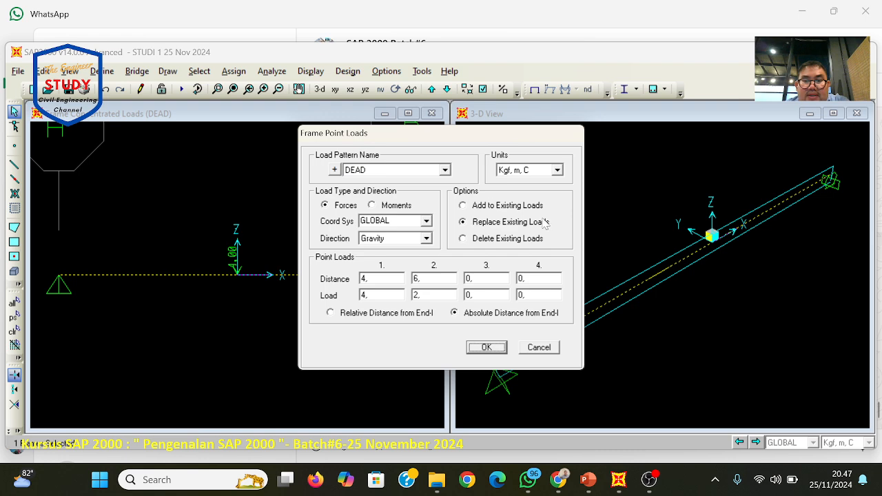
left_click(372, 314)
key("Tab")
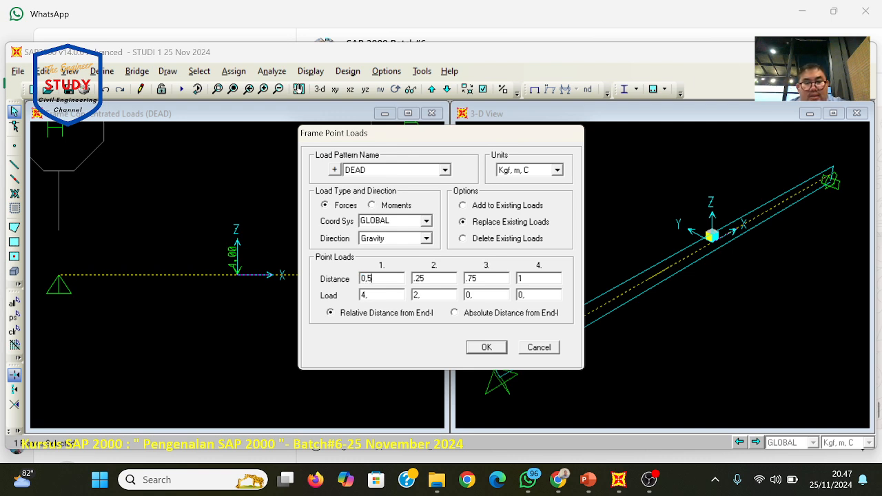
key("Tab")
type("0")
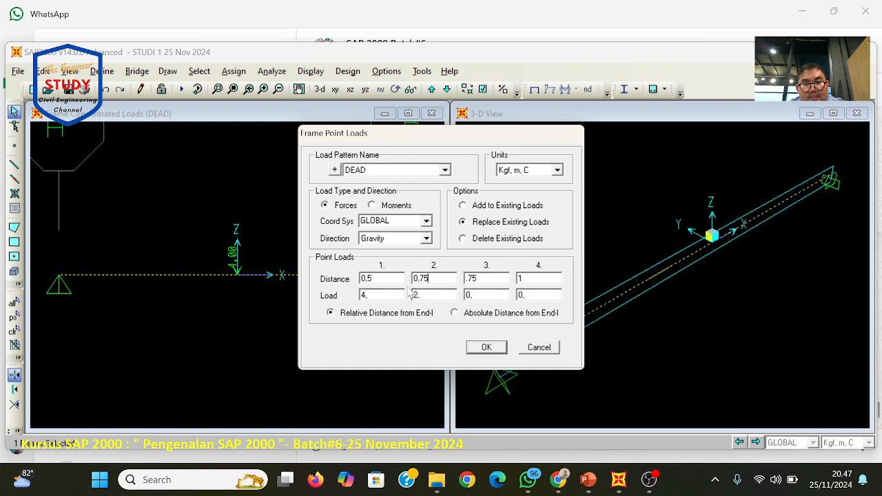
left_click(487, 347)
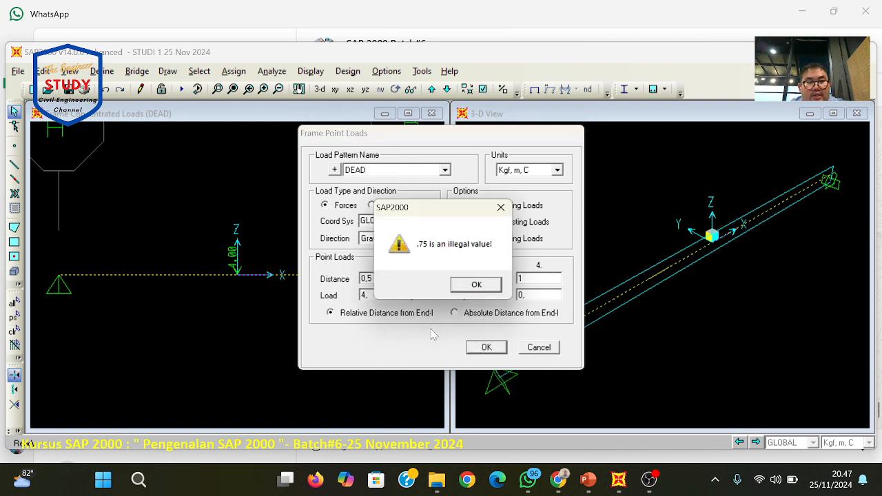
- Set the third relative distance to 0 and try to apply the loads with the first distance written as 0.5
left_click(501, 207)
double_click(367, 278)
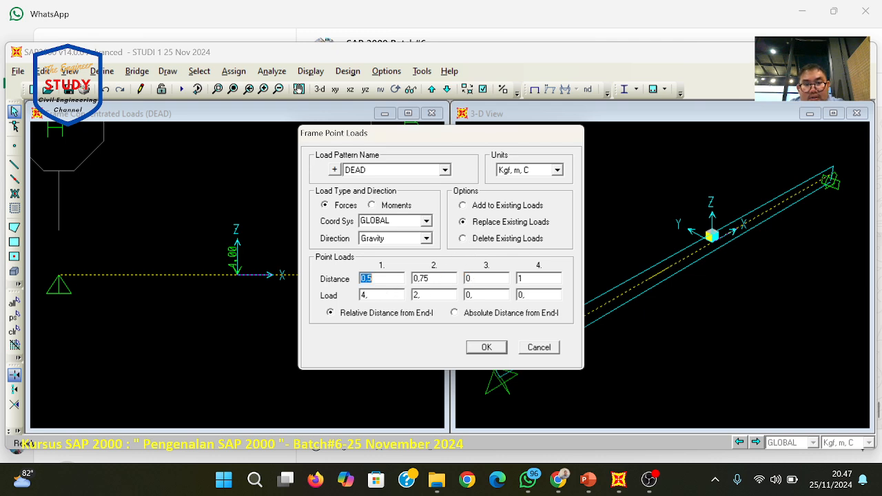
type("0")
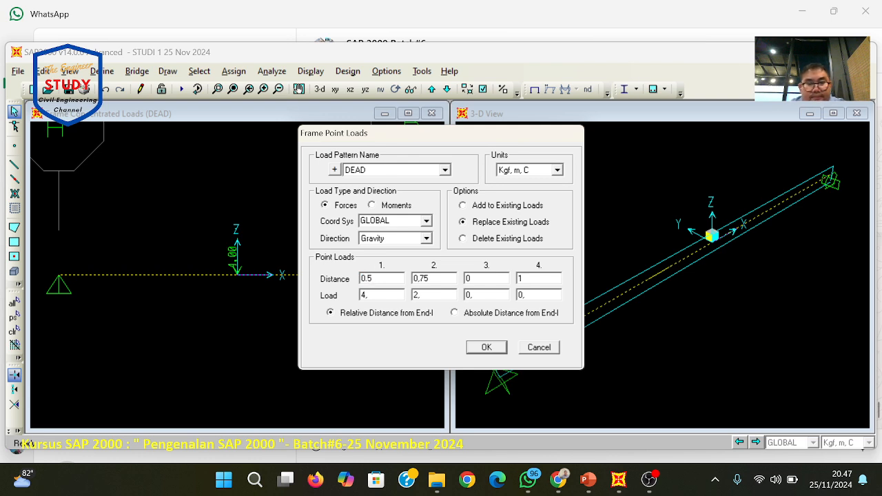
left_click(447, 279)
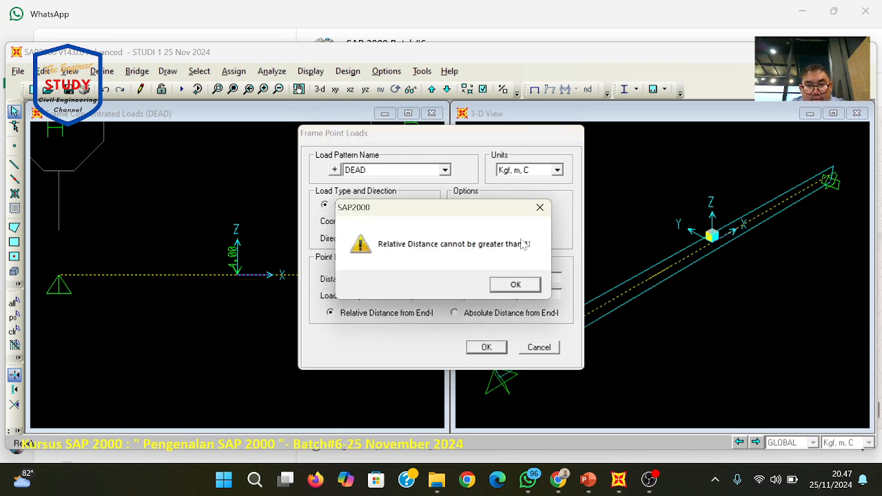
left_click(540, 206)
- Dismiss the repeated warning and re-enter the first relative distance with a decimal comma as 0,5
left_click(414, 279)
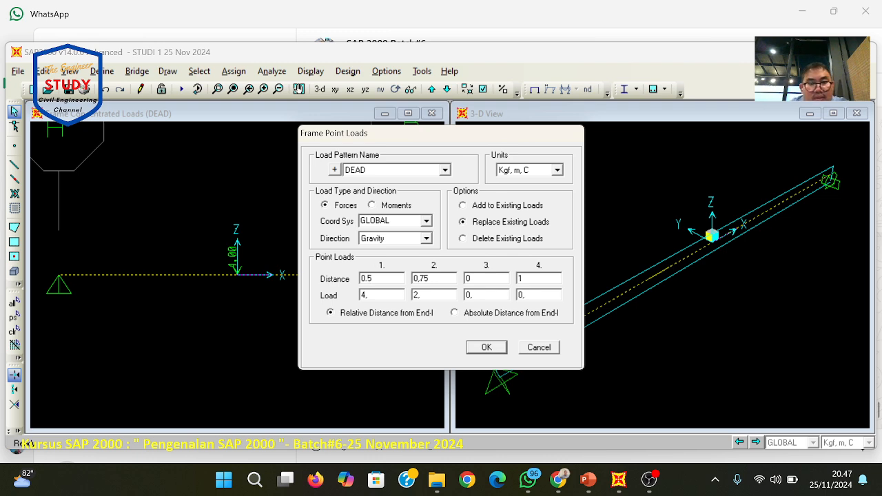
left_click(441, 292)
left_click(511, 283)
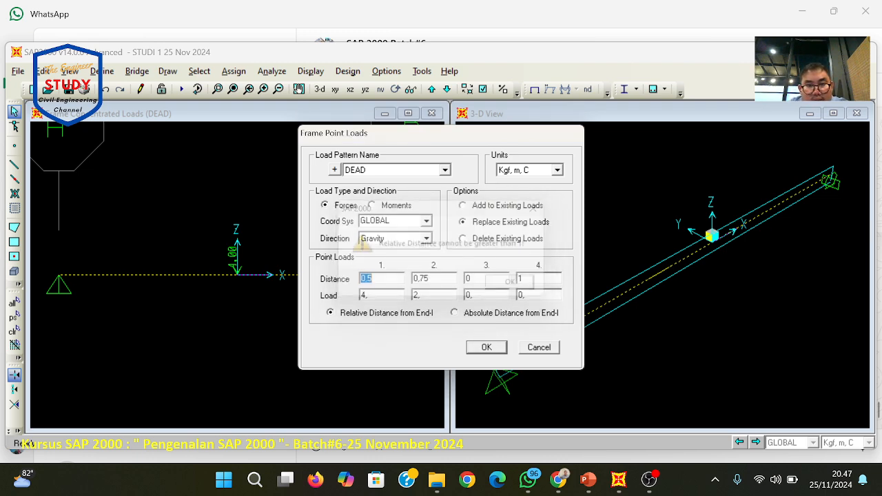
type("0")
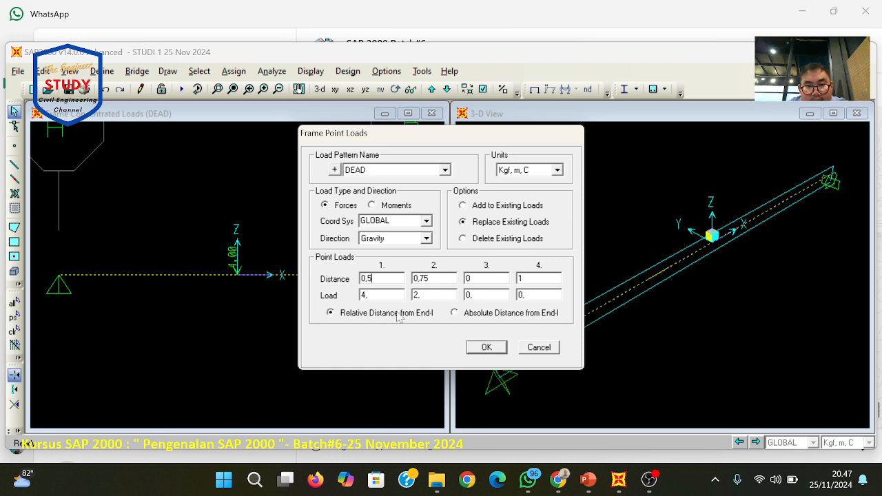
- Apply the 4 and 2 kgf DEAD point loads to the beam at relative distances 0,5 and 0,75 from End-I
key("Tab")
type("0")
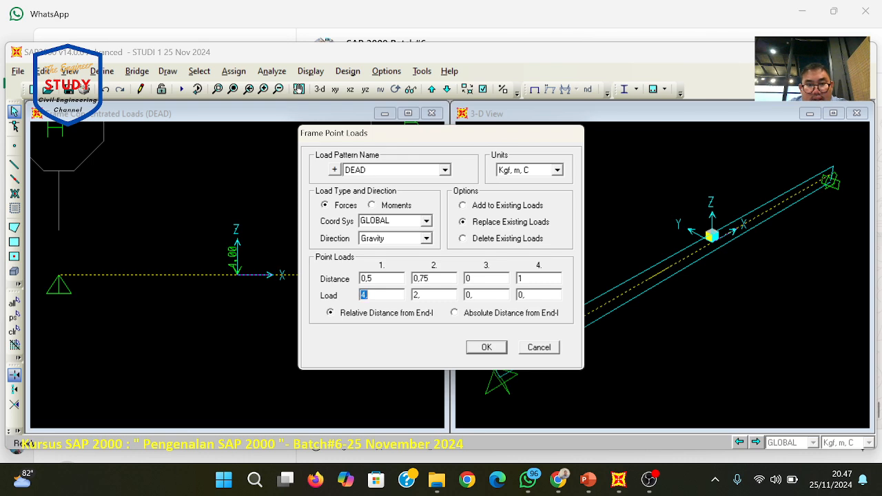
key("Tab")
left_click(480, 348)
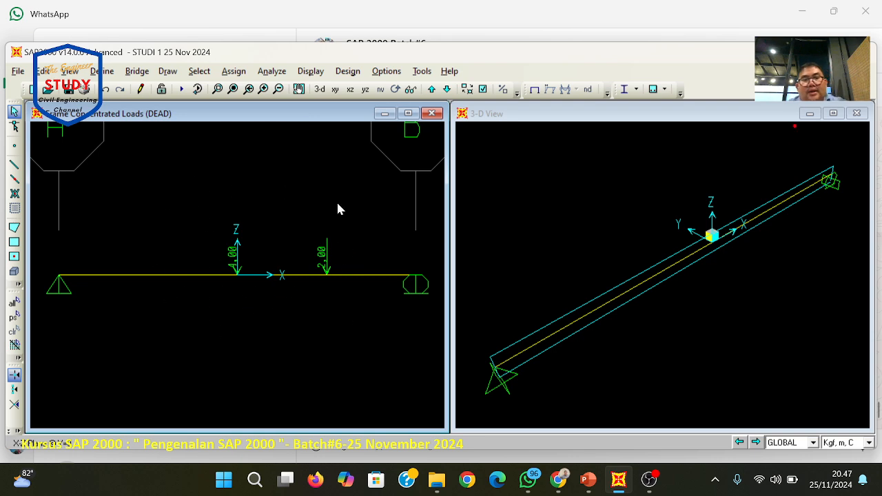
- Check the point load settings on slide 25 in PowerPoint and return to SAP2000 to show the undeformed beam
left_click(586, 480)
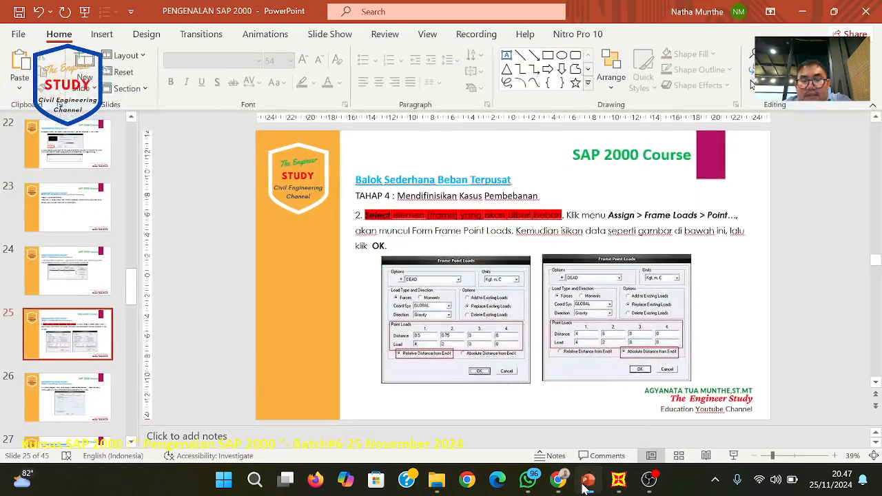
left_click(585, 482)
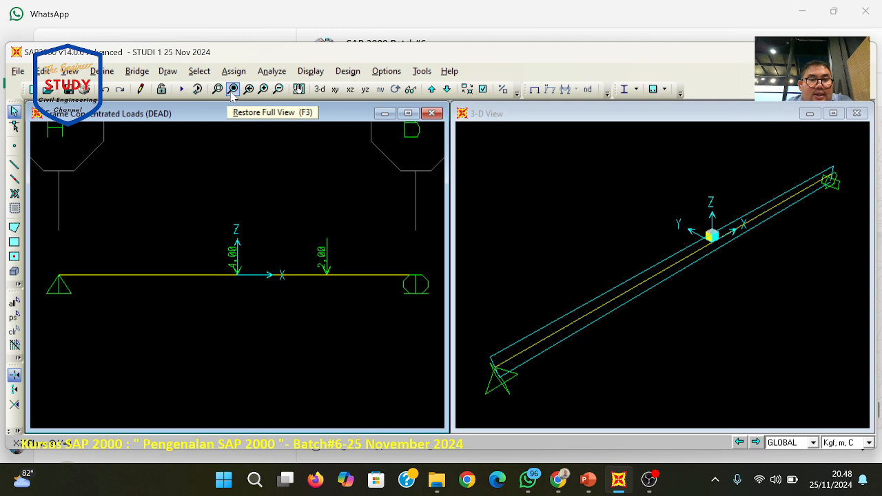
left_click(535, 89)
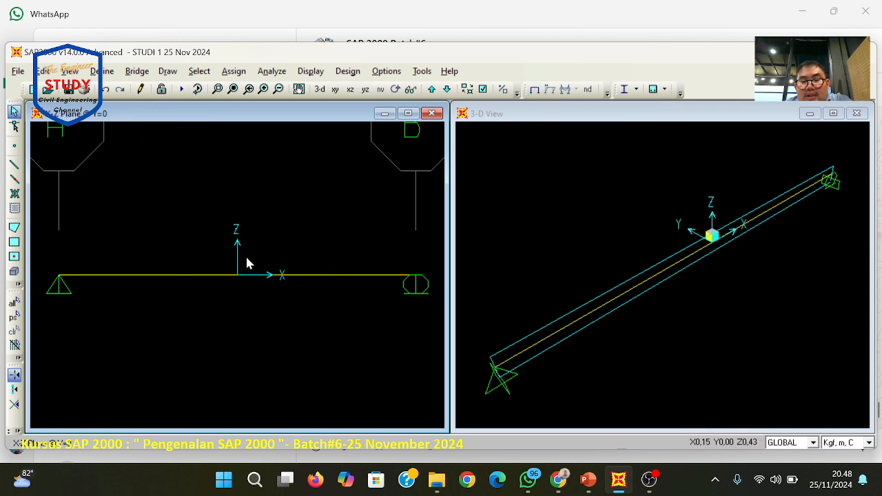
- Read slide 26 in PowerPoint and display the DEAD span forces as defined, with joint loads and loading values, in SAP2000
left_click(592, 488)
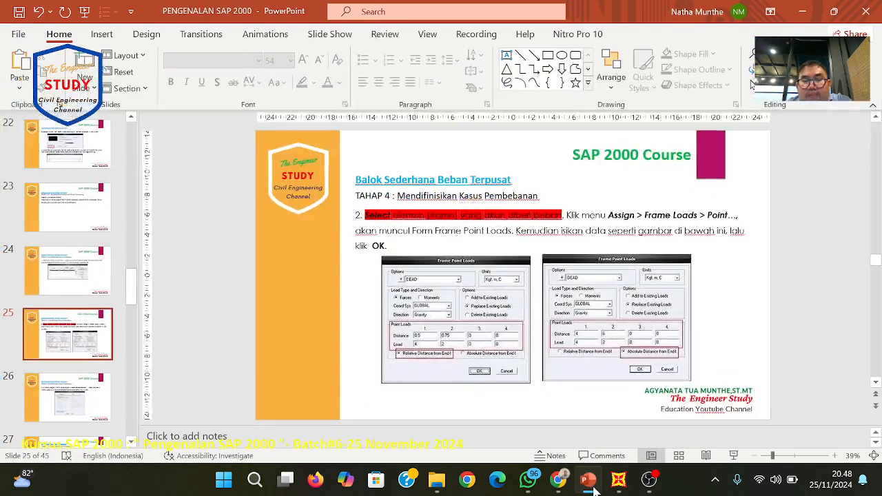
scroll(561, 269, "down", 1)
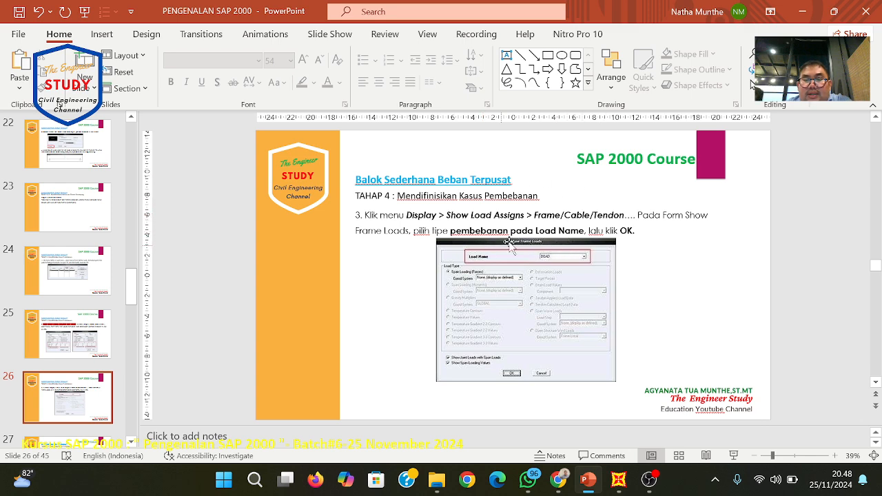
left_click(618, 479)
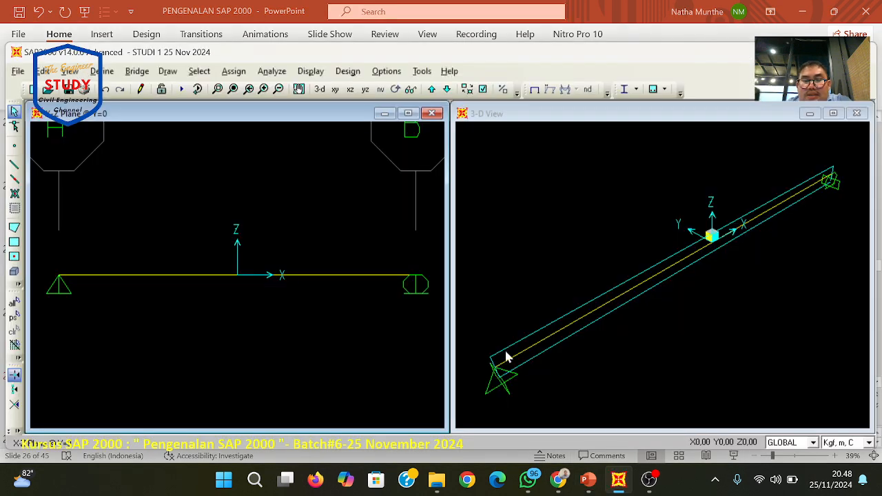
left_click(310, 71)
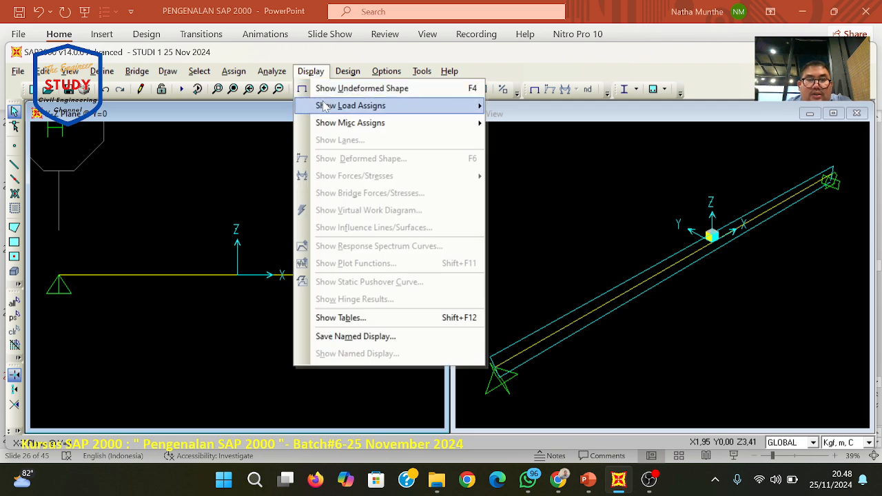
mouse_move(325, 108)
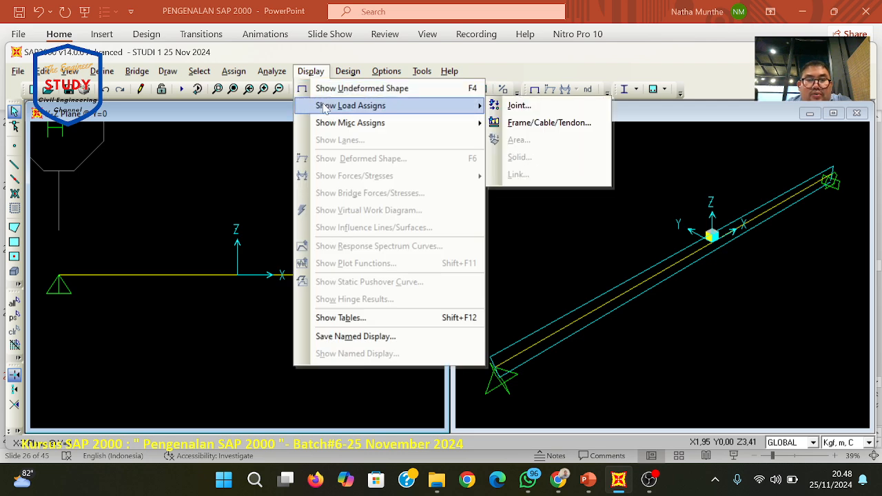
left_click(523, 123)
left_click(502, 127)
left_click(502, 135)
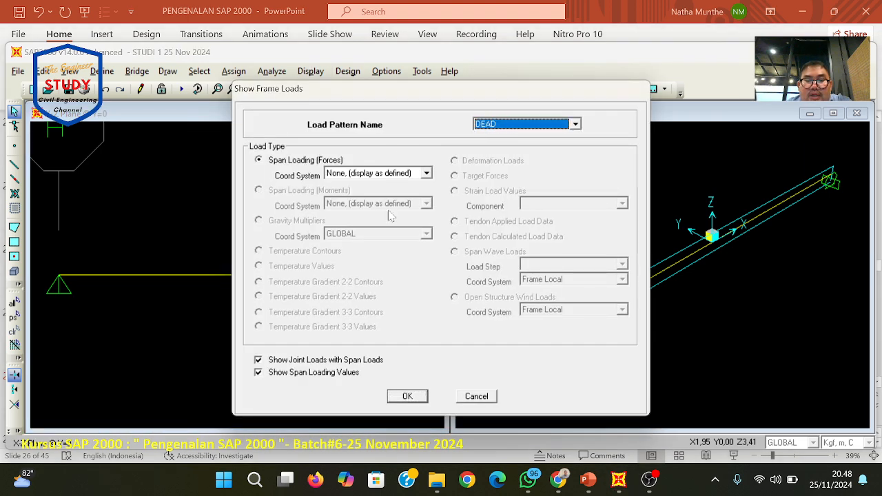
left_click(416, 399)
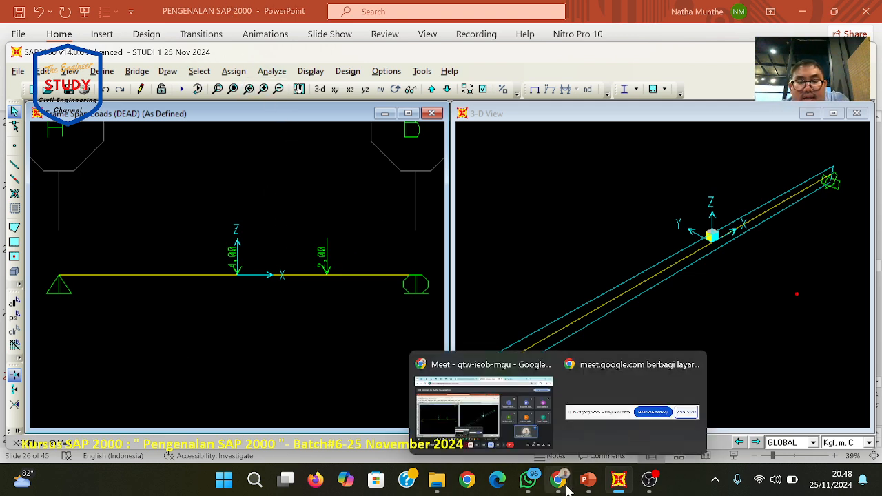
- Review the loading result on slide 27 and the analysis options instructions on slide 28 in PowerPoint
left_click(588, 480)
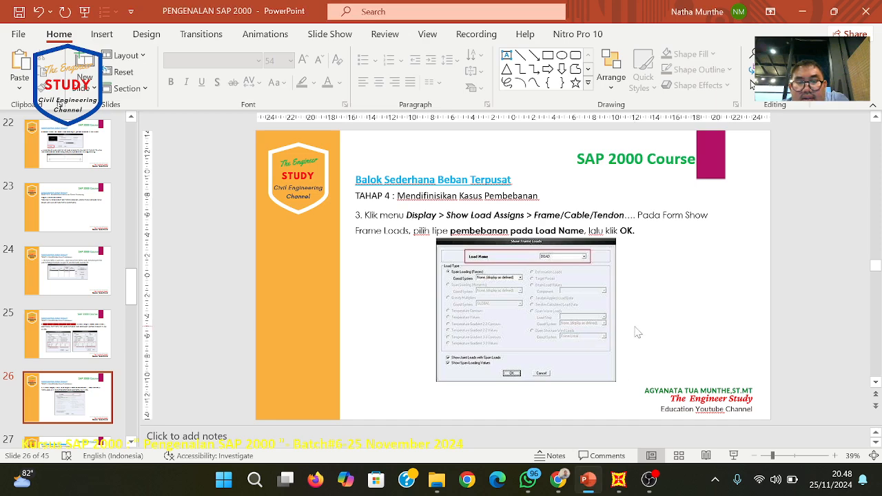
key("Down")
key("Up")
key("Down")
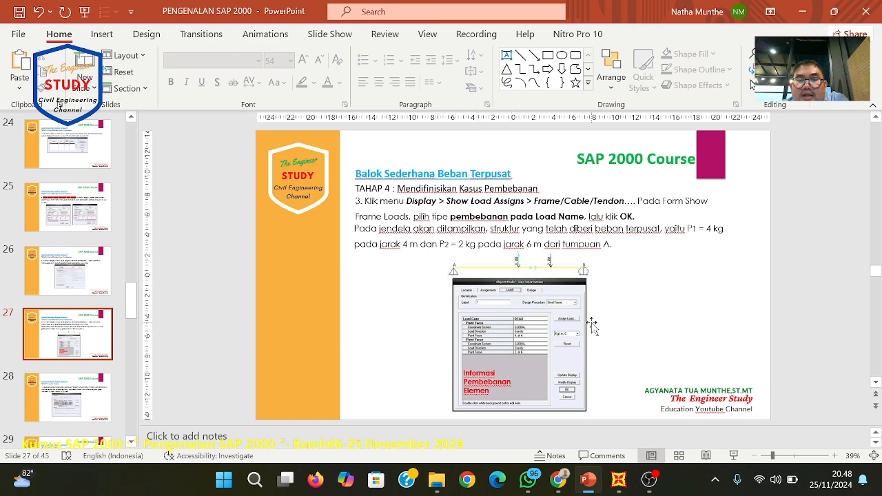
key("Down")
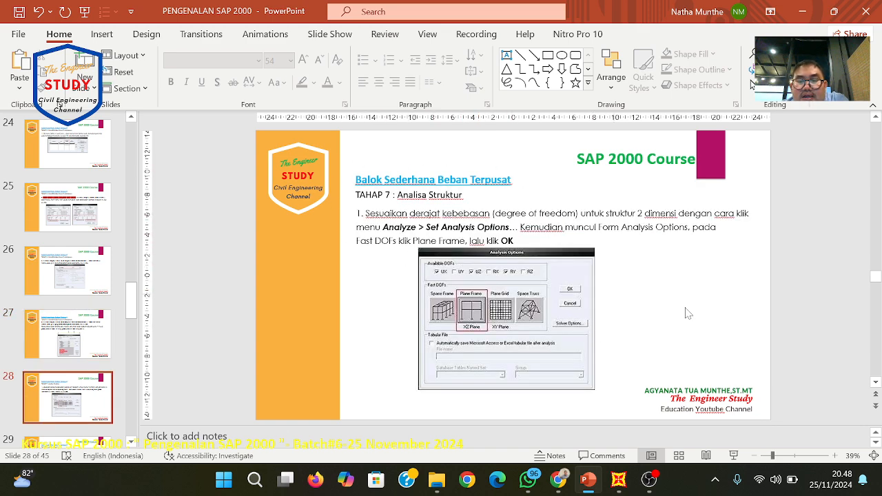
- Return to SAP2000 and set the analysis options to the Plane Frame degrees of freedom in the XZ plane
left_click(618, 480)
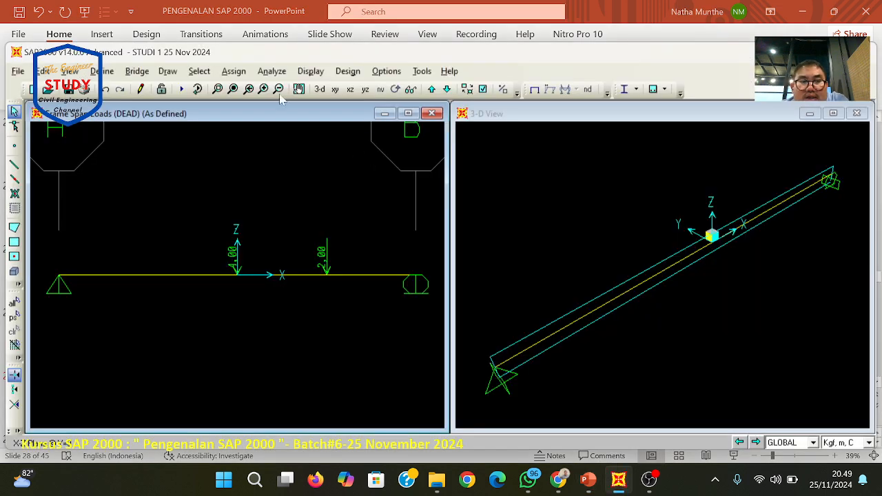
left_click(274, 73)
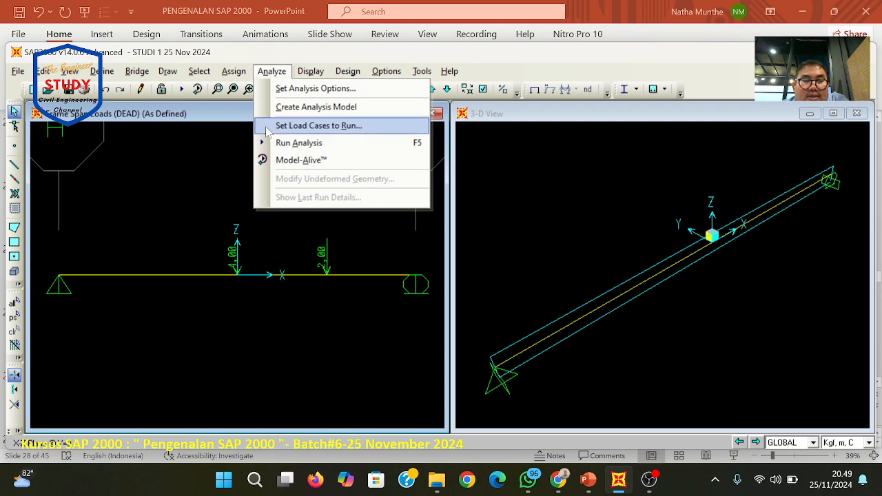
left_click(567, 73)
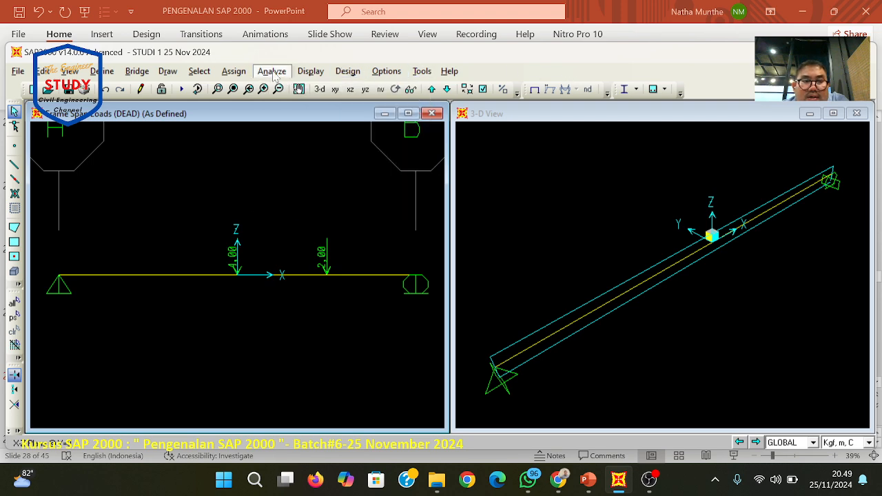
left_click(272, 71)
left_click(279, 87)
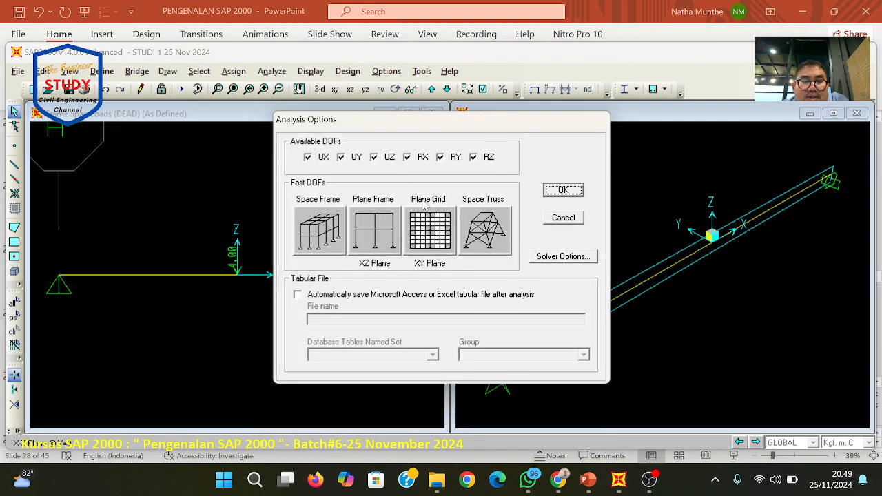
left_click(370, 233)
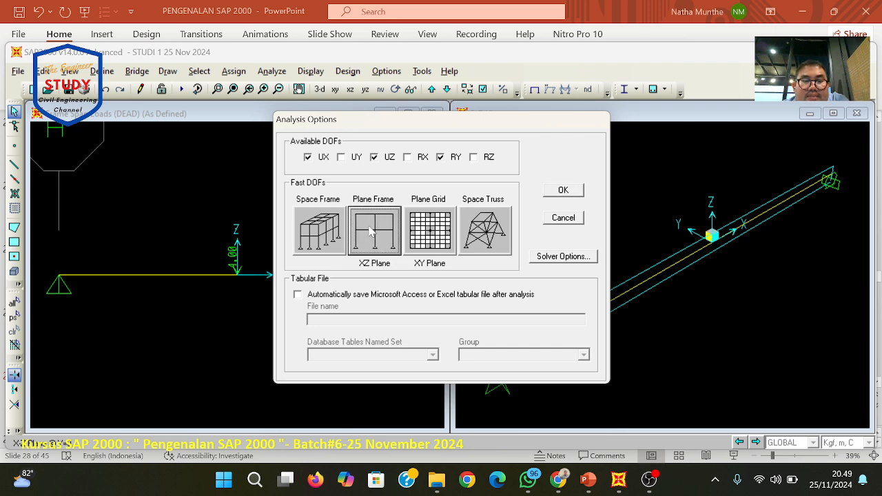
left_click(545, 192)
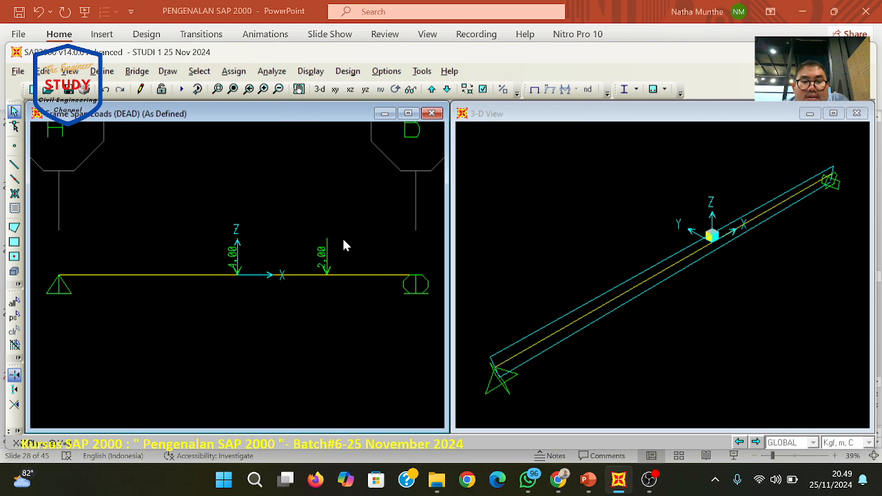
left_click(272, 71)
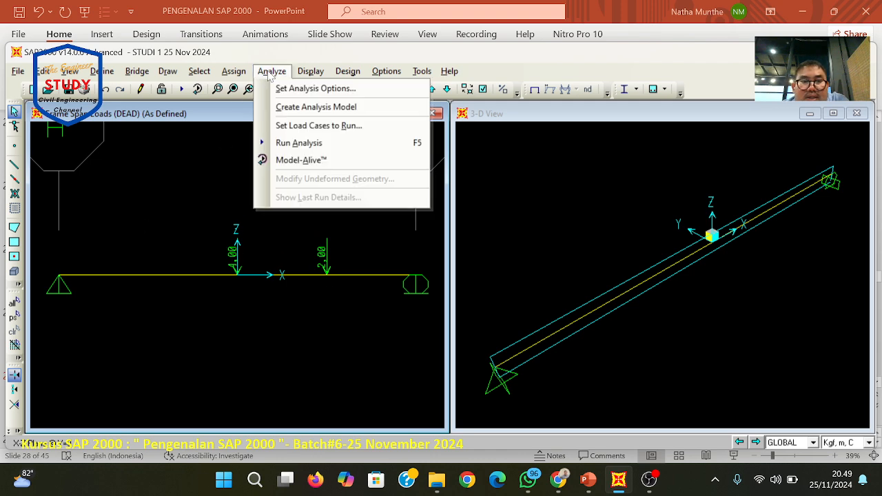
left_click(290, 128)
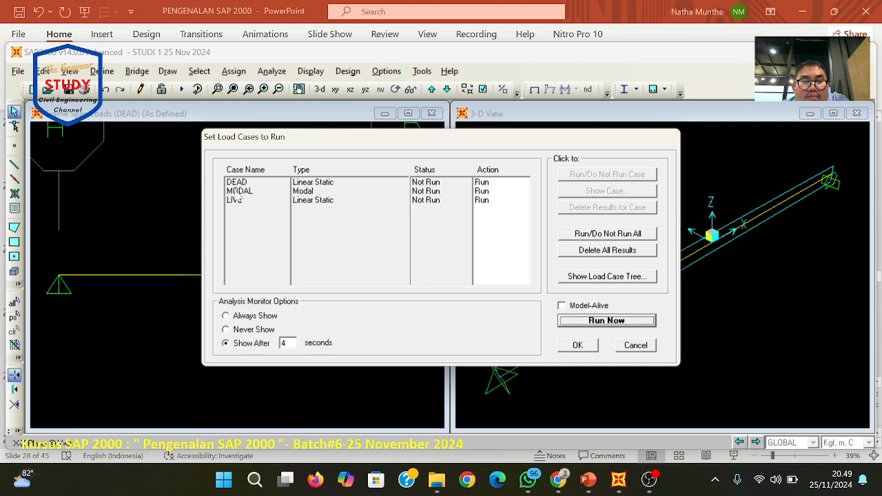
left_click(236, 192)
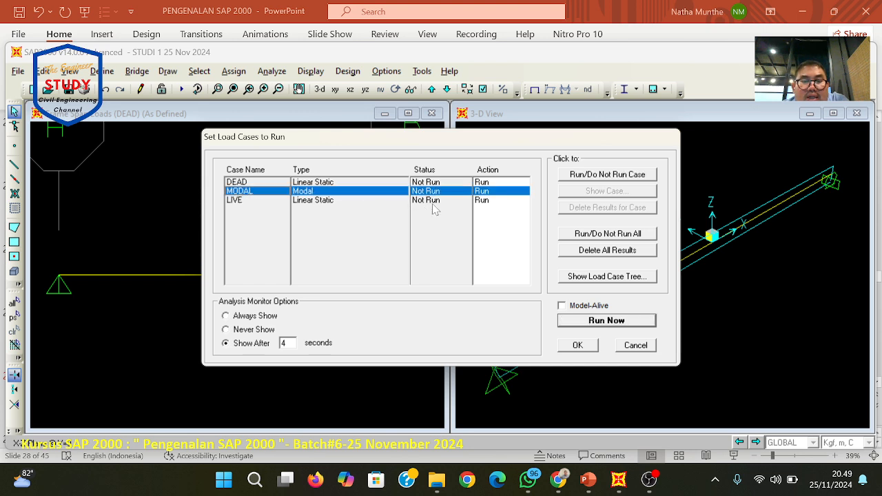
left_click(581, 178)
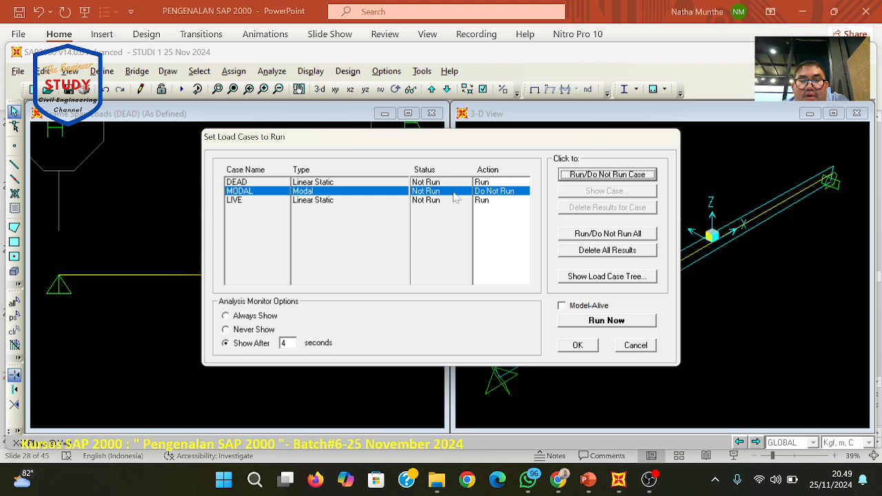
left_click(238, 202)
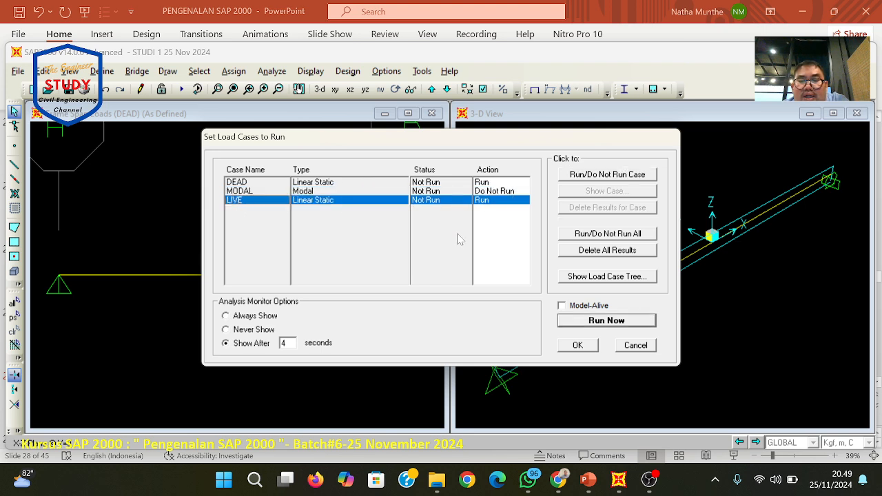
left_click(239, 192)
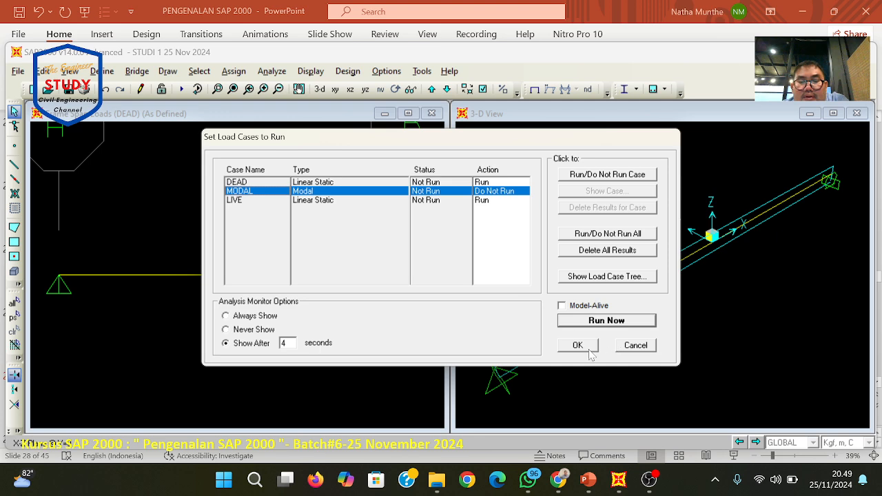
left_click(624, 349)
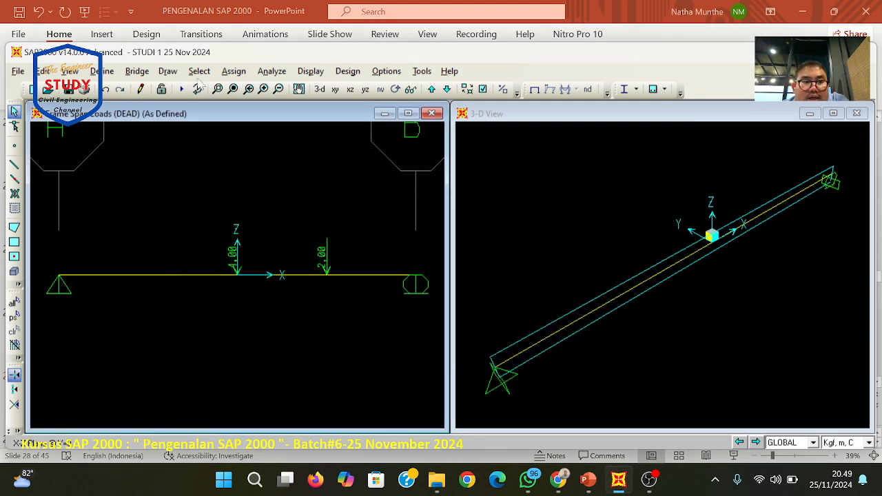
- Reselect Plane Frame in the analysis options, dismiss the WhatsApp notification and accept the options
left_click(269, 72)
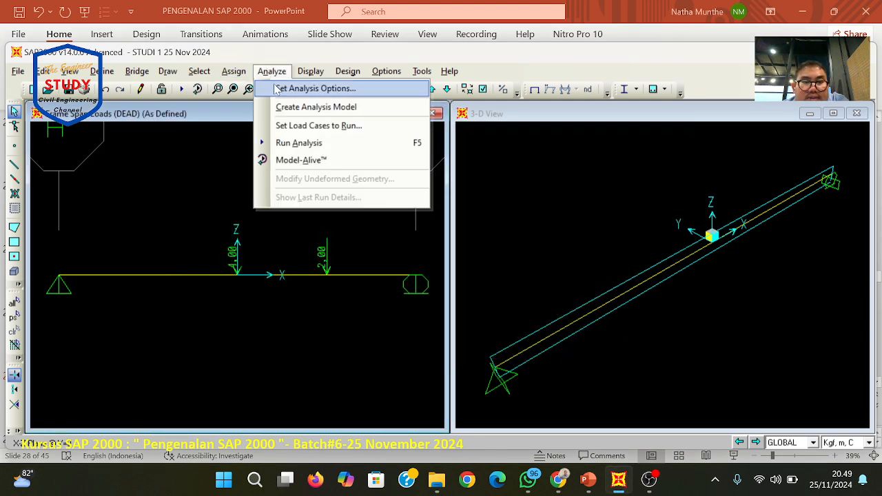
left_click(277, 90)
left_click(372, 235)
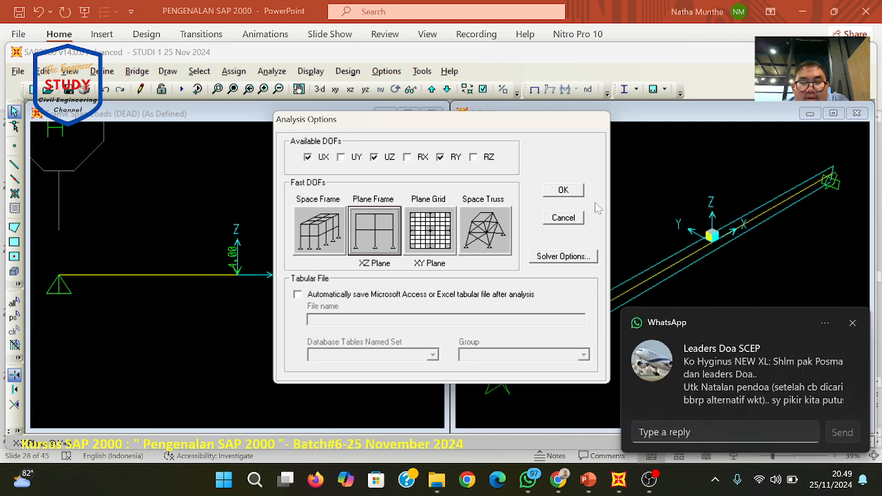
left_click(852, 324)
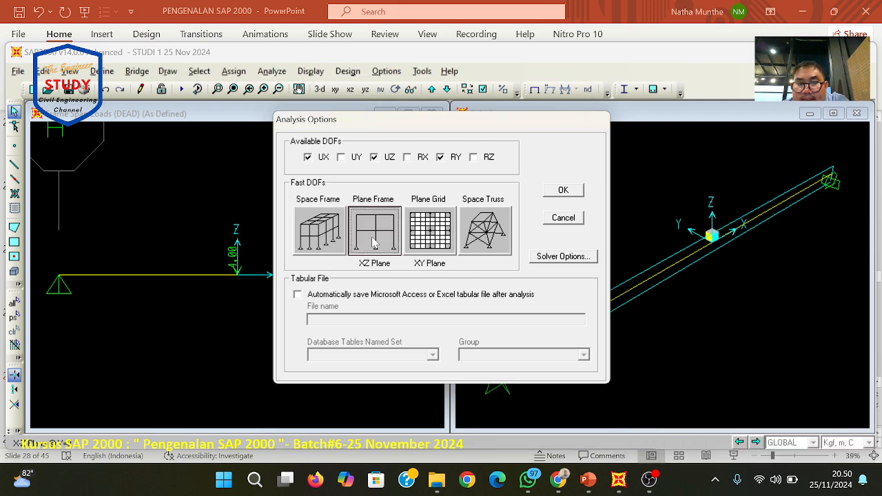
left_click(563, 192)
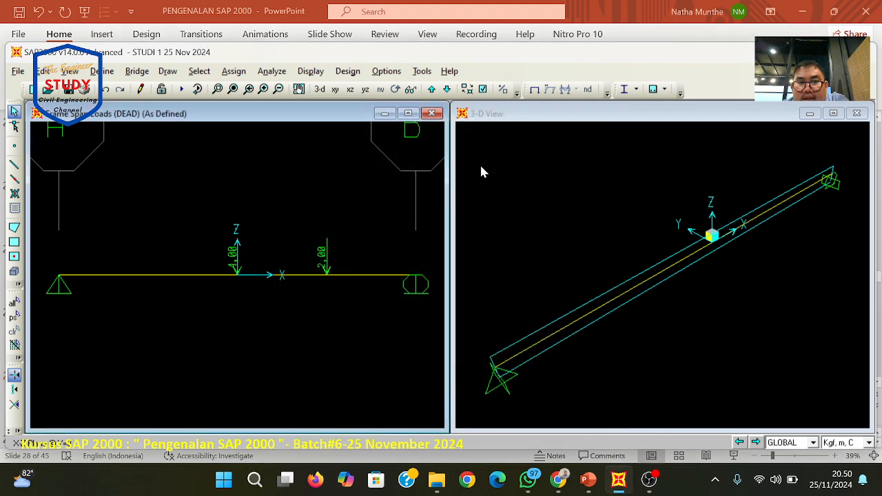
- Create the analysis model and run the analysis with the MODAL load case set to Do Not Run
left_click(283, 74)
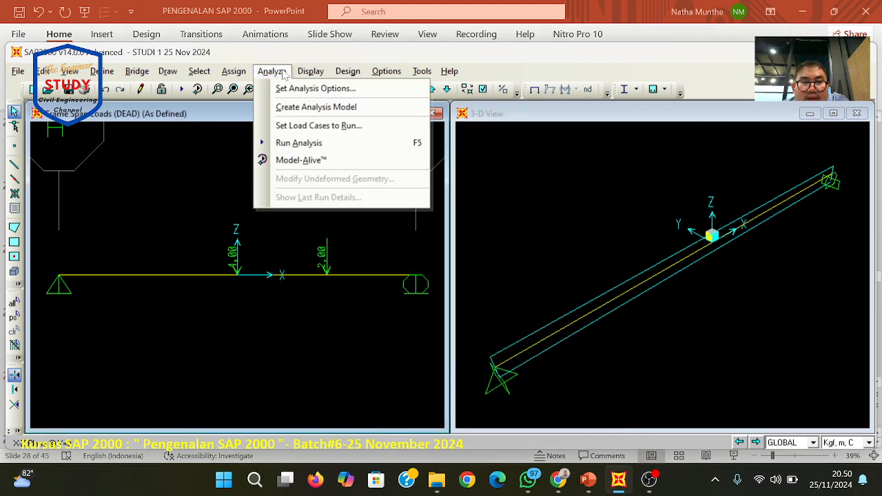
left_click(292, 110)
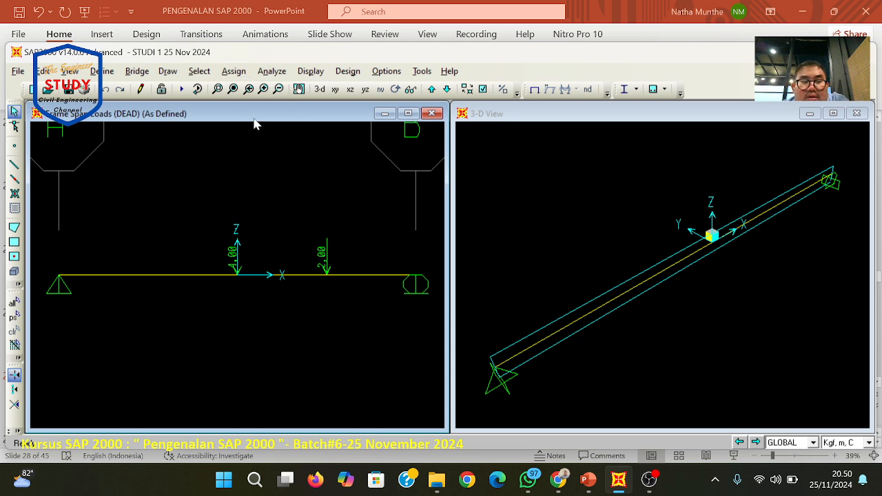
left_click(273, 71)
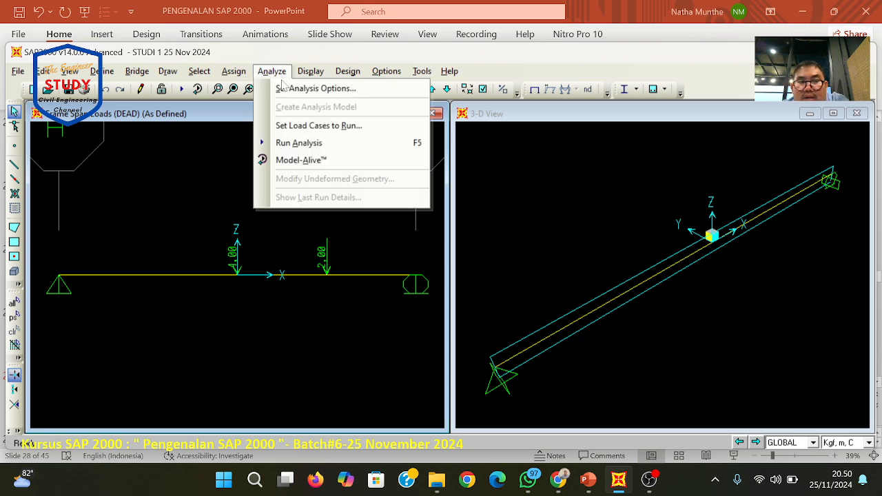
left_click(293, 126)
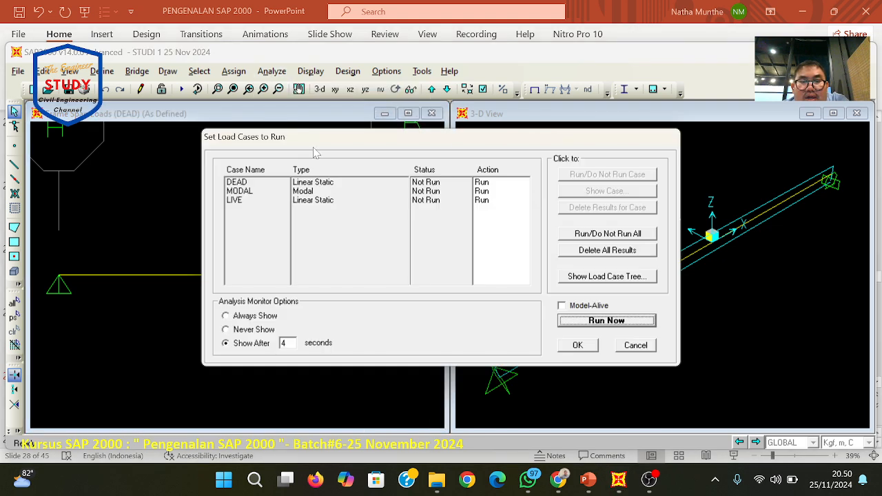
left_click(243, 185)
left_click(246, 191)
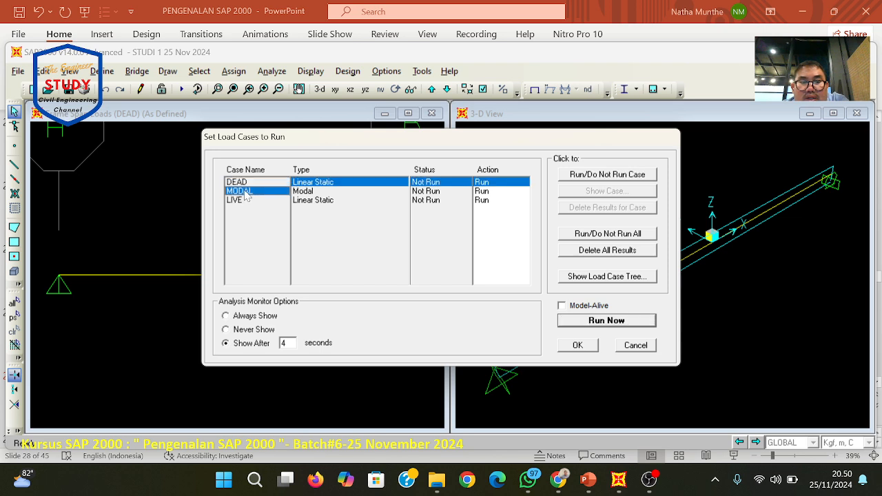
left_click(592, 177)
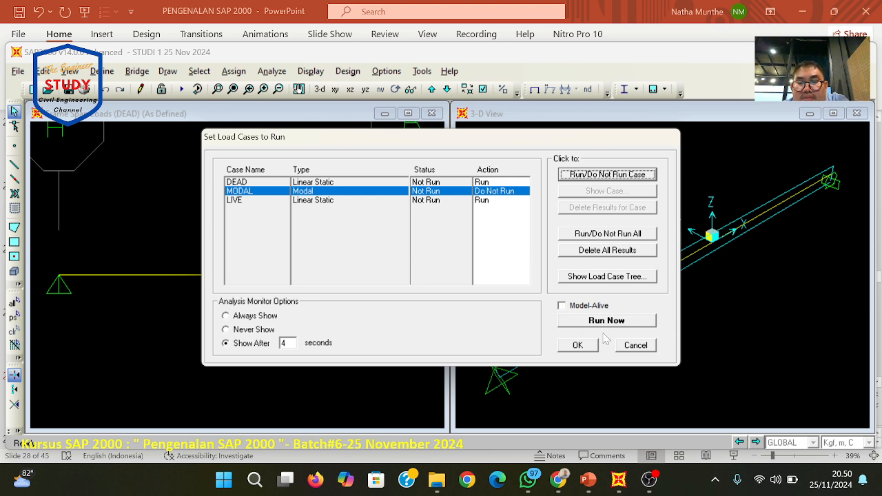
left_click(586, 321)
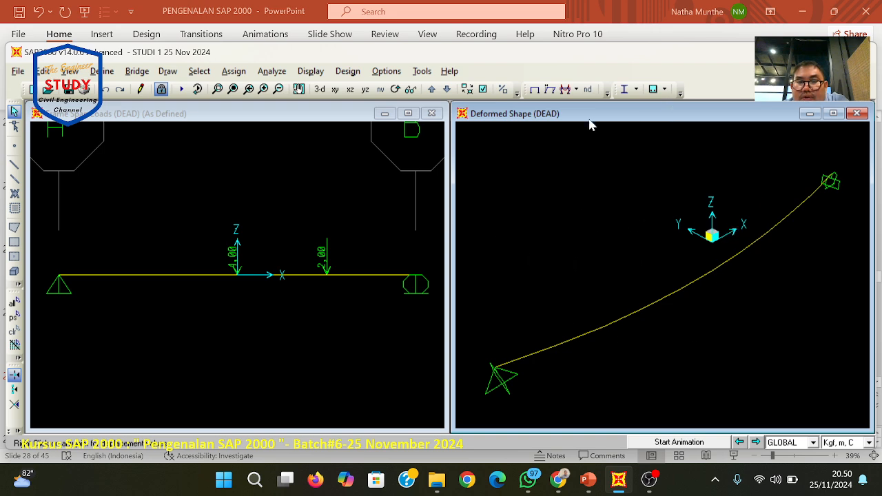
- Show the DEAD deformed shape in the XZ plane view, then play and stop its animation
left_click(350, 90)
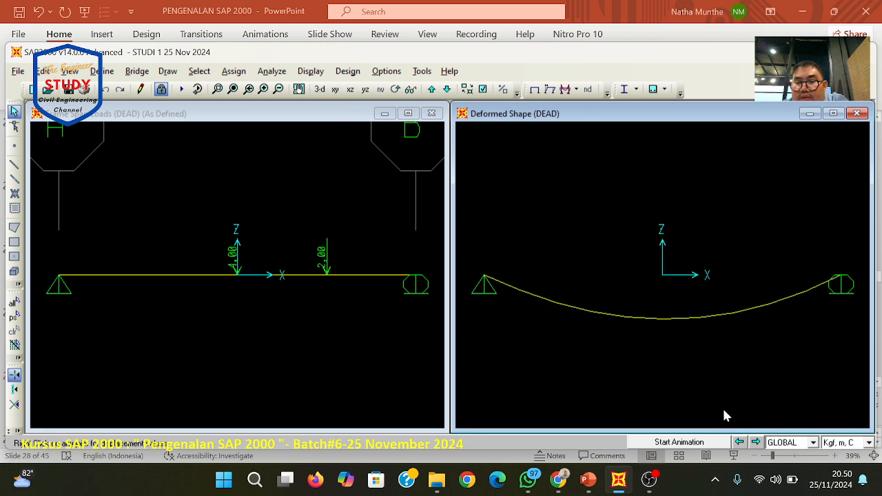
left_click(690, 442)
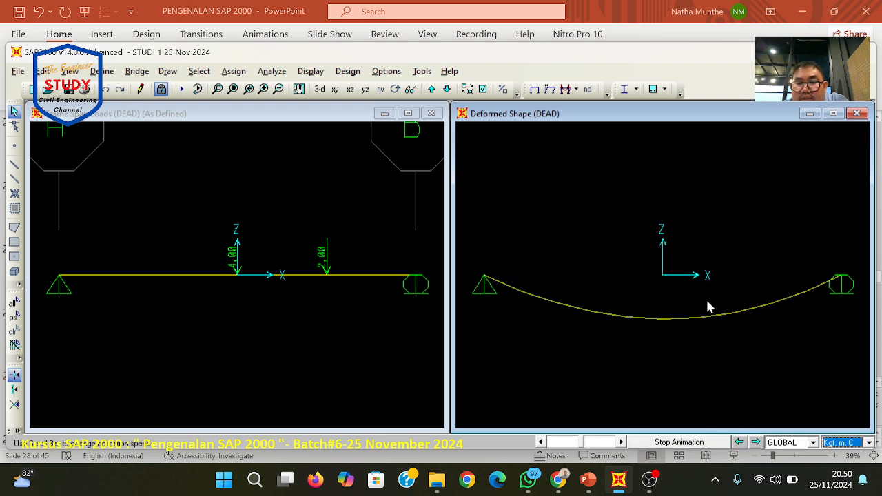
left_click(690, 444)
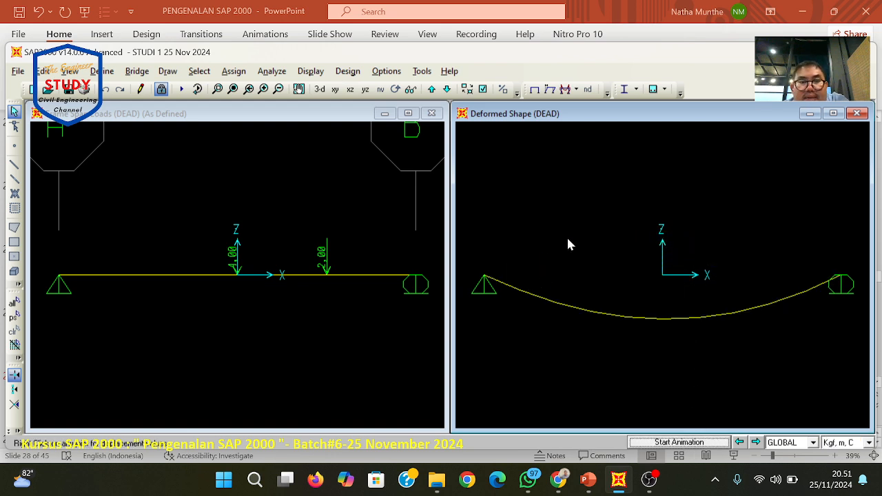
- Read slide 29 in PowerPoint and display the DEAD joint reactions as arrows in SAP2000
left_click(589, 479)
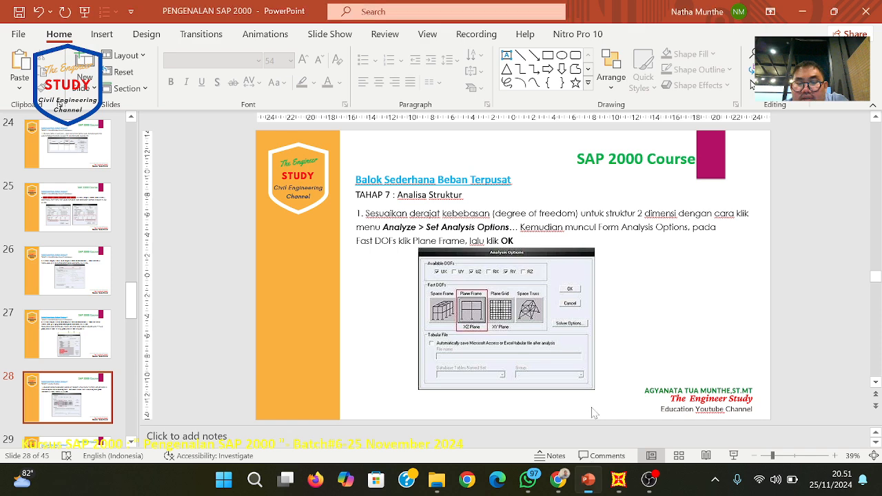
scroll(595, 337, "down", 1)
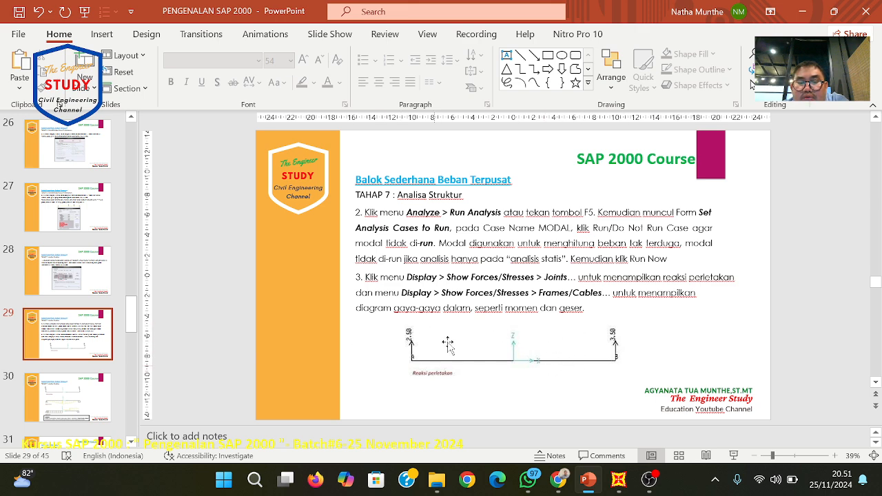
left_click(618, 480)
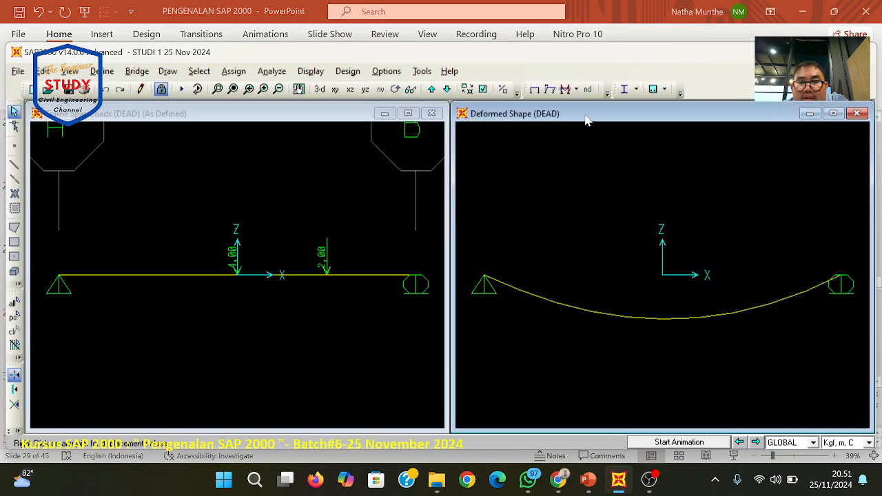
left_click(309, 72)
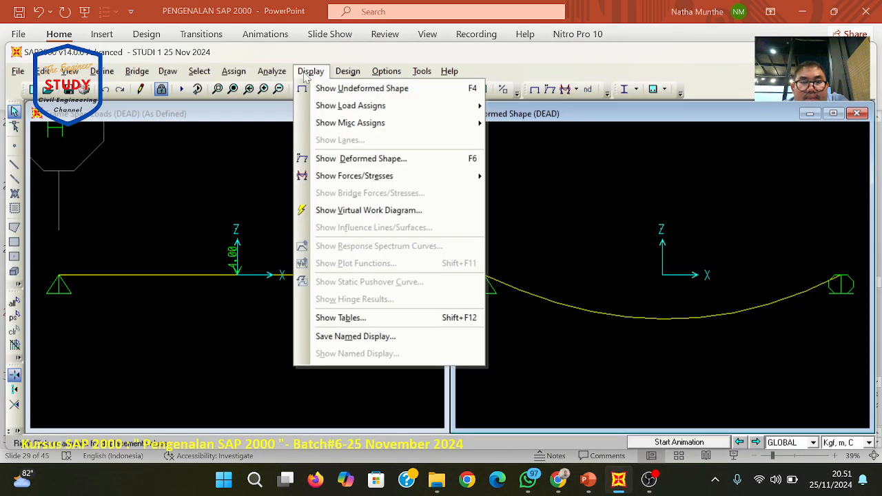
mouse_move(323, 177)
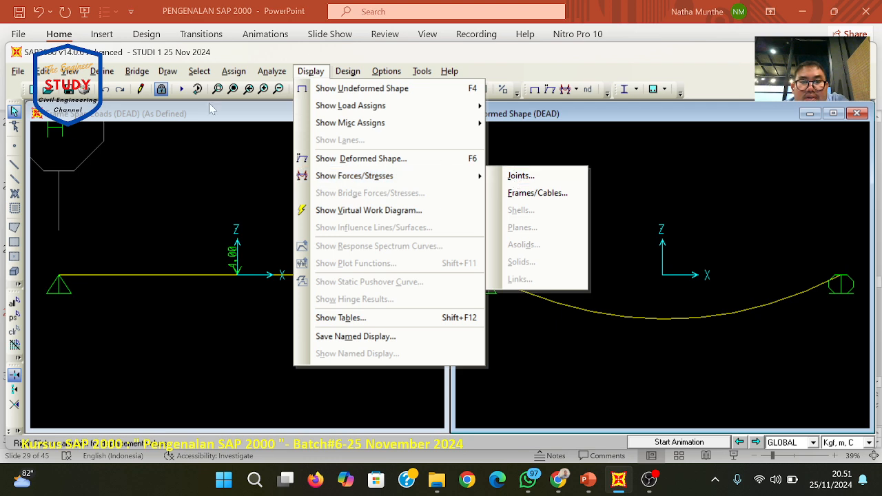
left_click(599, 67)
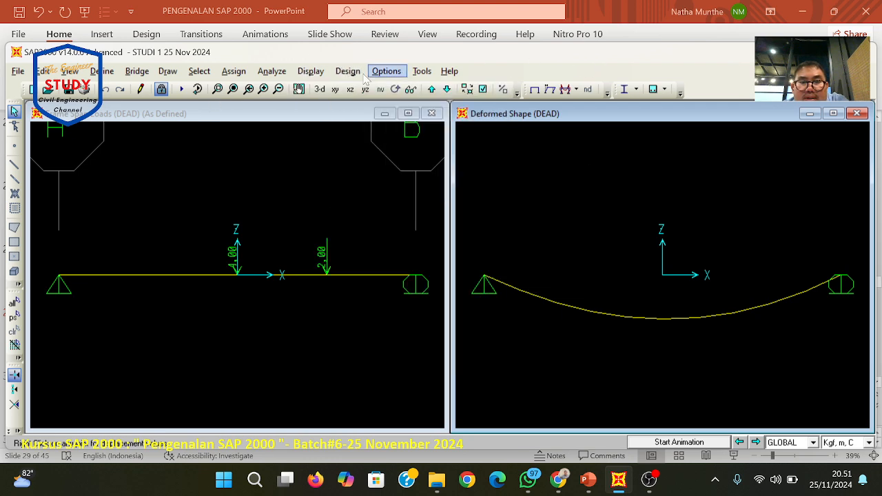
left_click(310, 71)
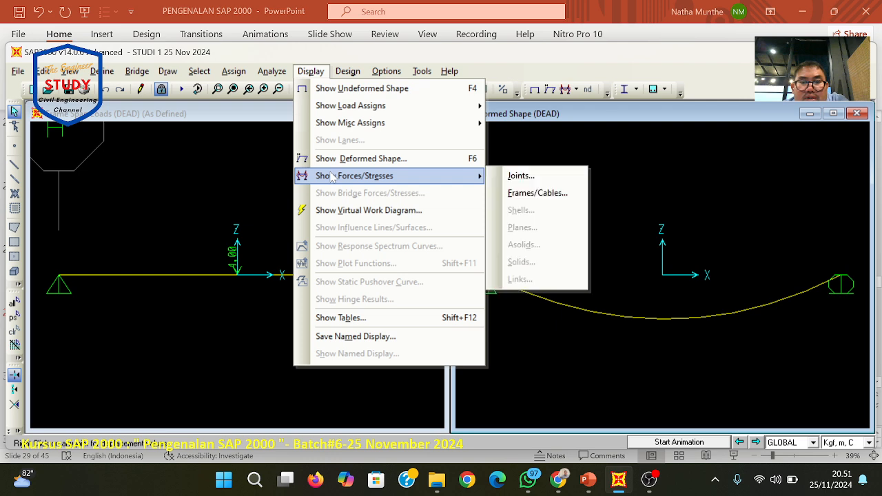
left_click(521, 175)
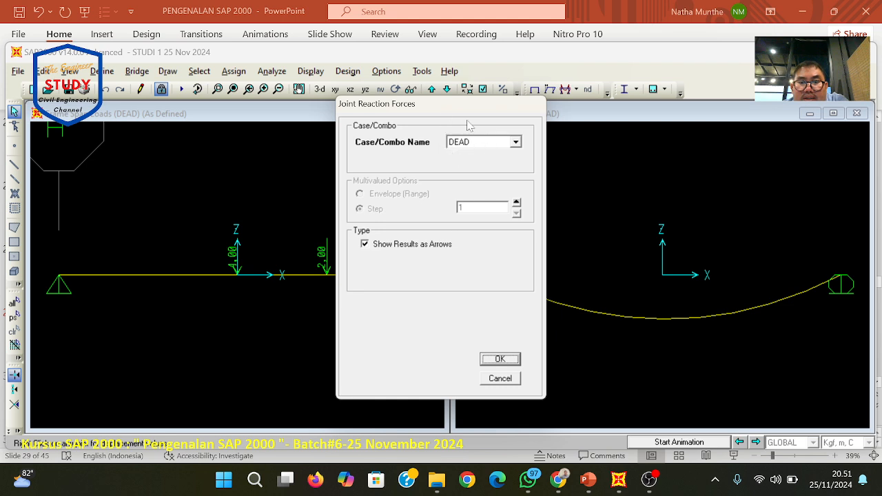
left_click(488, 362)
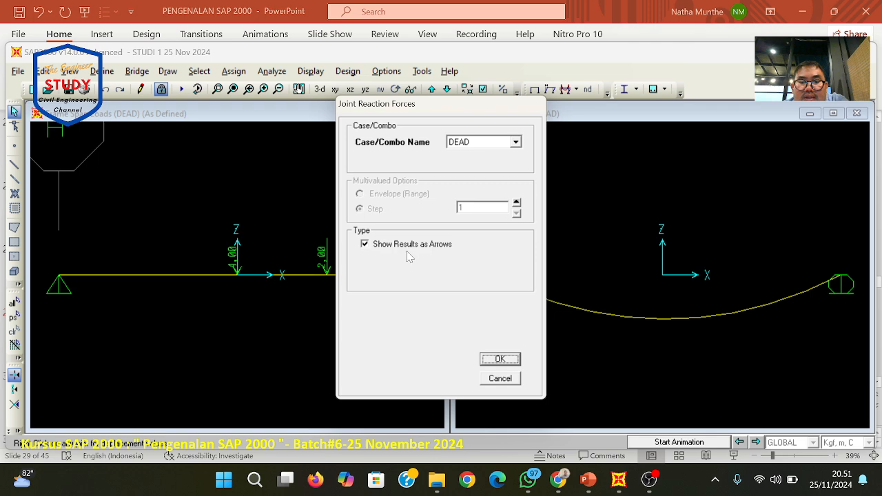
left_click(499, 359)
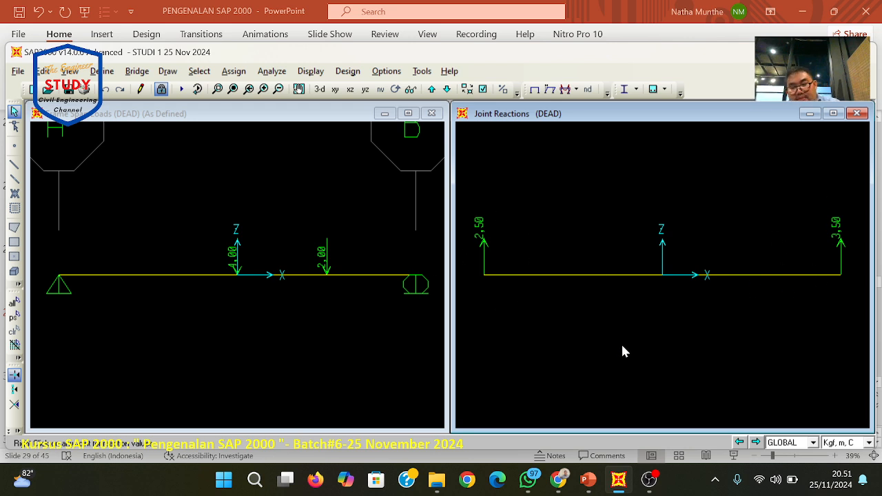
- Switch to WhatsApp and send the joint reactions screenshot to the SAP 2000 Batch#6 group
left_click(590, 486)
left_click(528, 480)
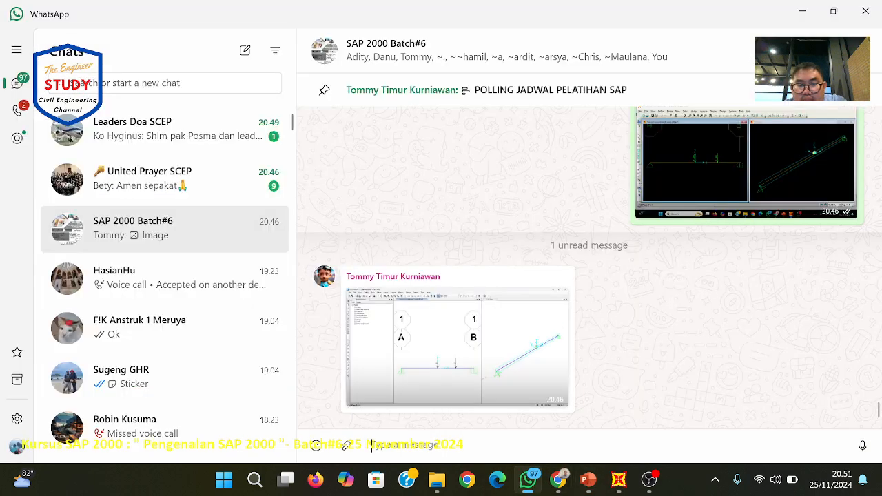
right_click(372, 444)
left_click(455, 402)
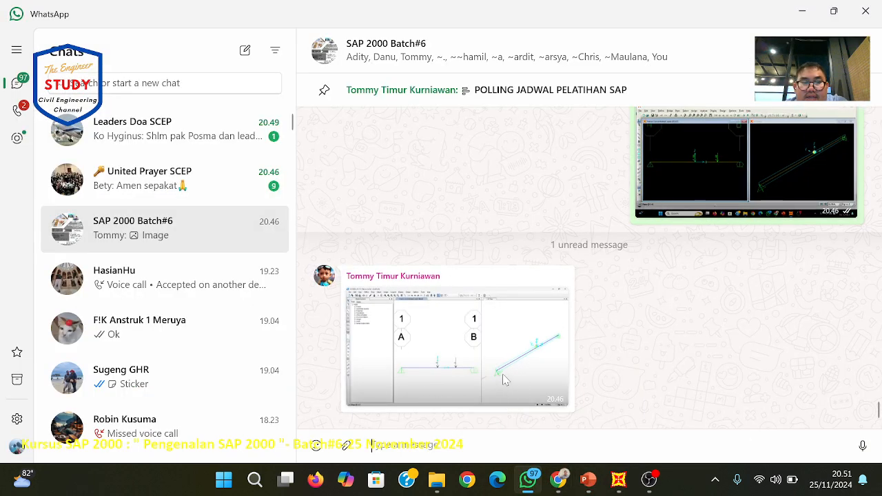
left_click(669, 438)
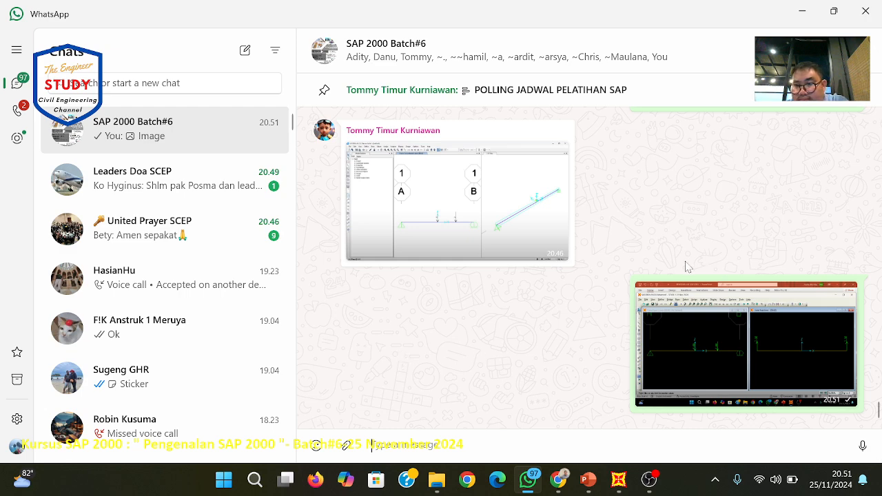
- Switch to PowerPoint and review the reaction, moment and shear diagrams on slide 30
left_click(618, 482)
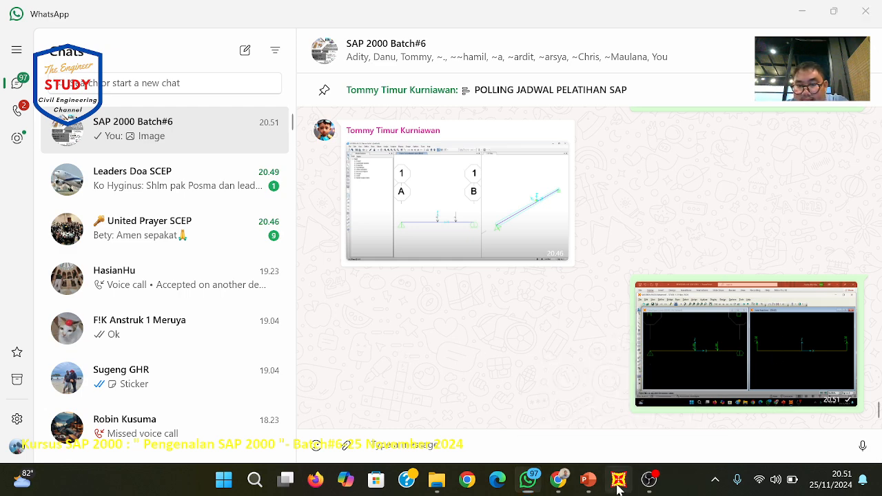
left_click(588, 480)
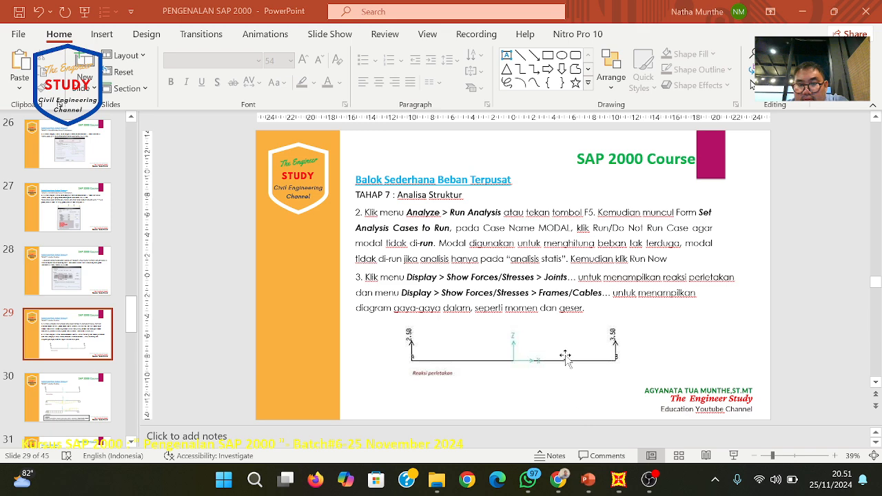
scroll(565, 335, "down", 1)
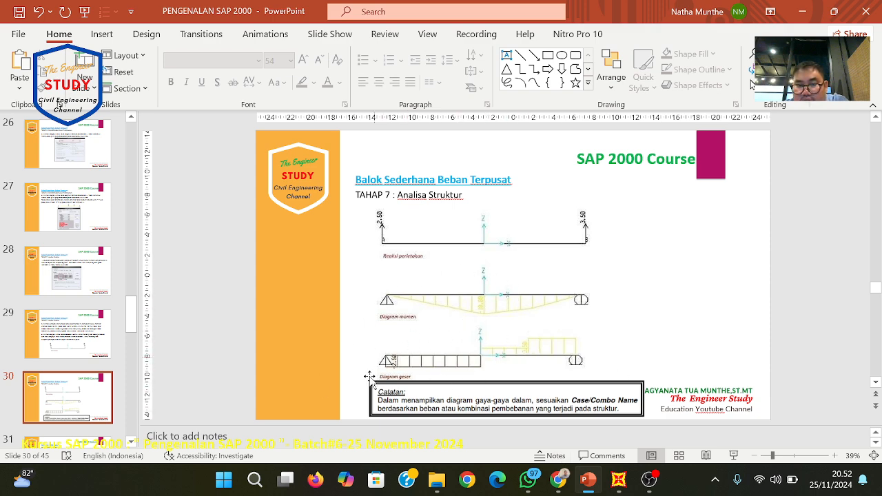
- Switch to SAP2000 and display the DEAD Shear 2-2 frame diagram with values shown on the diagram
left_click(618, 479)
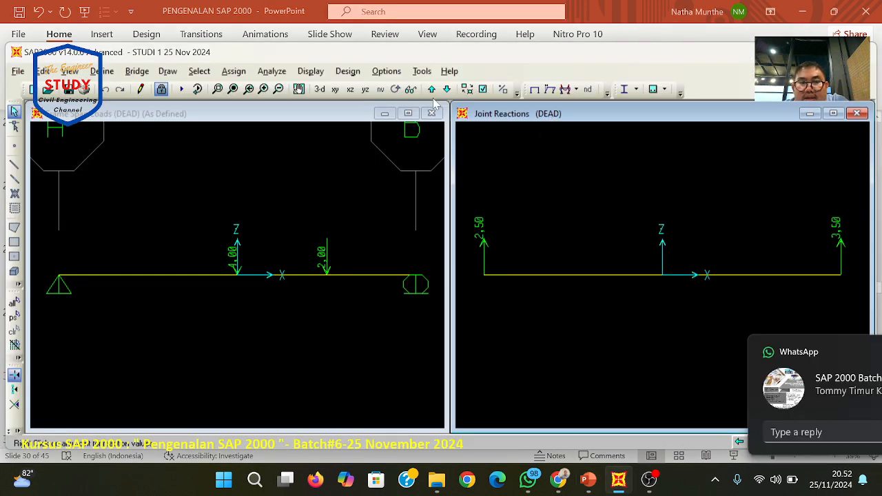
left_click(850, 354)
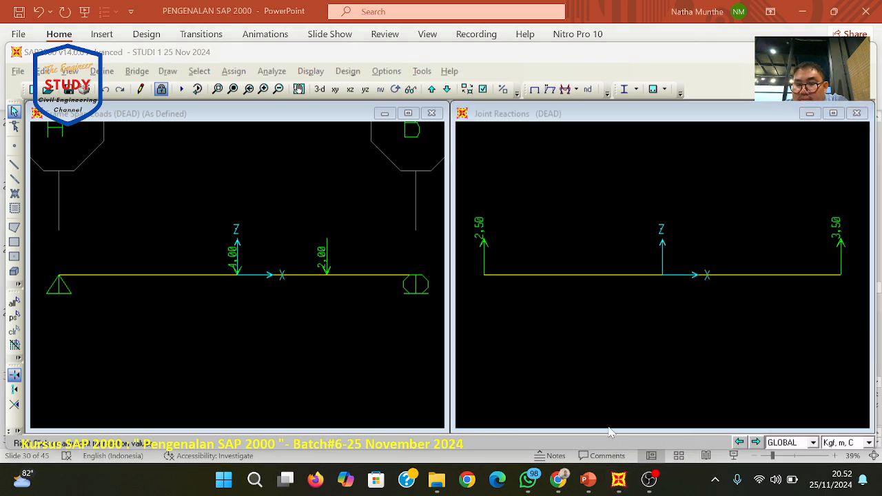
left_click(539, 258)
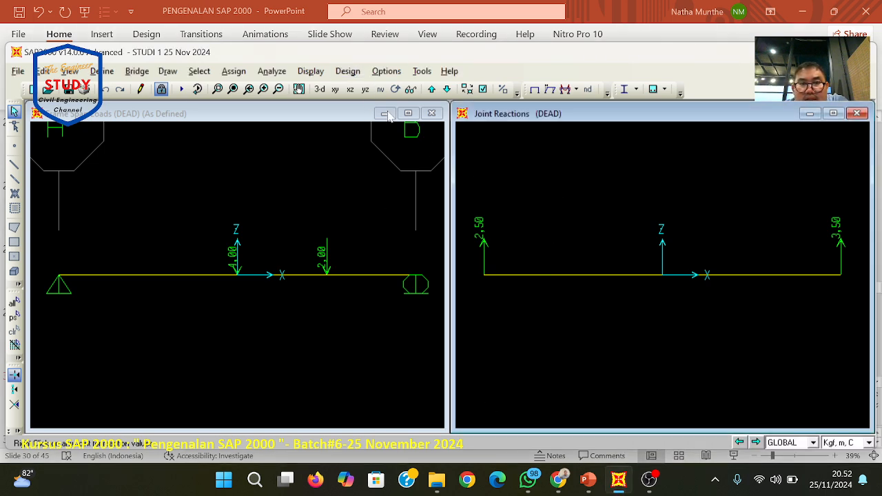
left_click(321, 73)
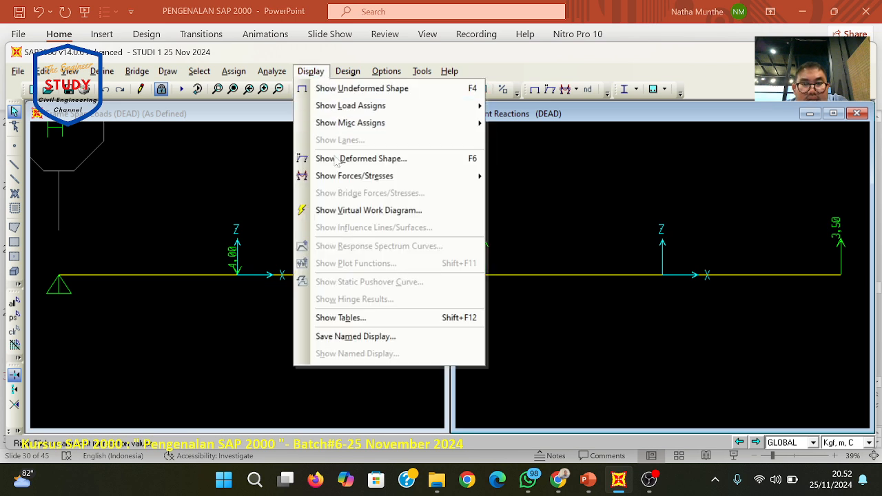
mouse_move(335, 176)
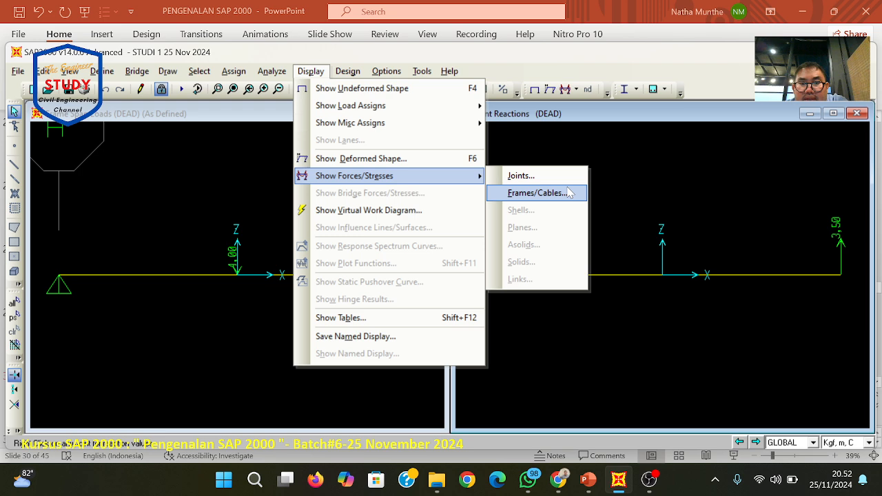
left_click(307, 73)
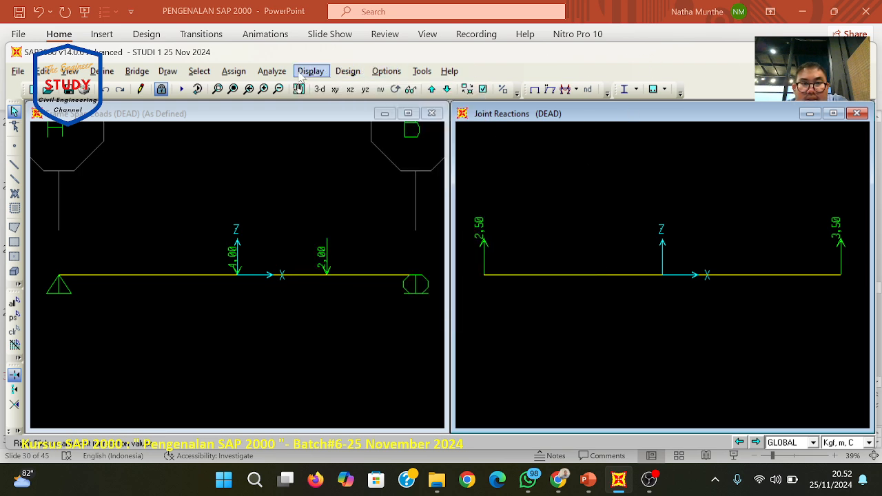
left_click(310, 71)
mouse_move(315, 175)
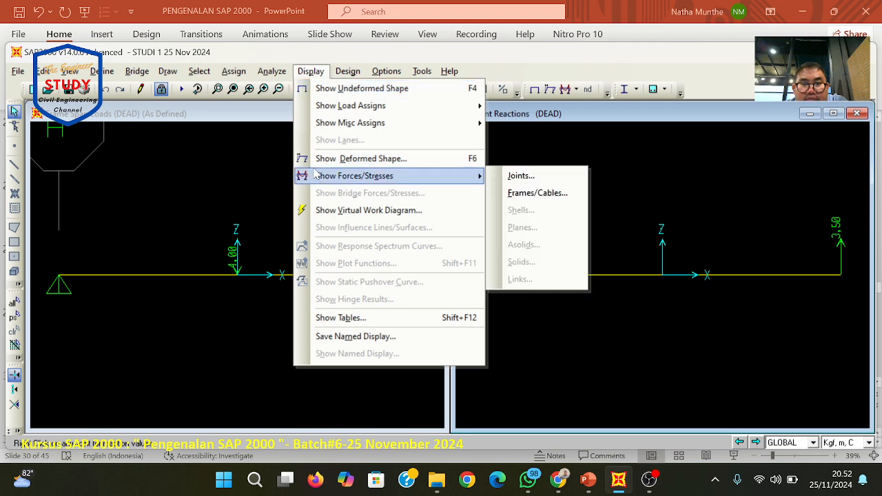
left_click(532, 195)
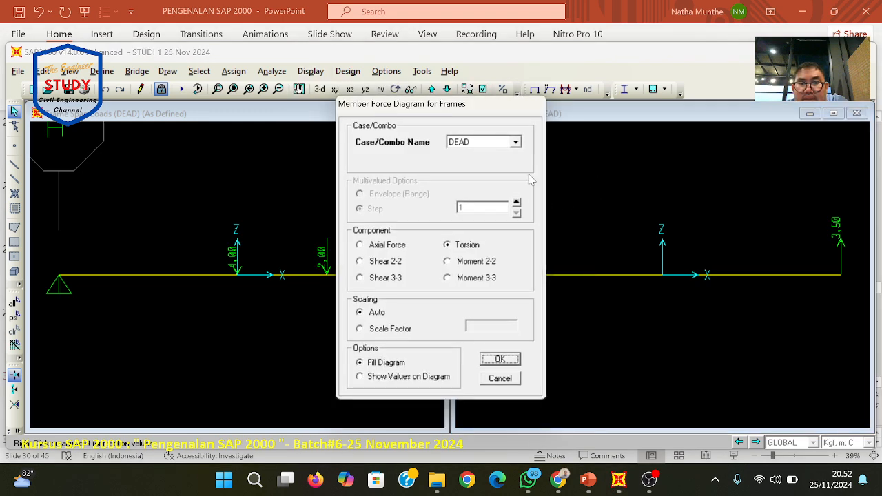
left_click(372, 263)
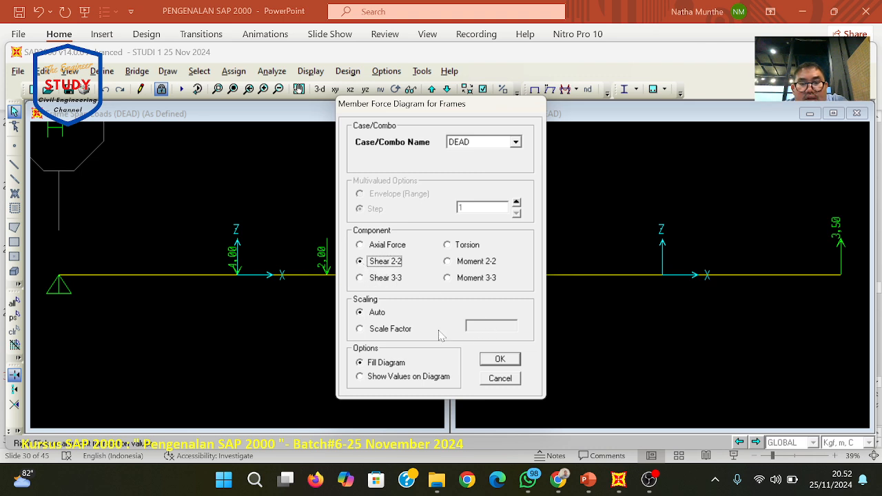
left_click(385, 377)
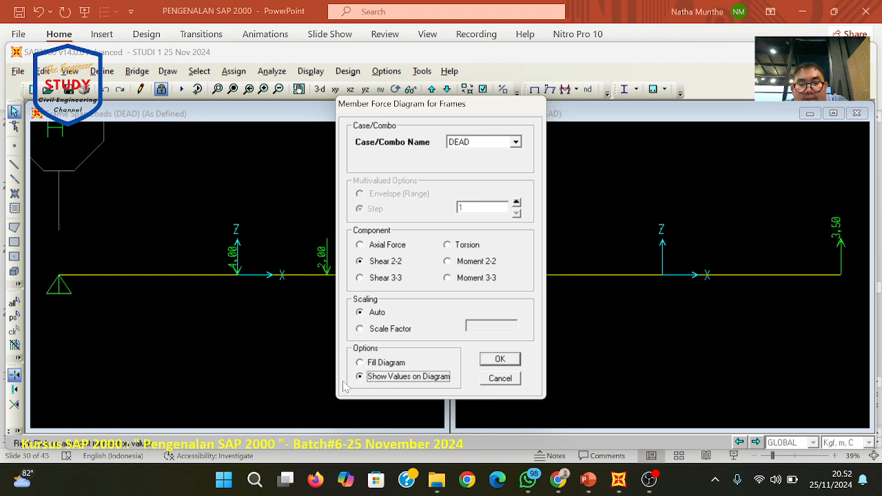
left_click(507, 362)
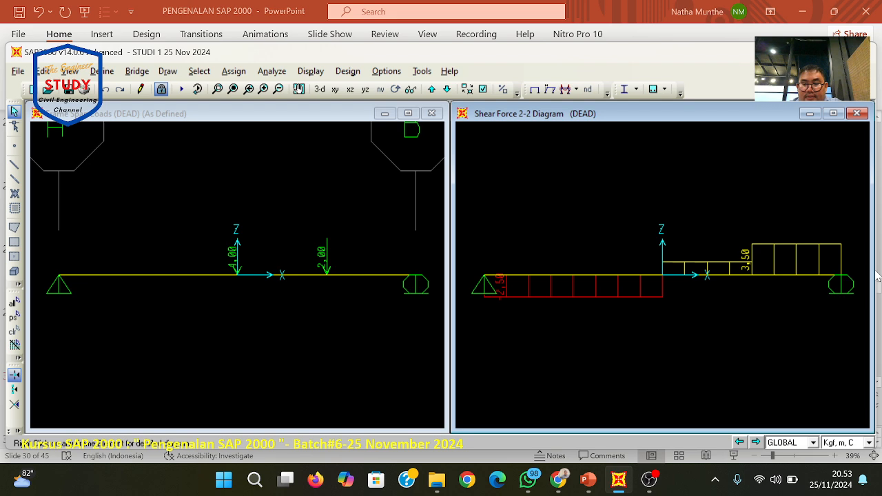
- Switch to WhatsApp and send the shear force diagram screenshot to the SAP 2000 Batch#6 group
left_click(528, 480)
right_click(509, 449)
left_click(512, 397)
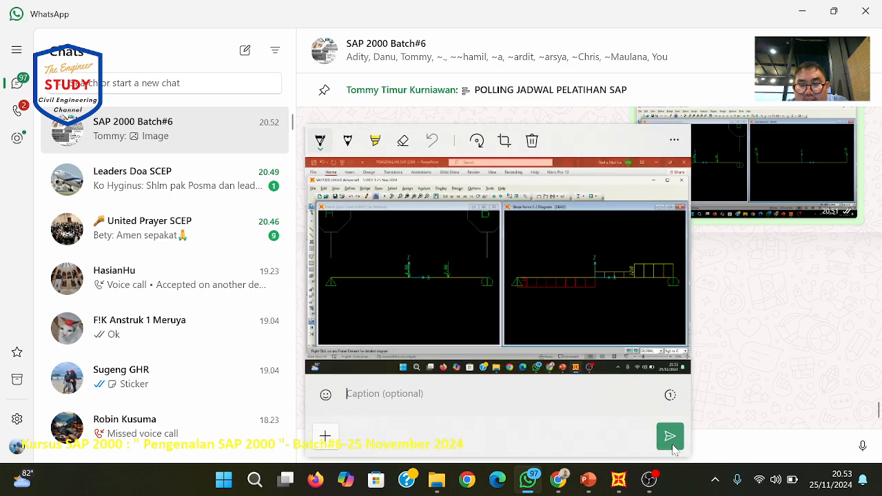
left_click(670, 436)
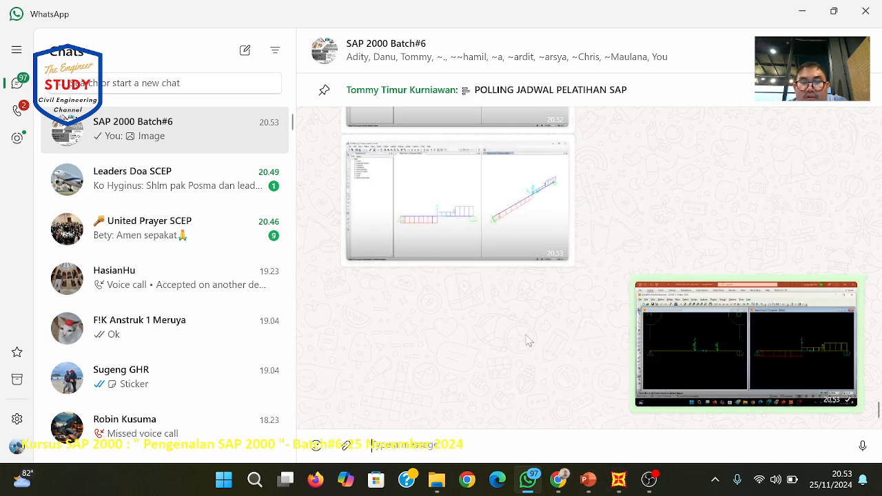
- Check slide 30 in PowerPoint and display the DEAD Moment 3-3 frame diagram with values in SAP2000
left_click(595, 486)
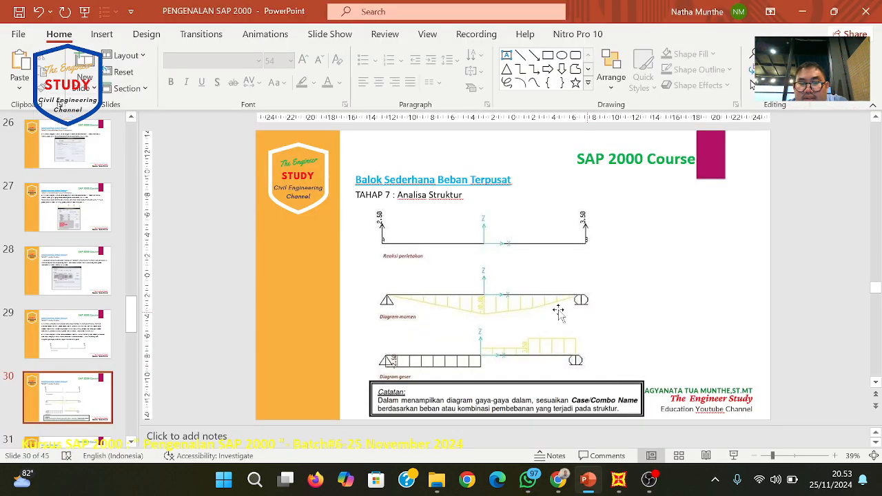
left_click(618, 483)
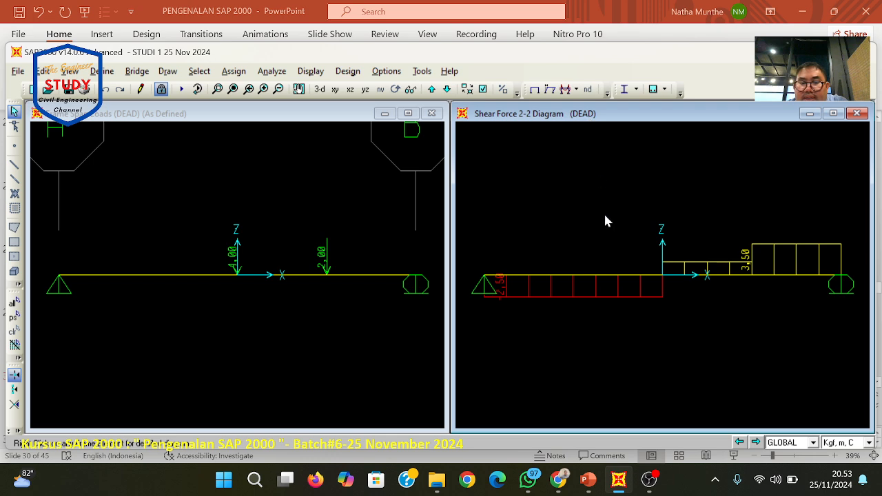
left_click(310, 71)
mouse_move(325, 178)
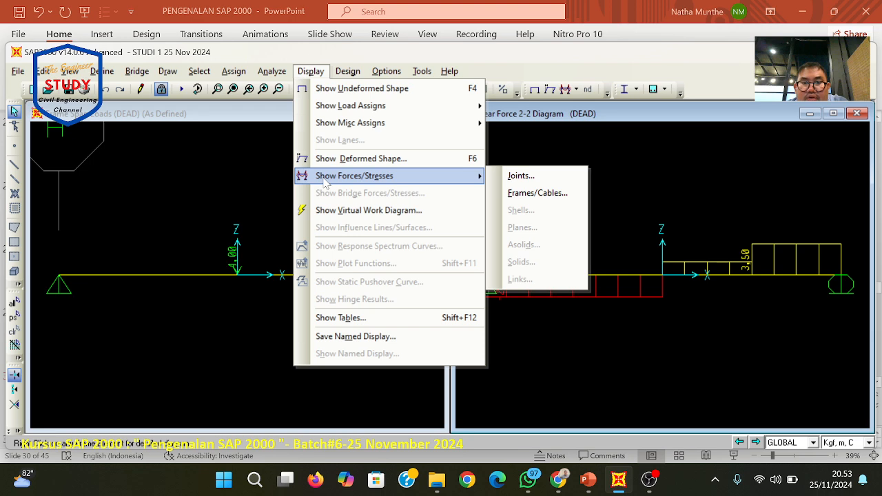
left_click(538, 193)
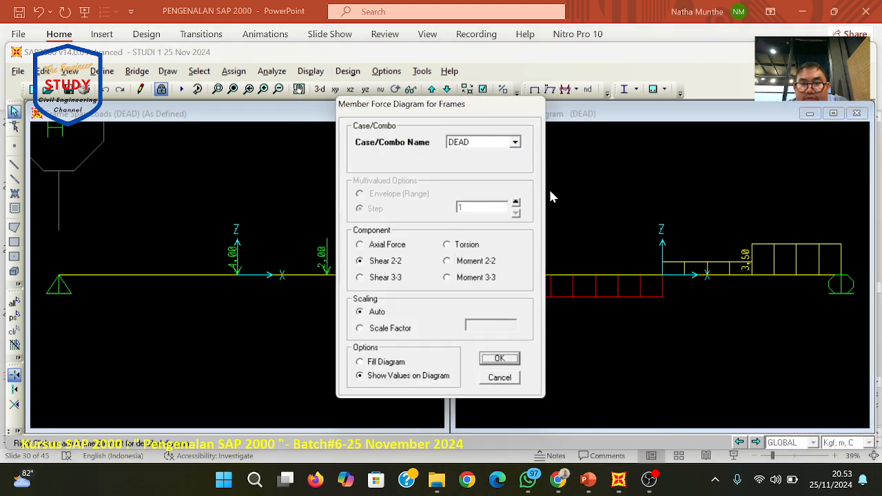
left_click(472, 277)
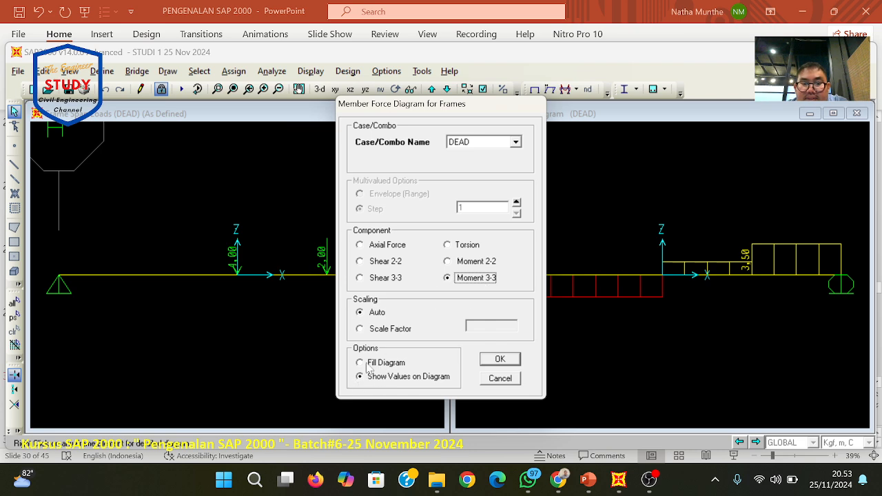
left_click(516, 364)
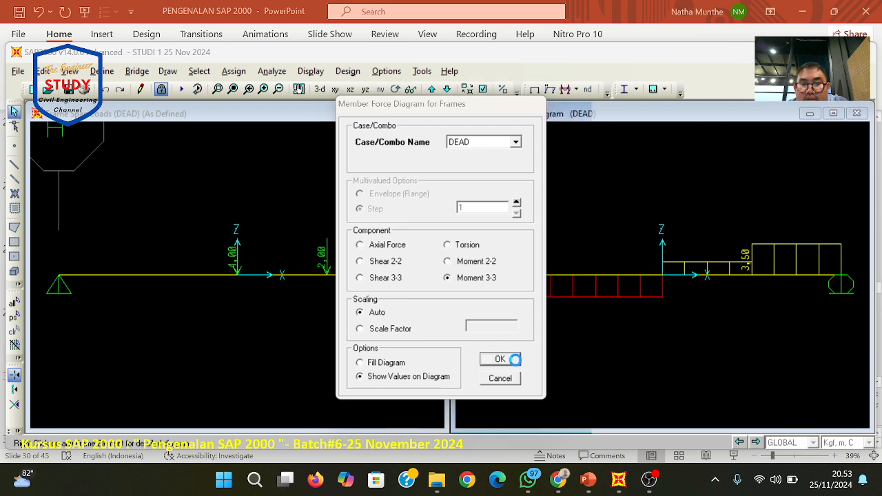
- Switch to PowerPoint, view slide 30's reference diagrams in full-screen slide show, and return to SAP2000
left_click(588, 480)
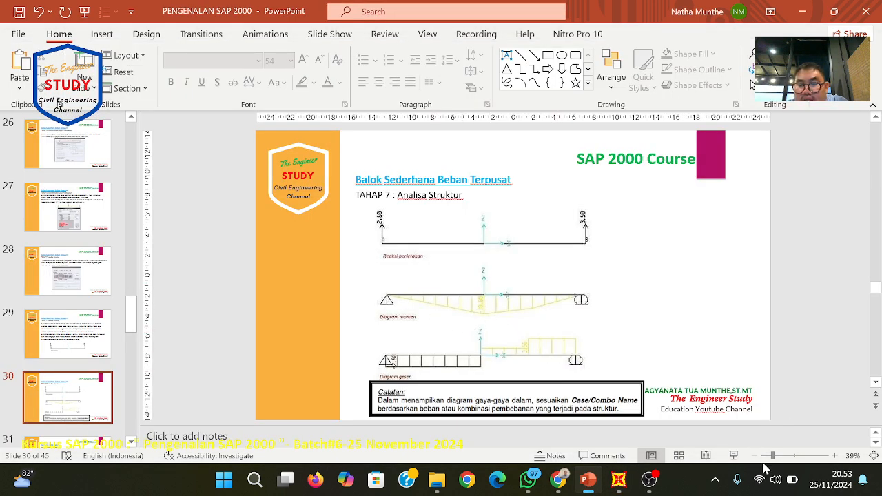
left_click(734, 455)
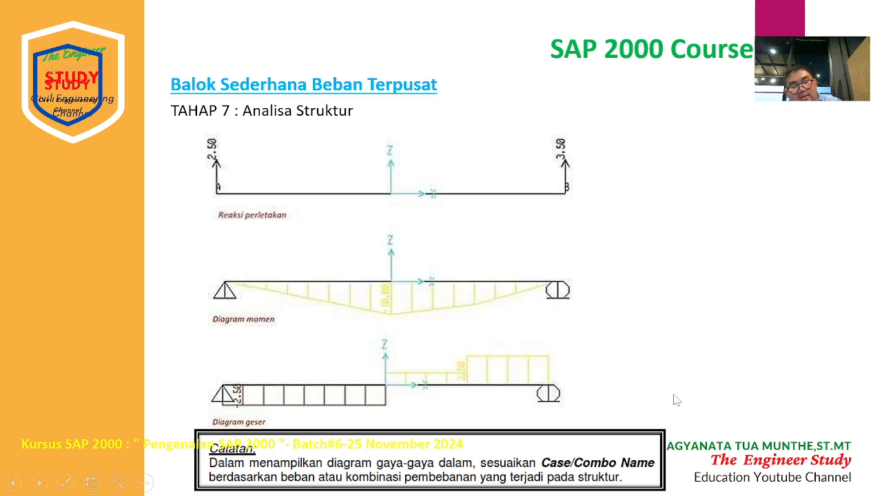
key("Escape")
left_click(618, 479)
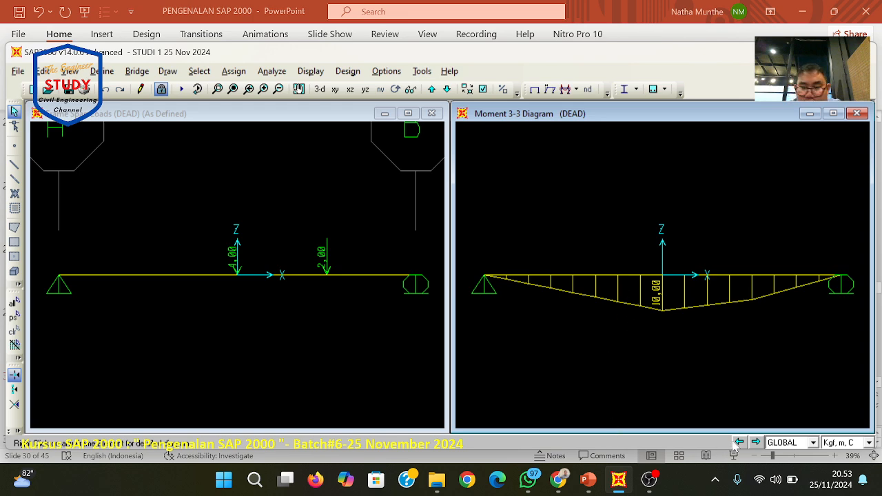
- Switch to WhatsApp, send the moment diagram screenshot to the SAP 2000 Batch#6 group and check the posted images
left_click(534, 483)
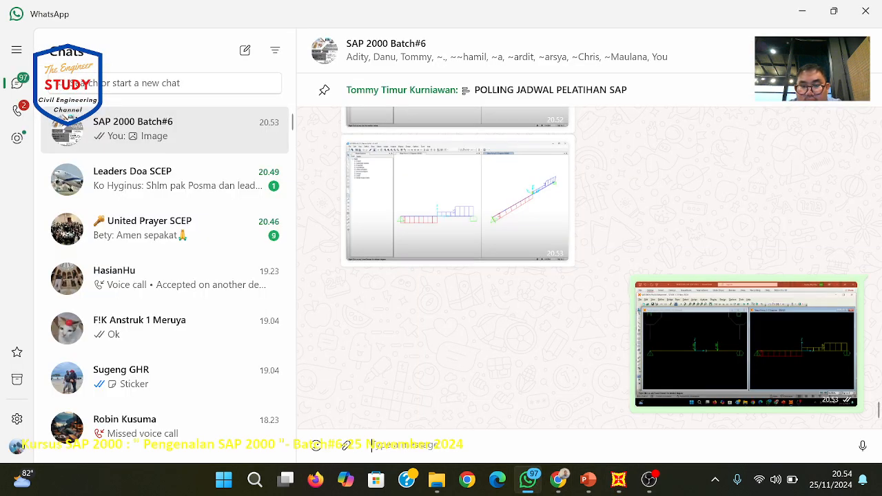
right_click(455, 441)
left_click(535, 396)
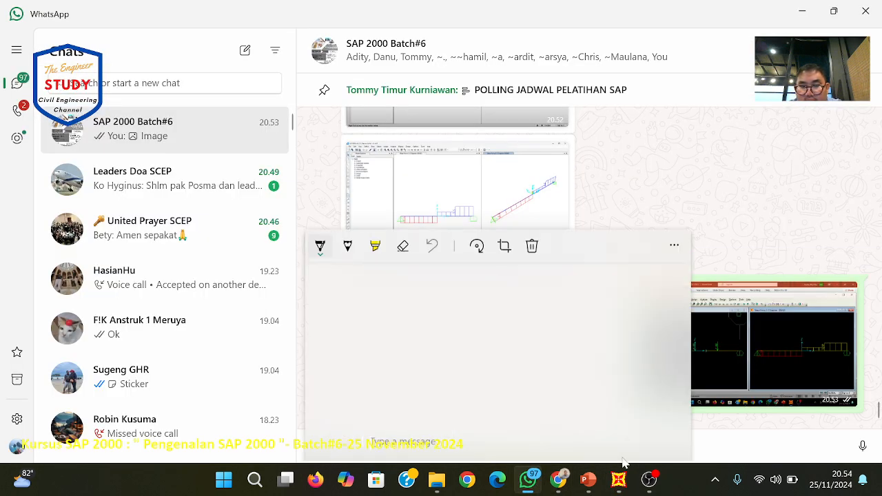
left_click(669, 436)
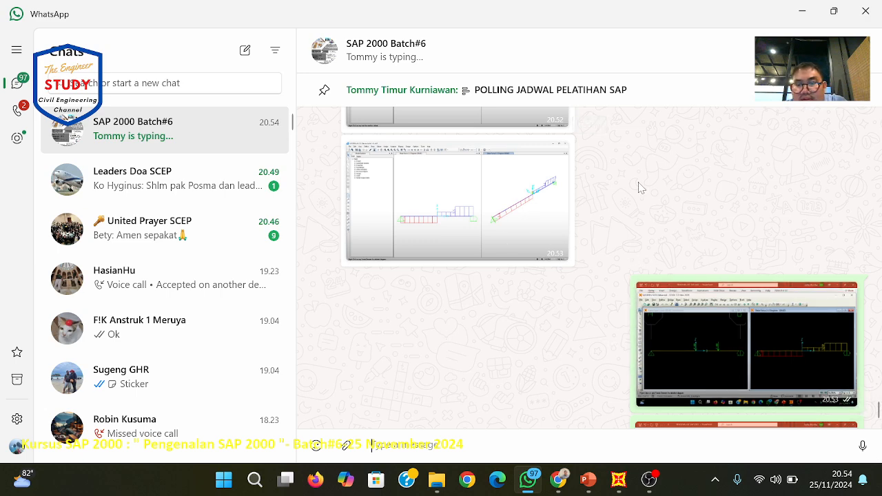
left_click(813, 386)
key("Escape")
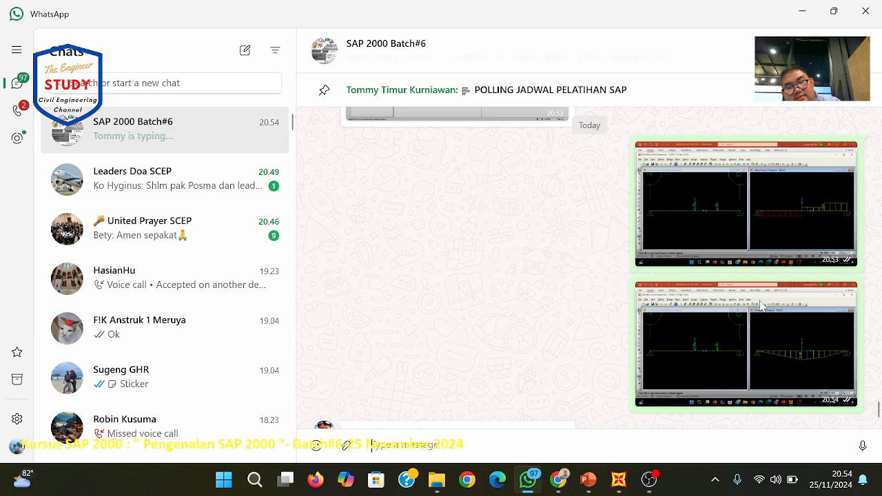
left_click(178, 178)
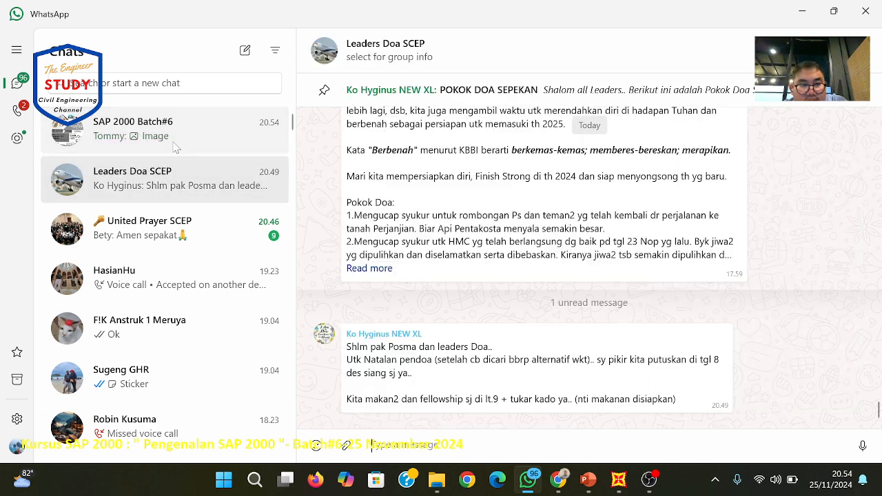
left_click(177, 142)
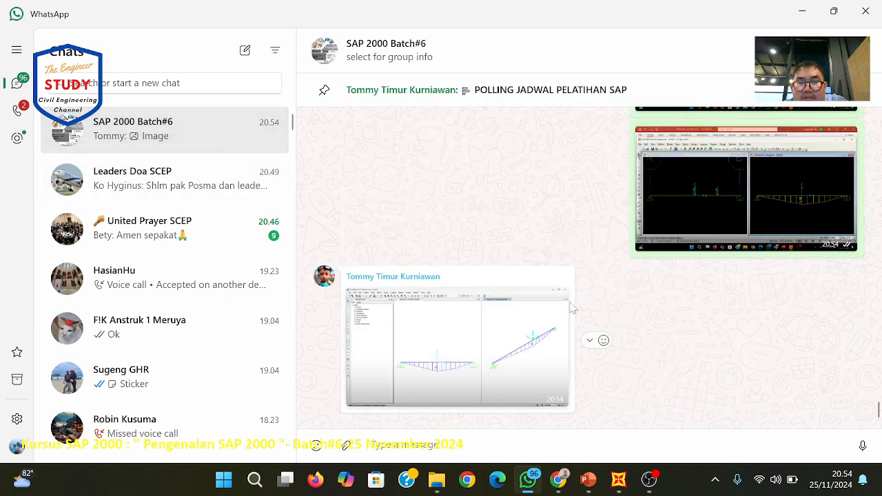
- Switch to SAP2000, open the detailed diagrams for the beam under DEAD, and show the maximum values
left_click(618, 480)
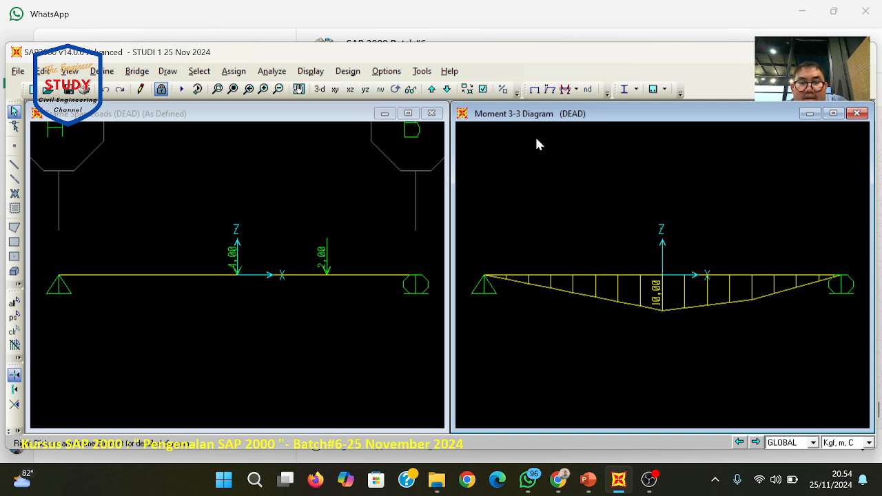
left_click(575, 276)
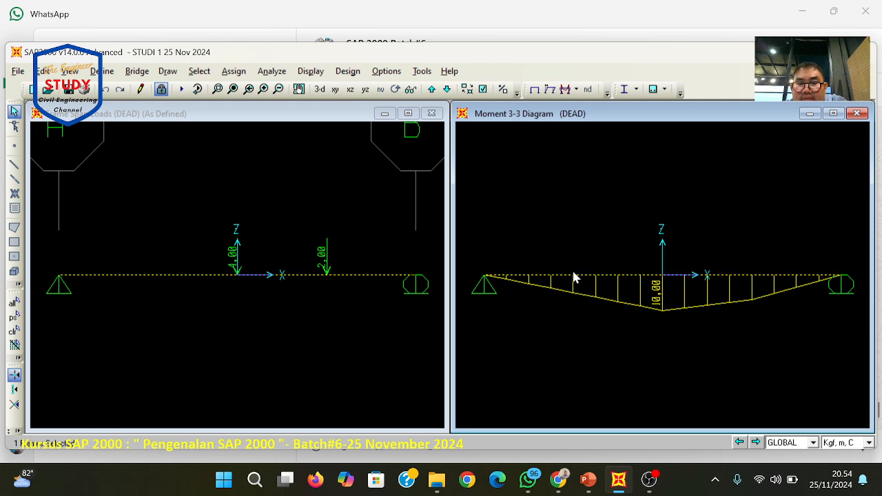
right_click(574, 277)
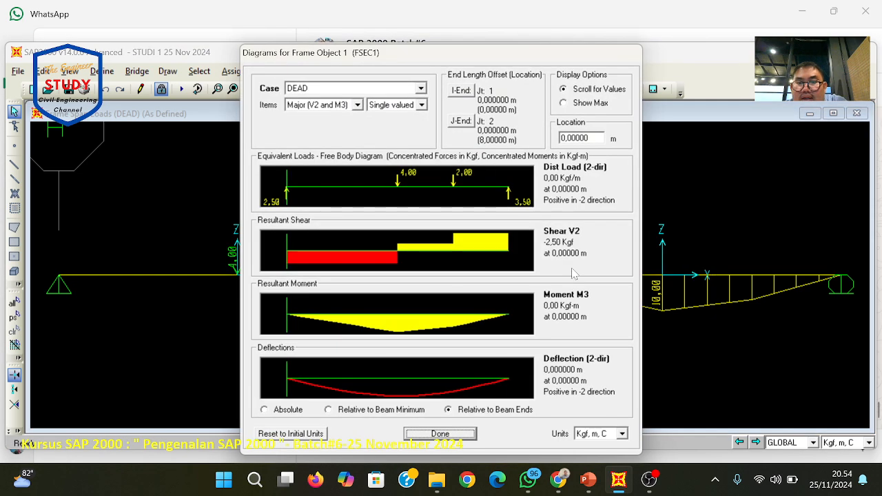
left_click_drag(472, 64, 468, 38)
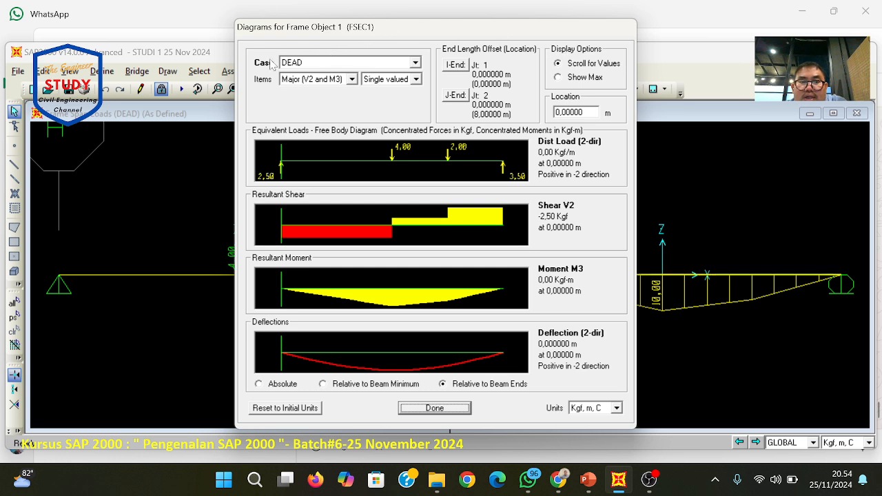
left_click(558, 78)
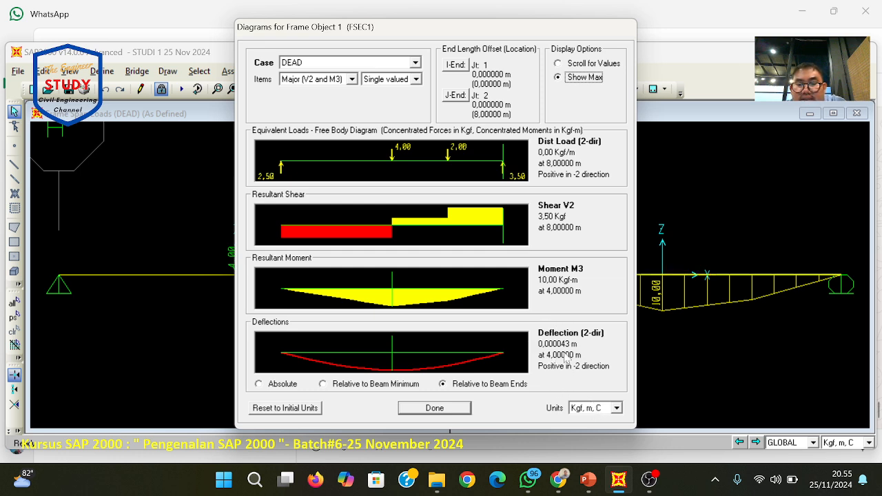
- Change the units of the beam's detailed diagrams to Kgf, mm, C
left_click(592, 409)
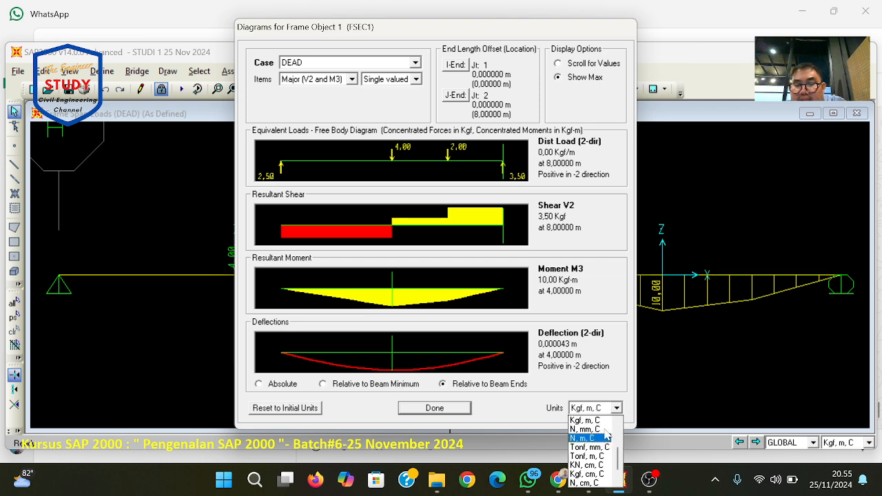
scroll(606, 446, "up", 1)
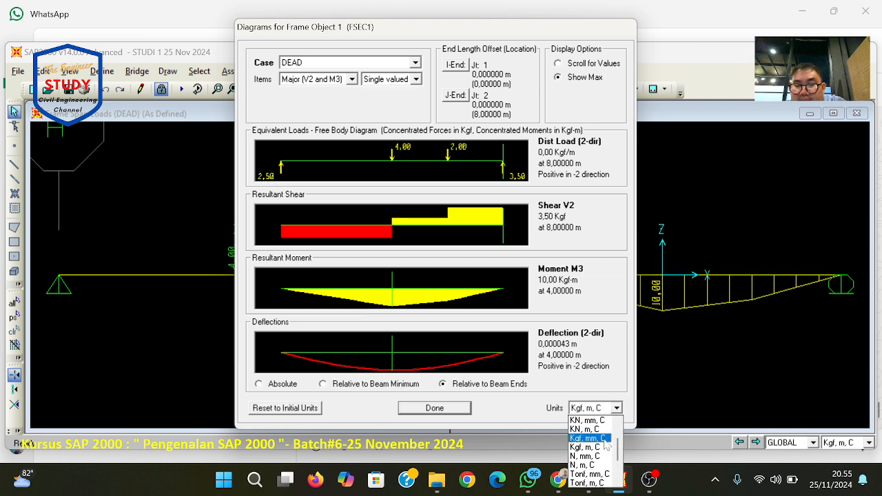
left_click(605, 439)
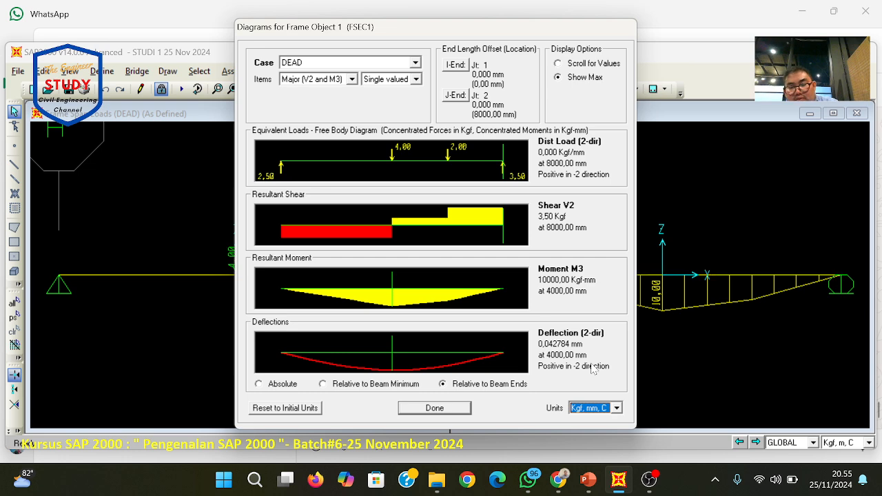
- Switch to WhatsApp and send the screenshot of the detailed beam diagrams to the SAP 2000 Batch#6 group
left_click(592, 482)
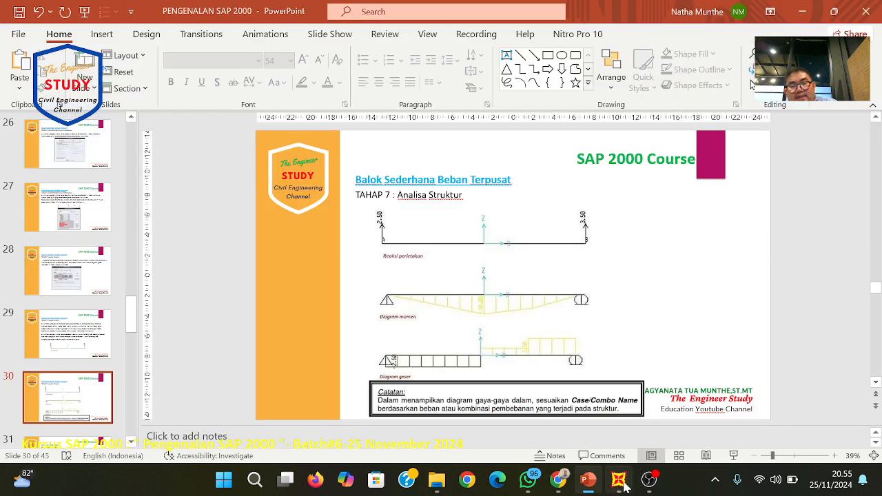
left_click(623, 483)
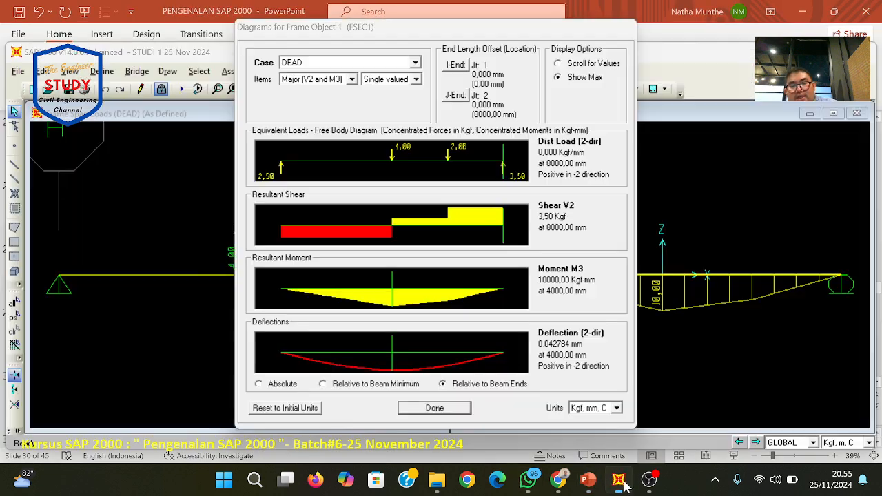
left_click(529, 480)
right_click(421, 446)
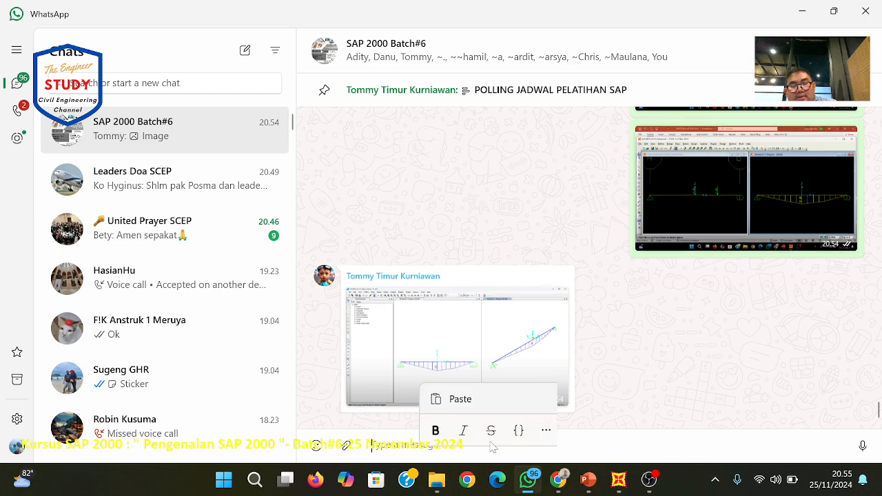
left_click(505, 400)
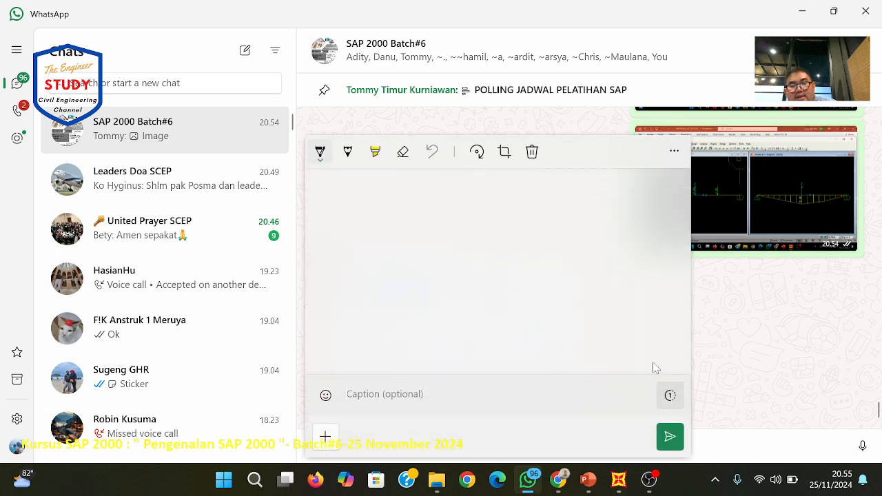
left_click(669, 433)
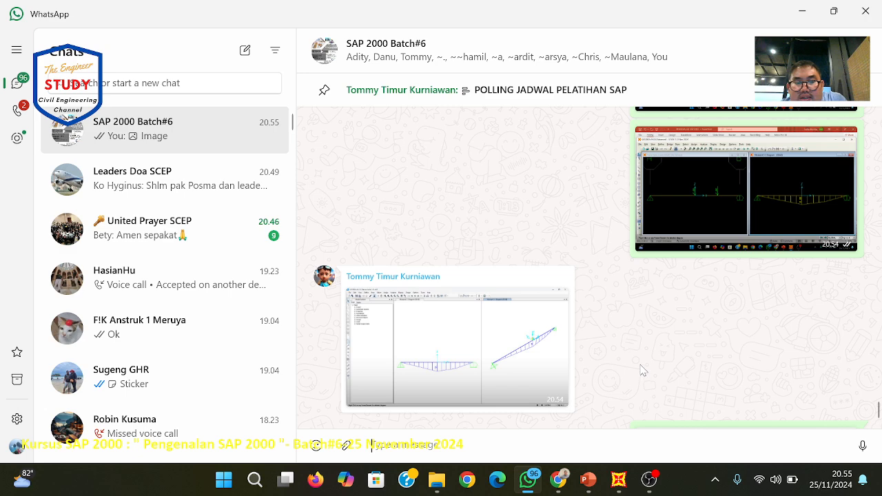
left_click(174, 150)
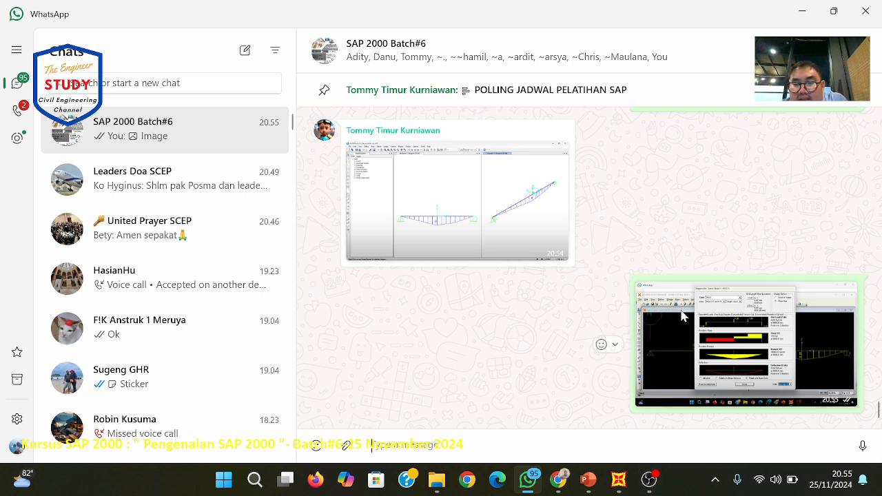
- Switch to SAP2000, scroll for values along the beam to about 1944 mm, then show the maximum values again and close the diagrams
left_click(618, 480)
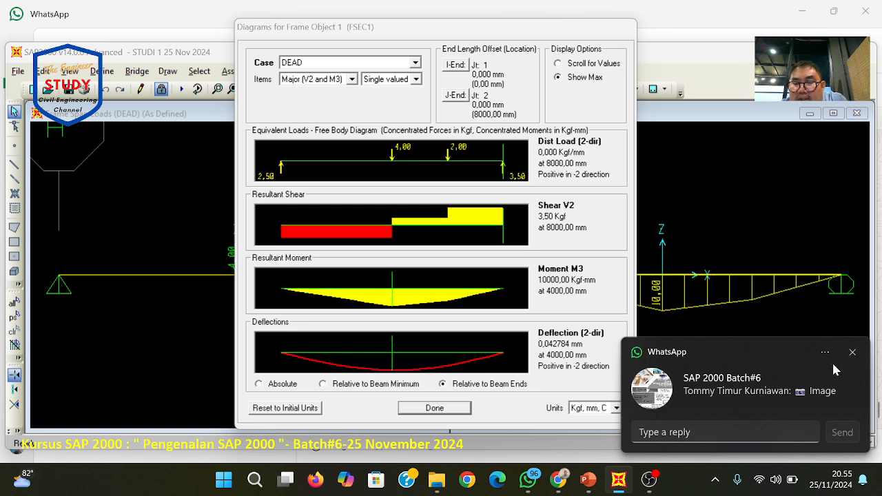
left_click(852, 352)
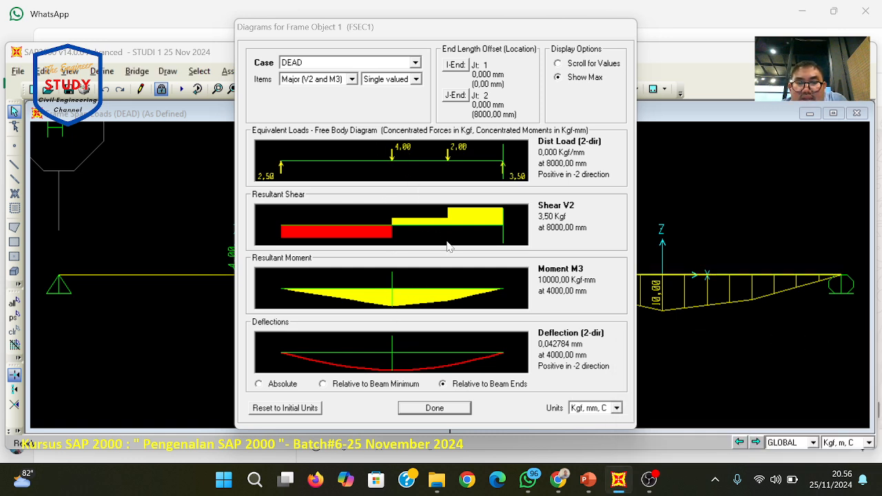
left_click(557, 63)
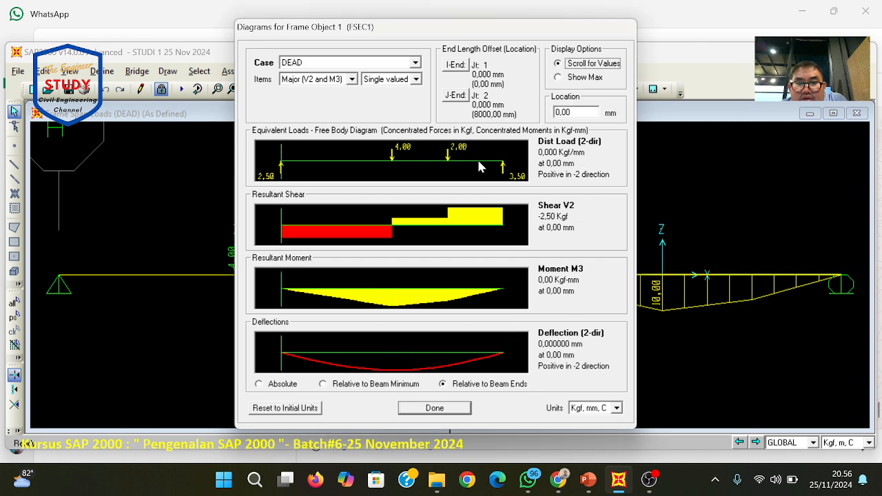
left_click(289, 300)
left_click_drag(289, 300, 314, 301)
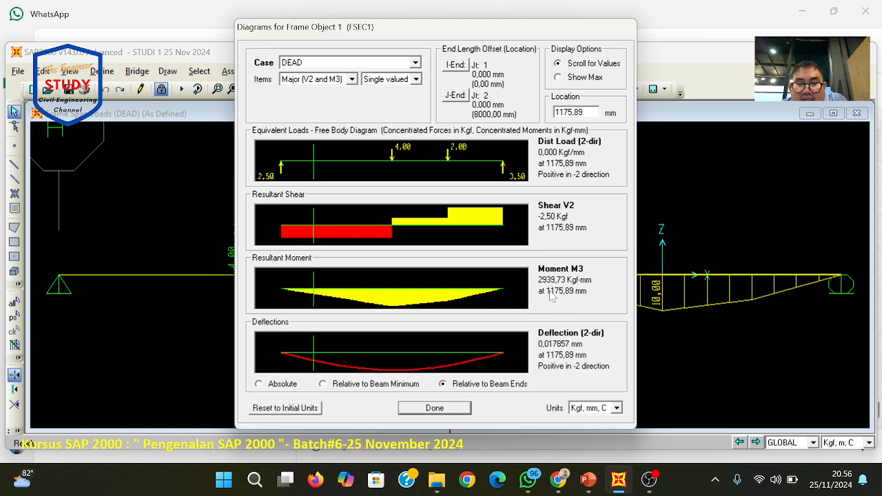
left_click(317, 299)
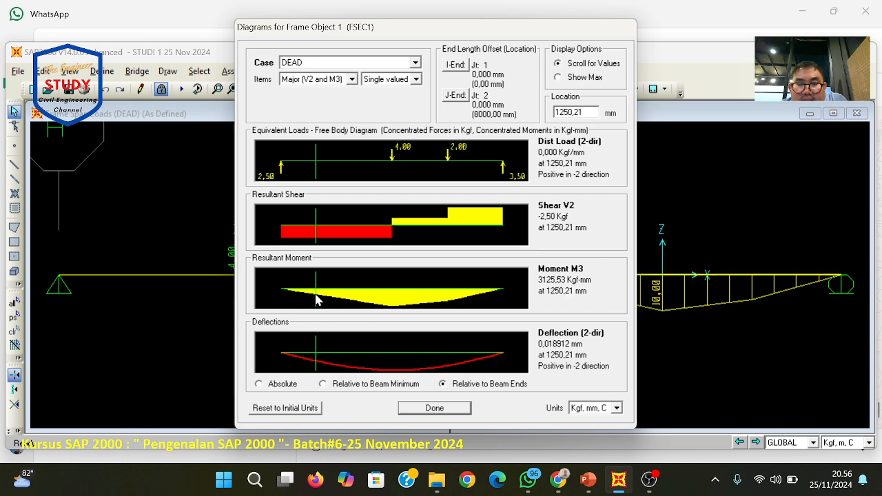
left_click(320, 299)
left_click(322, 300)
left_click(324, 301)
left_click_drag(324, 297, 333, 306)
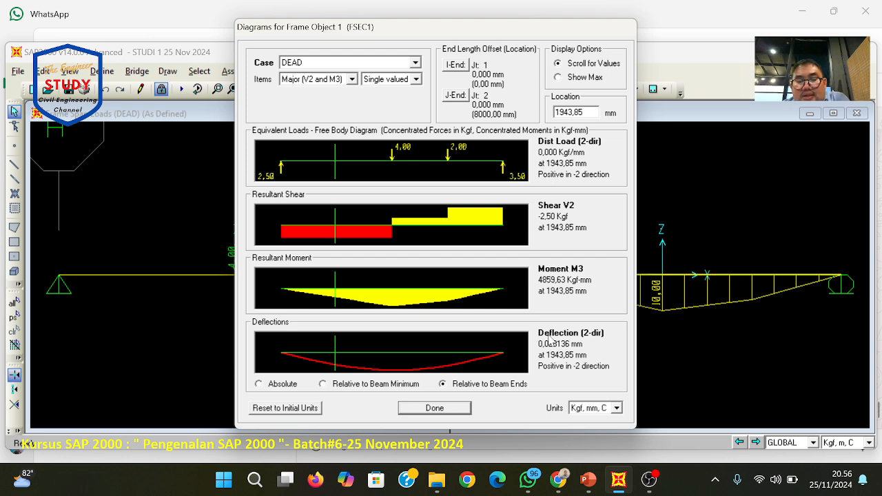
left_click(575, 78)
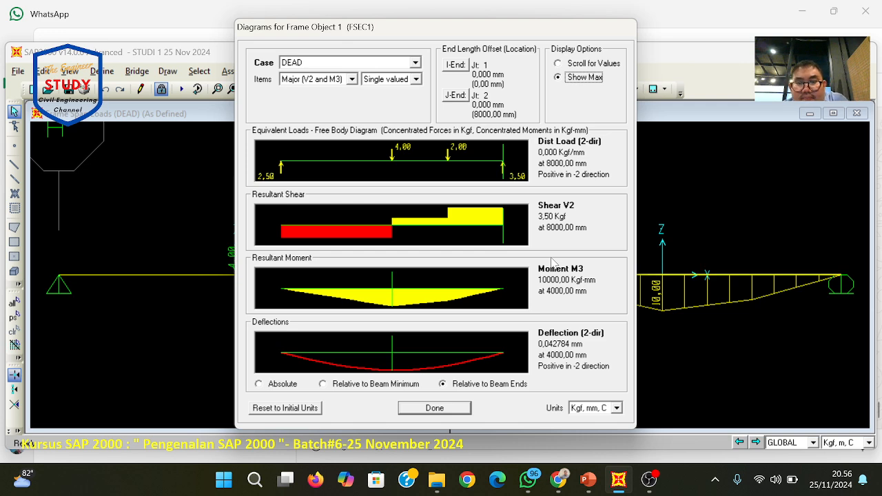
left_click(434, 408)
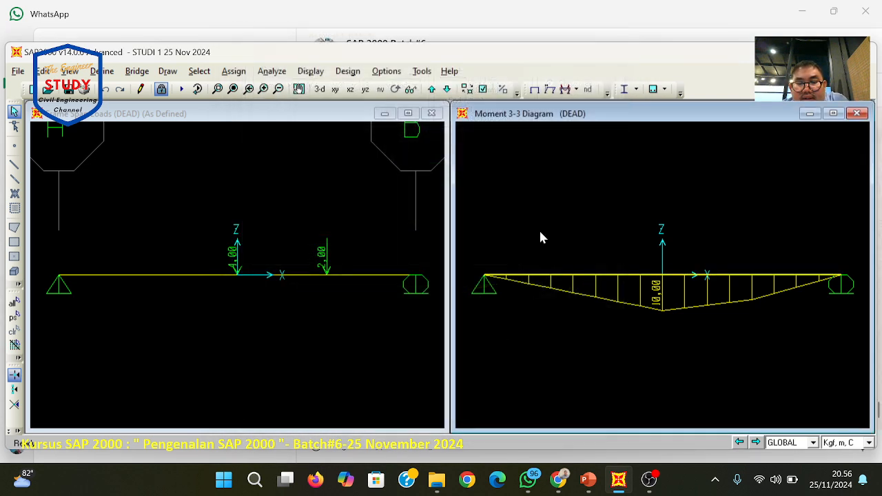
- Switch to WhatsApp and view the participant's detailed beam diagrams image at full size in the SAP 2000 Batch#6 group
left_click(587, 482)
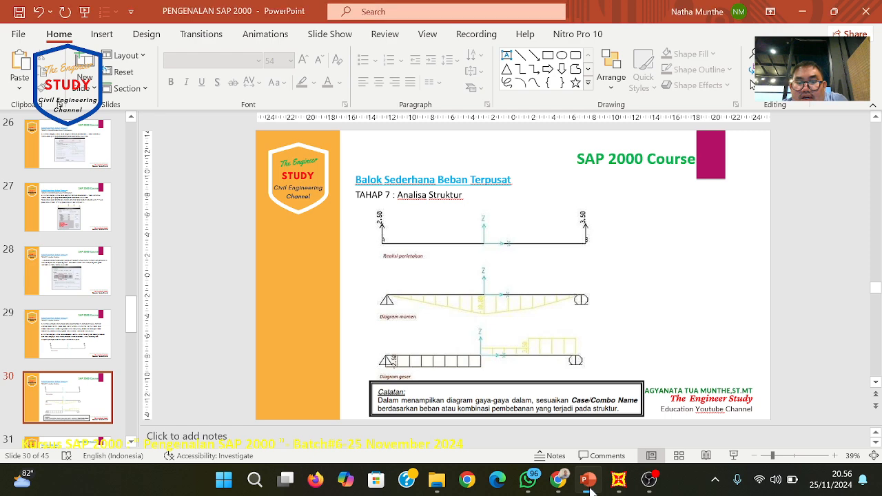
left_click(586, 483)
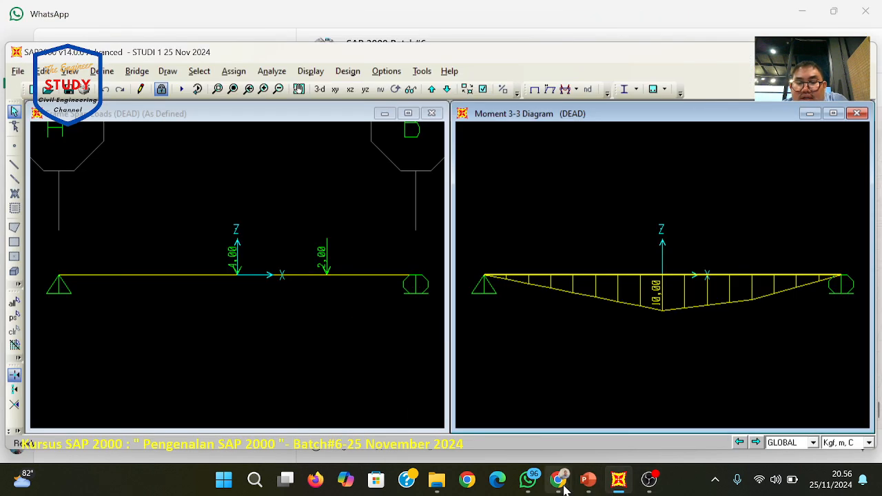
left_click(528, 483)
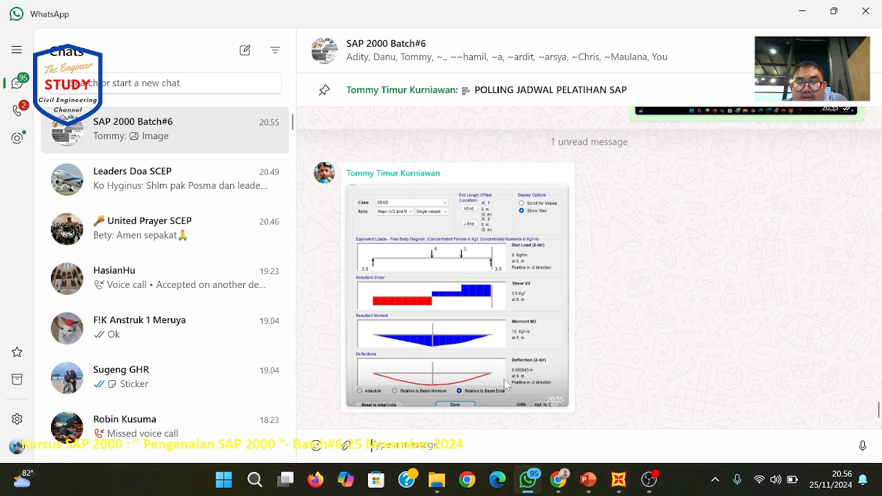
left_click(497, 318)
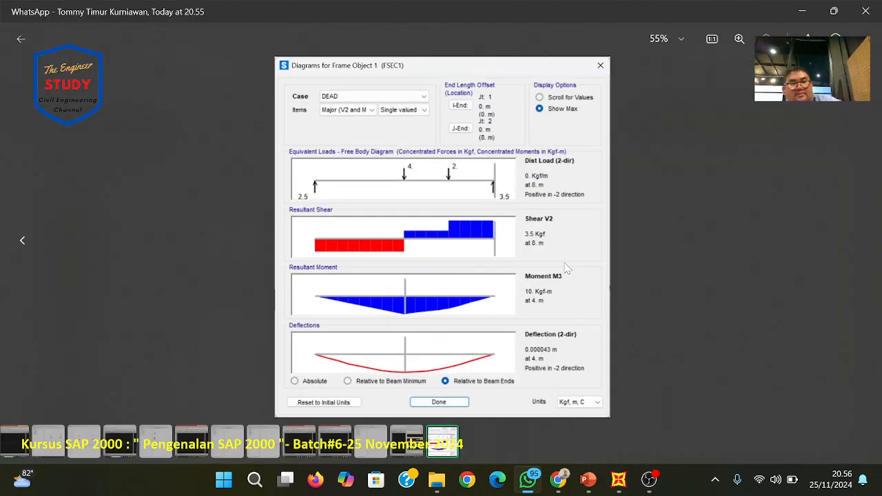
key("Escape")
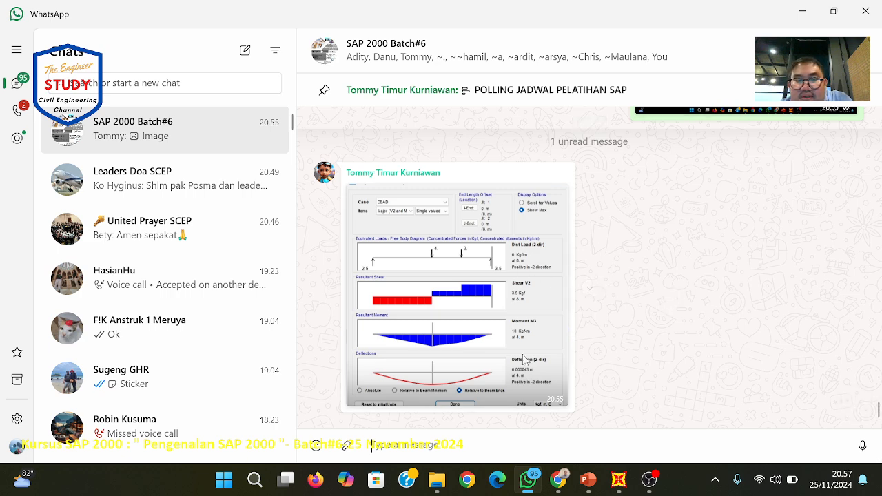
- Switch to PowerPoint, go to slide 31 with exercises Studi-2 and Studi-3, and present it as a full-screen slide show
left_click(618, 481)
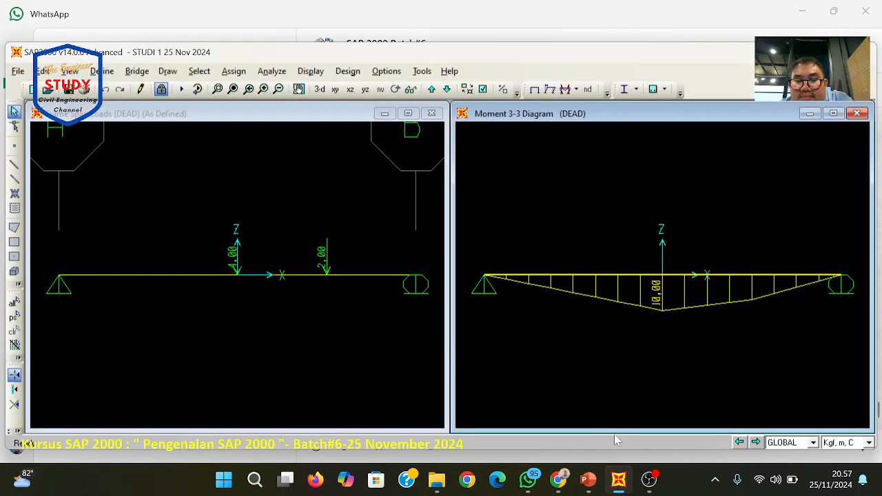
left_click(588, 480)
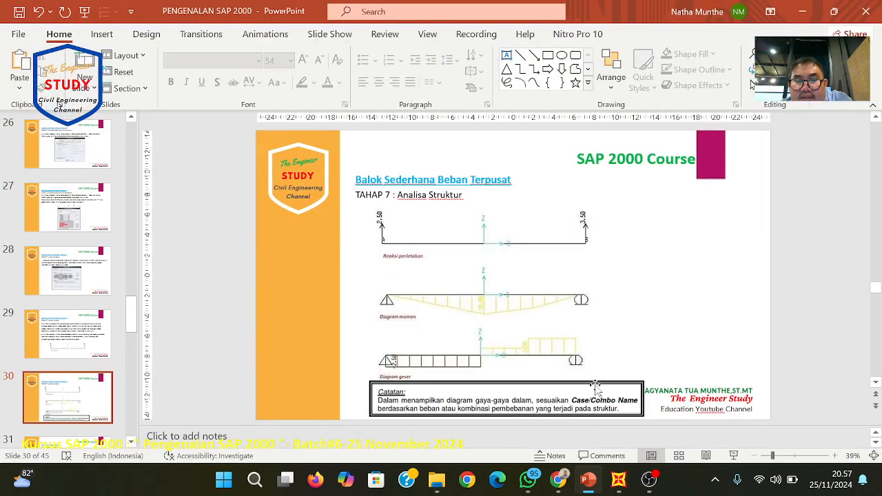
scroll(597, 389, "down", 1)
scroll(596, 389, "up", 1)
scroll(594, 383, "down", 1)
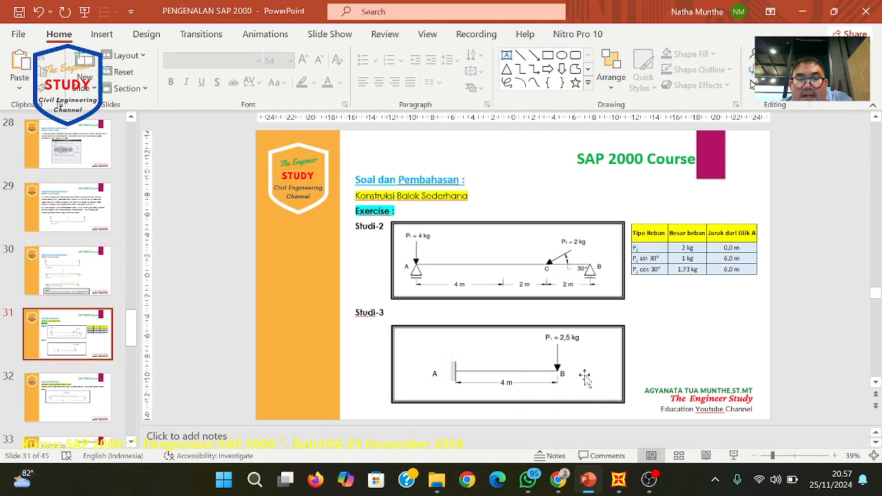
scroll(543, 383, "up", 1)
scroll(544, 384, "down", 1)
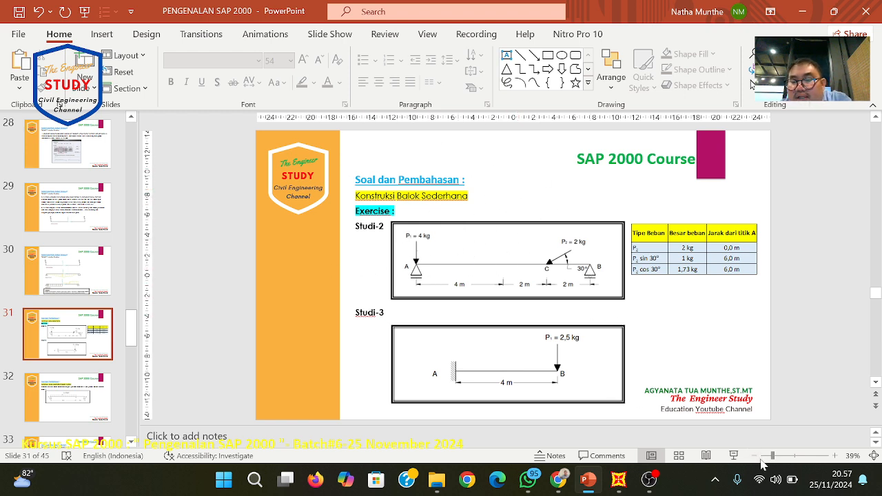
left_click(733, 455)
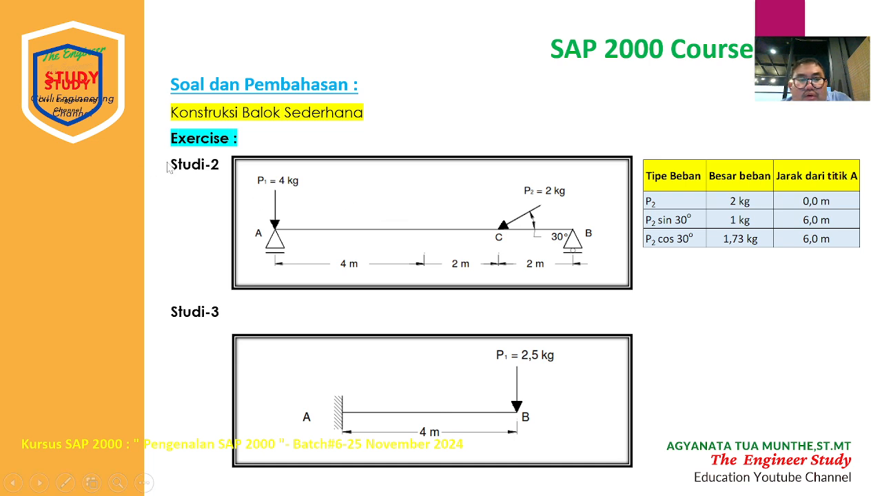
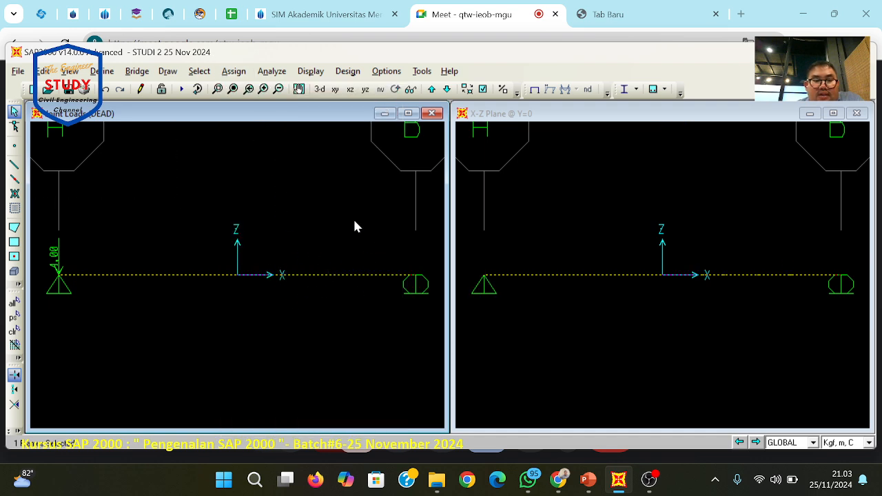
- Check the Studi-2 loads in PowerPoint, then in SAP2000 open Frame Point Loads for the selected beam and use absolute distances from End-I
left_click(588, 479)
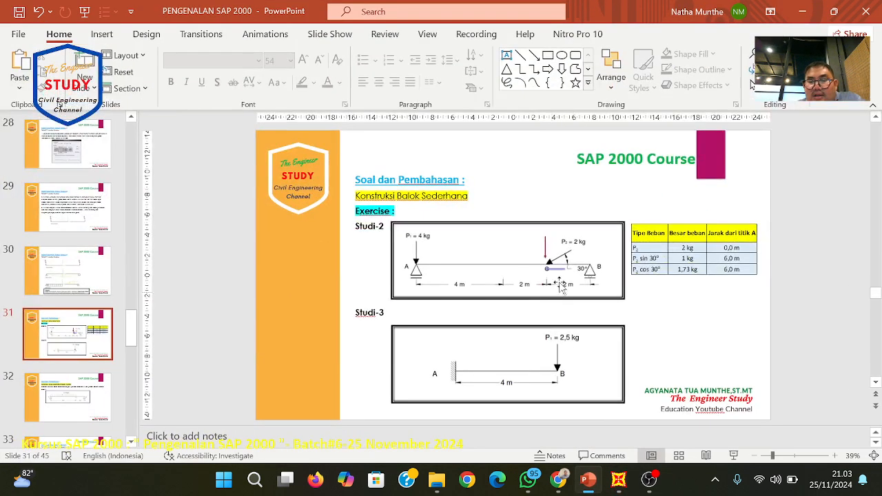
left_click(588, 479)
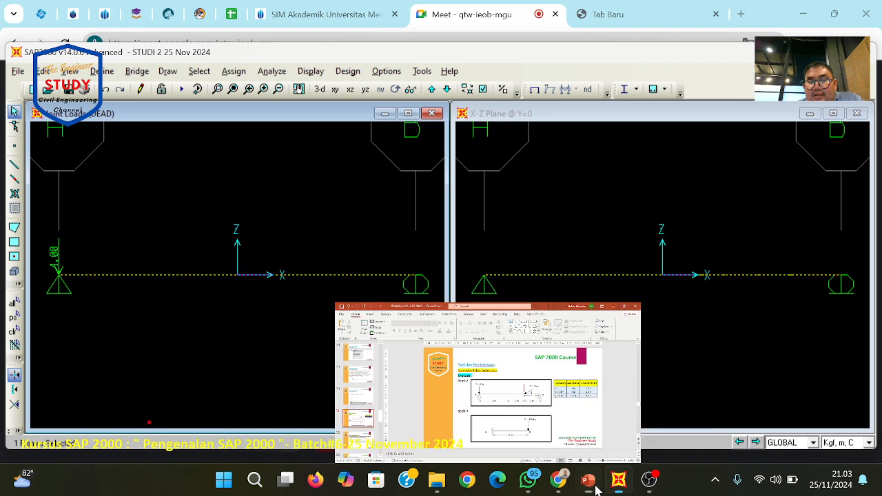
left_click(234, 72)
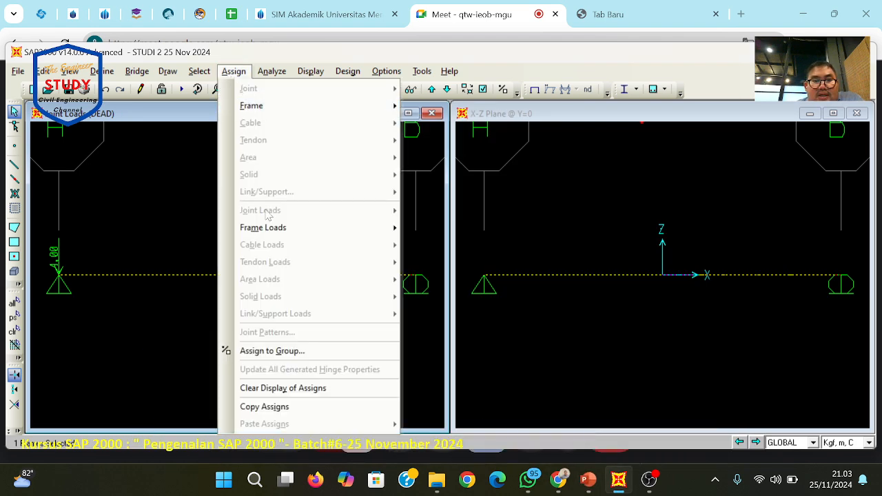
mouse_move(275, 234)
left_click(445, 249)
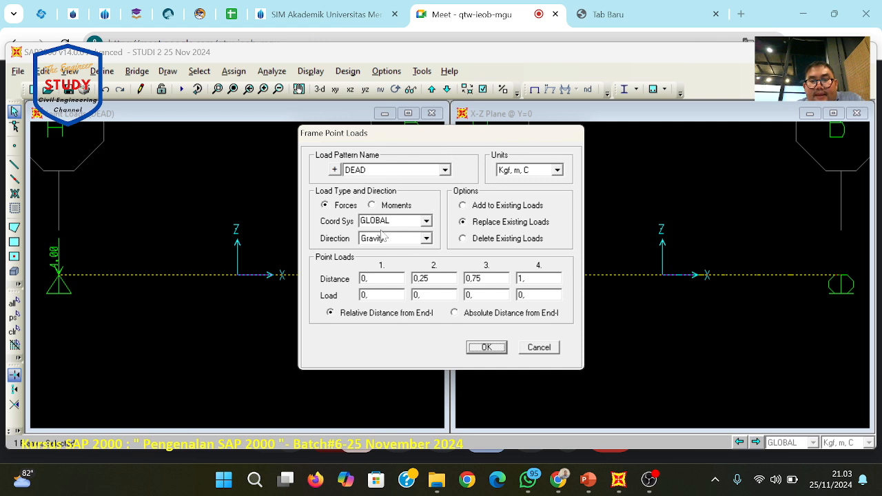
left_click(490, 314)
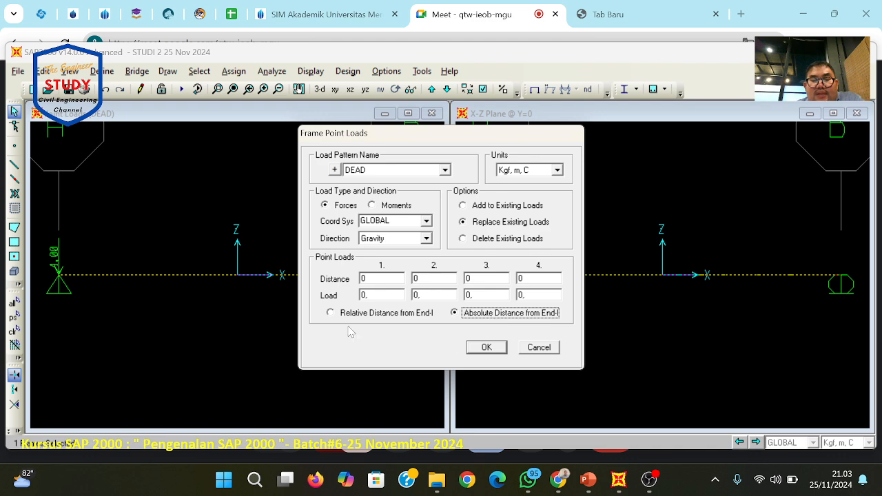
- Check the Studi-2 load table in PowerPoint, then in SAP2000 set the first point load's distance to 6 and choose Add to Existing Loads
left_click(588, 479)
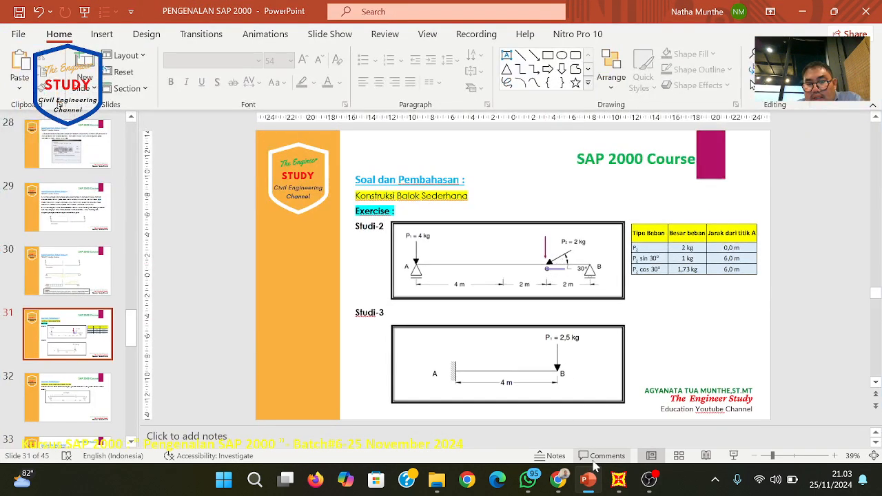
left_click(618, 479)
double_click(367, 278)
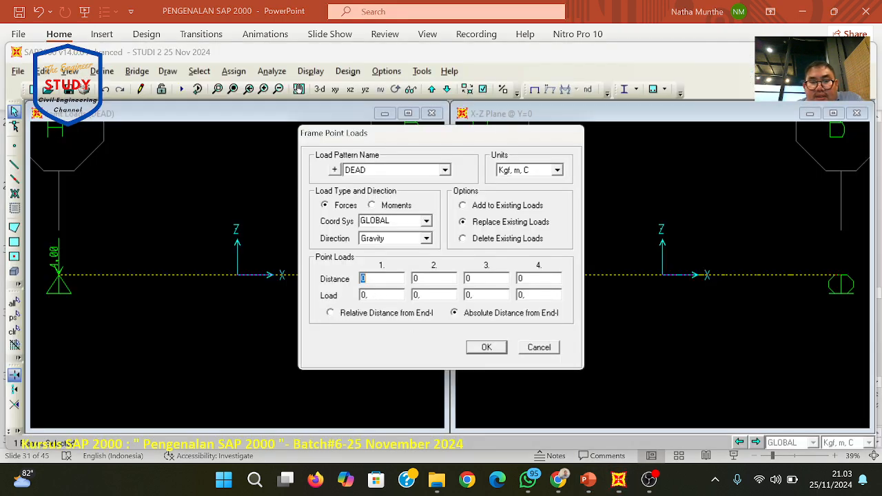
type("6")
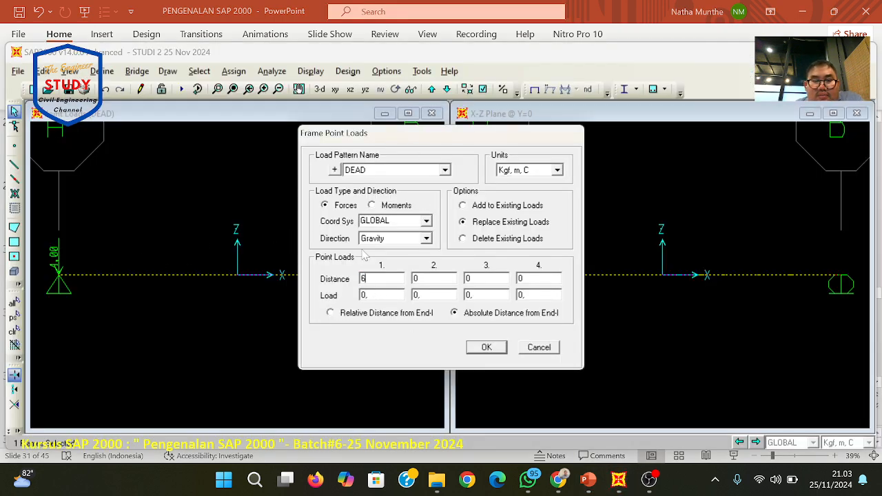
left_click(507, 207)
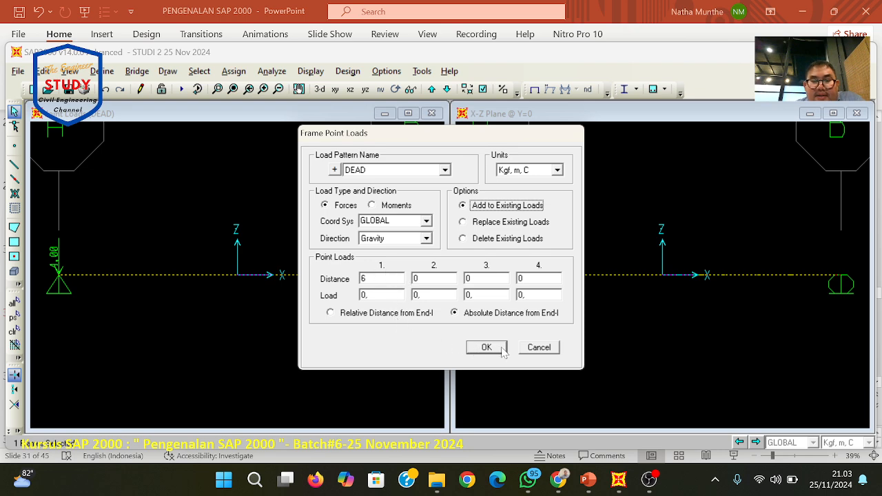
- Recheck the P2 sin 30° value in PowerPoint, then in SAP2000 apply a gravity point load of 1 kgf at 6 m
left_click(588, 481)
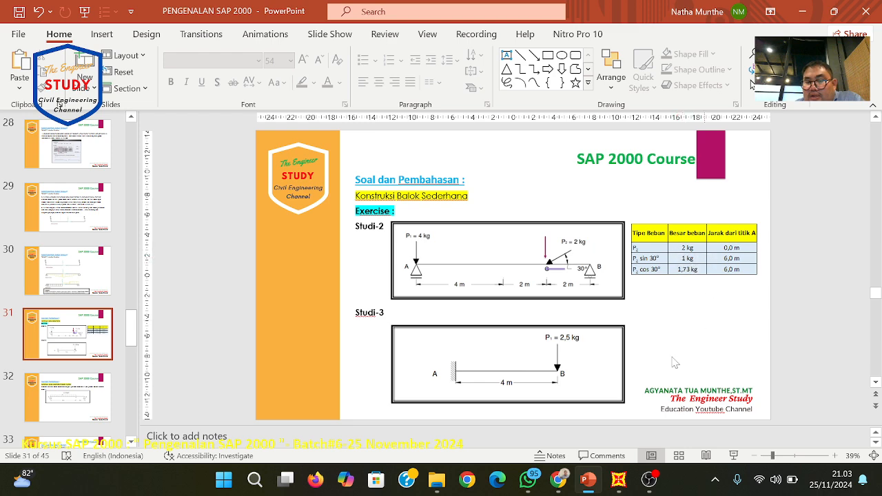
left_click(618, 481)
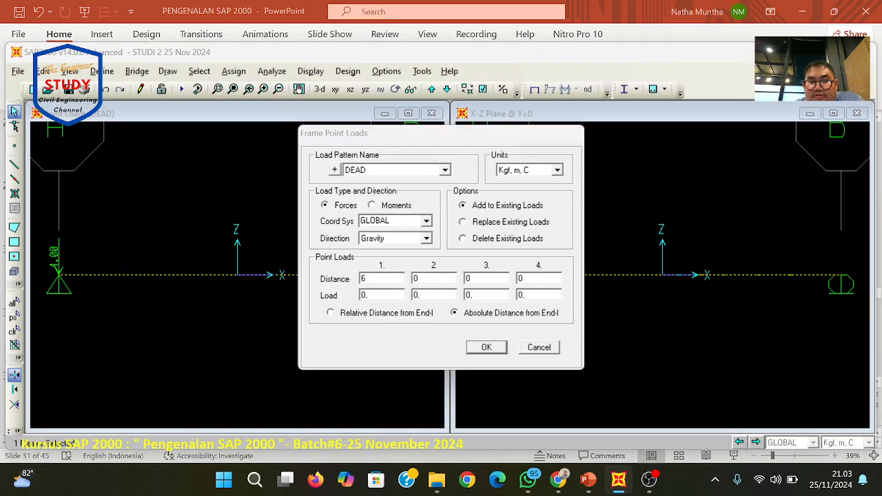
double_click(366, 295)
type("1")
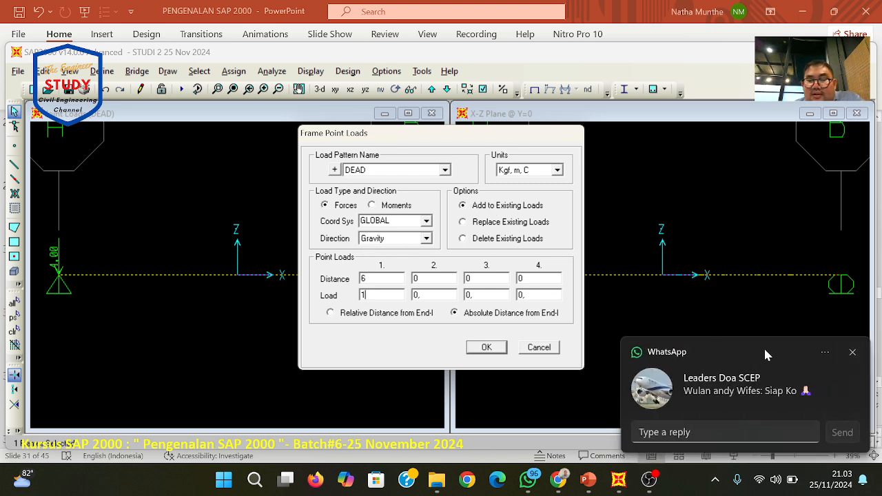
left_click(851, 353)
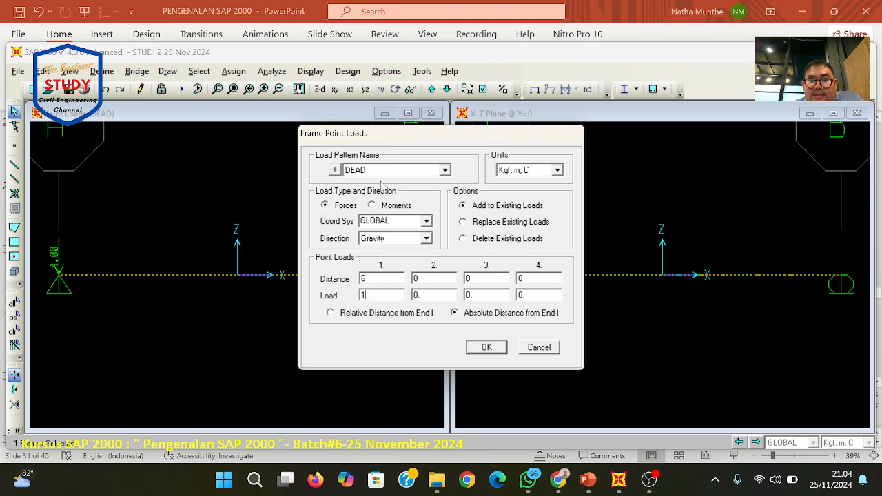
left_click(486, 346)
left_click(486, 347)
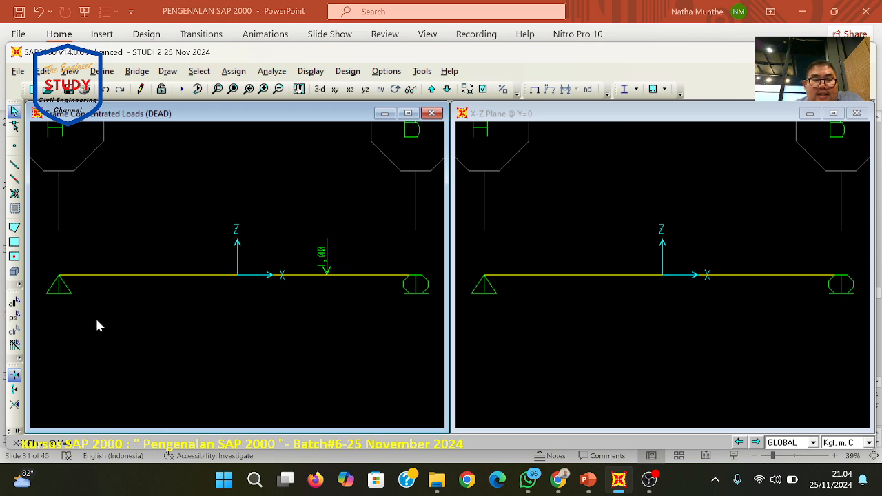
- Open Frame Point Loads for the beam again, with Add to Existing Loads and the global X direction
left_click(132, 275)
left_click(234, 71)
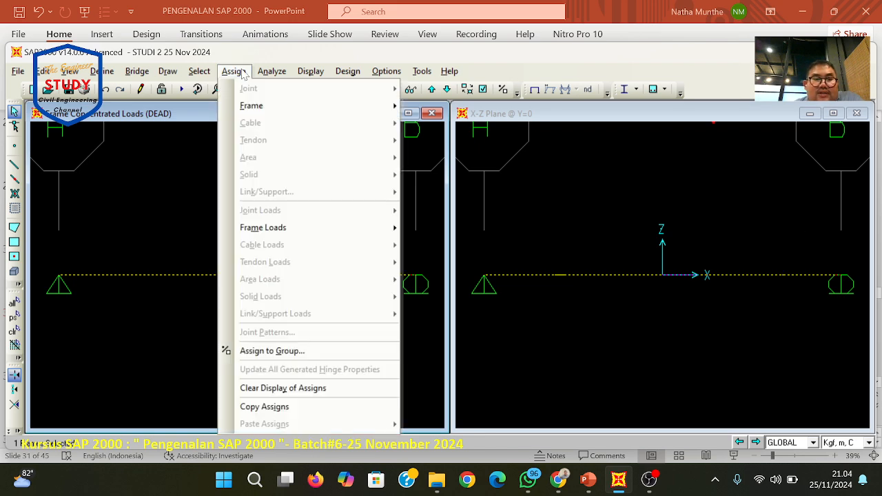
mouse_move(261, 229)
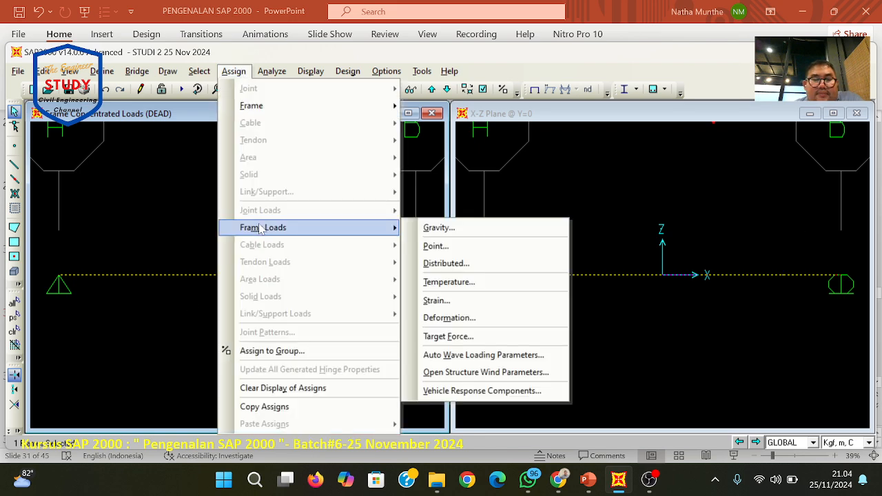
left_click(434, 246)
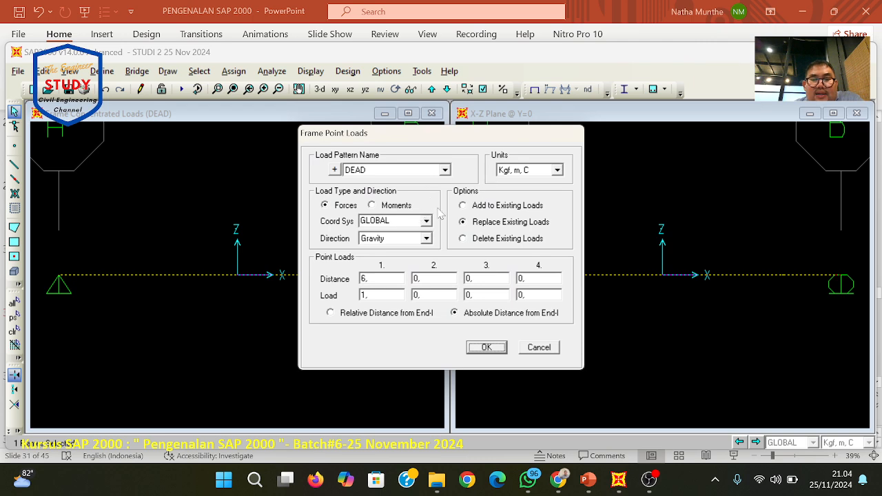
left_click(506, 206)
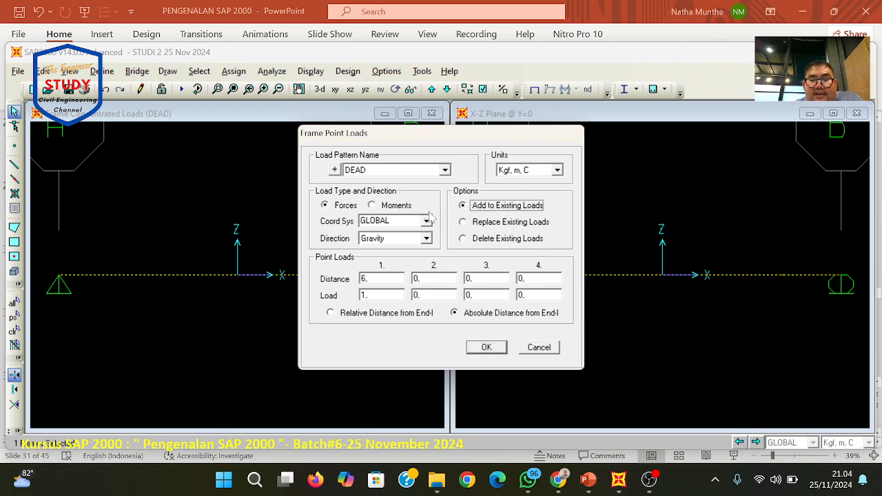
left_click(397, 240)
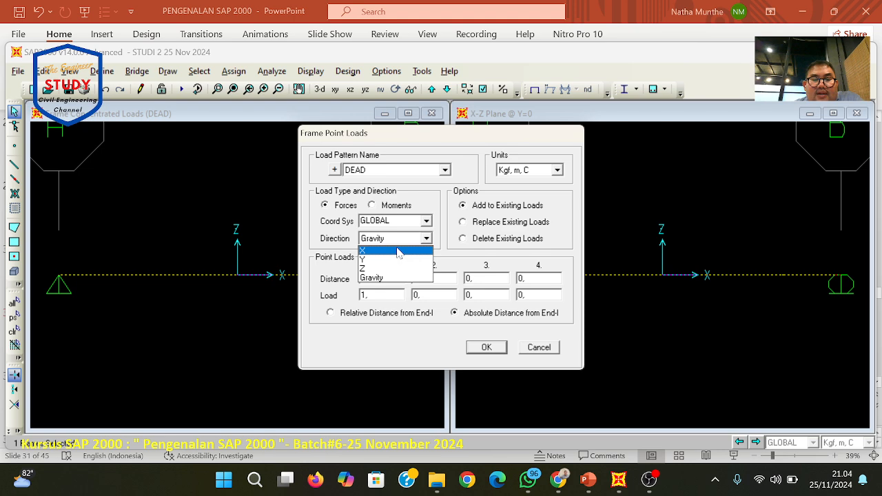
left_click(397, 251)
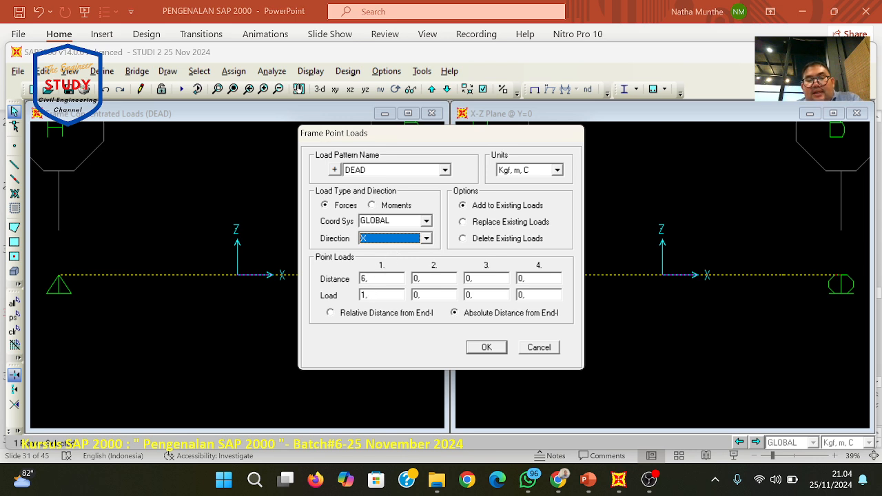
- Check P2 cos 30° in PowerPoint, then in SAP2000 try to add the X-direction load at 6 m as -1.73
double_click(365, 295)
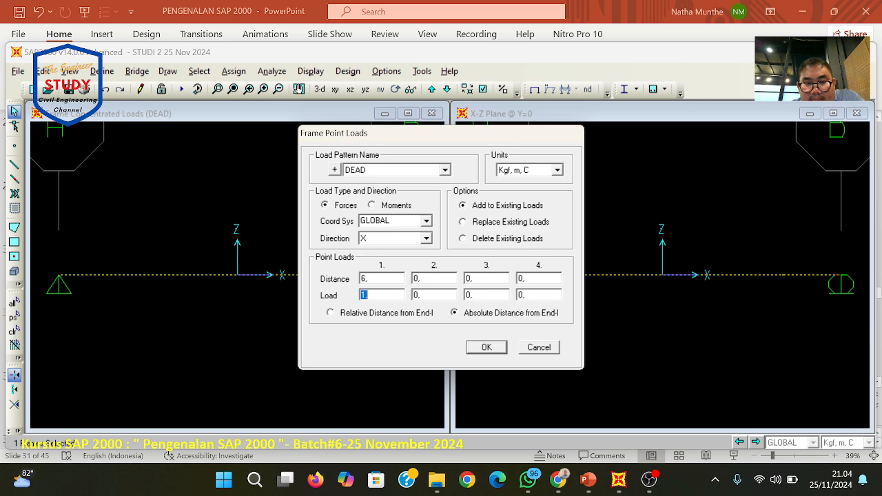
key("BackSpace")
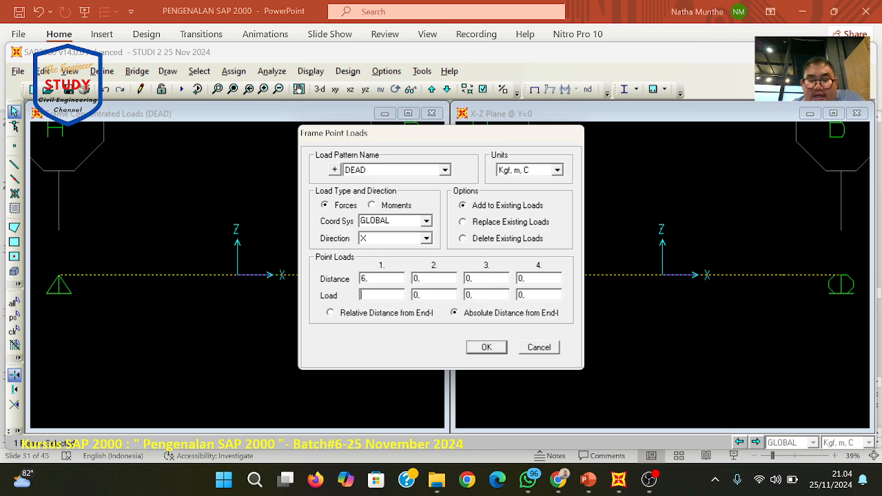
type("-")
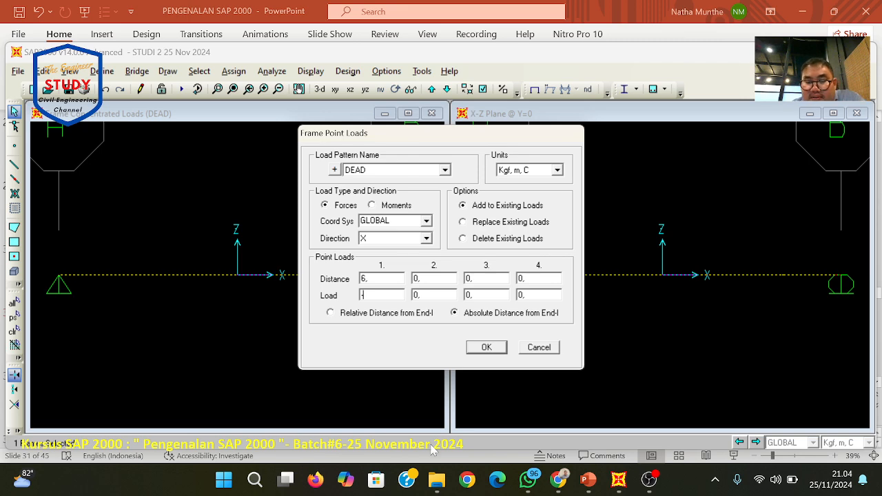
left_click(588, 480)
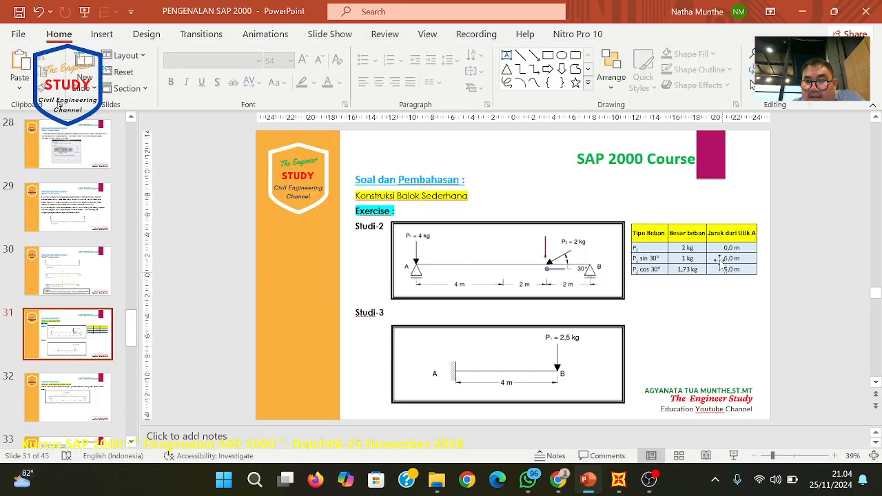
left_click(618, 481)
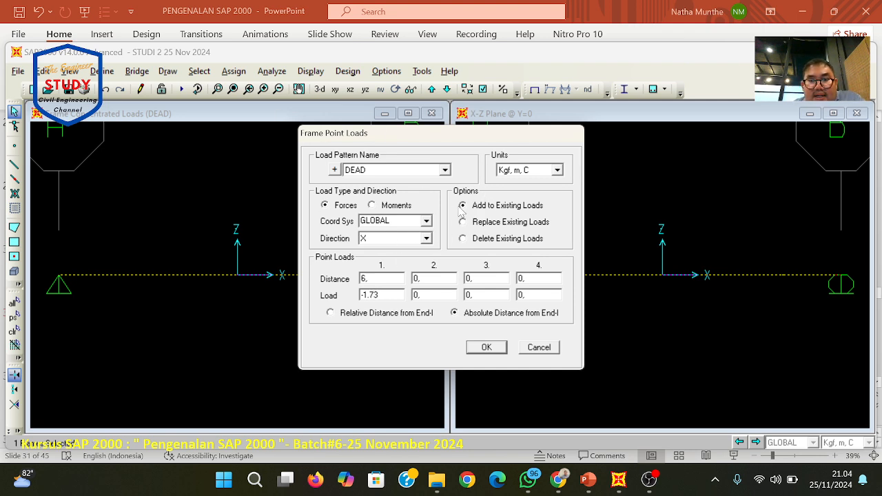
left_click(484, 349)
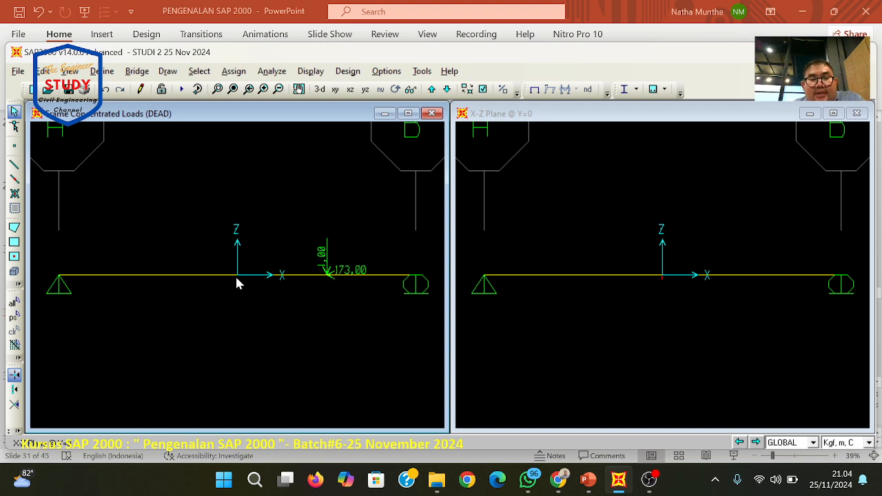
- Reopen the beam's Frame Point Loads and replace the existing loads with an X-direction load of -1,73 at 6 m
left_click(200, 276)
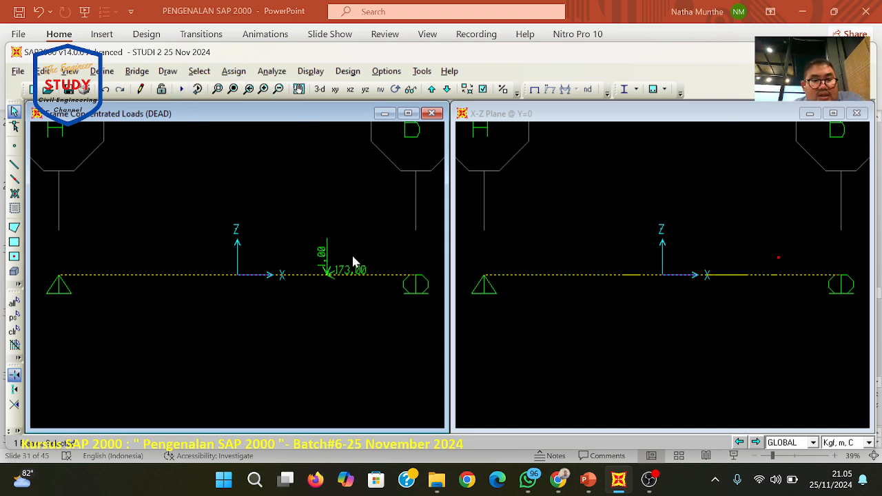
left_click(242, 72)
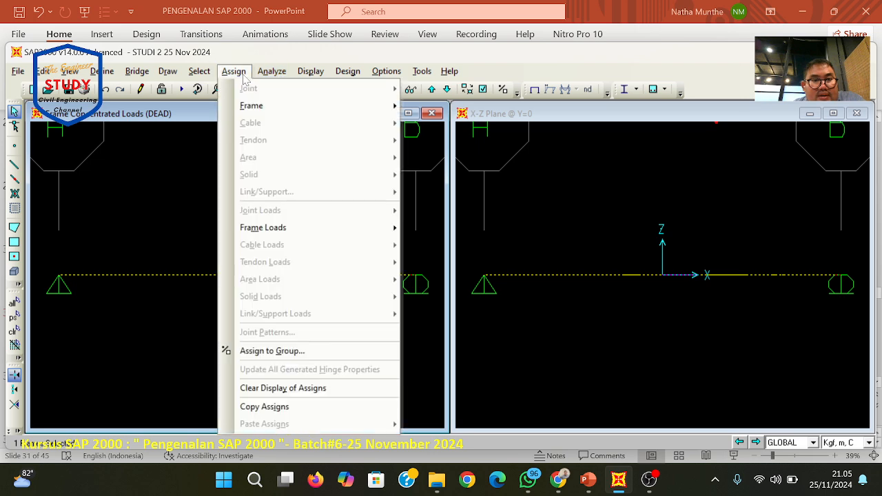
mouse_move(262, 227)
left_click(434, 246)
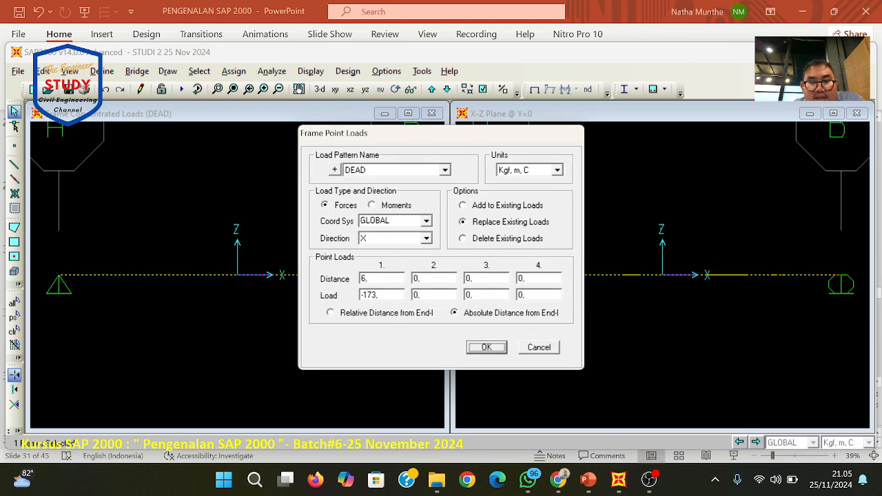
double_click(372, 295)
type("-")
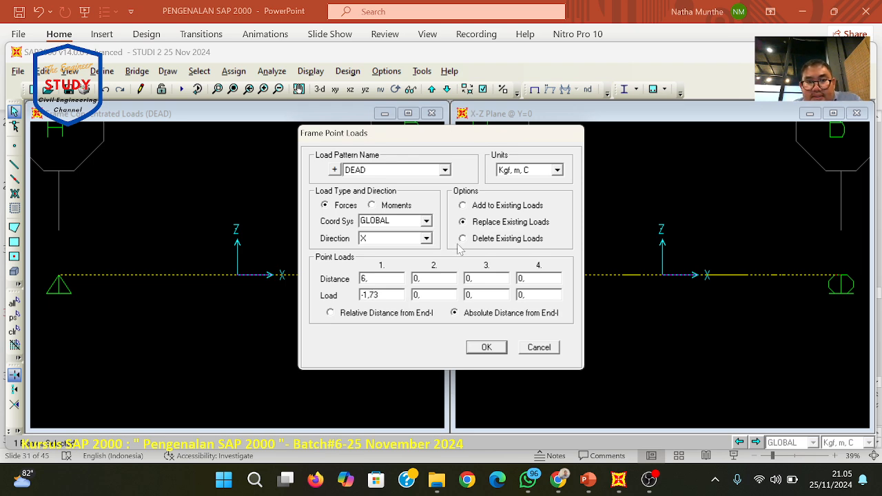
left_click(486, 347)
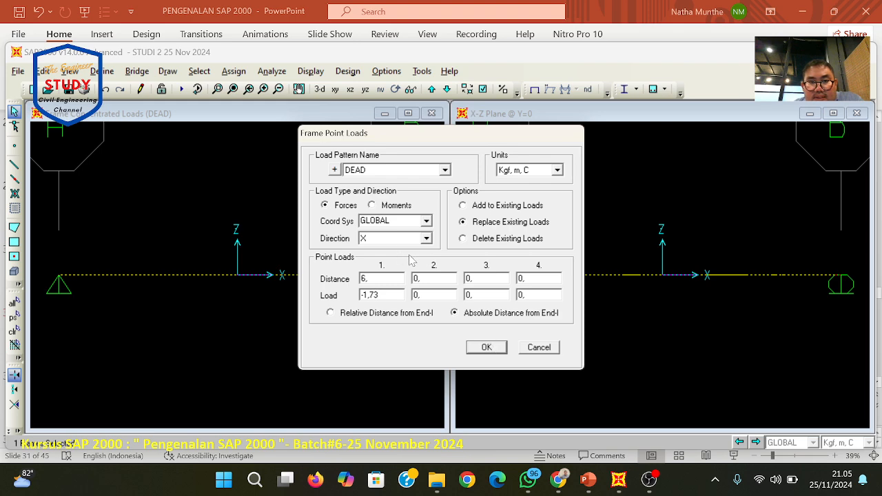
left_click(481, 348)
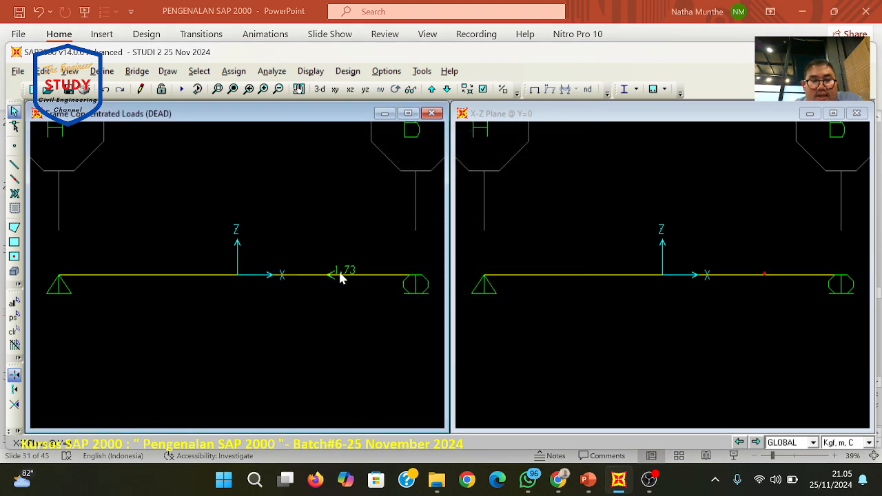
- Display the DEAD frame span loads as defined, including joint loads and span loading values, and dismiss the chat notification
left_click(311, 71)
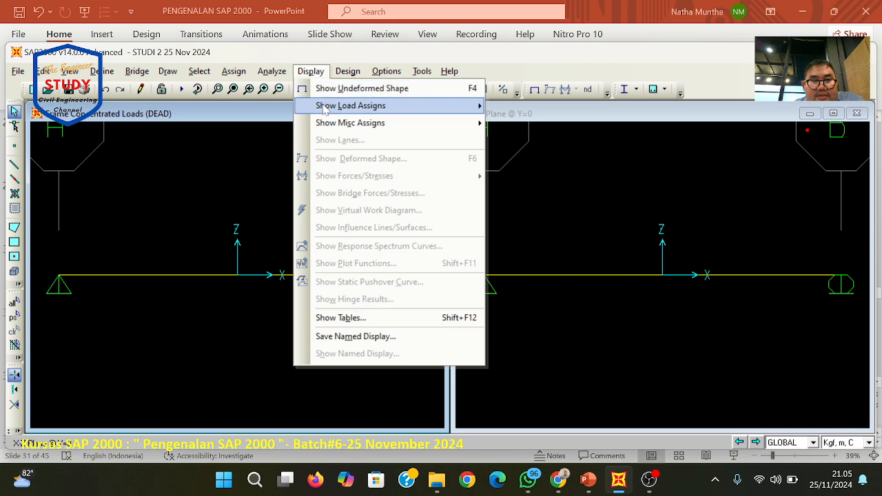
mouse_move(414, 105)
left_click(544, 122)
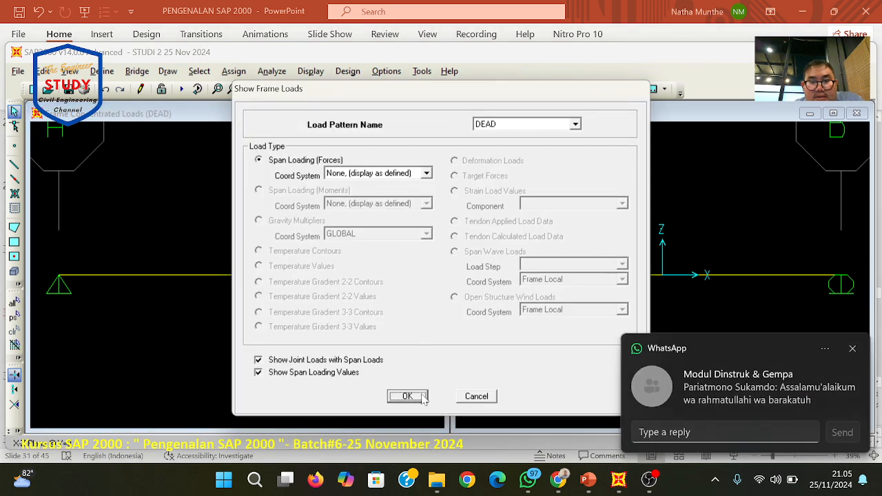
left_click(408, 396)
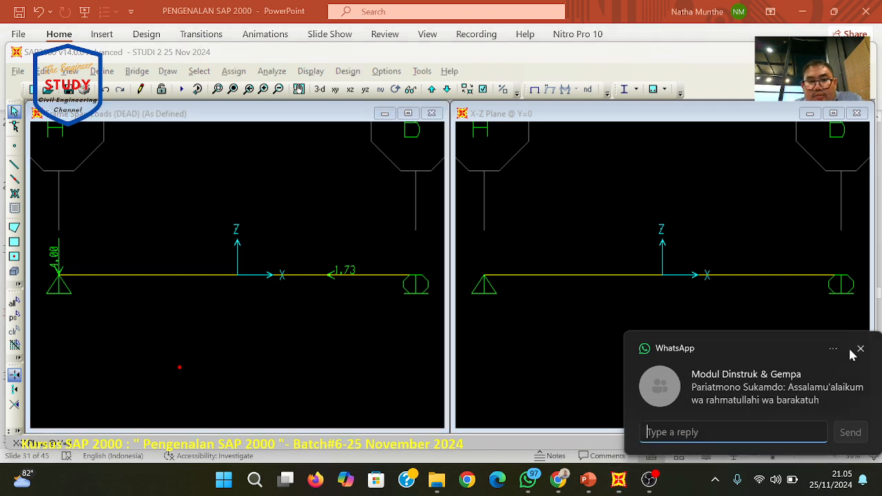
left_click(851, 349)
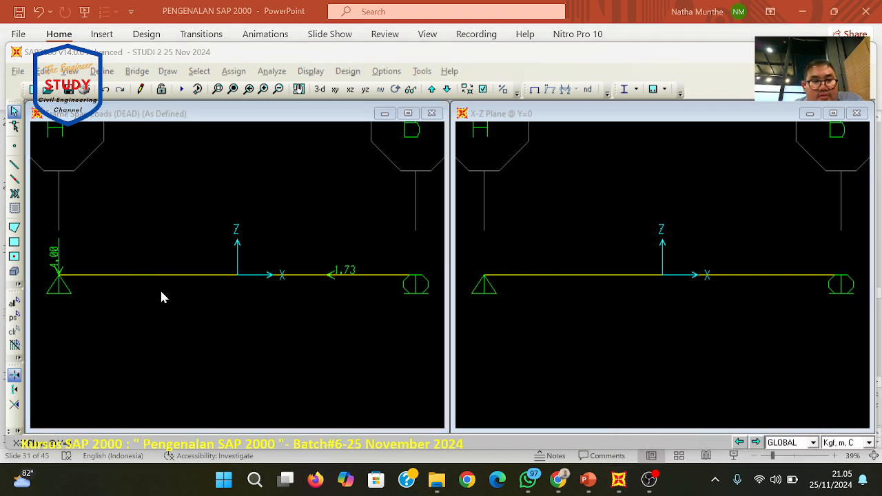
- Add a DEAD gravity point load of 1 at 6 m on the beam, using Add to Existing Loads
left_click(323, 276)
left_click(234, 71)
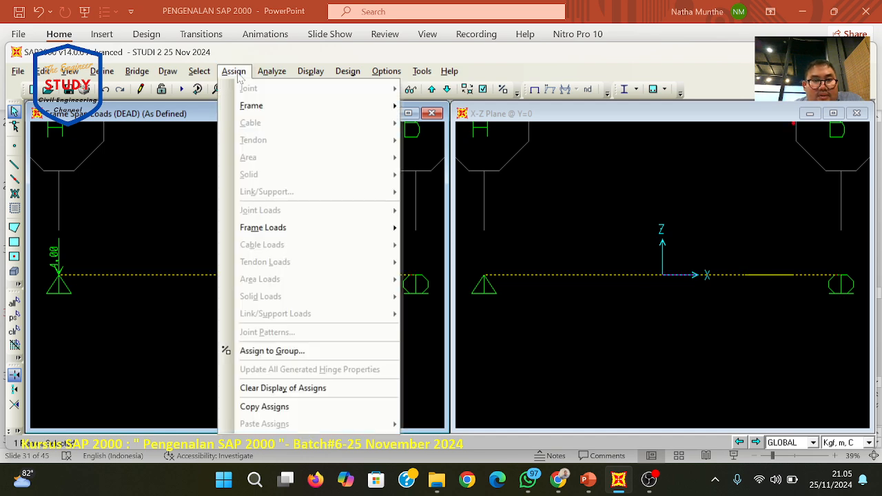
mouse_move(260, 227)
left_click(422, 242)
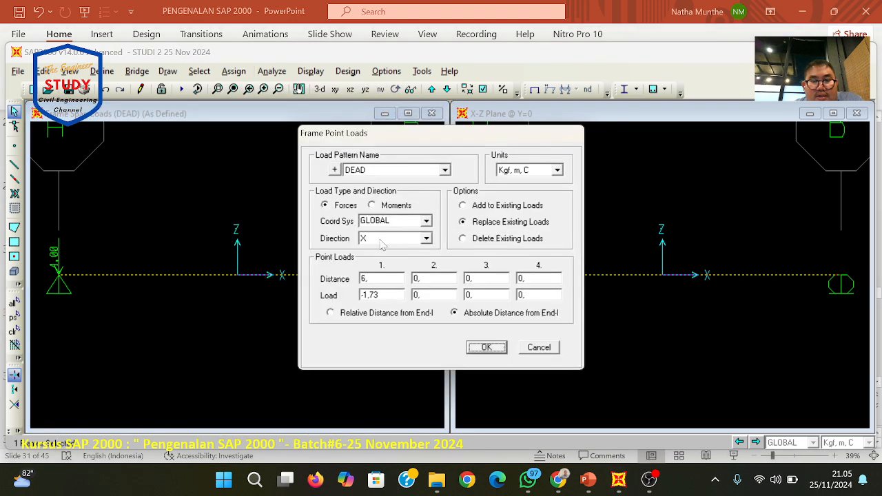
left_click(369, 241)
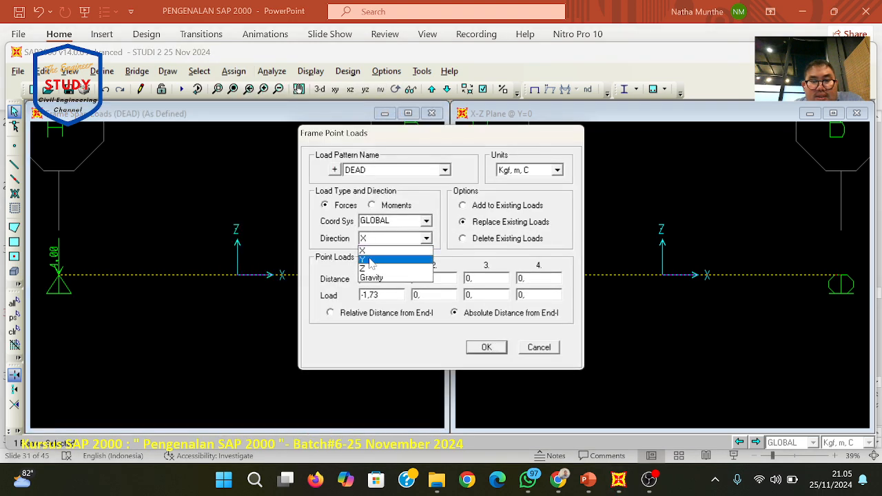
left_click(372, 278)
left_click(475, 206)
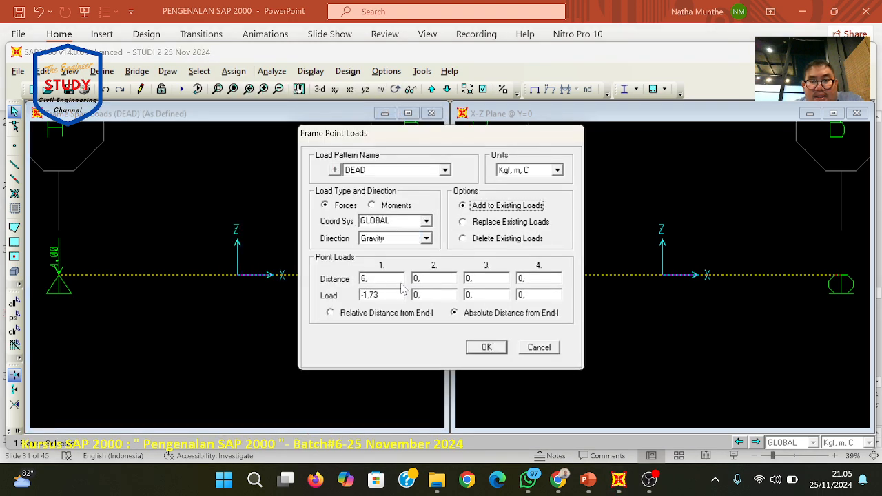
double_click(372, 295)
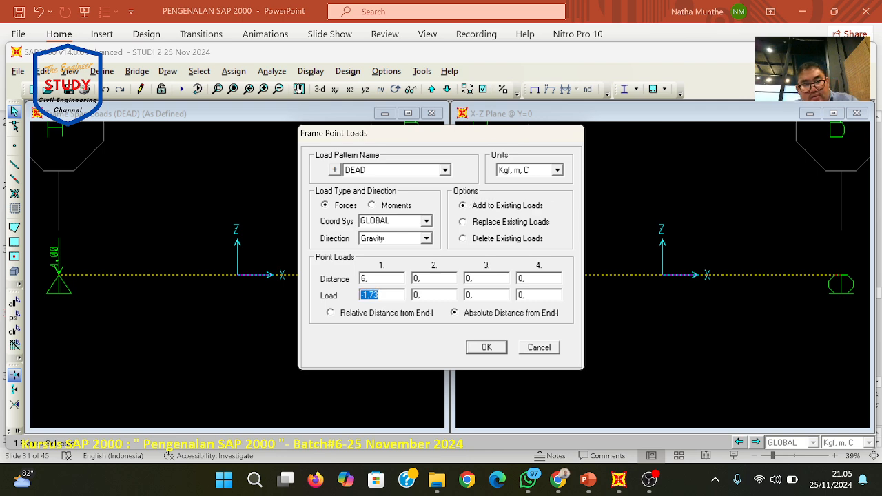
type("1")
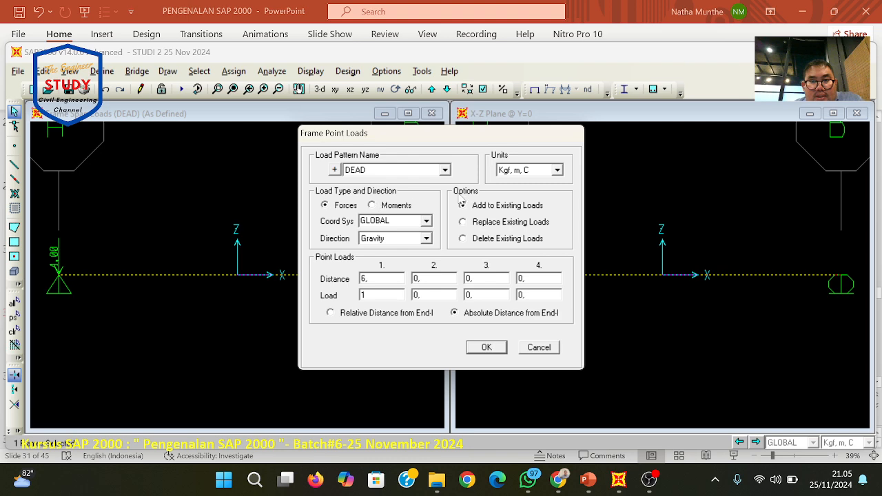
left_click(485, 349)
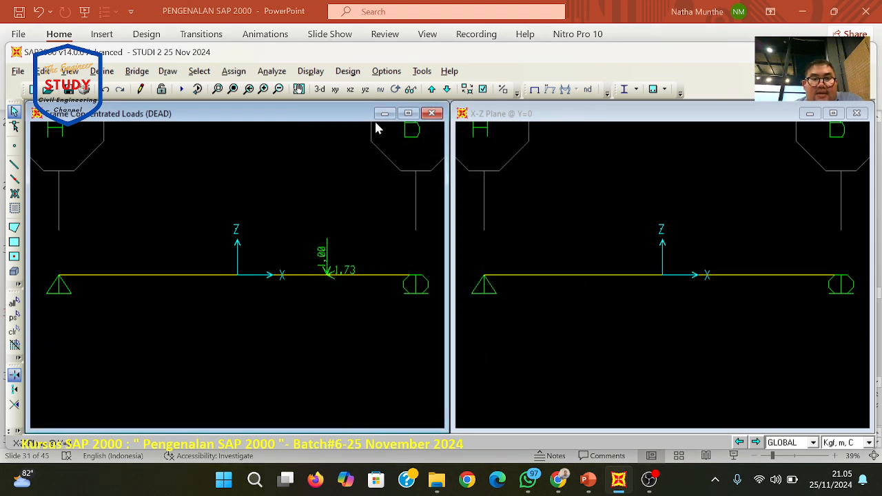
- Display the beam's DEAD frame span loads as defined, together with the joint load
left_click(311, 71)
mouse_move(314, 105)
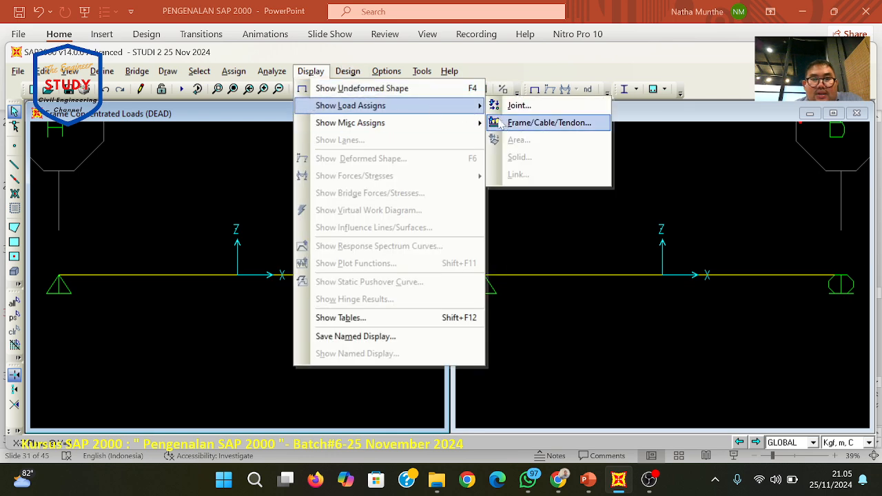
left_click(506, 123)
left_click(405, 396)
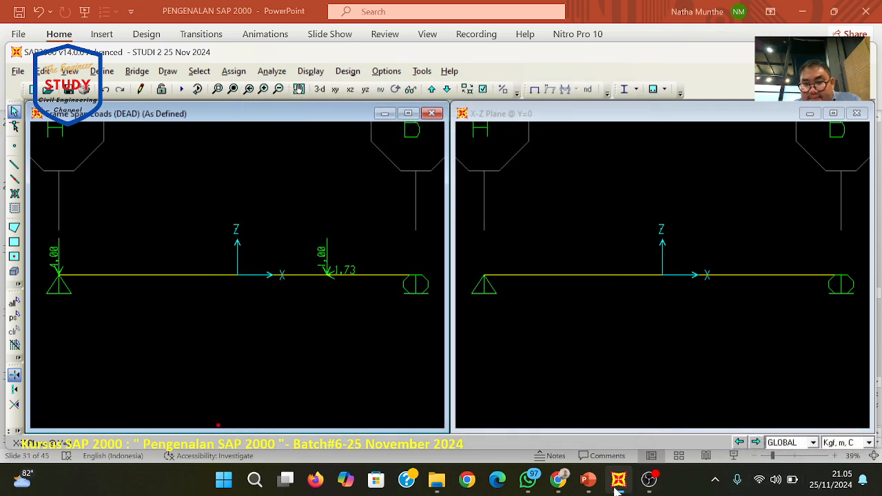
- Switch to WhatsApp and send the captured screenshot of the span loads to the SAP 2000 Batch#6 group
left_click(588, 481)
left_click(530, 482)
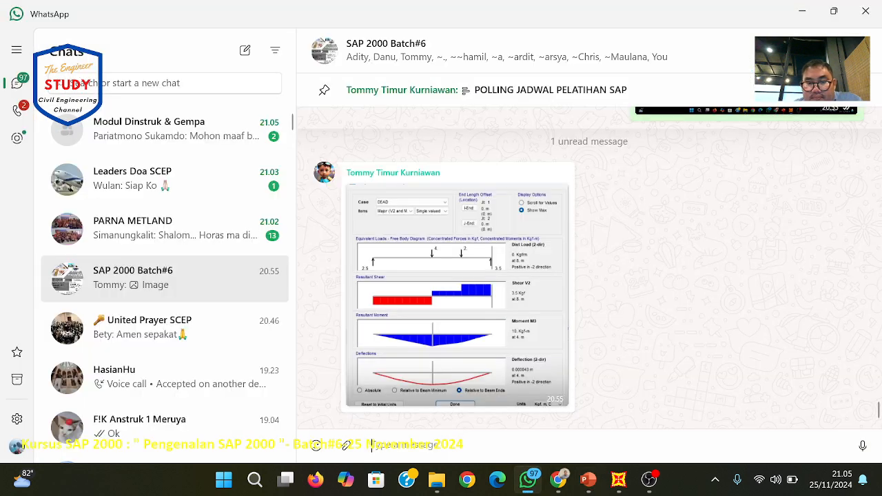
right_click(453, 454)
left_click(430, 406)
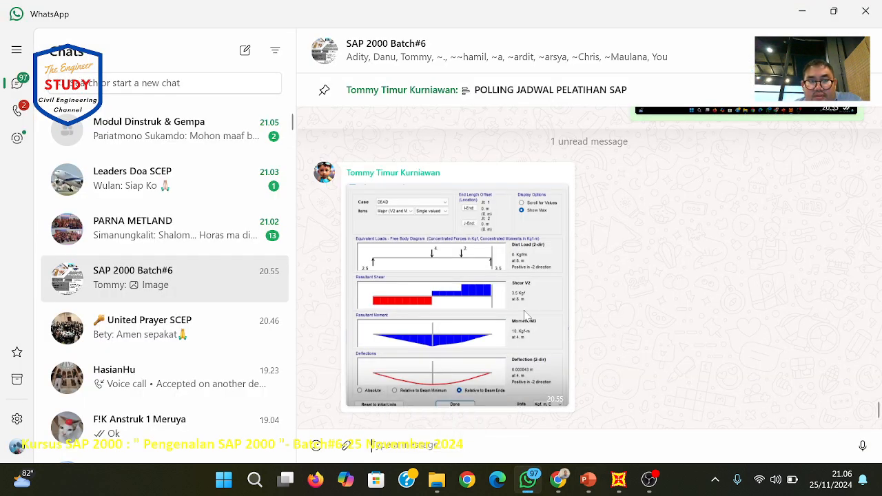
left_click(677, 443)
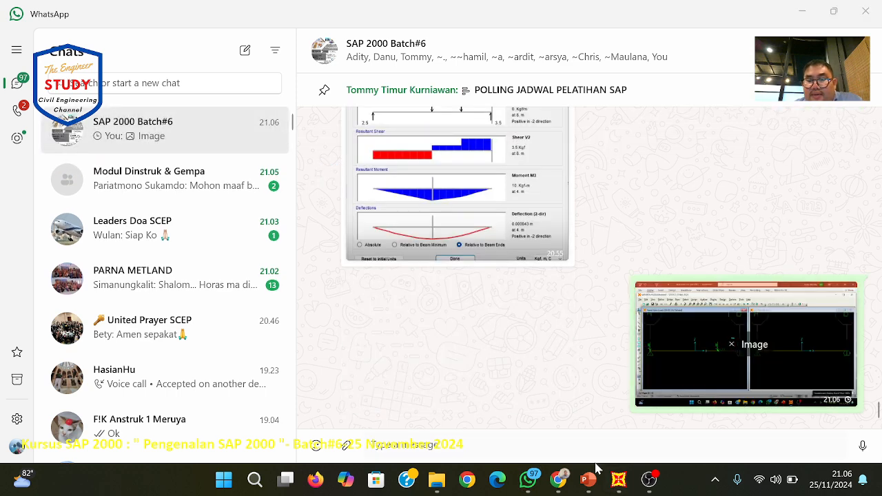
- Return to SAP2000 and confirm the analysis options for the Studi-2 beam
left_click(618, 479)
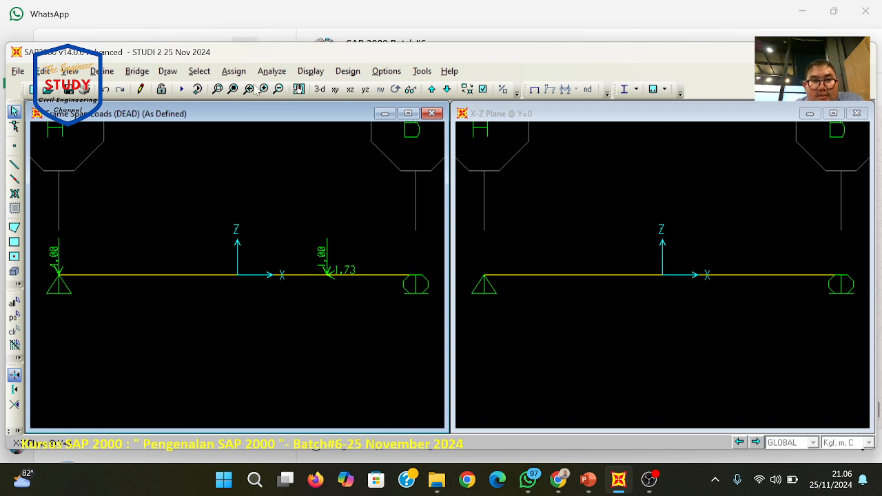
left_click(315, 88)
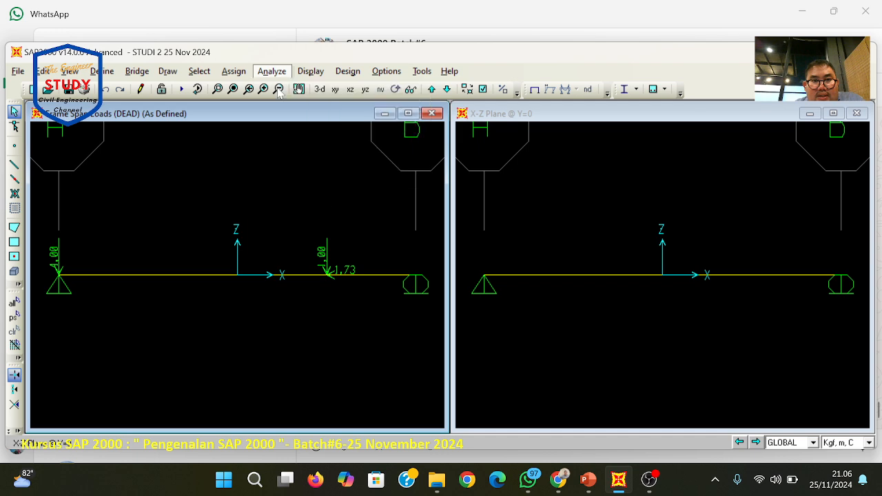
left_click(379, 243)
left_click(563, 191)
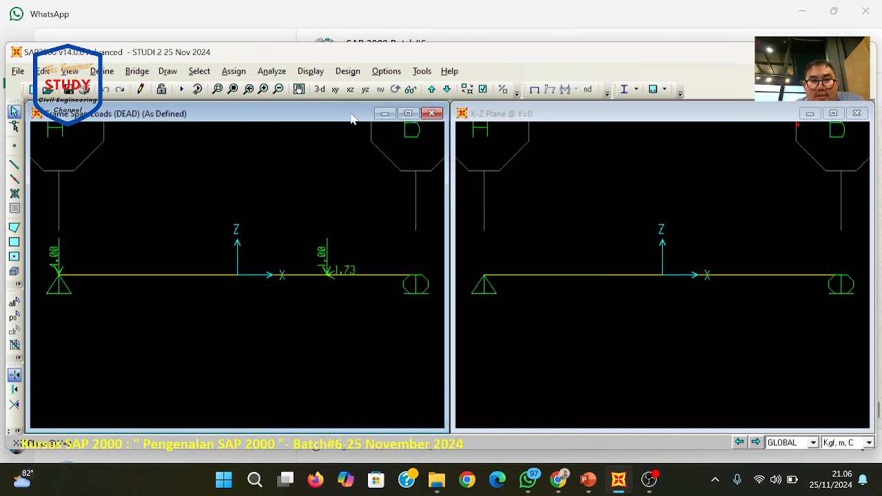
- Run the analysis from the load cases to run and show the DEAD Moment 3-3 diagram
left_click(273, 72)
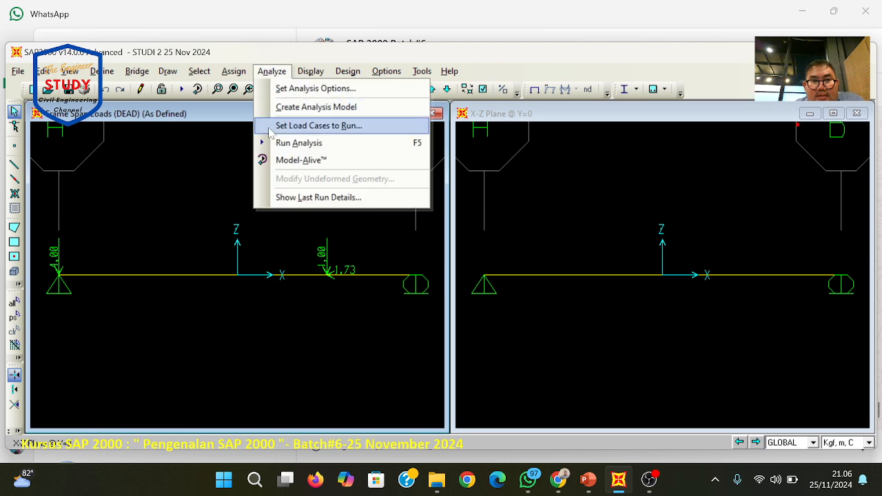
left_click(289, 126)
left_click(584, 323)
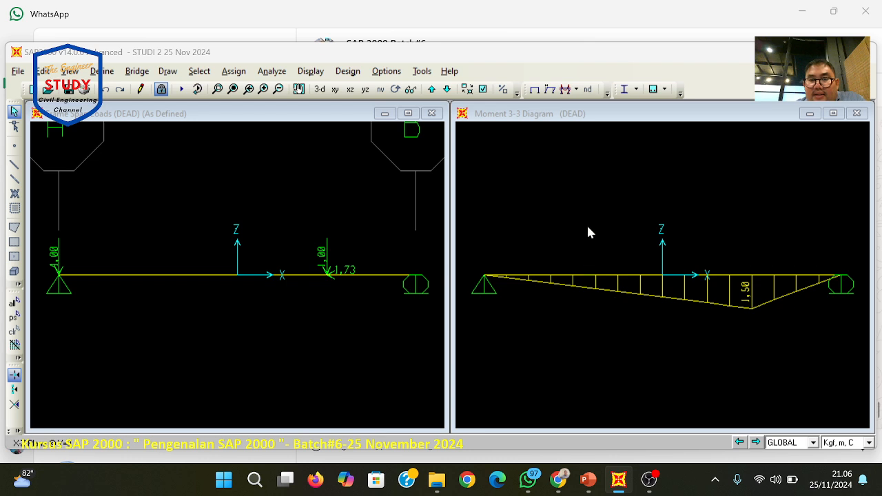
- Display the DEAD joint loads as defined, with loading values, in the view holding the moment diagram
left_click(598, 127)
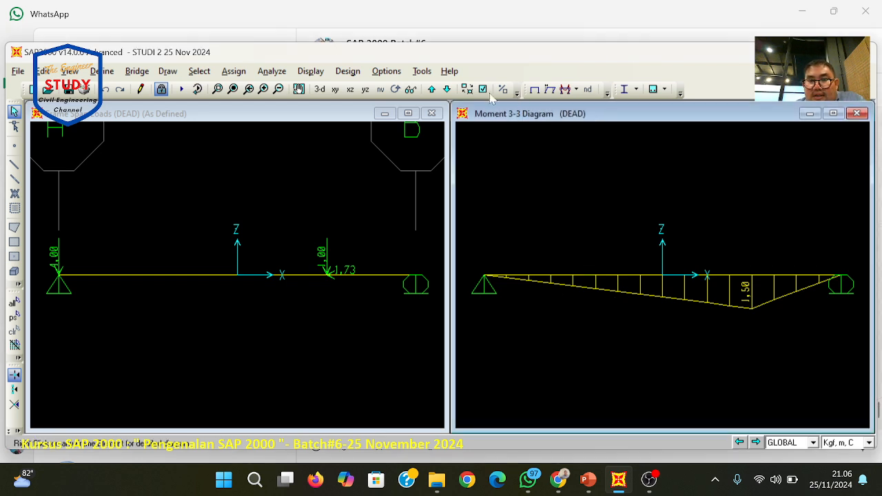
left_click(310, 71)
mouse_move(329, 105)
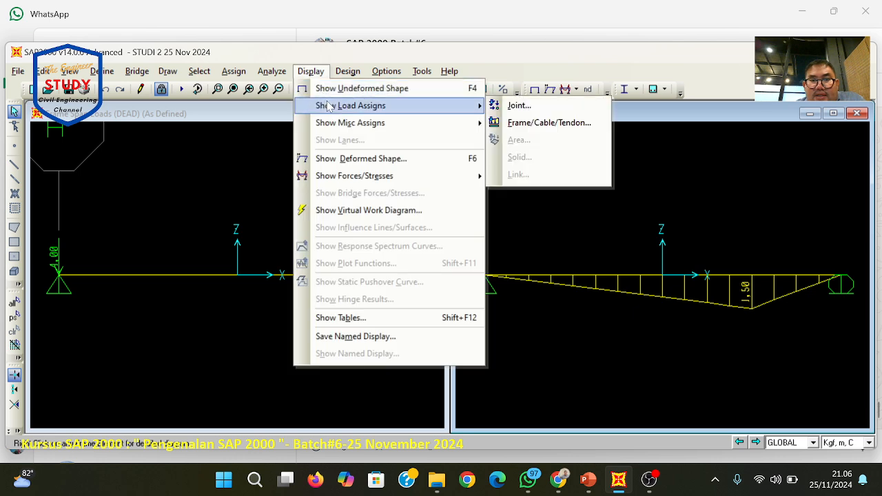
left_click(518, 106)
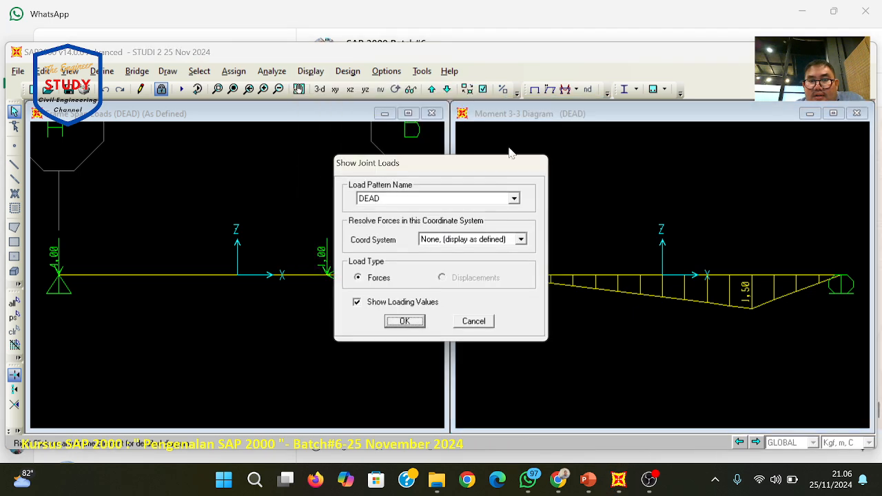
left_click(405, 322)
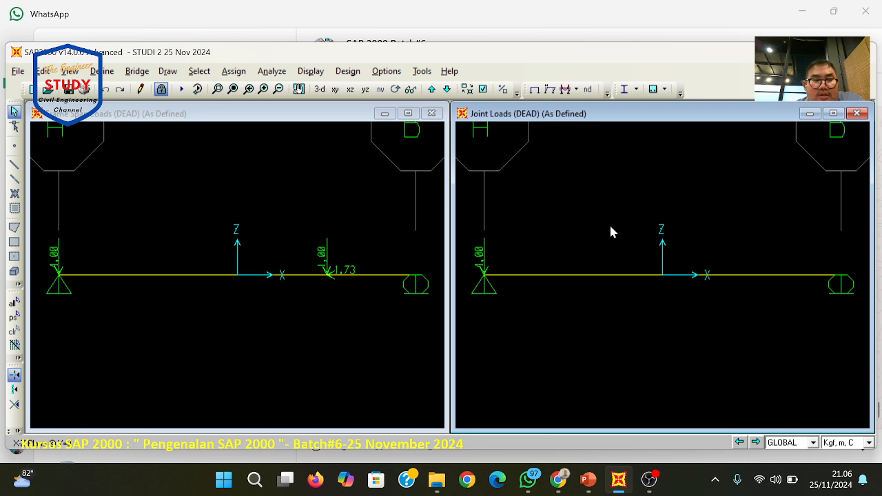
- Display the DEAD joint reactions as arrows in place of the joint loads
left_click(310, 71)
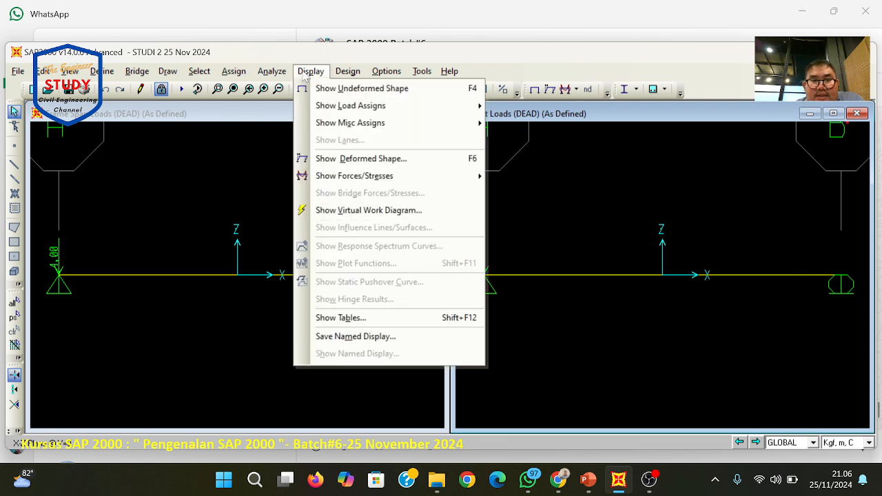
mouse_move(386, 176)
left_click(523, 176)
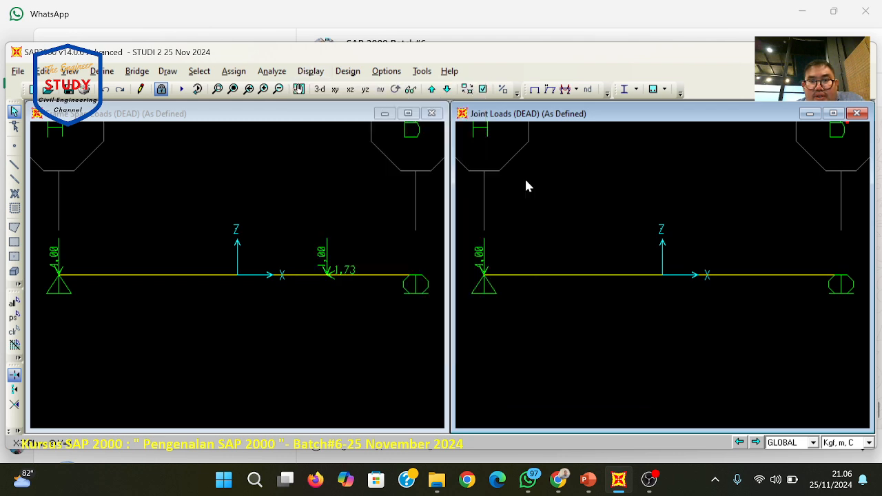
left_click(500, 359)
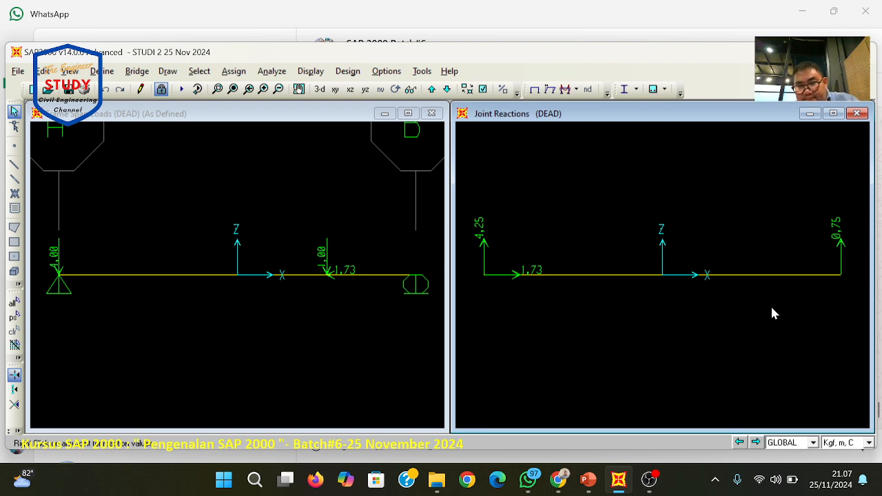
- Switch to WhatsApp and send the captured screenshot of the joint reactions to the SAP 2000 Batch#6 group
left_click(528, 479)
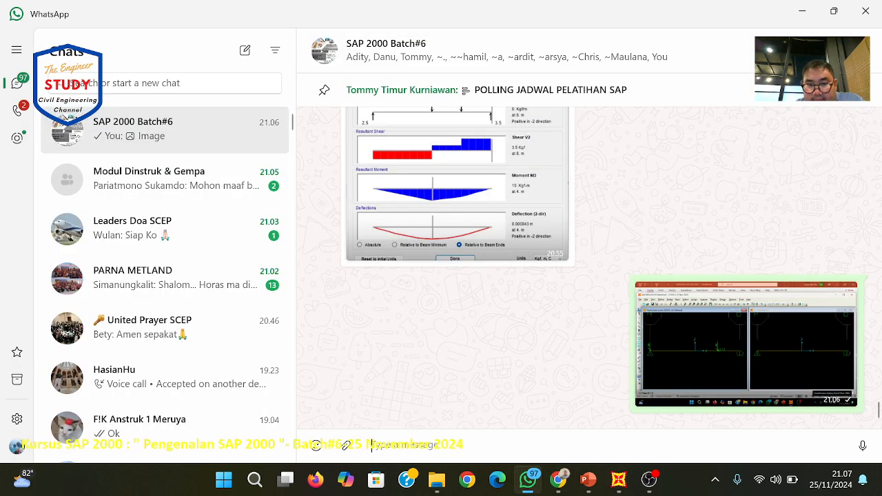
right_click(372, 444)
left_click(413, 396)
left_click(670, 437)
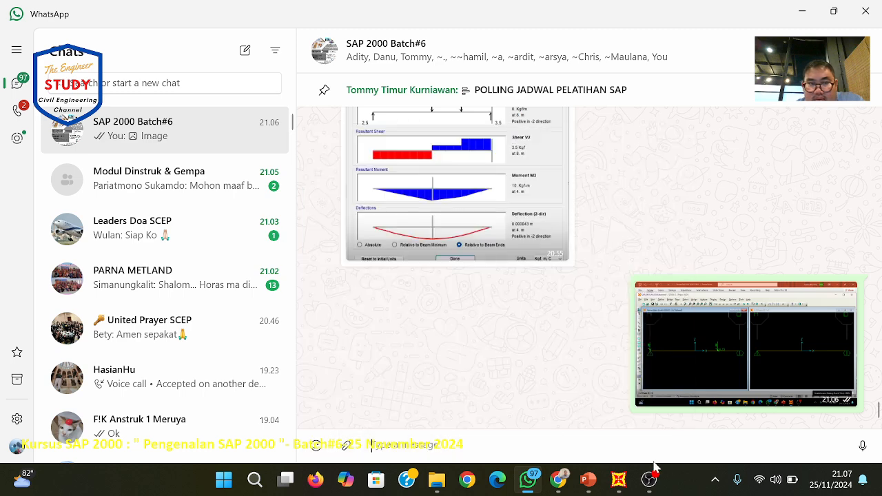
left_click(618, 479)
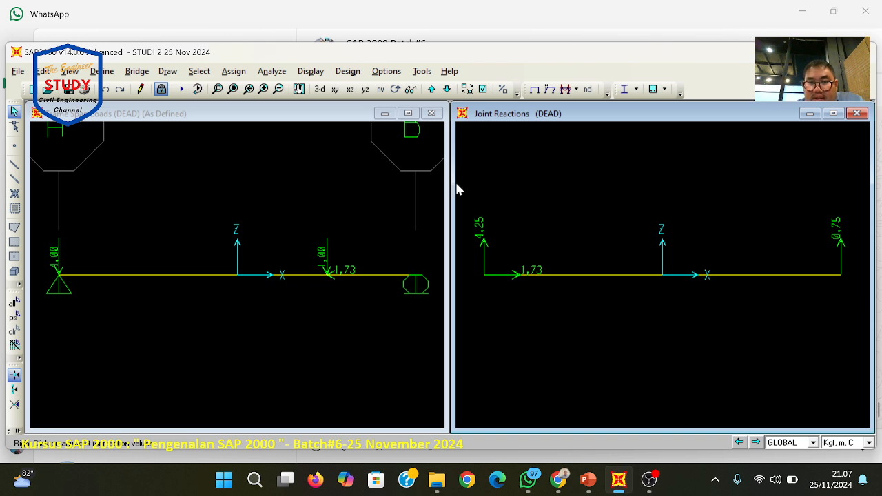
left_click(310, 71)
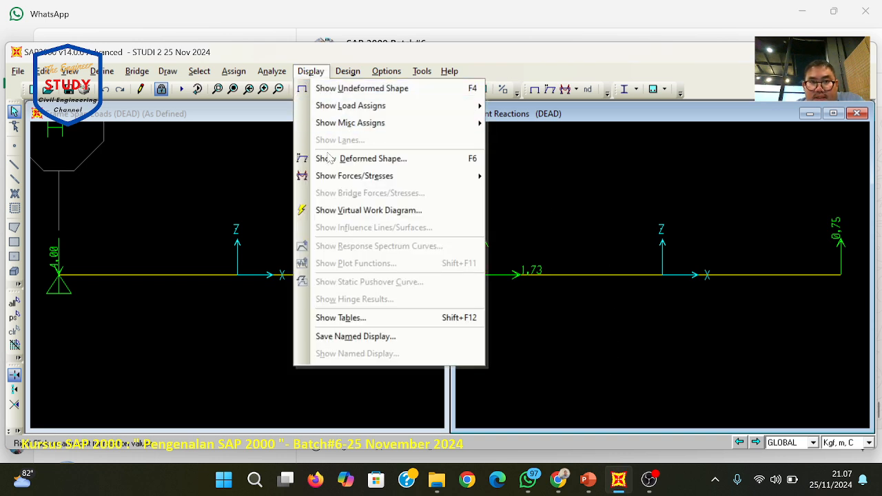
mouse_move(329, 181)
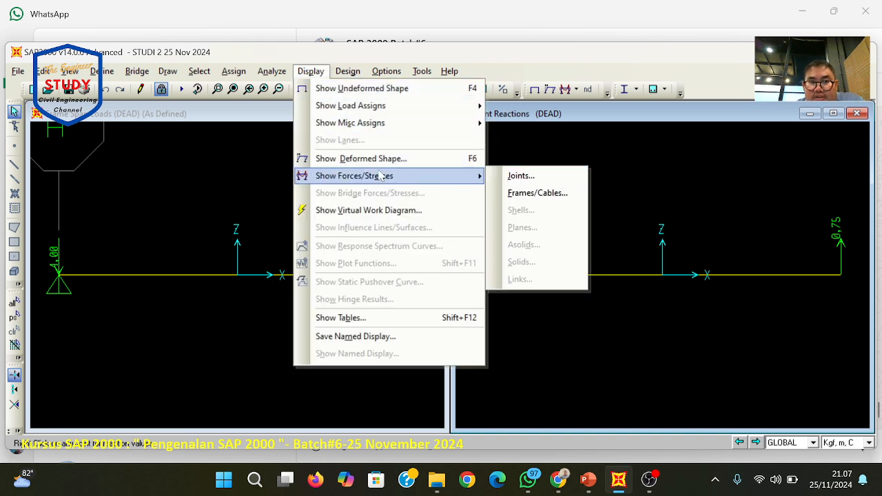
left_click_drag(867, 230, 717, 326)
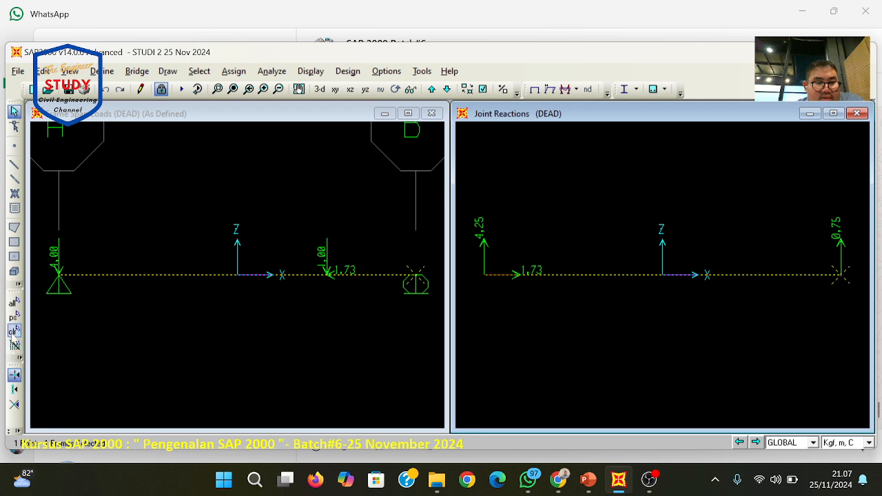
left_click(14, 330)
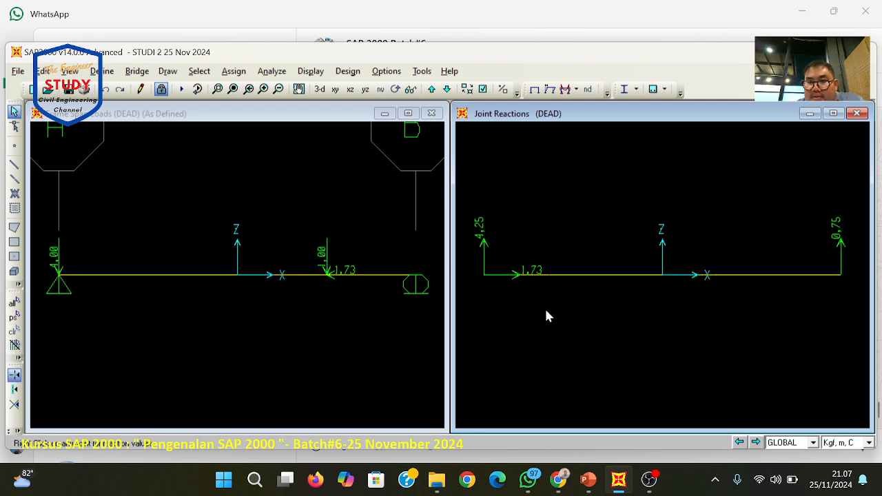
- Check the Studi-2 exercise slide in PowerPoint, then view the shared joint reactions screenshot in WhatsApp
left_click(584, 487)
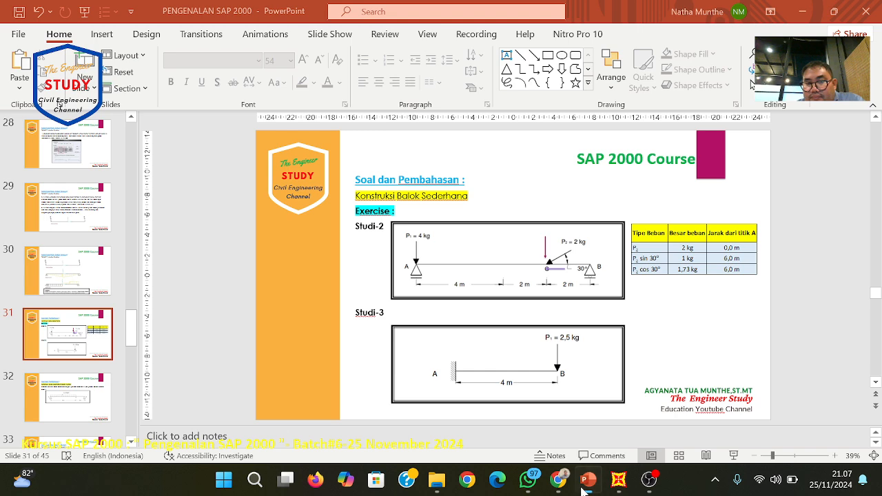
left_click(529, 482)
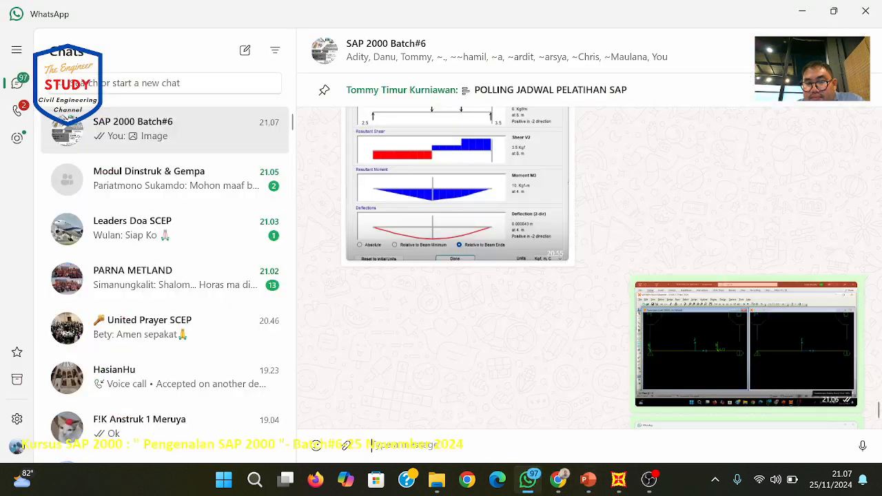
left_click(772, 369)
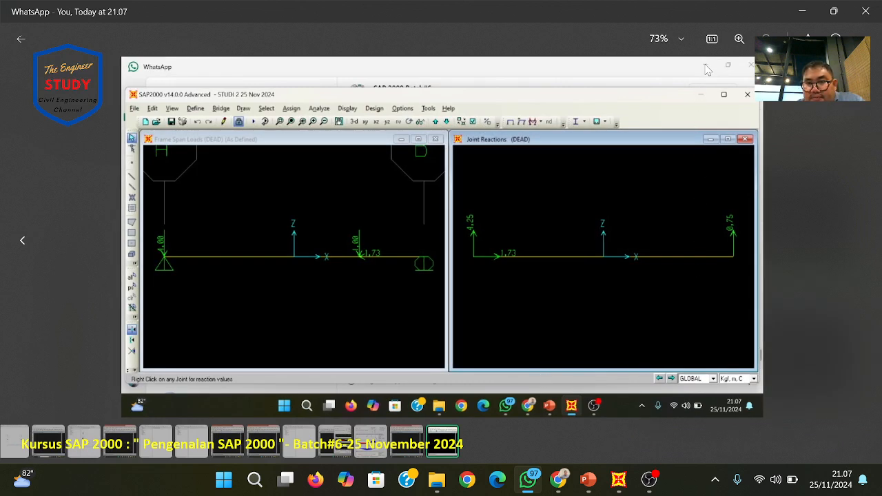
key("Escape")
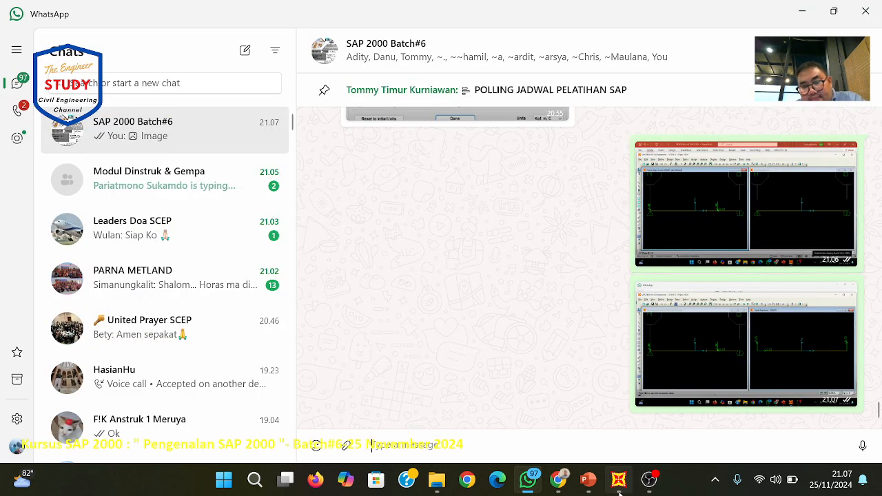
- Check the WhatsApp group chat and the Google Meet call for participants' responses, returning to the SAP2000 joint reactions in between
mouse_move(619, 482)
left_click(599, 435)
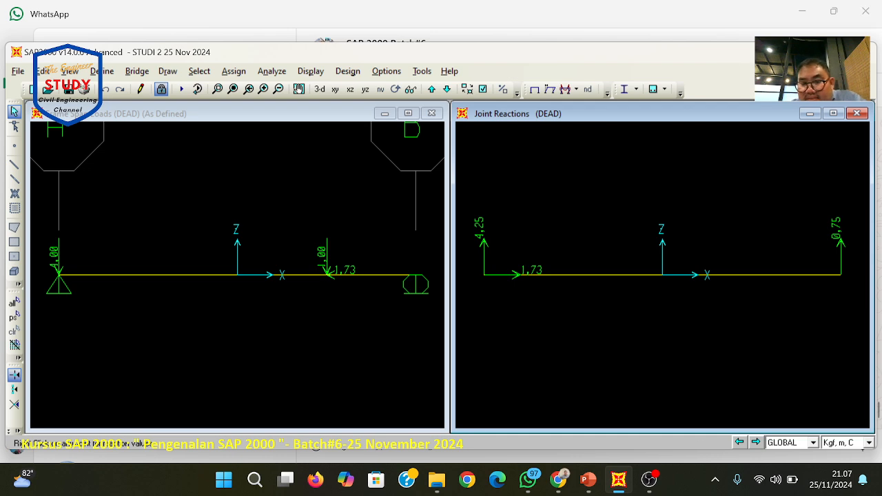
left_click(540, 483)
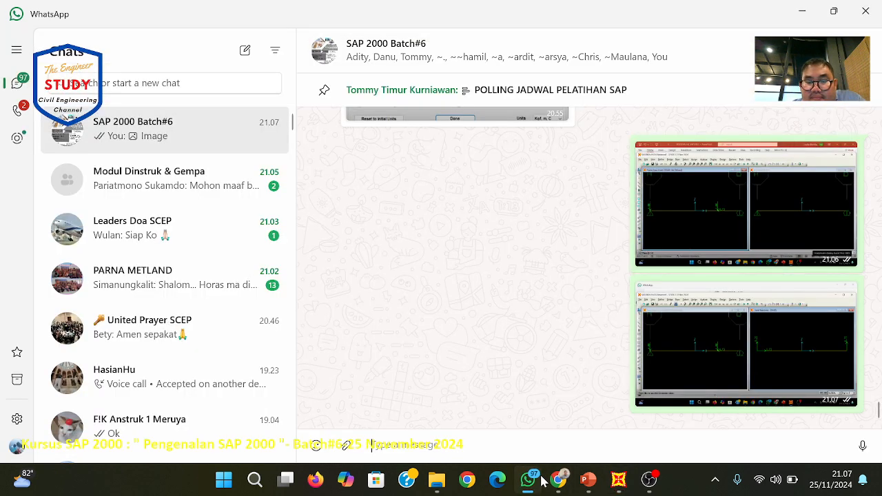
left_click(542, 483)
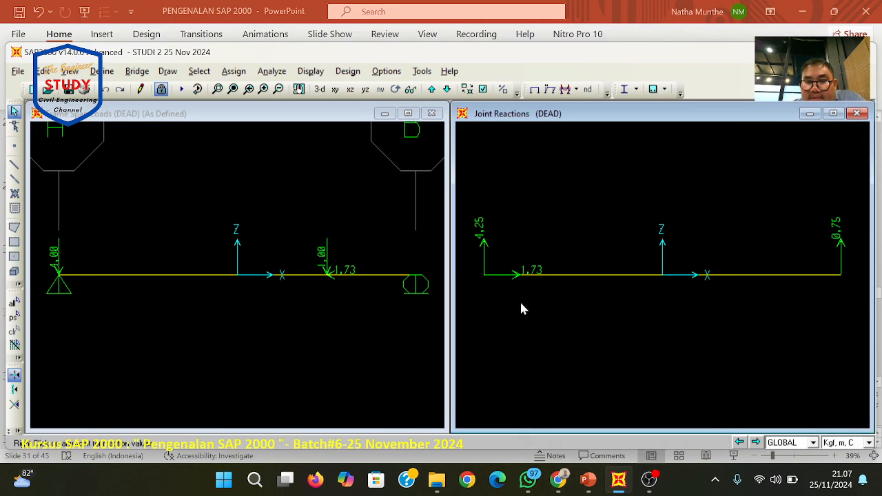
left_click(558, 480)
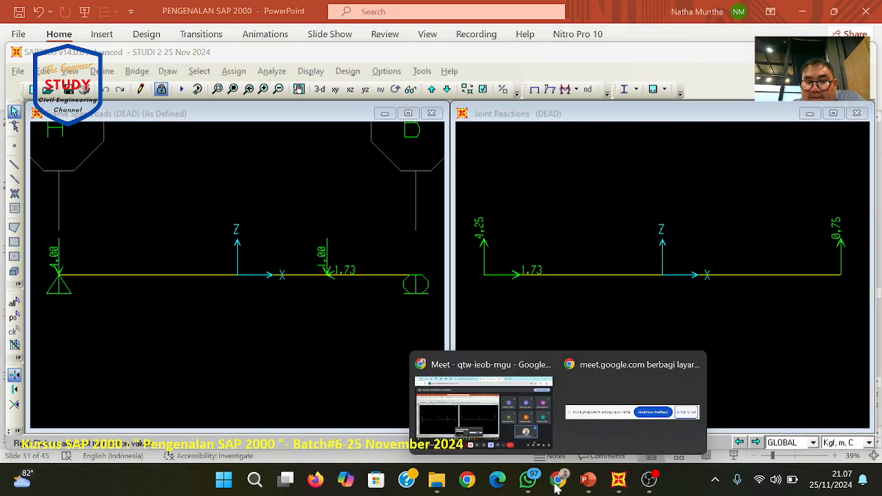
left_click(524, 419)
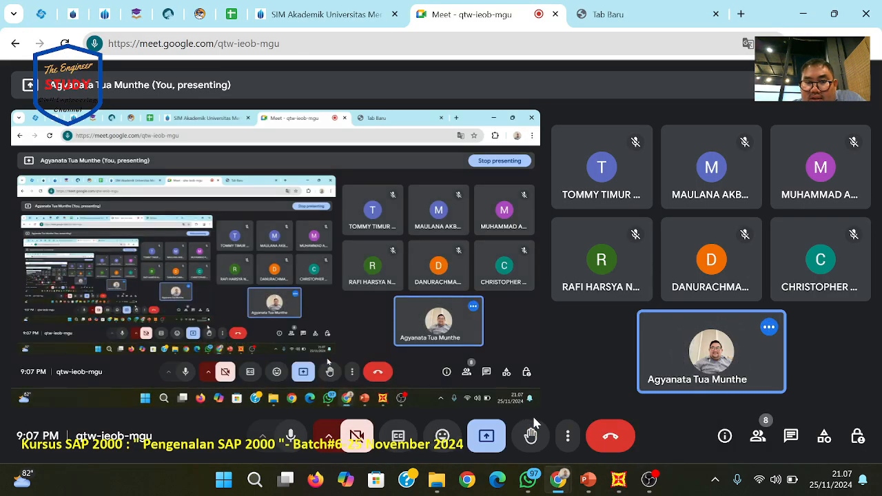
left_click(618, 480)
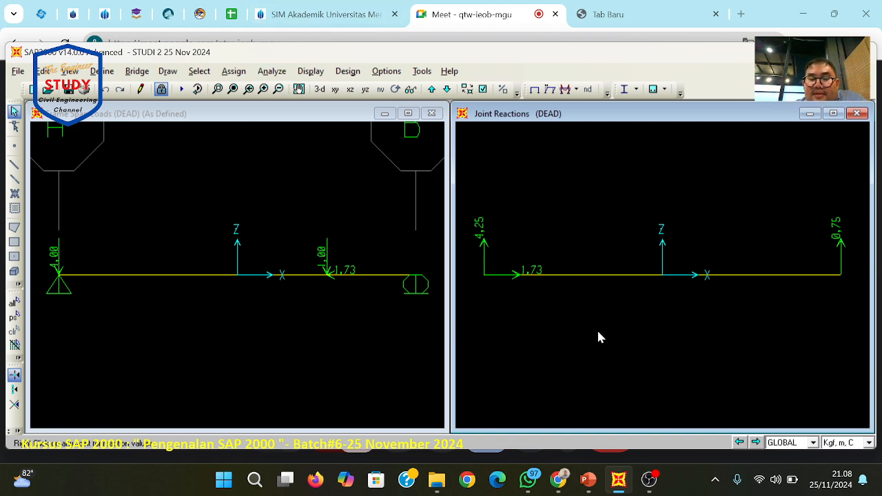
left_click(531, 479)
left_click(538, 476)
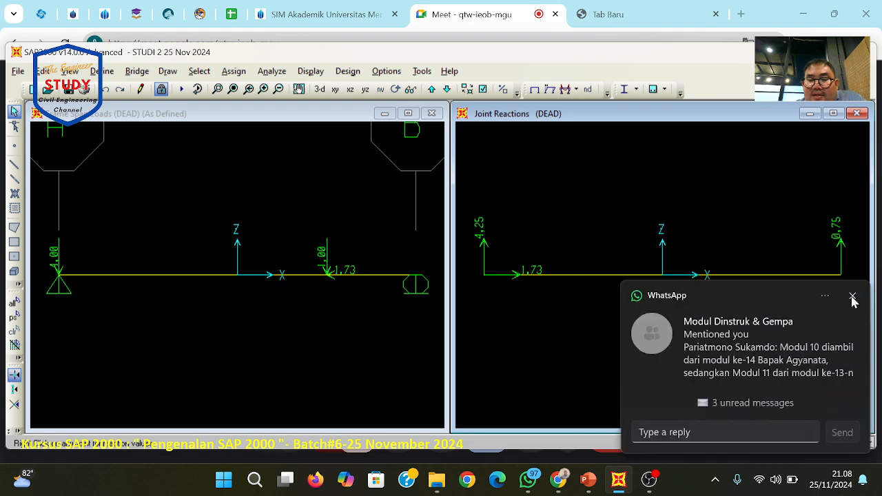
left_click(852, 296)
left_click(714, 274)
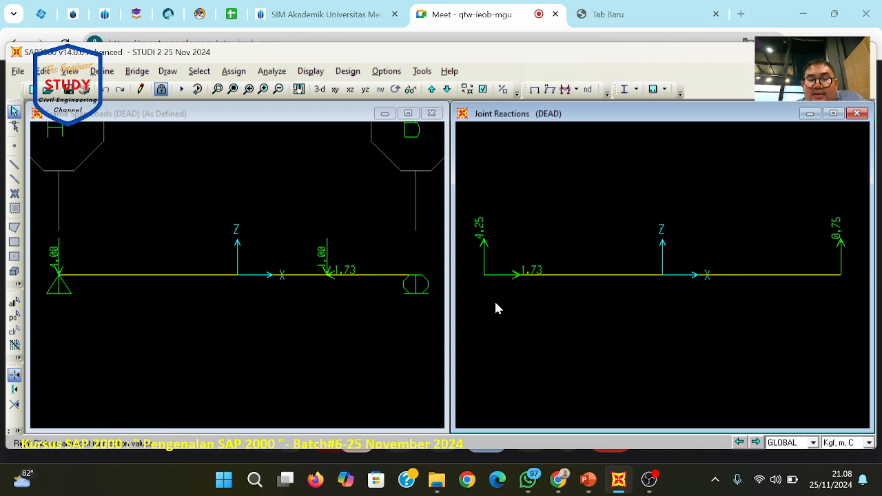
left_click(528, 480)
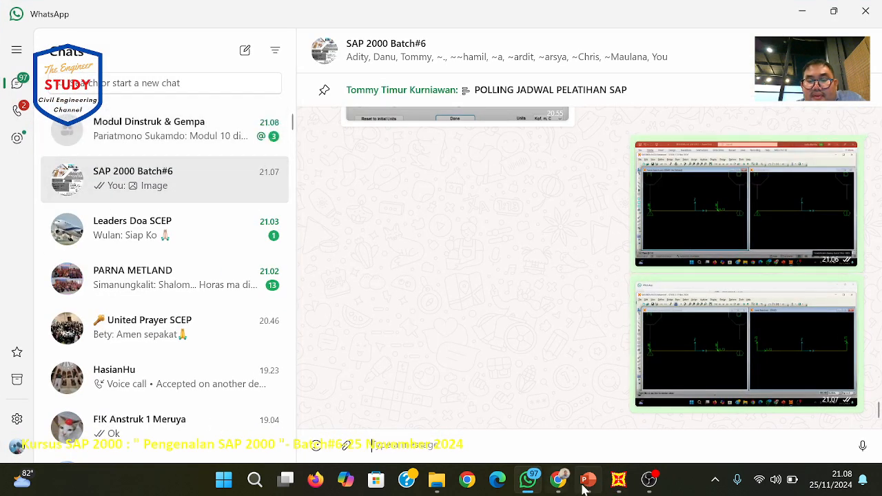
left_click(619, 480)
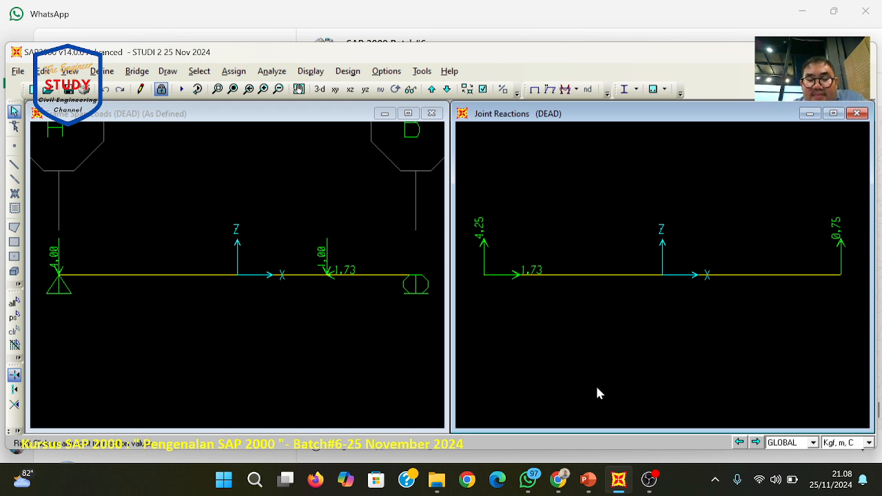
mouse_move(565, 488)
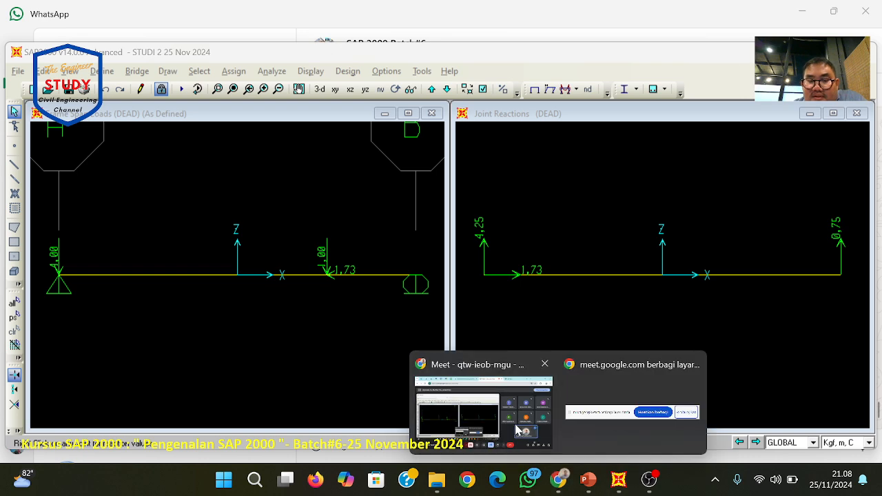
left_click(484, 406)
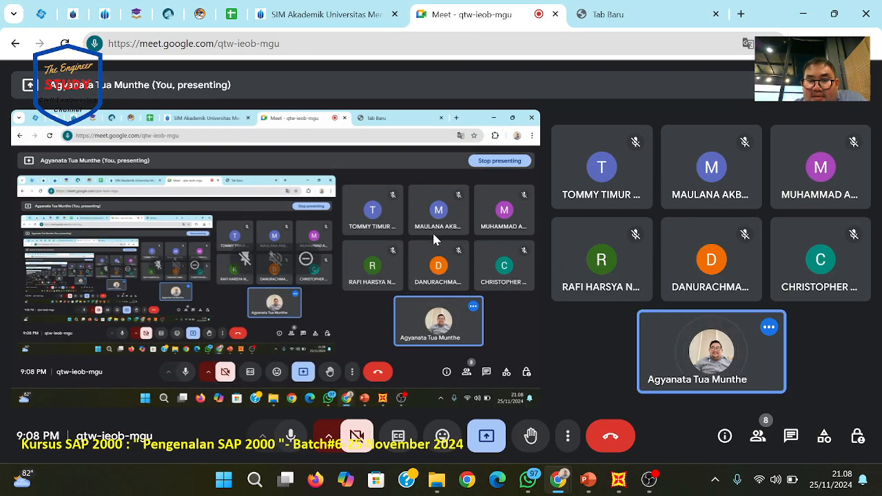
mouse_move(558, 480)
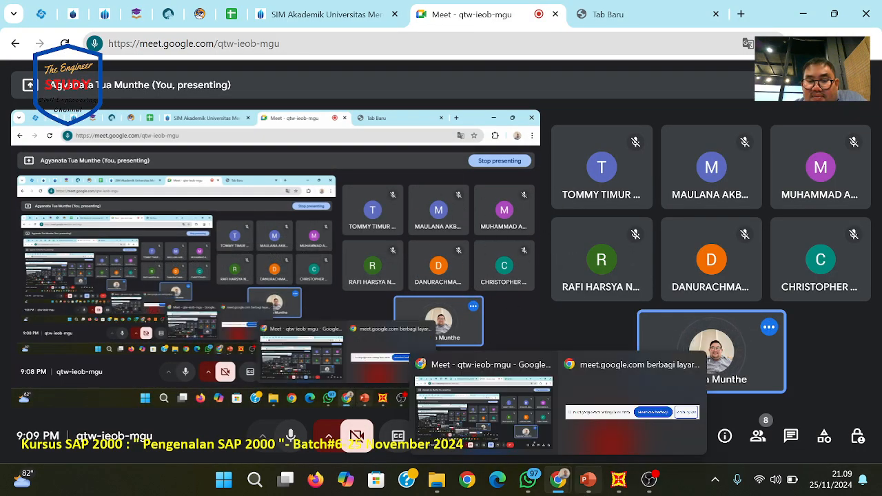
left_click(619, 488)
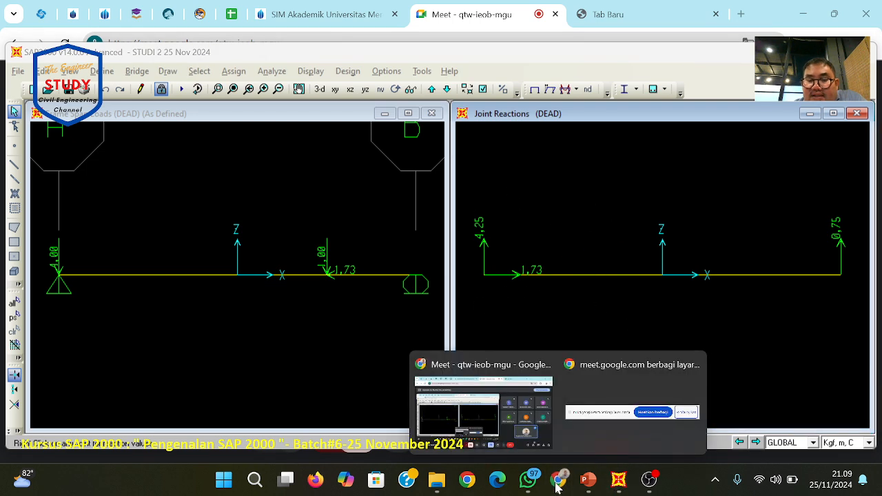
left_click(523, 424)
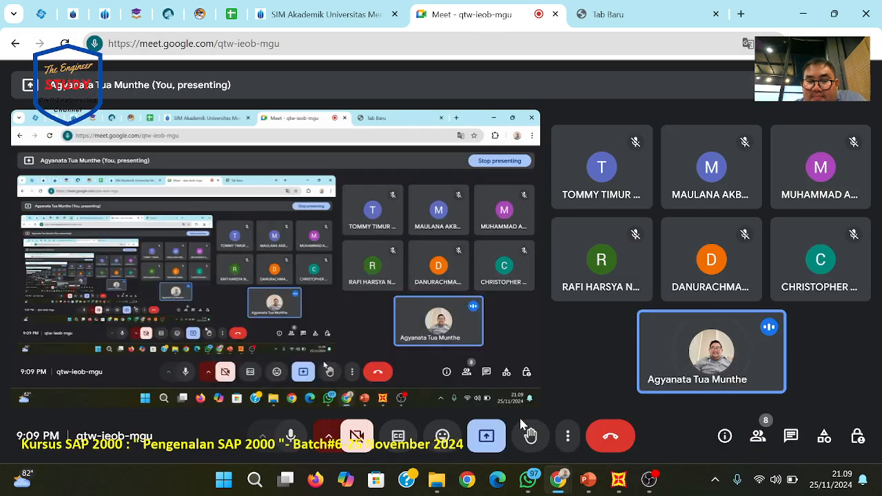
left_click(602, 383)
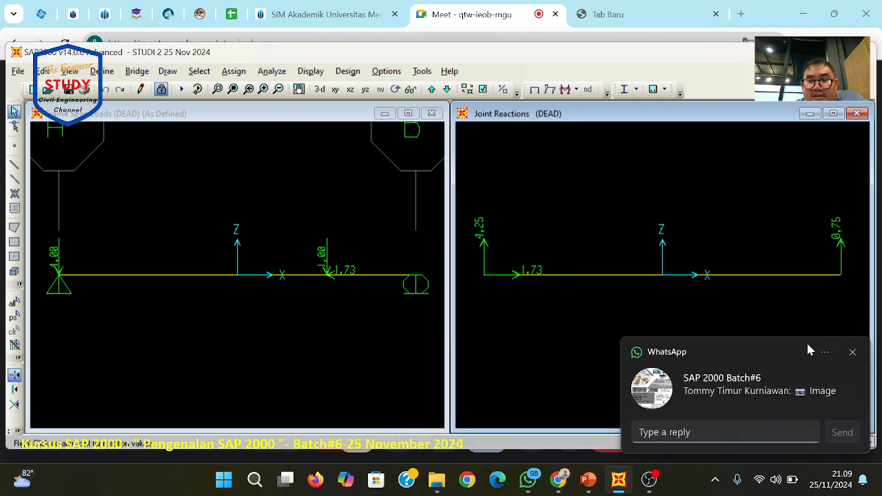
- Dismiss the message notification, check the Studi-2 exercise slide in PowerPoint, and view the participant's joint reactions image in WhatsApp
left_click(852, 352)
left_click(587, 479)
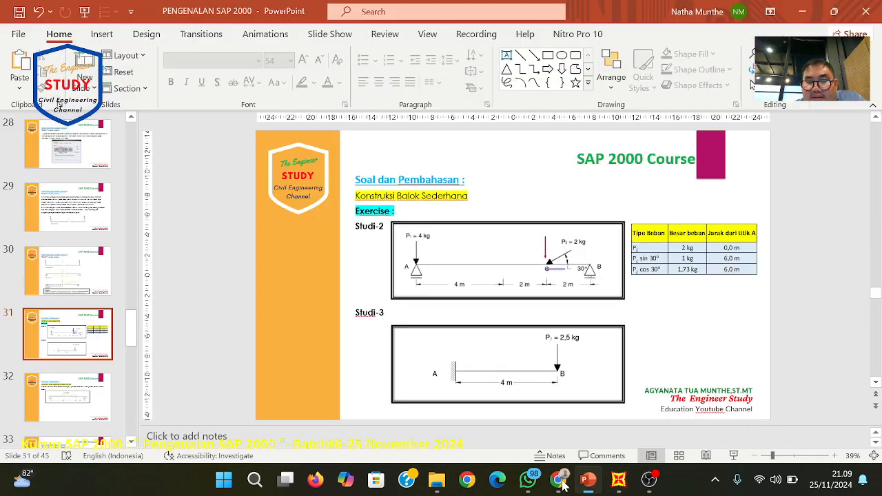
left_click(528, 480)
left_click(443, 346)
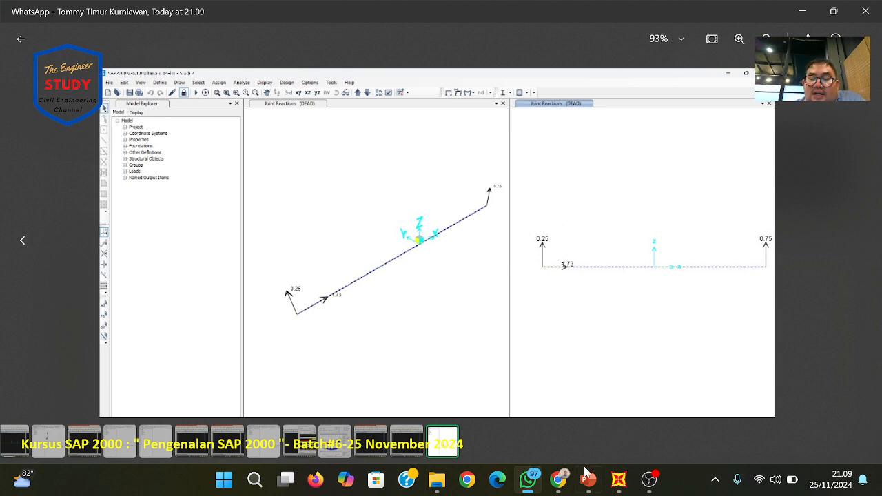
- Switch to SAP2000 and unlock the beam model, confirming deletion of the analysis results
left_click(621, 483)
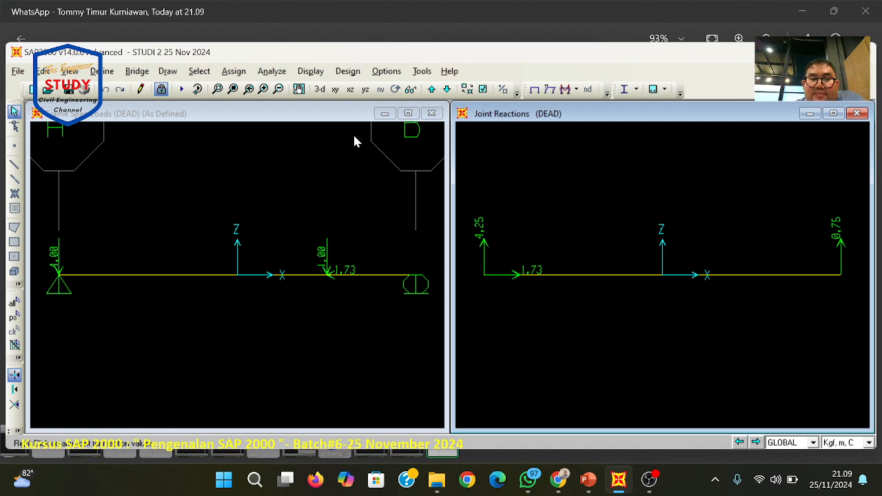
left_click(206, 145)
left_click(163, 91)
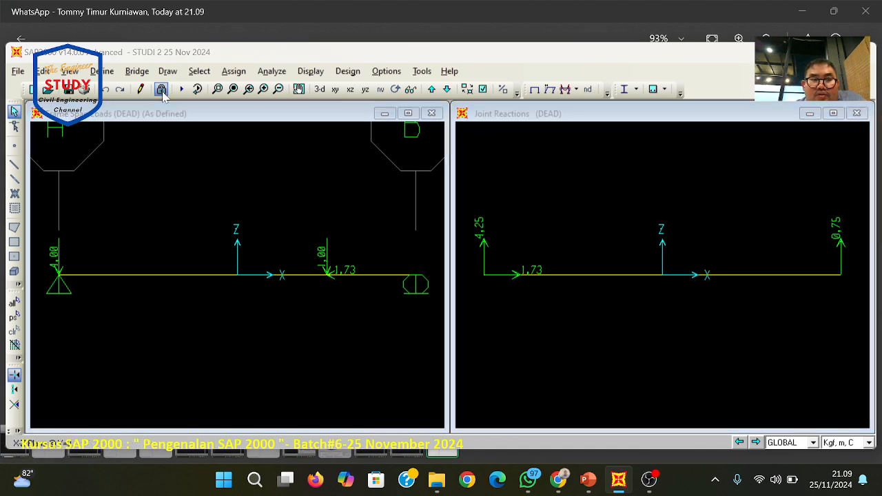
left_click(459, 287)
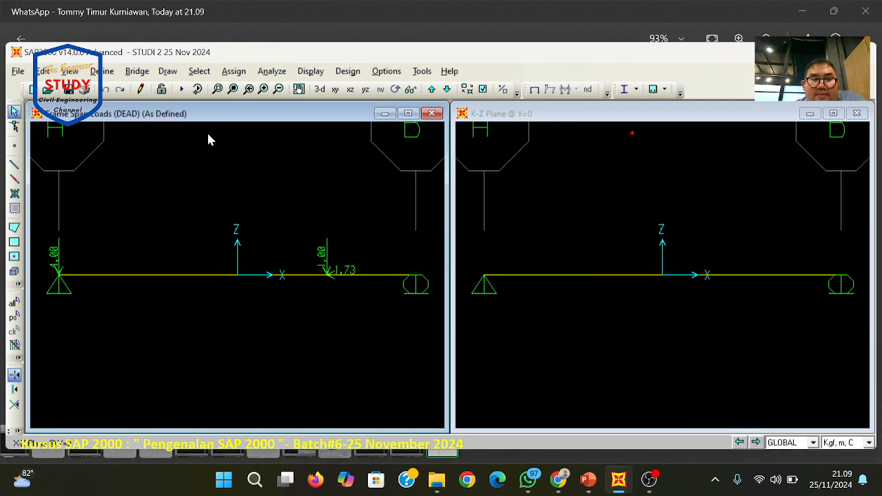
- Display the DEAD frame span loading forces as defined, including joint loads and span loading values, in the view already holding the loads
left_click(310, 71)
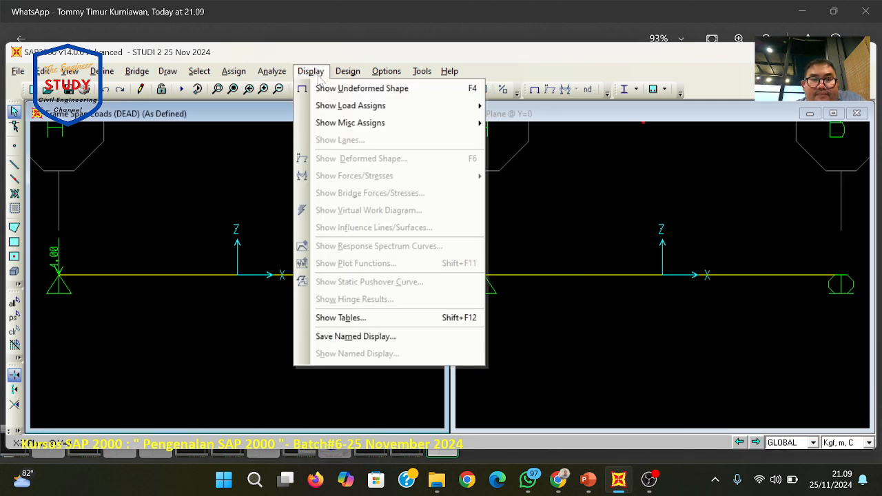
mouse_move(325, 110)
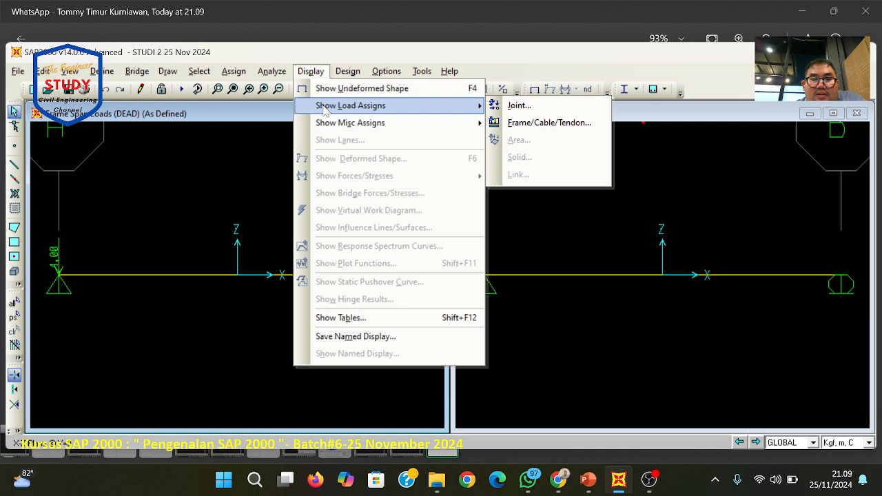
left_click(531, 127)
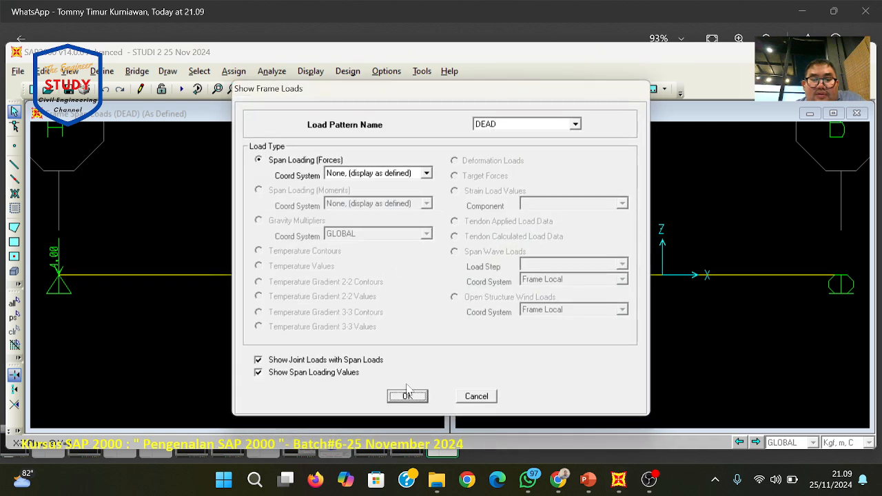
left_click(407, 397)
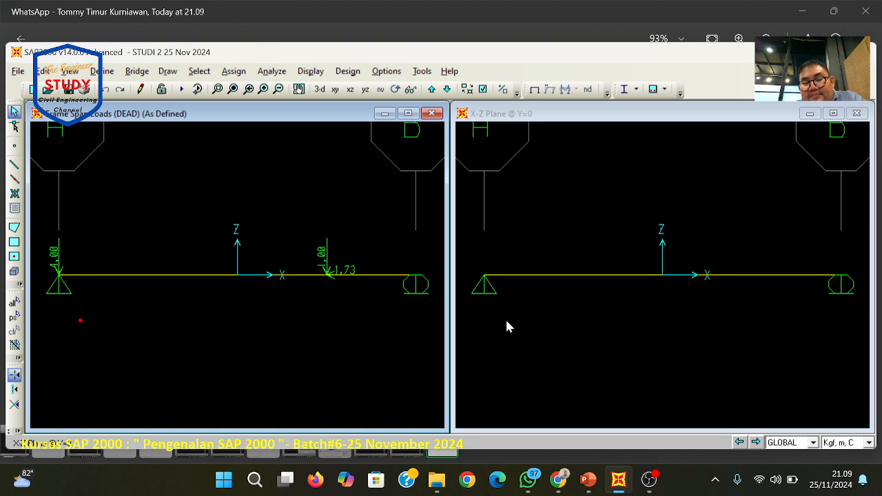
- Review the participant's joint reactions image in WhatsApp, then redisplay the DEAD frame loads in SAP2000 with joint loads and values
left_click(528, 479)
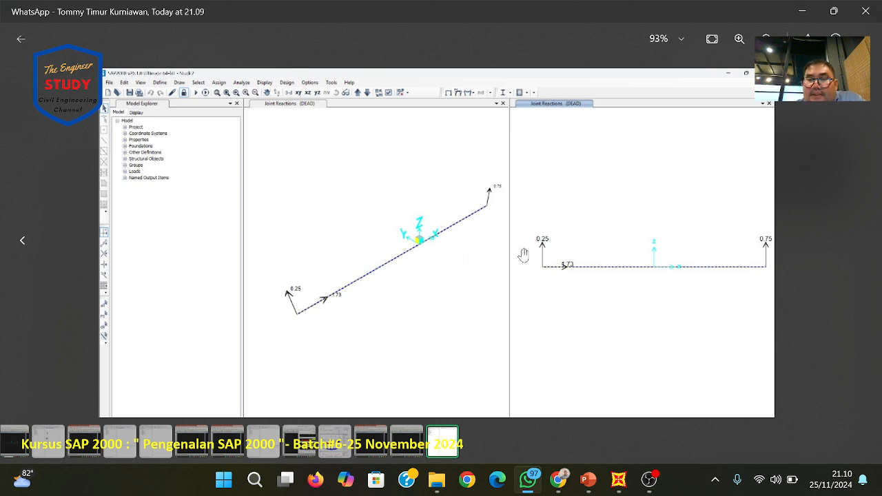
left_click(618, 479)
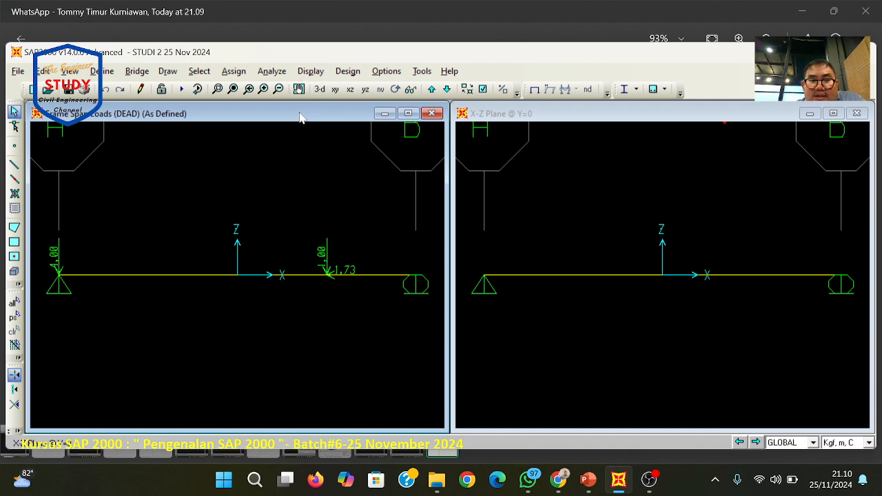
left_click(308, 74)
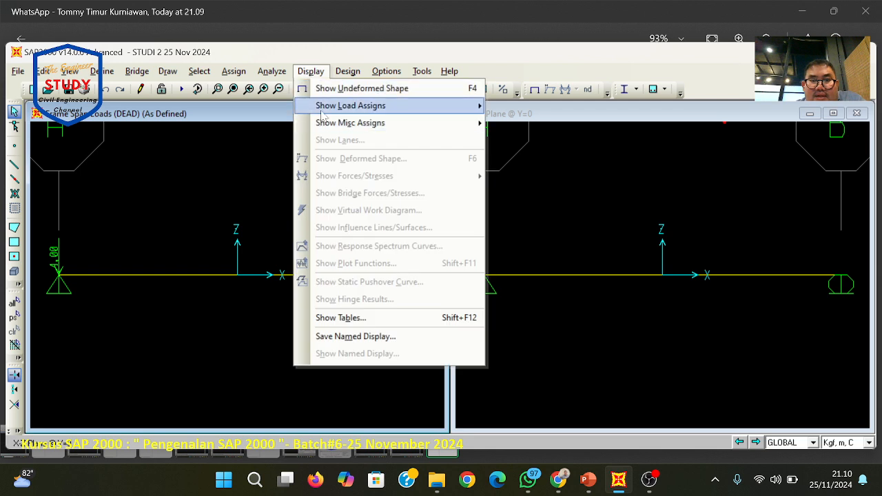
mouse_move(327, 108)
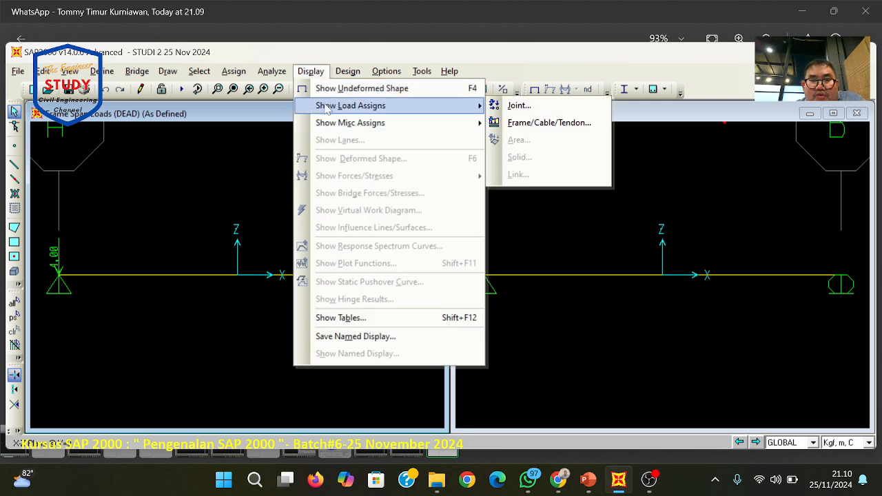
left_click(517, 123)
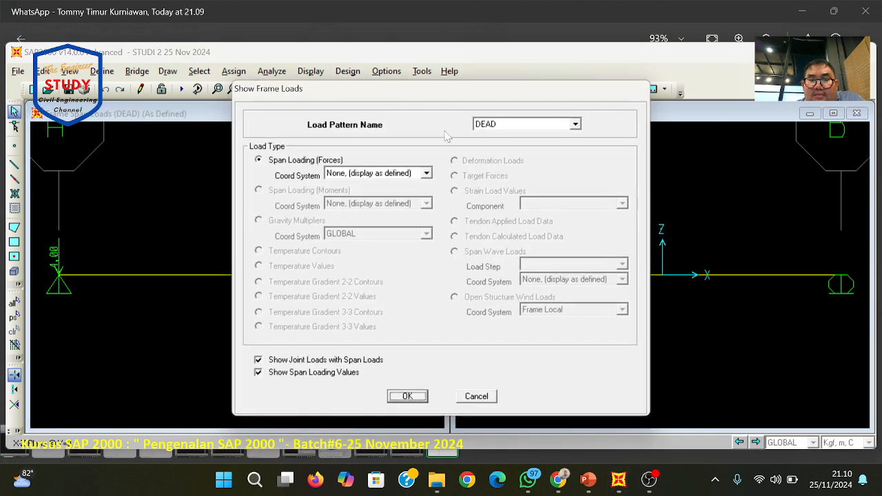
left_click(408, 397)
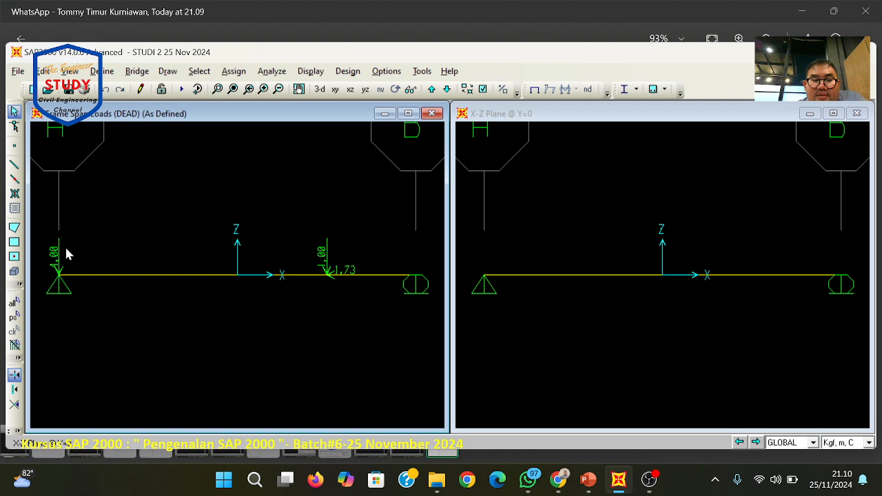
- Check the participant's joint reactions image in WhatsApp and return to the beam model in SAP2000
left_click(529, 482)
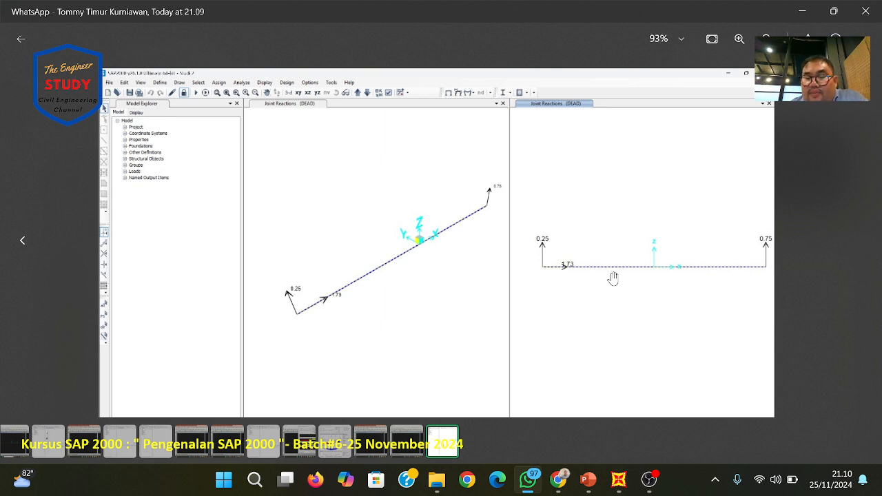
left_click(619, 479)
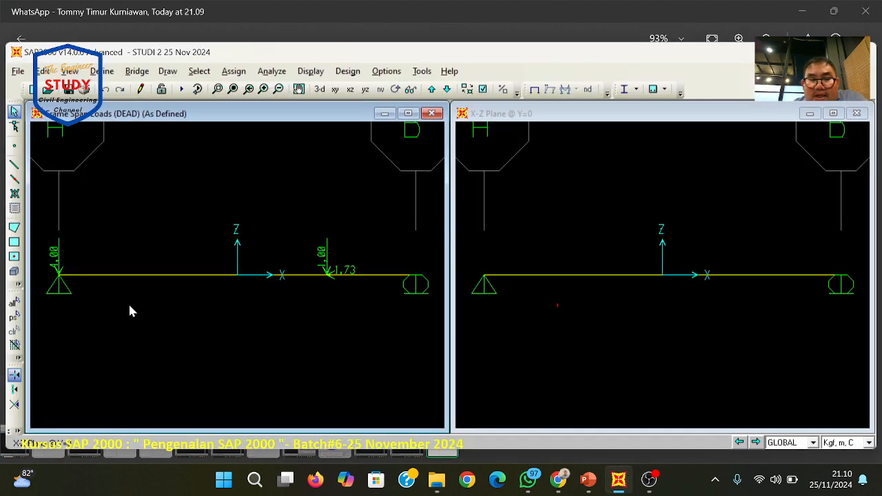
- Open the DEAD joint forces assignment for the pinned support, choose Add to Existing Loads, and cancel without applying it
left_click(233, 71)
mouse_move(262, 217)
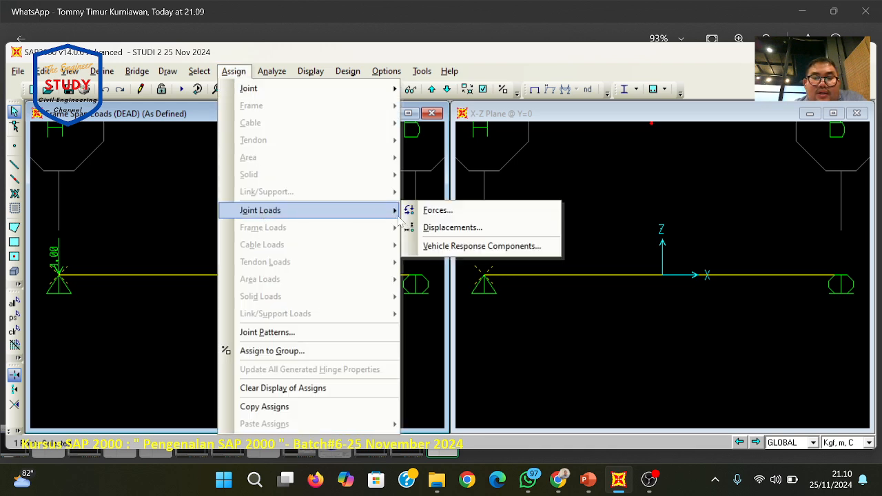
left_click(442, 211)
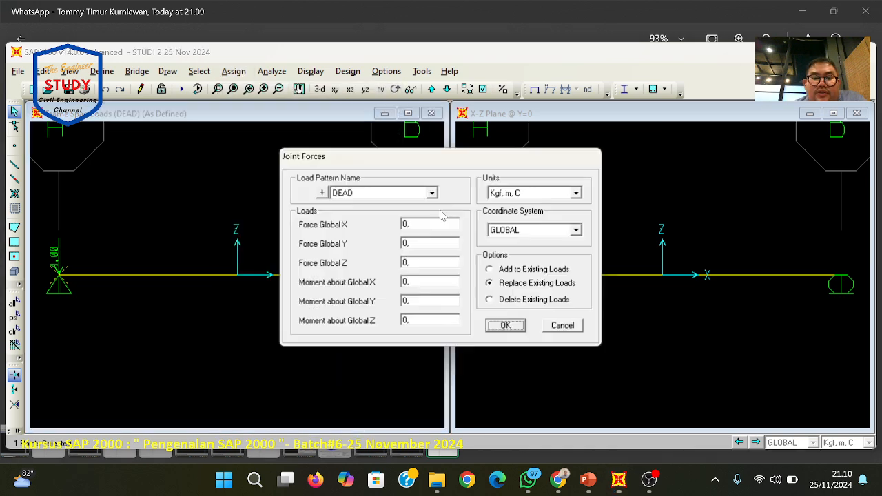
left_click(511, 272)
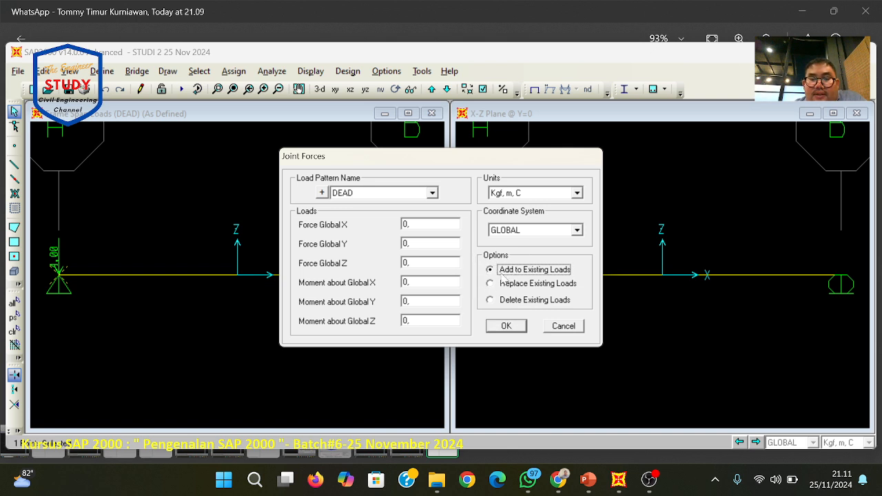
left_click(563, 326)
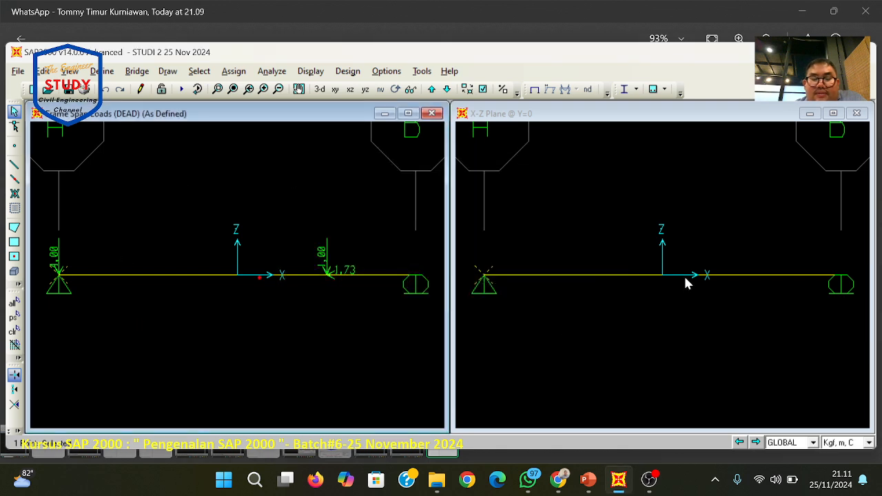
left_click(58, 275)
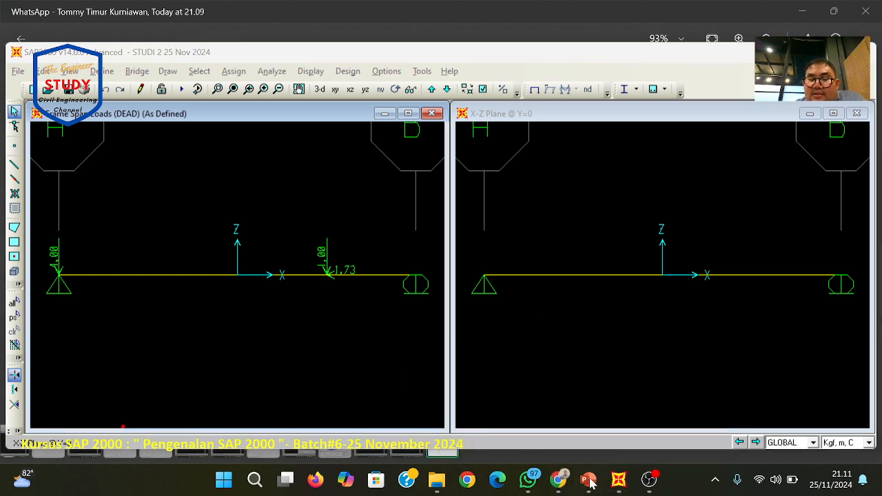
left_click(588, 480)
left_click(588, 480)
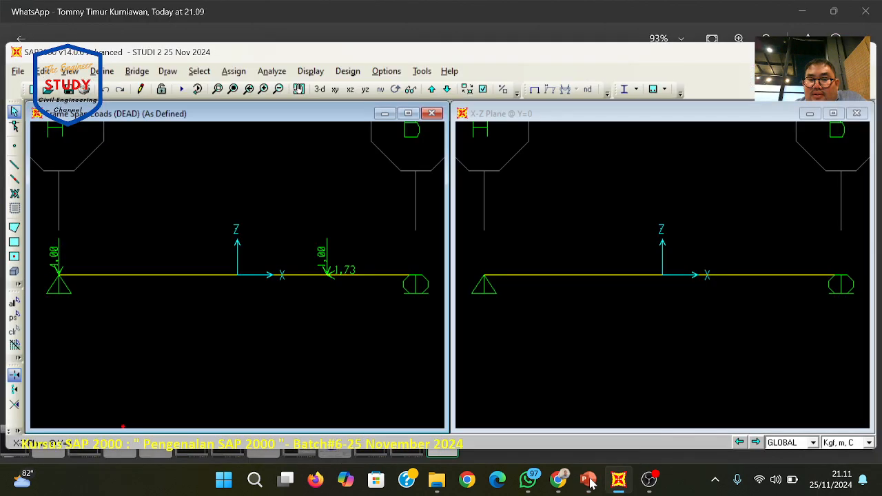
- Demonstrate adding a Global Z force to the existing DEAD loads at the pinned support, then cancel and clear the selection
left_click(60, 279)
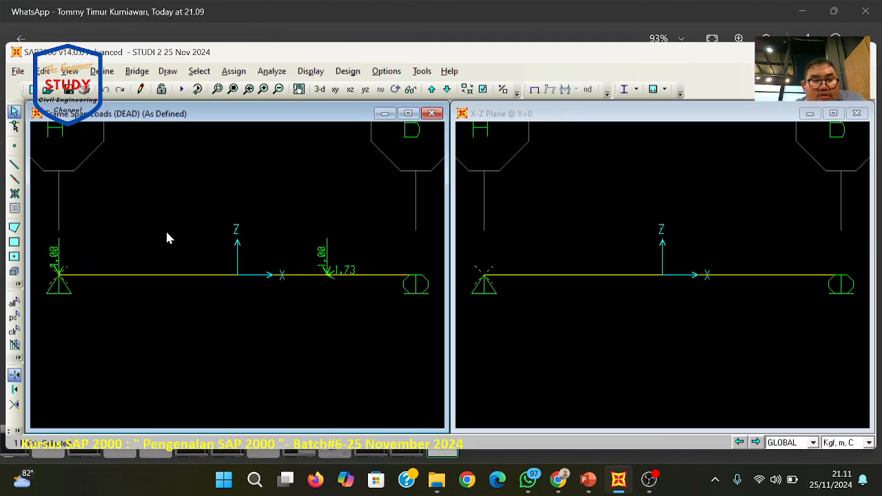
left_click(234, 71)
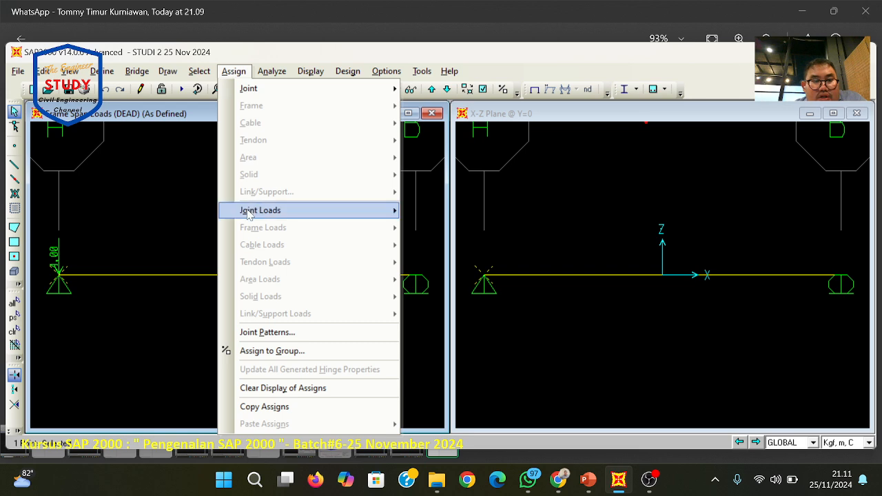
mouse_move(251, 211)
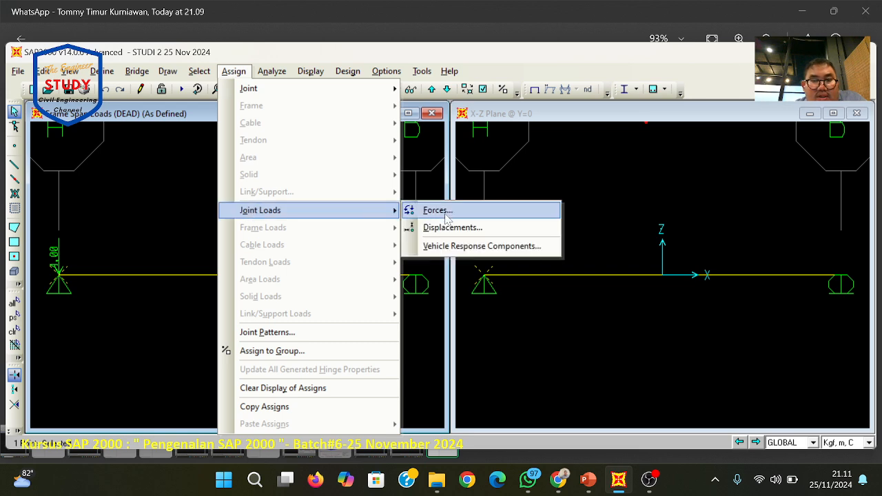
left_click(438, 211)
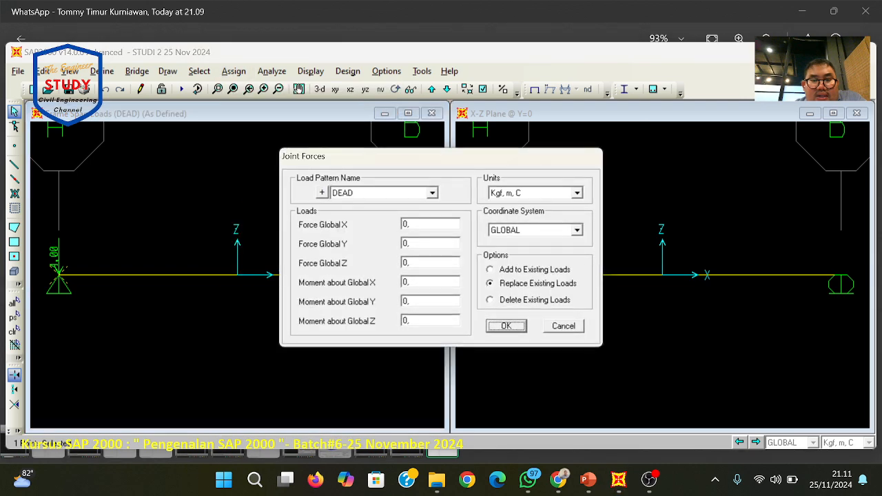
left_click(504, 271)
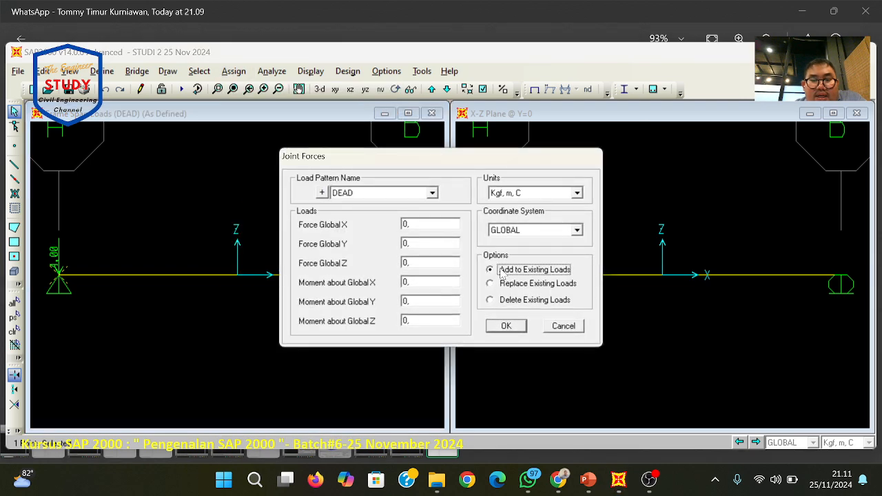
double_click(405, 263)
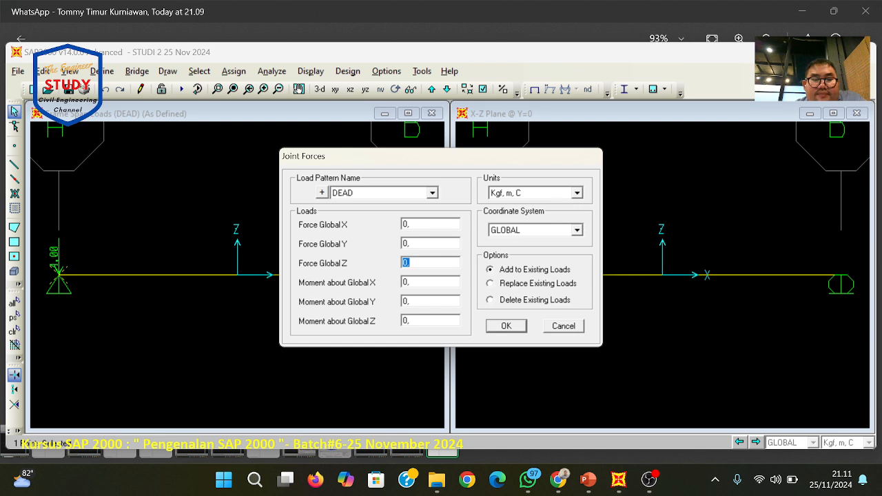
left_click(563, 326)
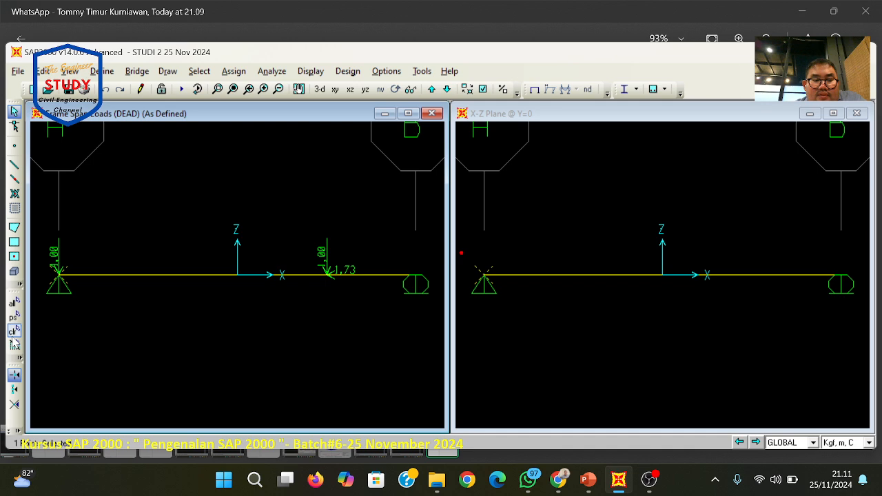
left_click(15, 332)
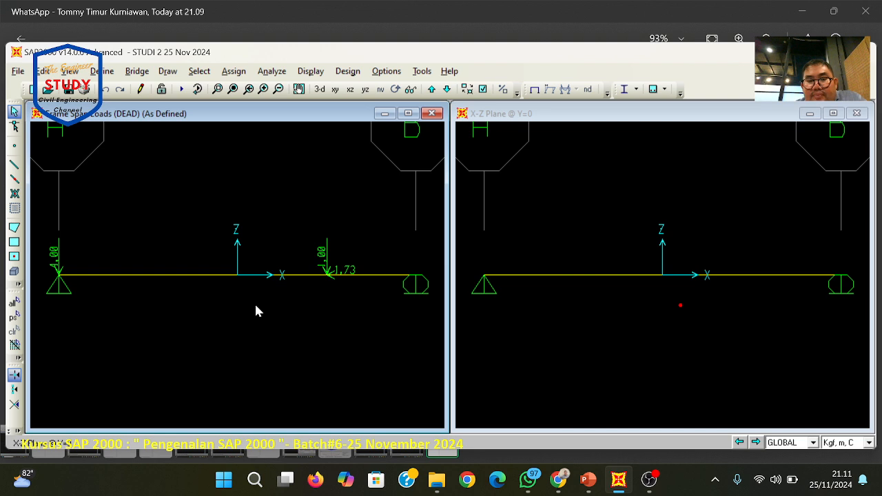
- Dismiss the message notification and redisplay the DEAD frame span loading forces as defined, with joint loads and span loading values
left_click(317, 72)
mouse_move(323, 106)
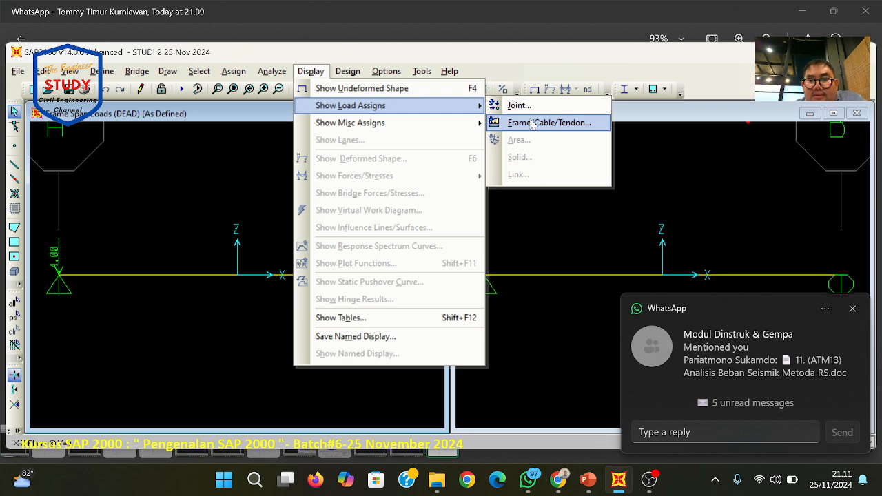
left_click(852, 309)
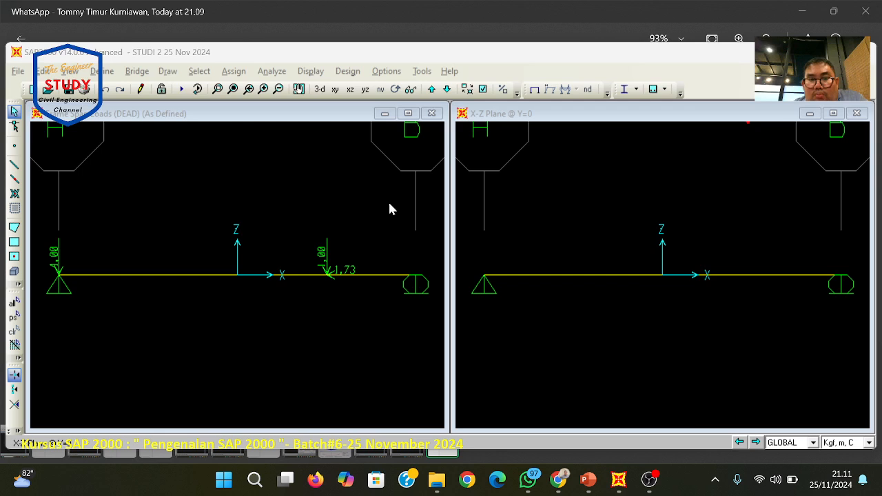
left_click(310, 71)
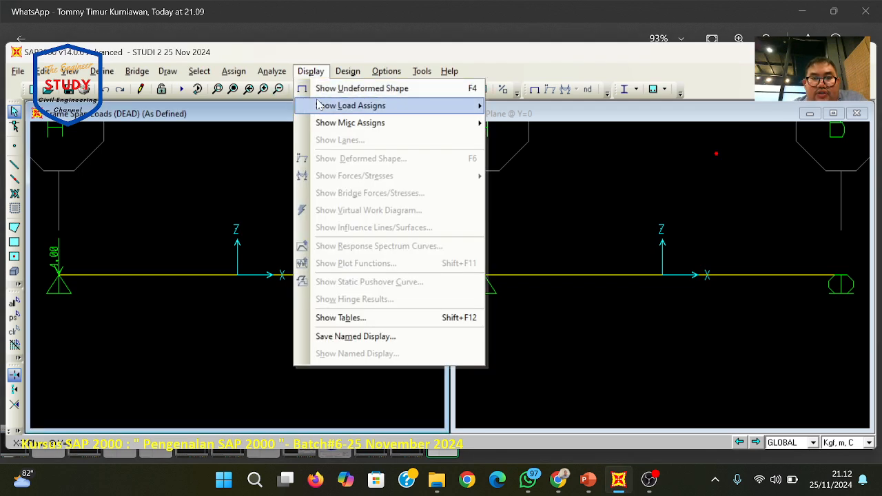
mouse_move(319, 104)
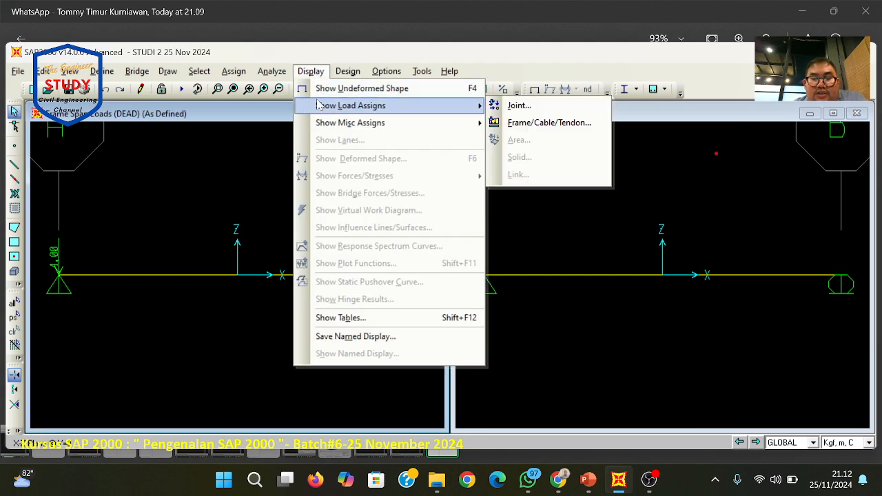
left_click(514, 125)
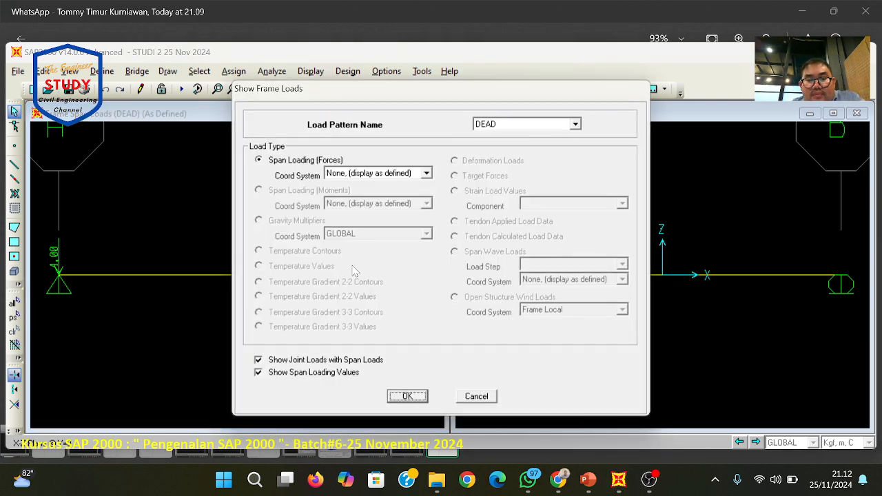
left_click(405, 396)
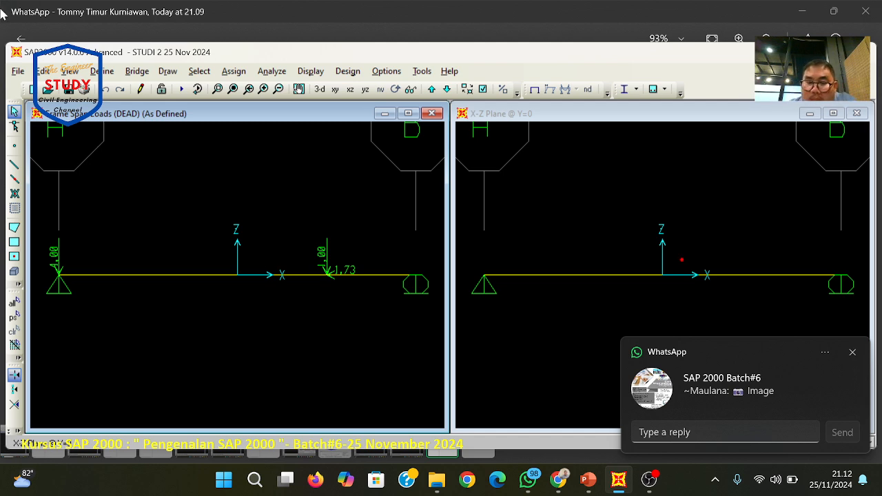
- Check the Studi-2 slide in PowerPoint, then view the newest participant image of loads and reactions in the SAP 2000 Batch#6 WhatsApp chat
left_click(594, 483)
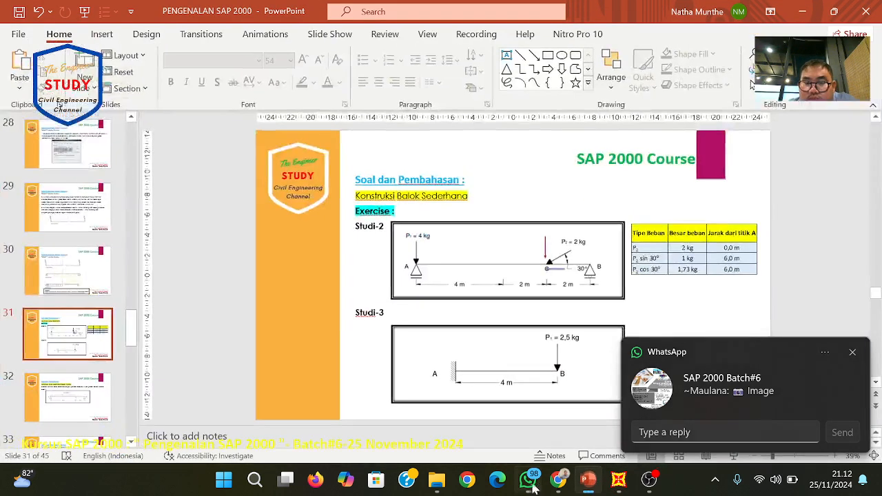
left_click(531, 484)
key("Escape")
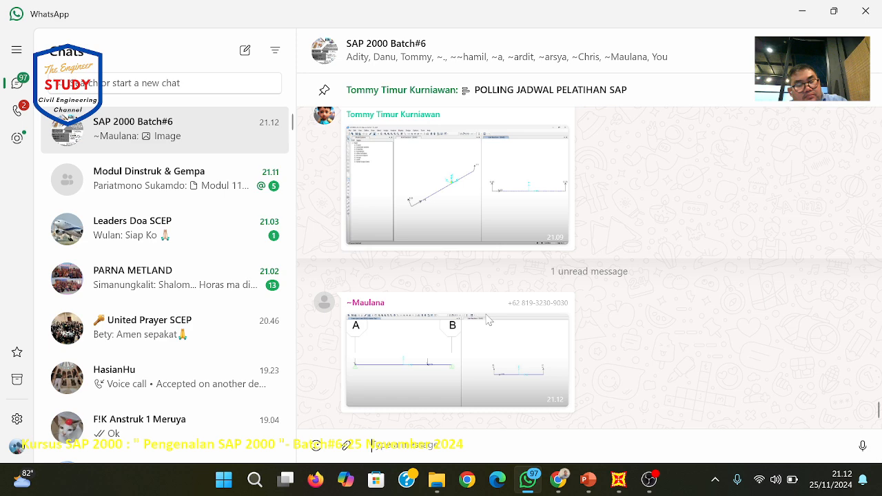
left_click(488, 350)
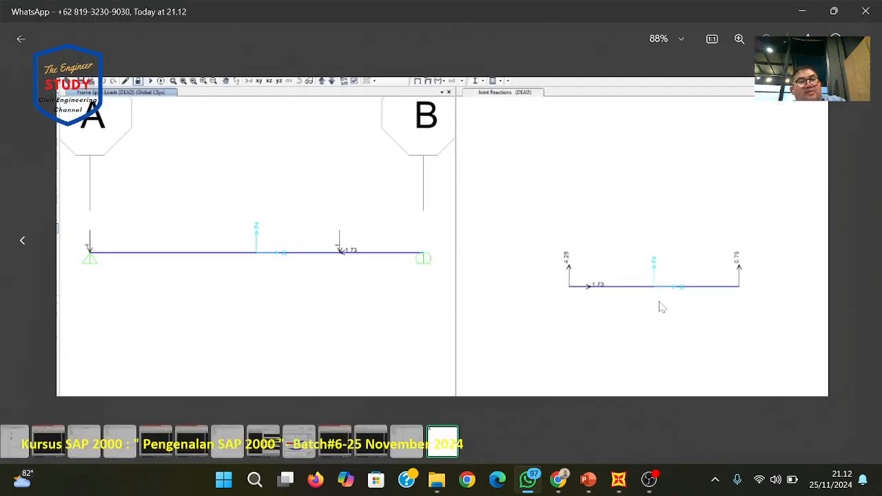
key("Escape")
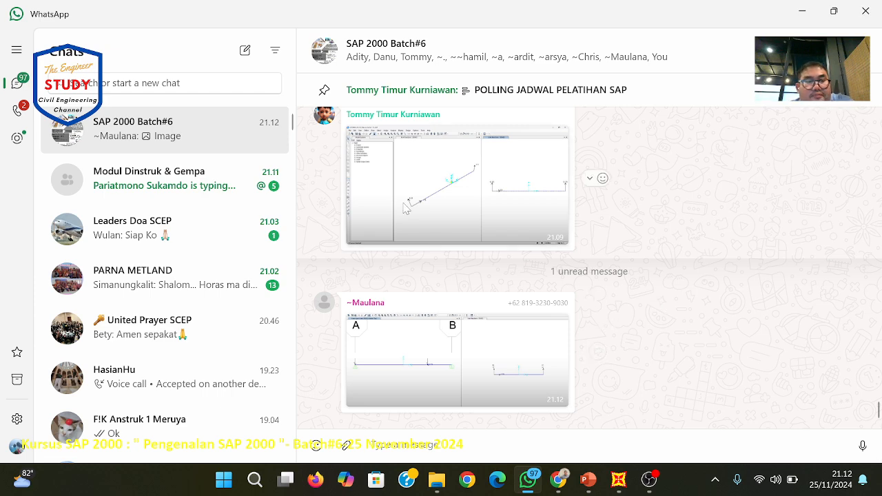
- Switch back to the beam model in SAP2000 and dismiss the new message notification
left_click(618, 481)
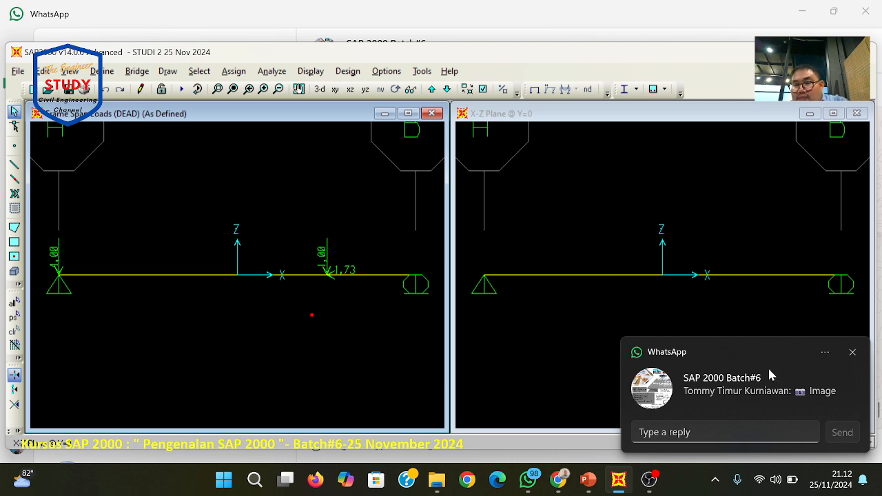
left_click(852, 352)
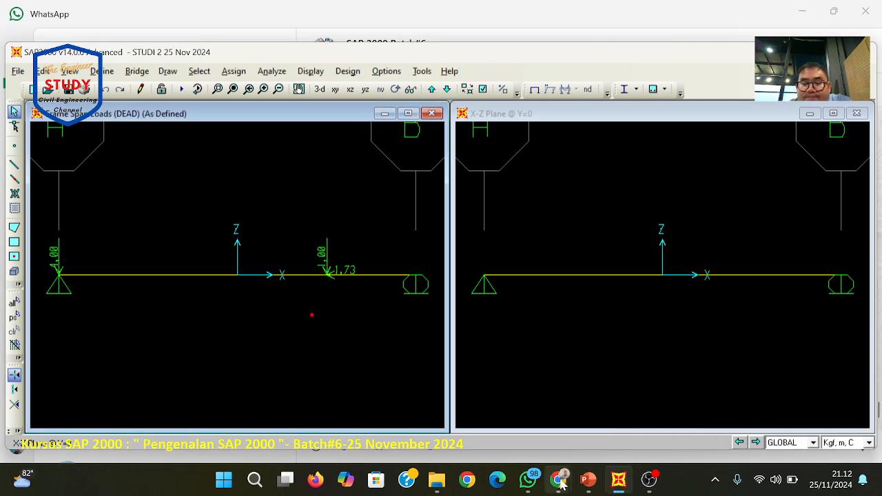
- Switch to WhatsApp to examine the joint reactions screenshot shared in the group chat, and return to SAP2000
left_click(527, 480)
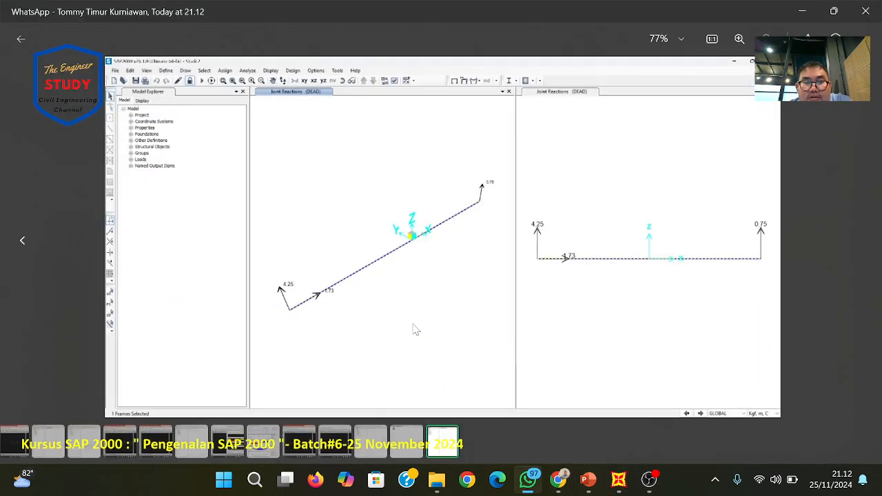
scroll(414, 328, "up", 1)
scroll(413, 328, "down", 1)
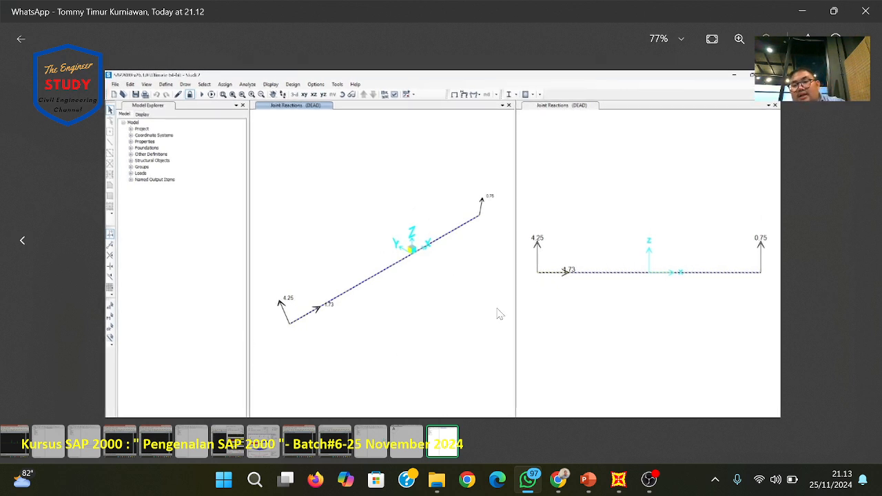
key("Escape")
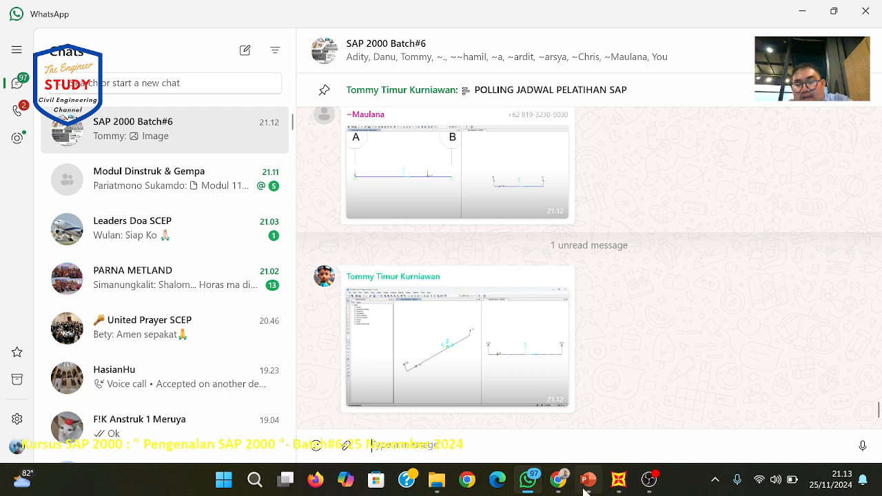
mouse_move(596, 491)
left_click(618, 480)
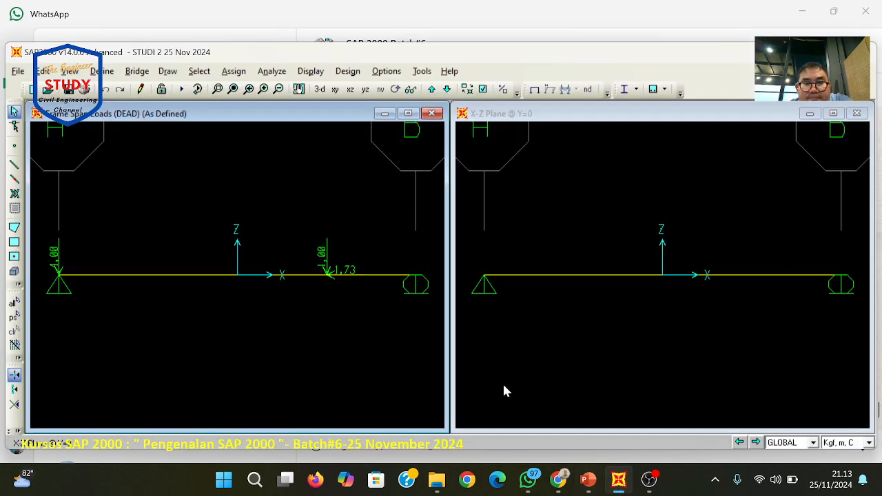
- Switch to the PowerPoint course slides and review the Studi-3 cantilever exercise and the following distributed-load slide
left_click(588, 480)
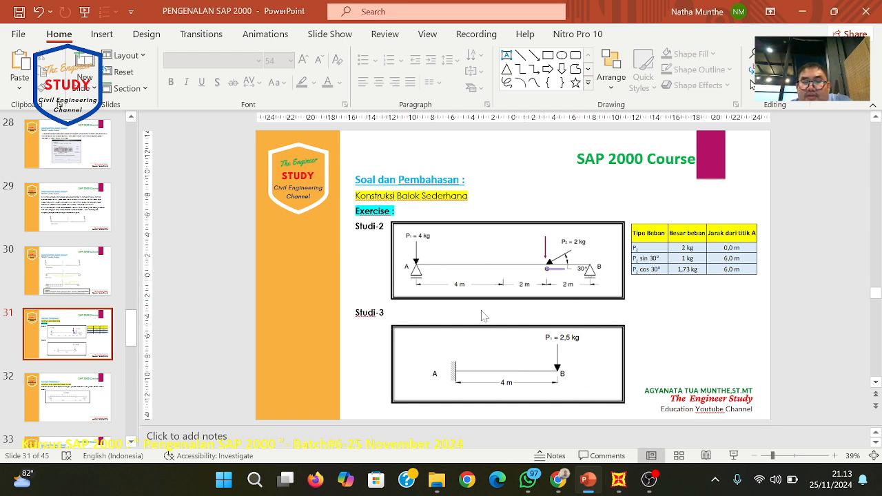
scroll(545, 362, "down", 1)
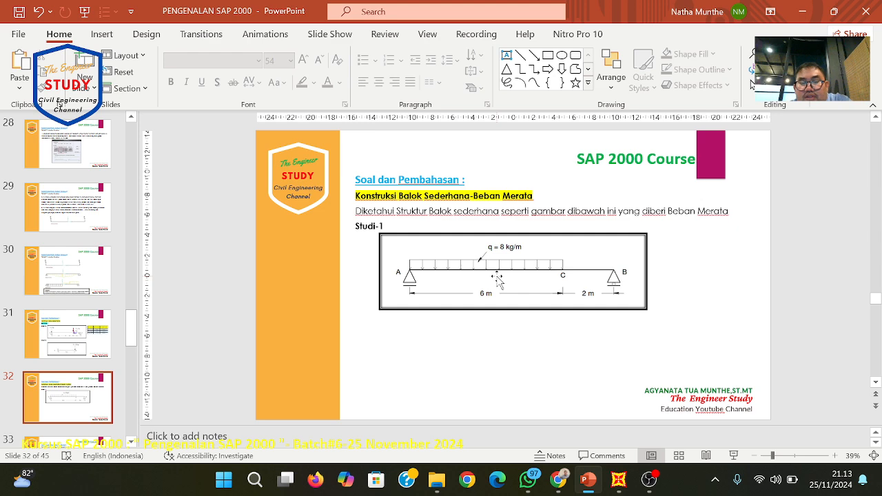
scroll(497, 279, "down", 1)
scroll(497, 279, "up", 1)
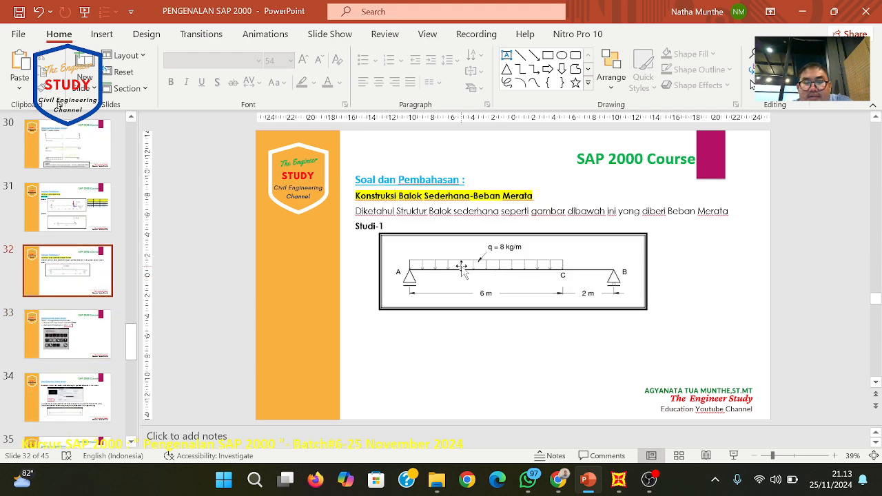
scroll(461, 269, "up", 1)
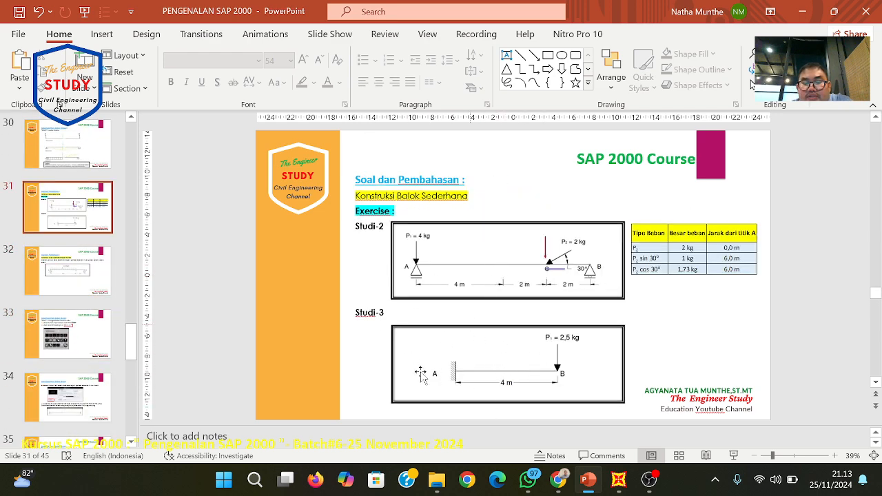
- Switch to SAP2000 and save a copy of the model as STUDI 3 25 Nov 2024
left_click(616, 481)
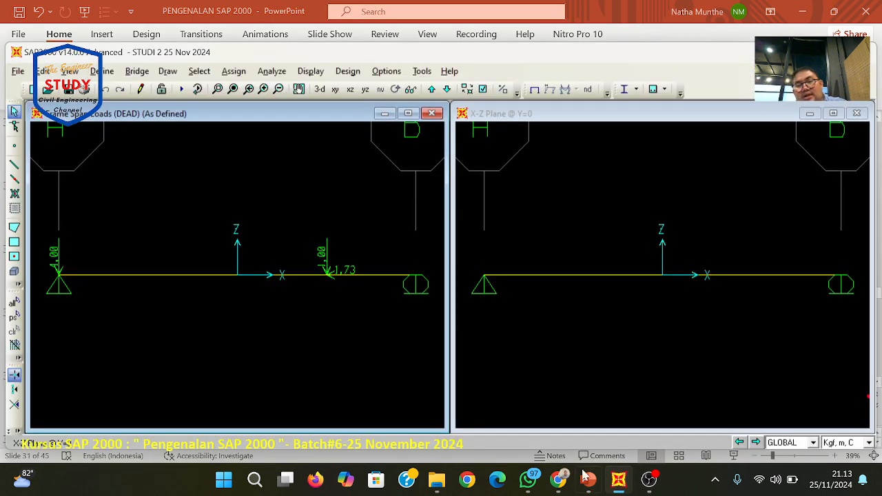
left_click(19, 71)
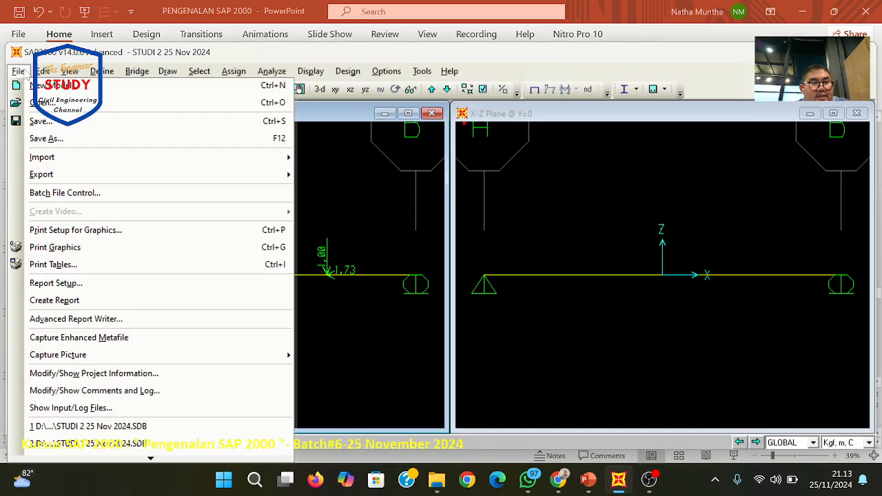
left_click(46, 139)
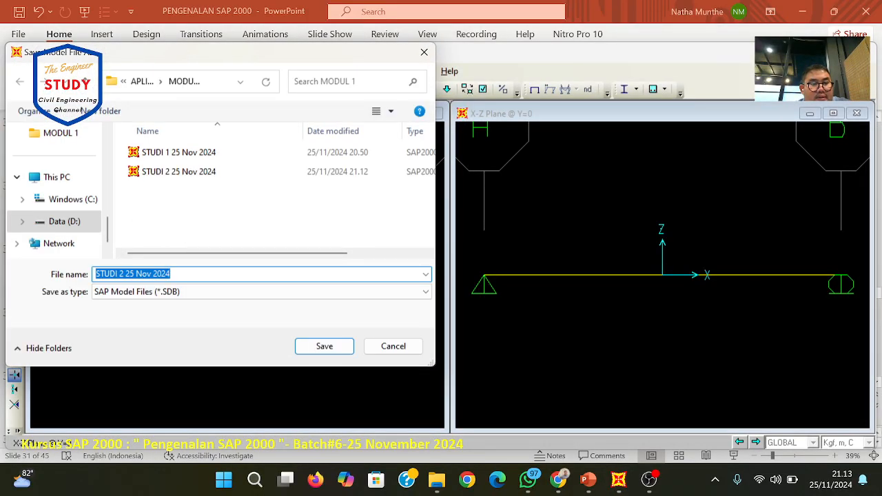
left_click(122, 273)
key("BackSpace")
type("3")
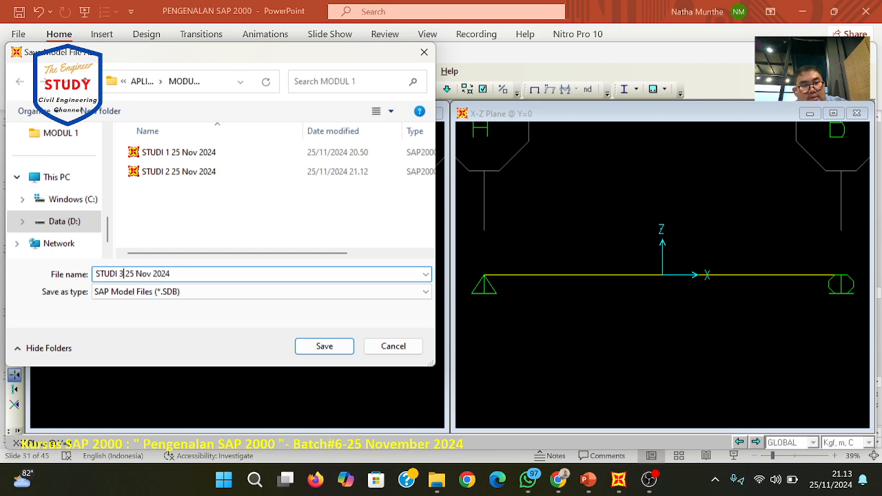
left_click(319, 345)
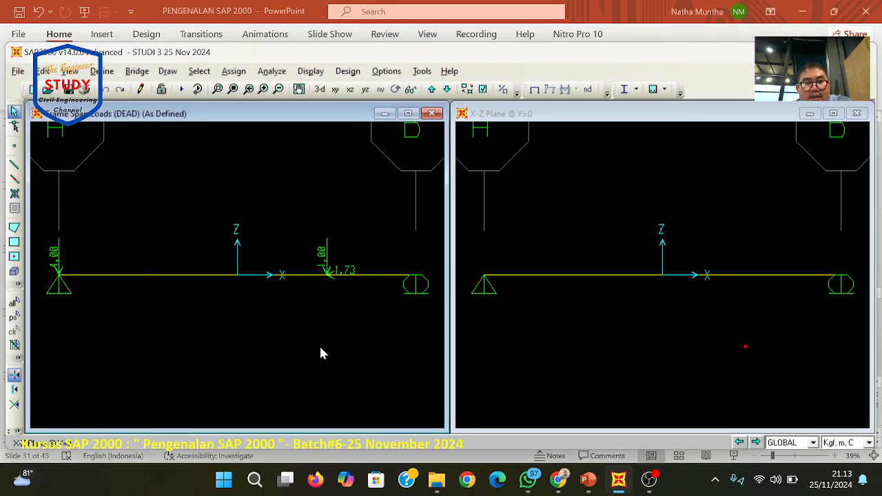
- Return to PowerPoint and check the span, support and load in the Studi-3 exercise diagram
left_click(618, 481)
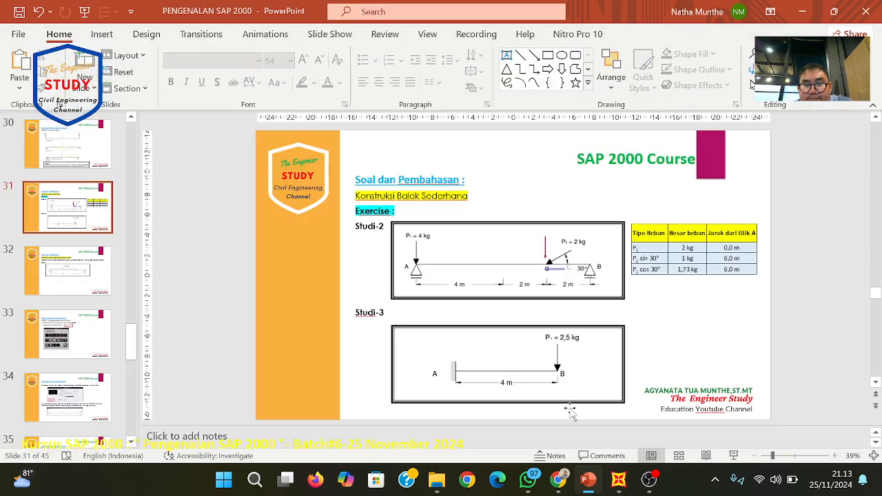
scroll(569, 387, "down", 1)
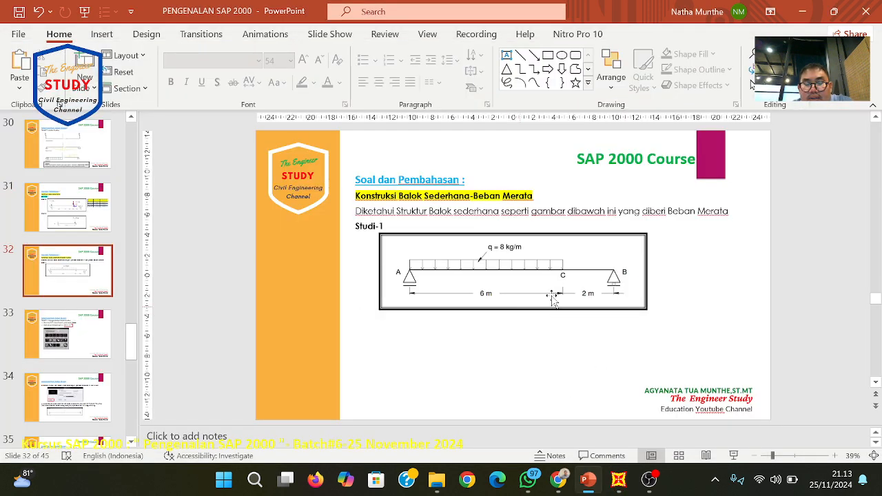
scroll(538, 364, "up", 1)
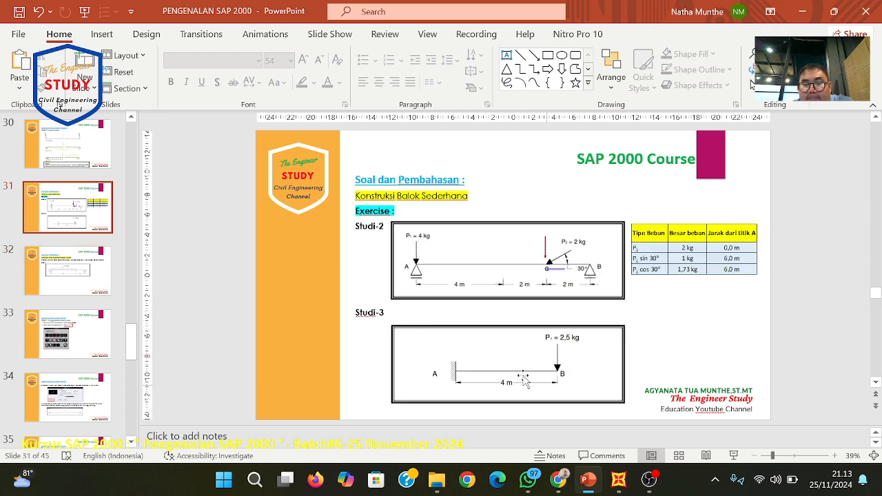
- Switch to SAP2000 and delete the existing beam together with its supports and loads
left_click(619, 485)
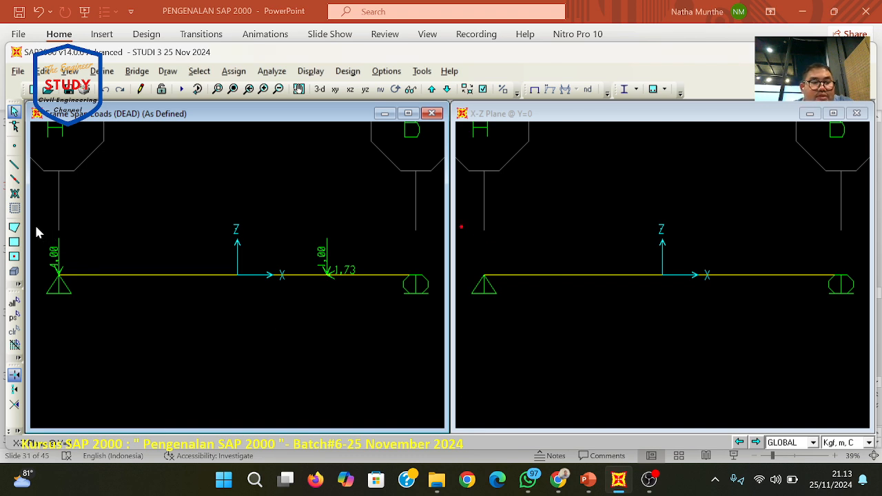
left_click_drag(37, 219, 430, 321)
key("Delete")
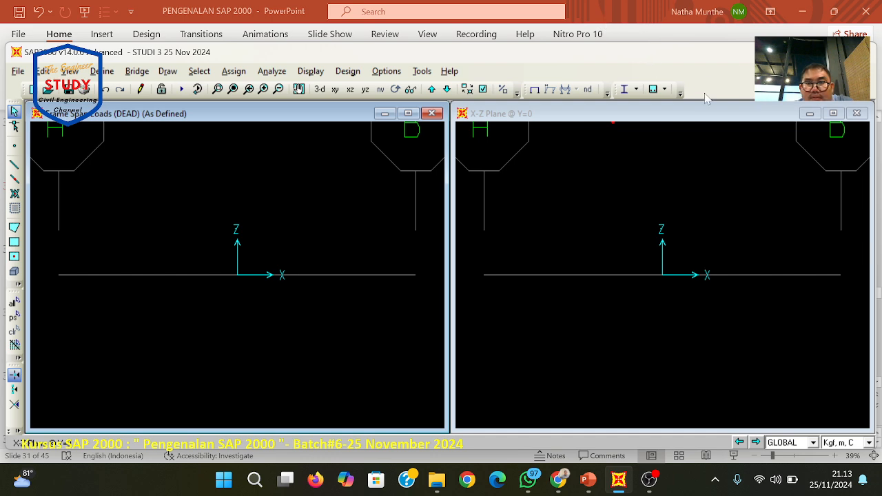
left_click(690, 147)
left_click(193, 201)
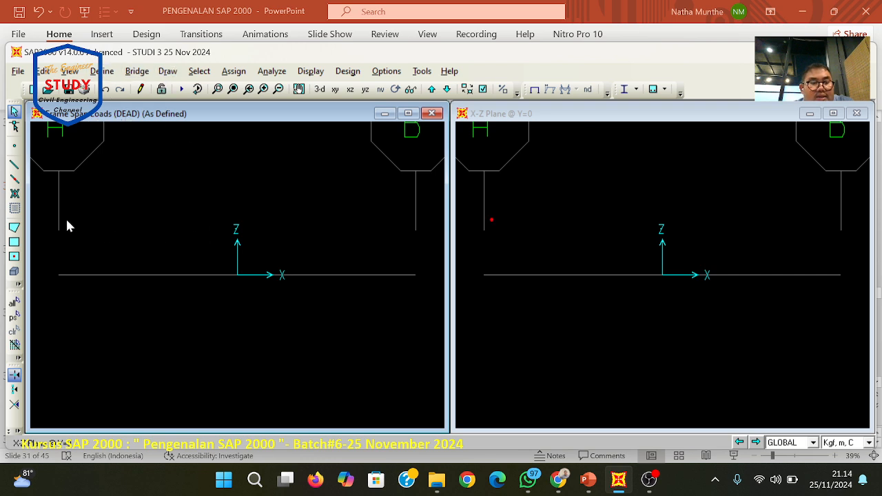
- Set the X ordinate of grid line A to 0 m in the GLOBAL grid system
right_click(156, 275)
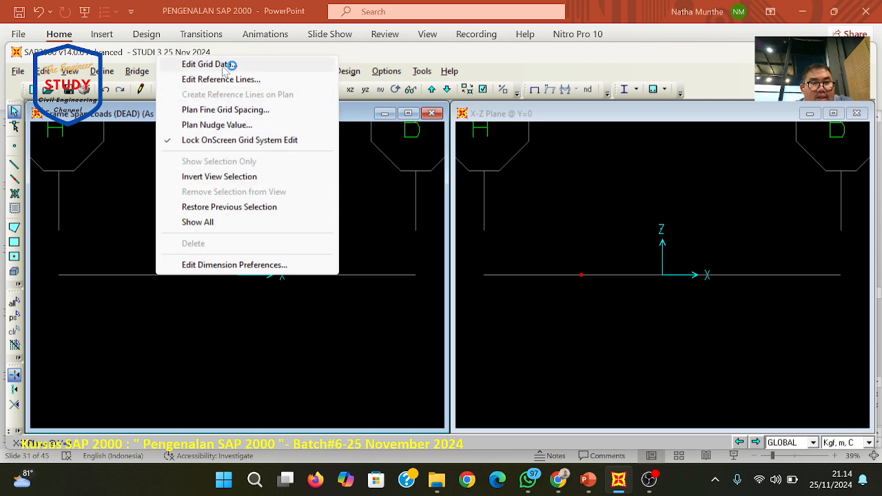
left_click(339, 240)
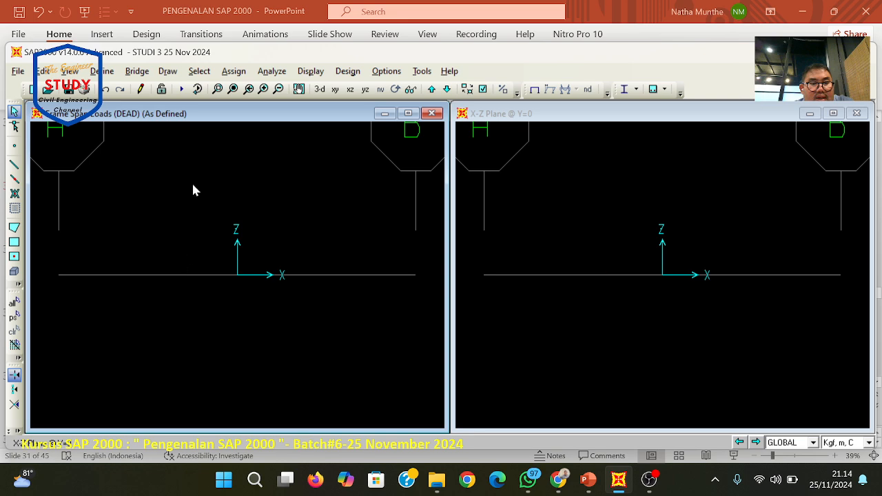
right_click(177, 278)
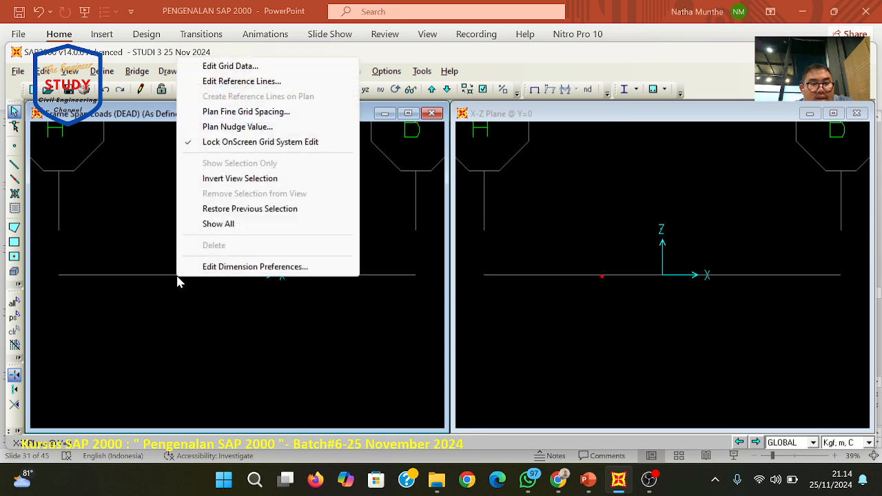
left_click(238, 66)
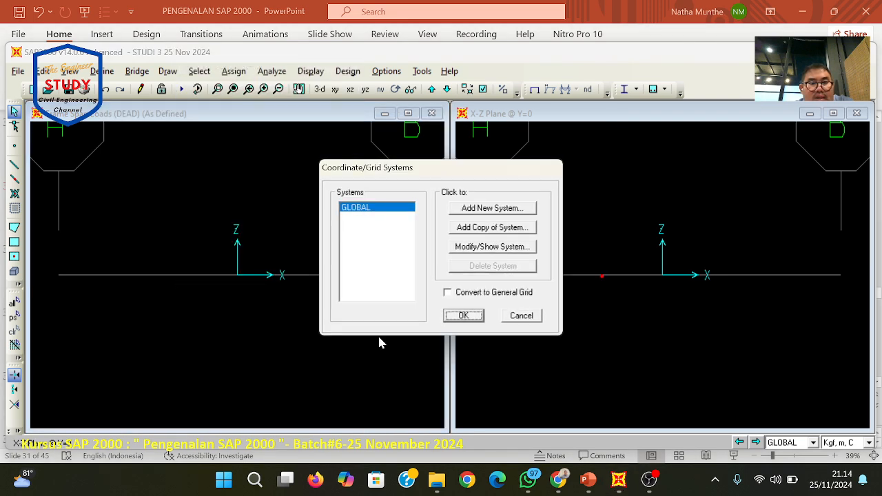
left_click(468, 248)
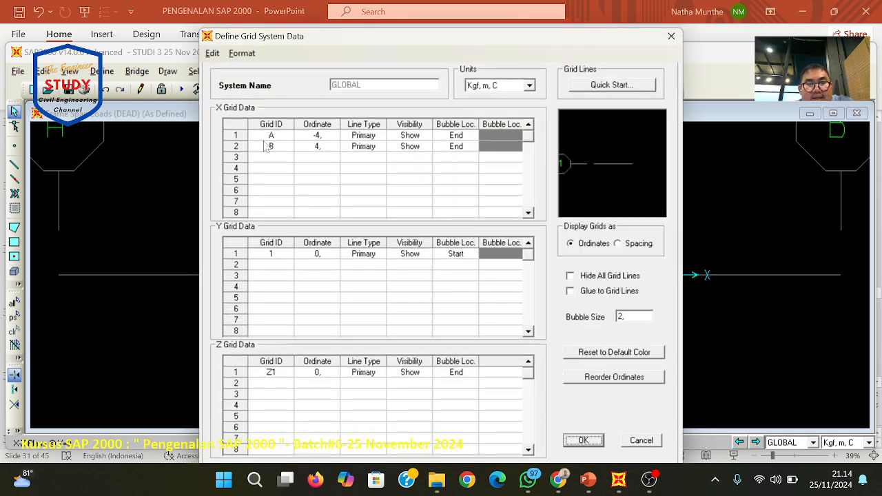
left_click(318, 137)
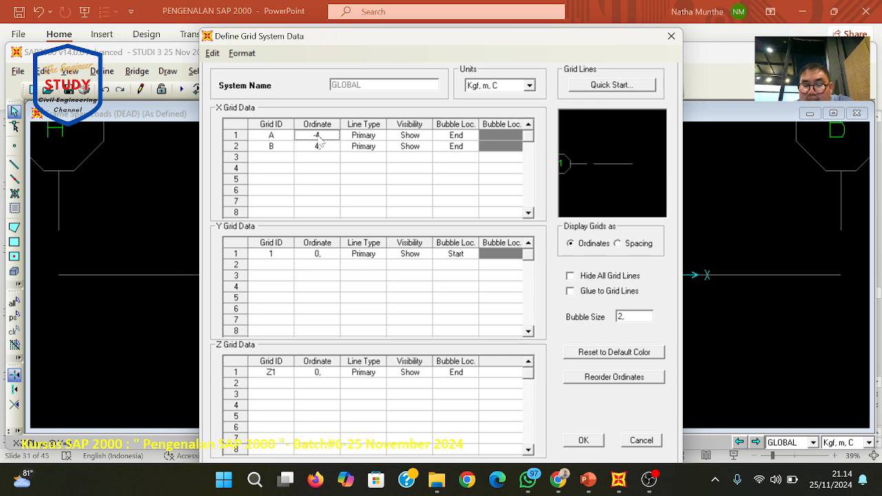
type("0")
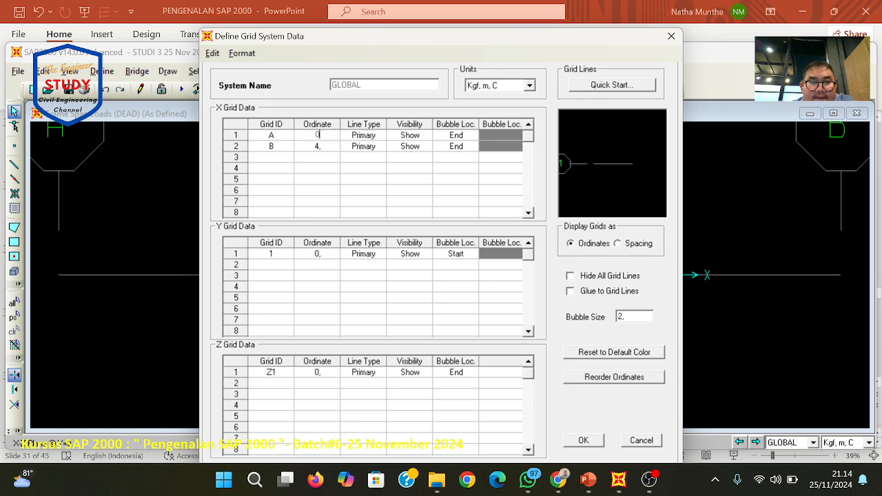
left_click(320, 147)
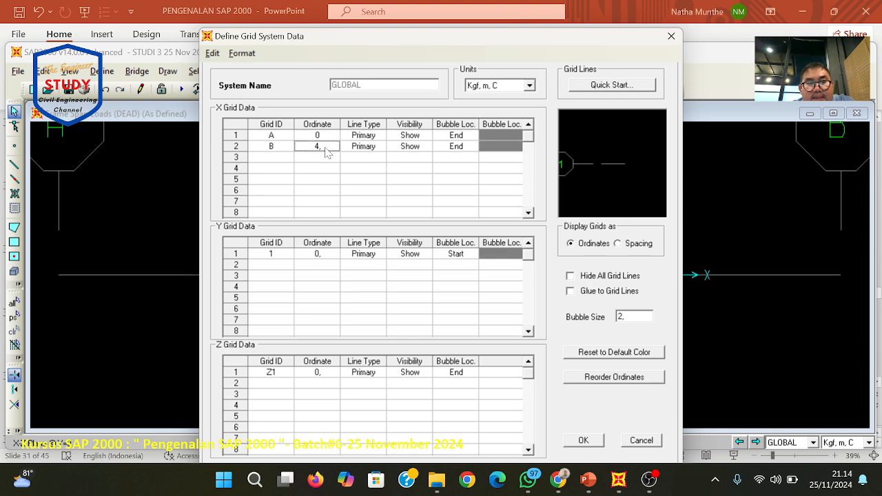
left_click(599, 443)
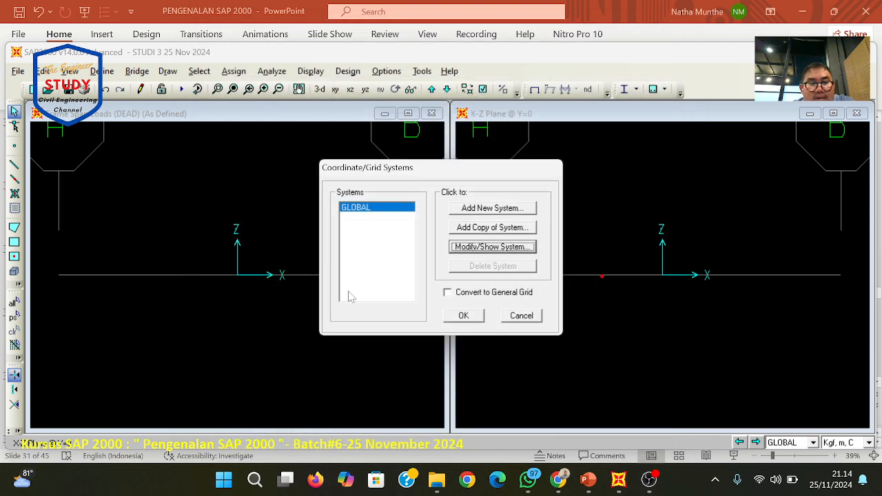
left_click(477, 315)
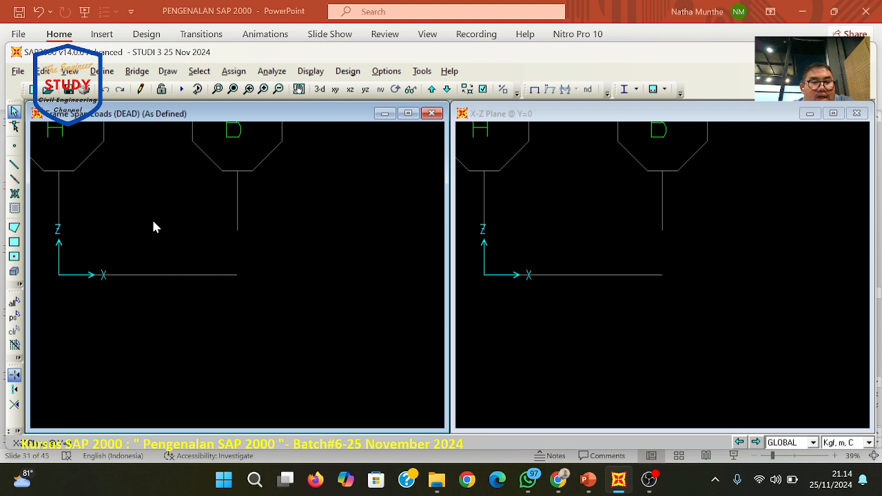
- Restore the full view in both model windows to fit the shortened grid, dismissing the WhatsApp notification
left_click(234, 90)
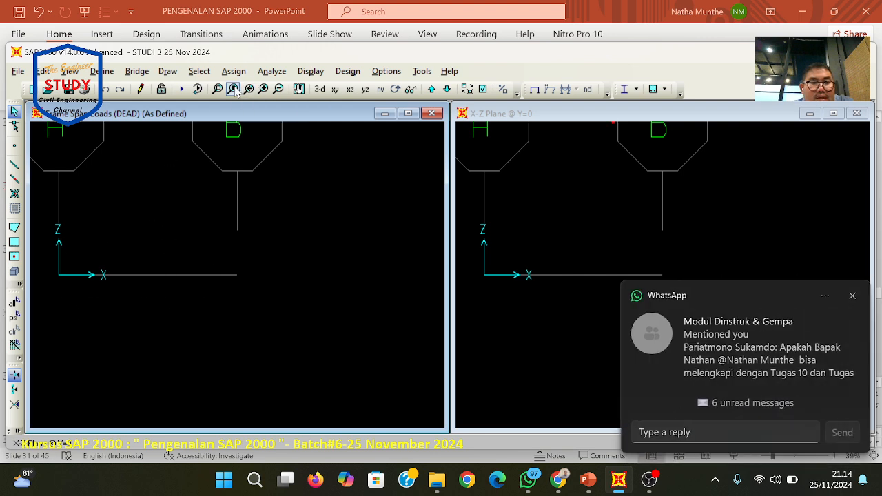
left_click(852, 298)
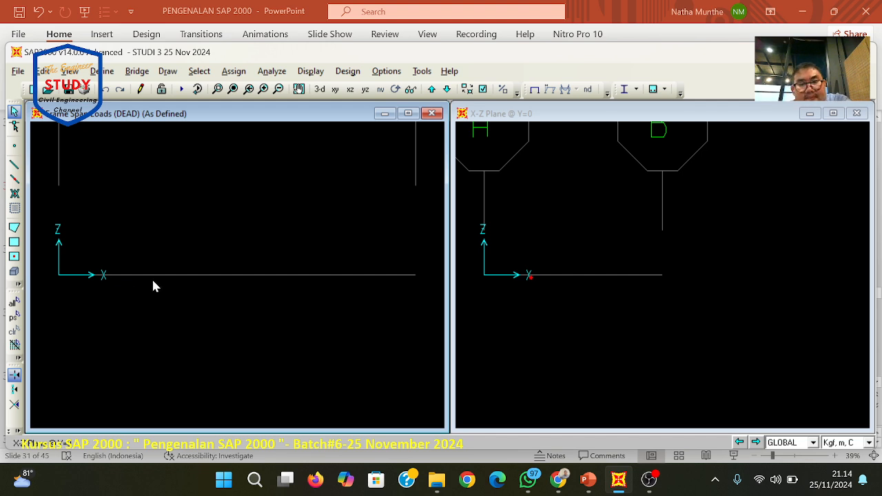
left_click(532, 232)
left_click(233, 89)
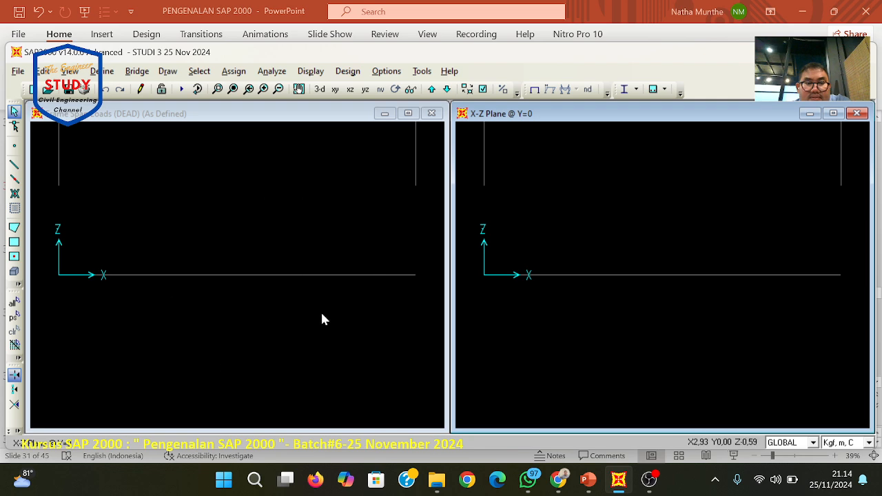
- Check the SAP 2000 Batch#6 chat in WhatsApp for new submissions and return to SAP2000
left_click(588, 481)
left_click(588, 481)
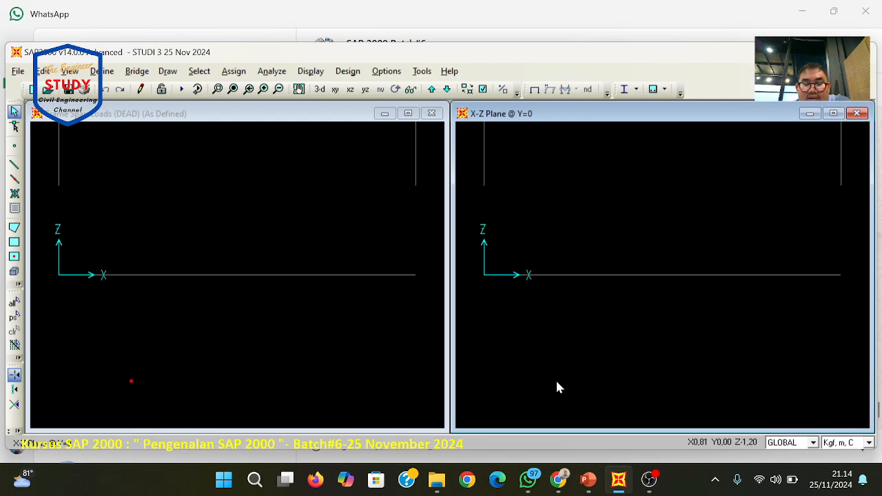
left_click(529, 480)
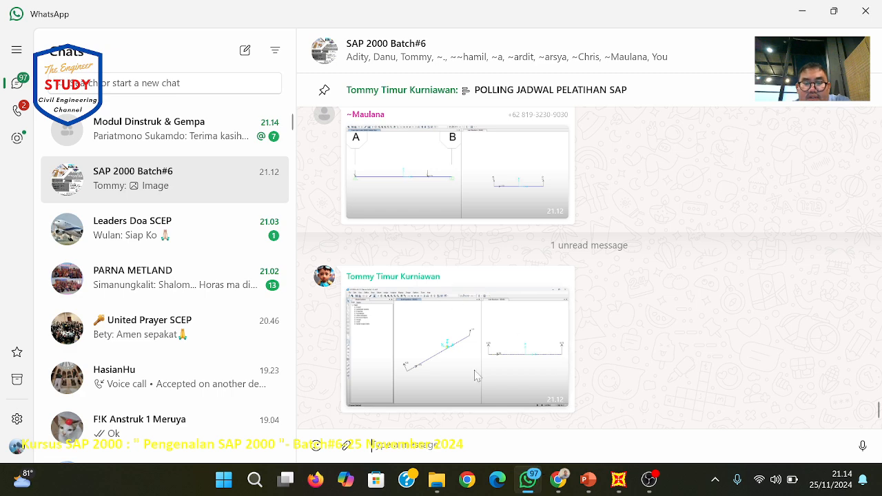
left_click(618, 481)
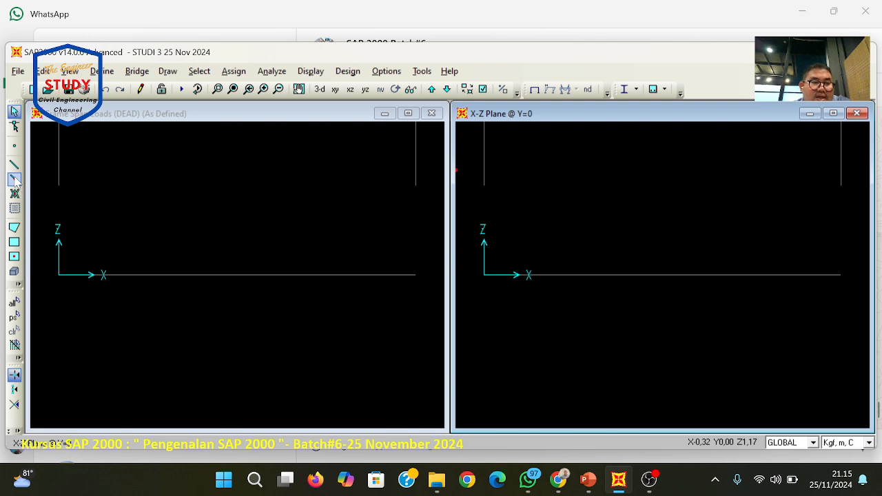
- Quick-draw a straight frame with section FSEC1 and continuous moment releases along the horizontal grid line
left_click(14, 179)
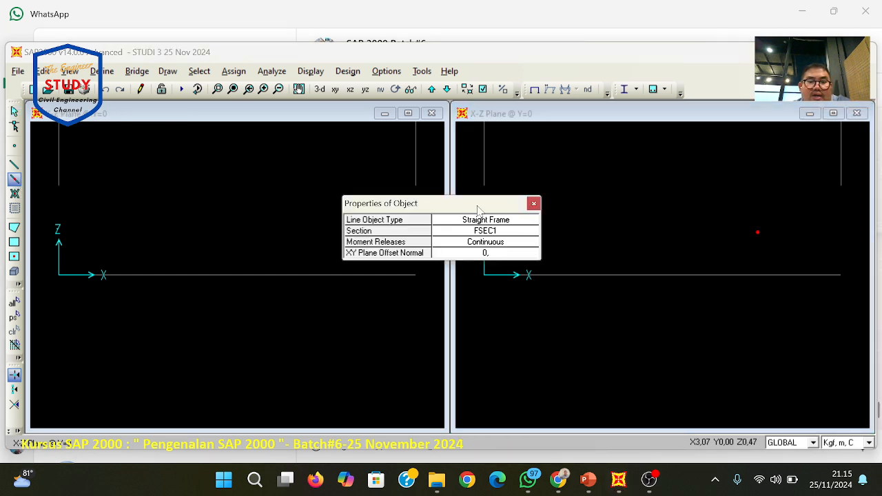
left_click_drag(441, 208, 573, 145)
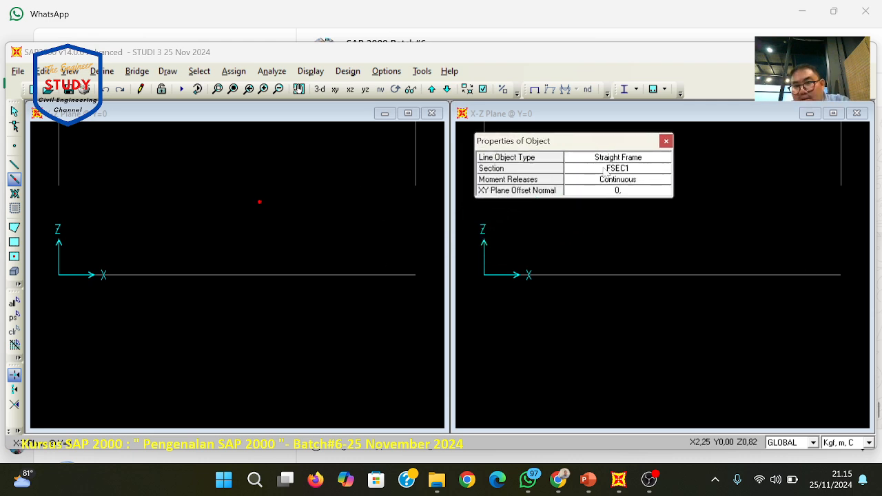
left_click(201, 282)
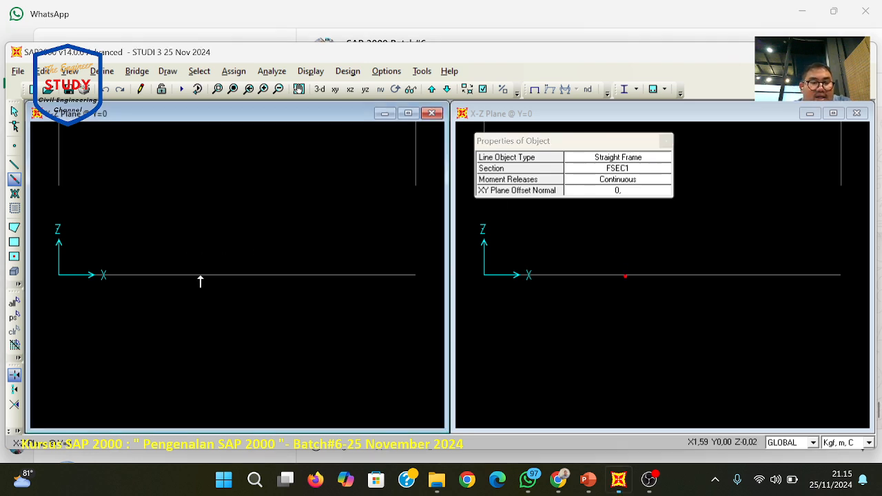
left_click(665, 141)
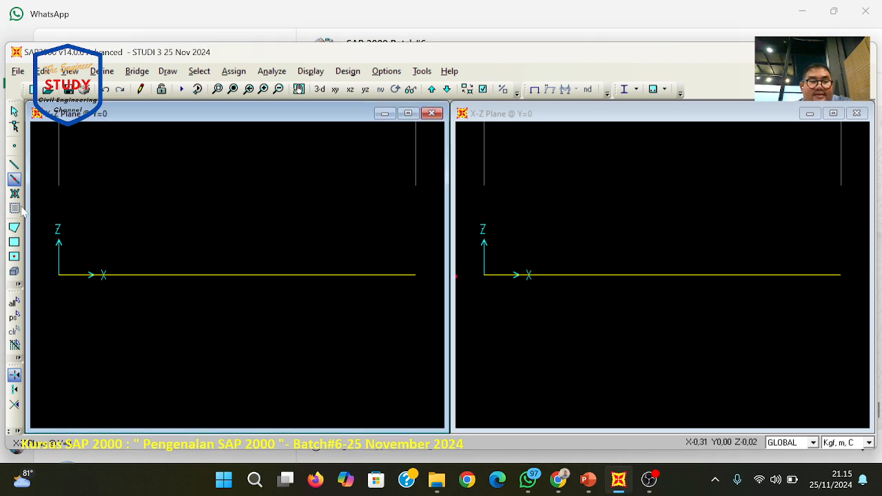
left_click(14, 112)
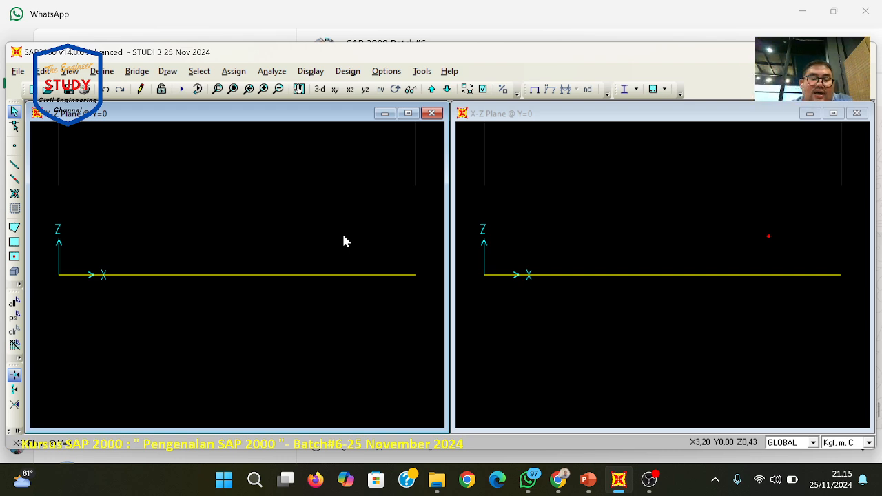
- Consult the Studi-3 sketch in PowerPoint and assign a fixed restraint to the beam's joint at the origin in SAP2000
left_click(588, 480)
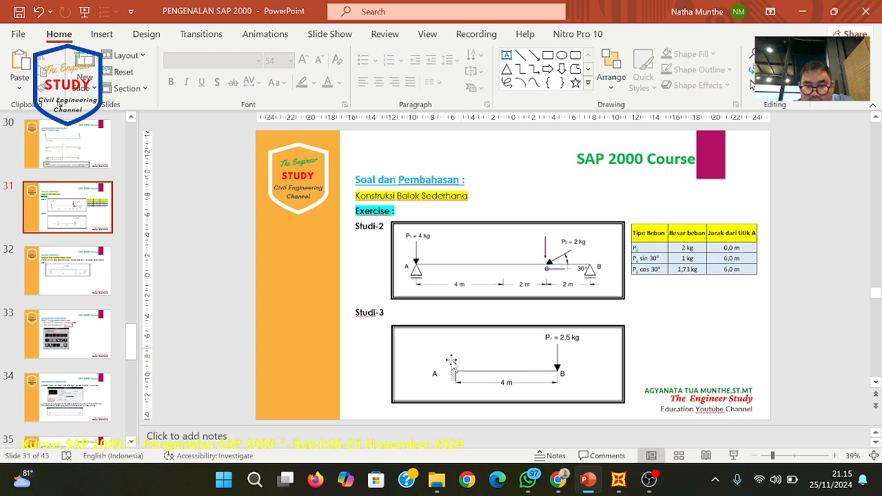
left_click(618, 481)
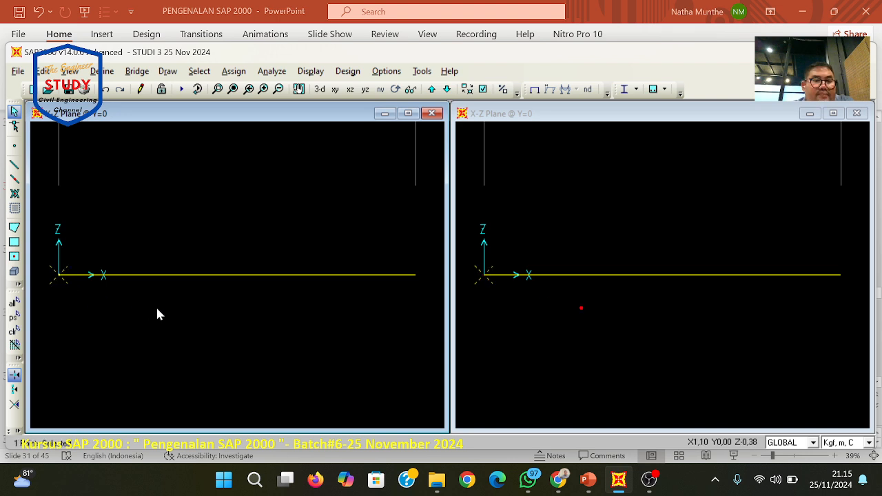
left_click(234, 72)
mouse_move(244, 91)
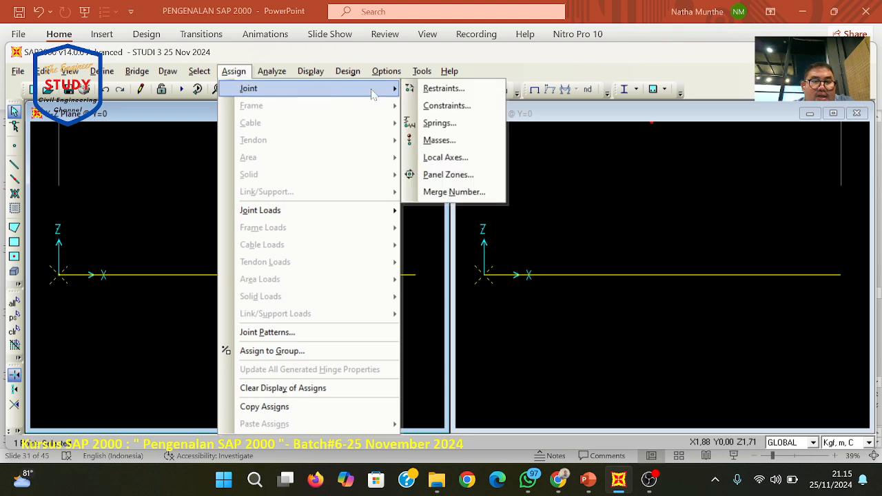
left_click(202, 152)
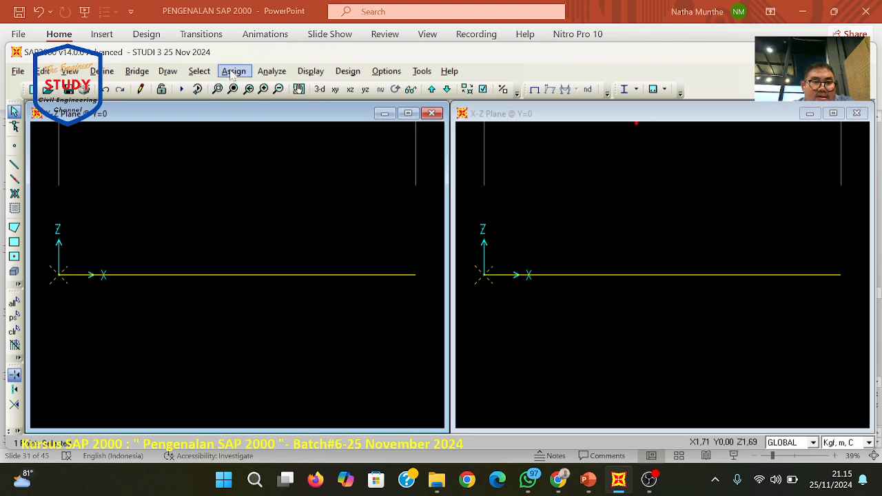
left_click(234, 71)
mouse_move(248, 87)
left_click(444, 87)
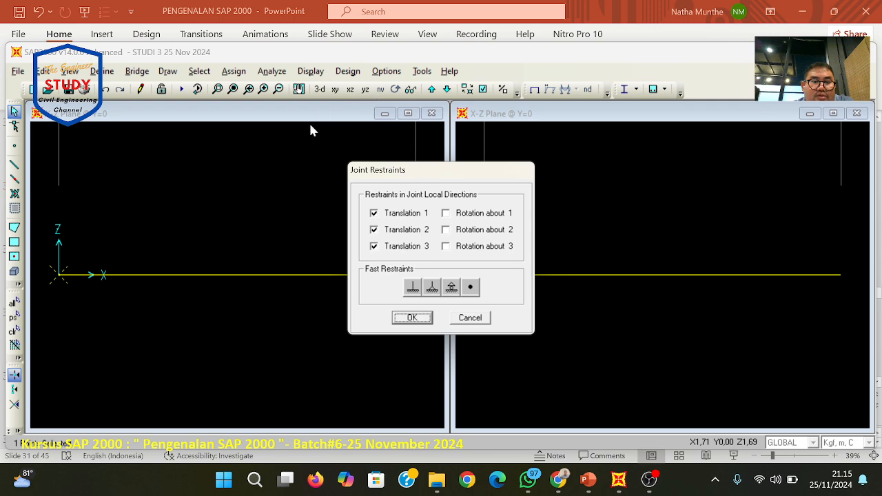
left_click(413, 288)
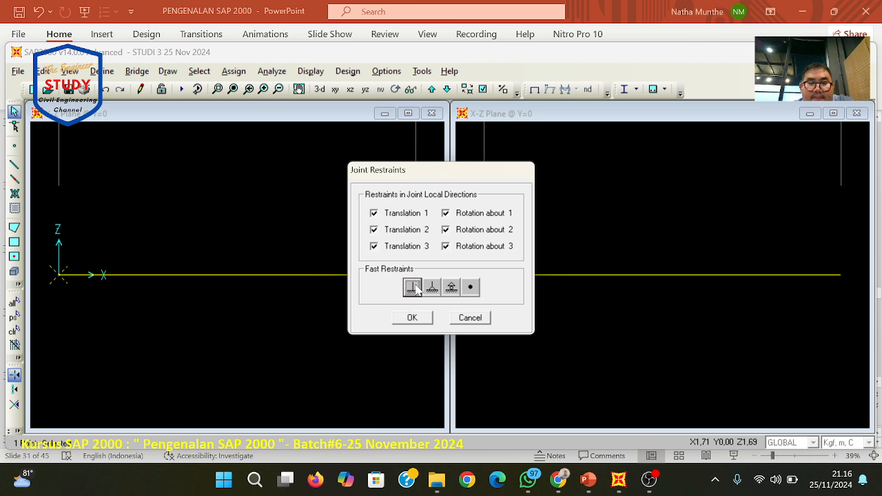
left_click(420, 318)
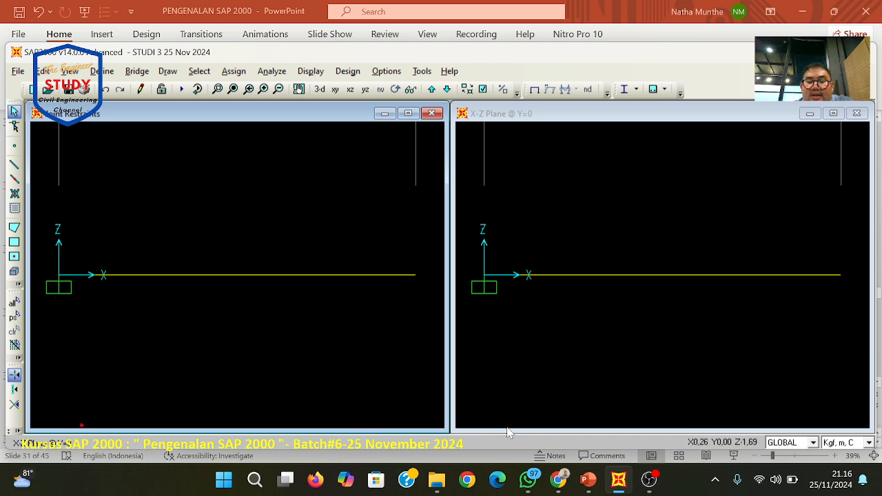
- Assign a DEAD joint force of -2,5 kgf in Global Z to the beam's free end, checking P1 on the PowerPoint slide
left_click(587, 479)
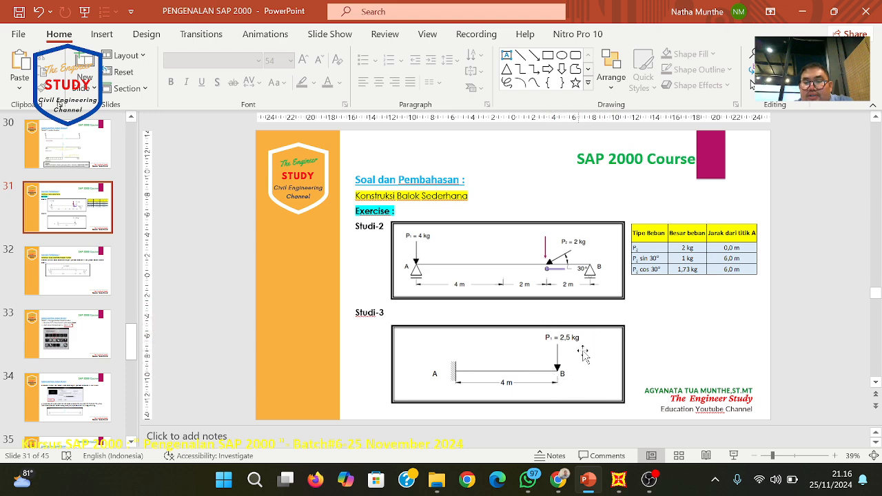
left_click(618, 489)
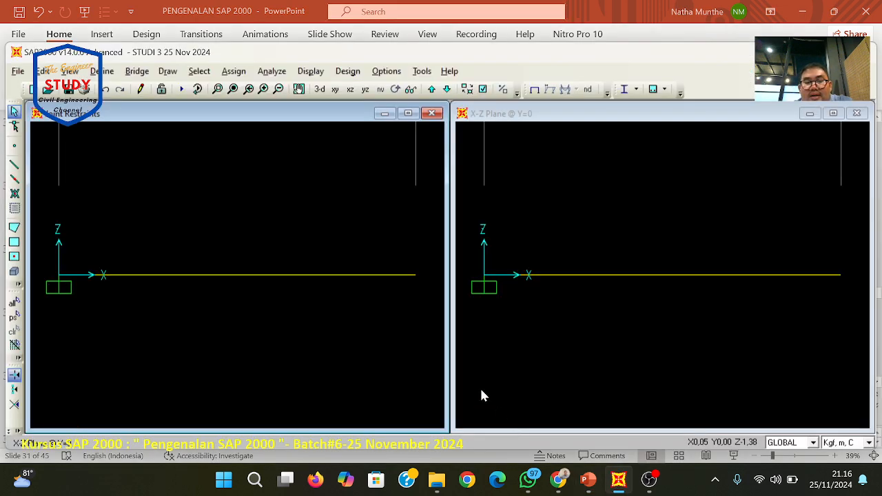
left_click(417, 276)
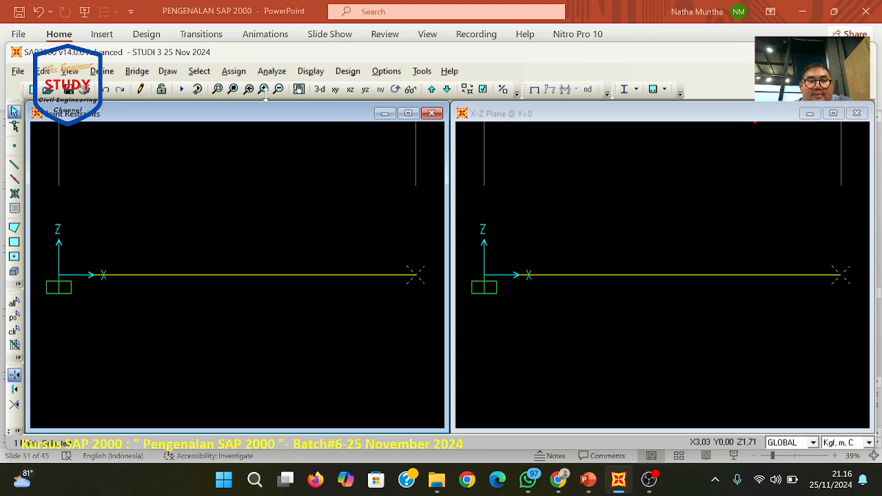
left_click(225, 71)
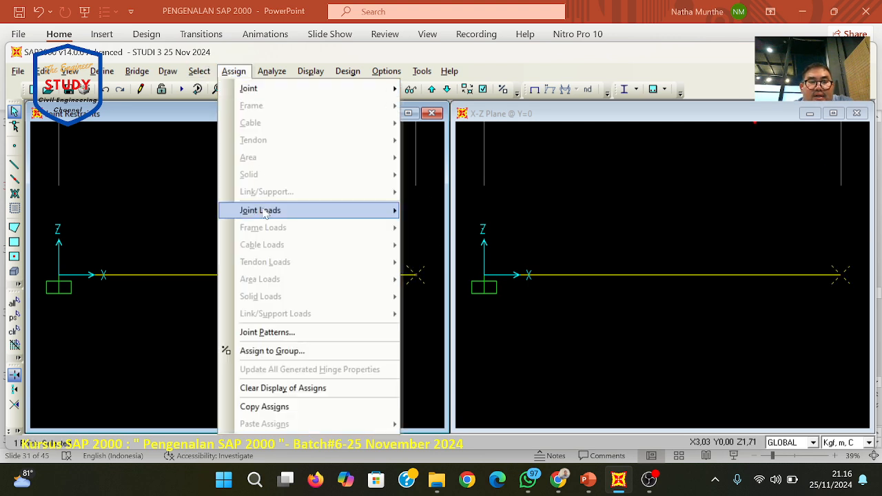
mouse_move(265, 214)
left_click(437, 210)
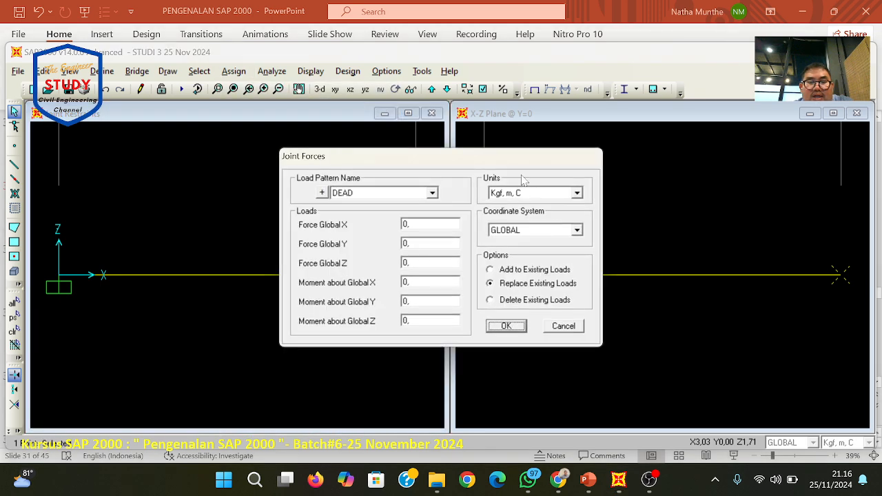
double_click(406, 263)
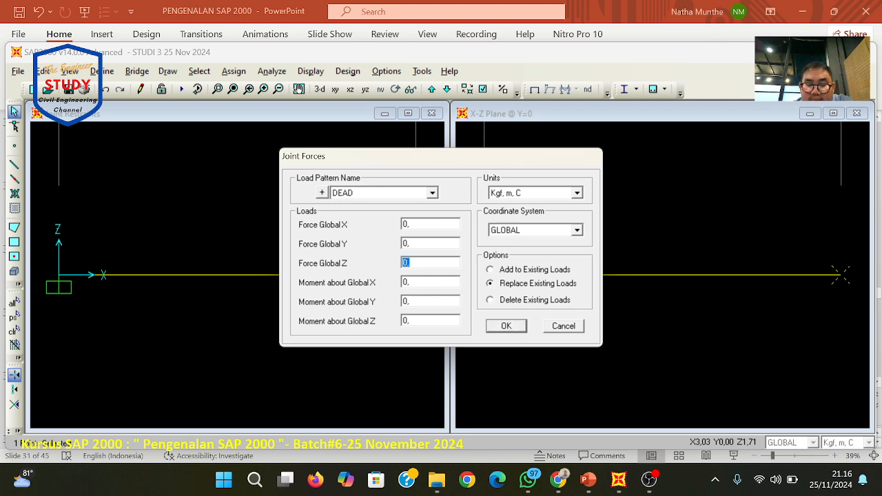
left_click(588, 480)
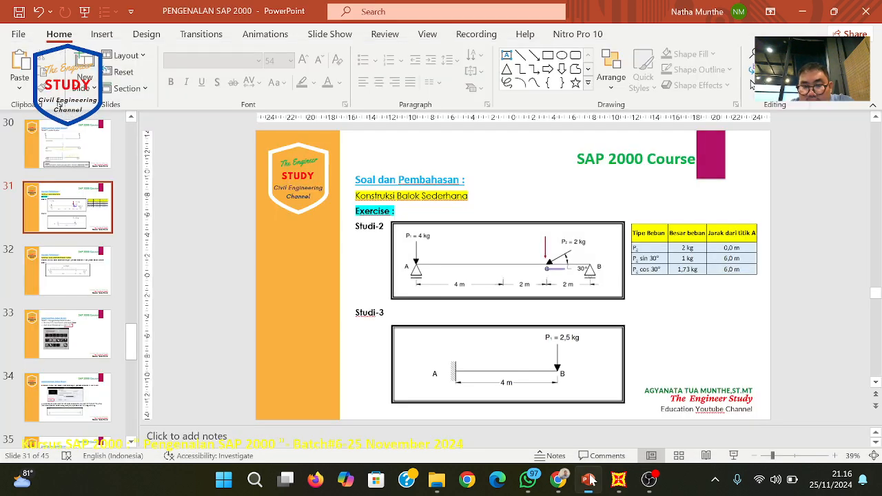
left_click(589, 480)
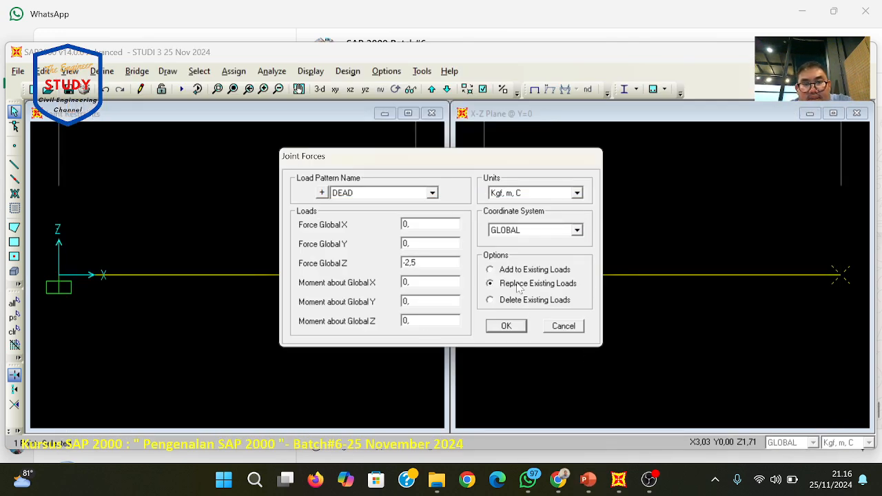
left_click(505, 323)
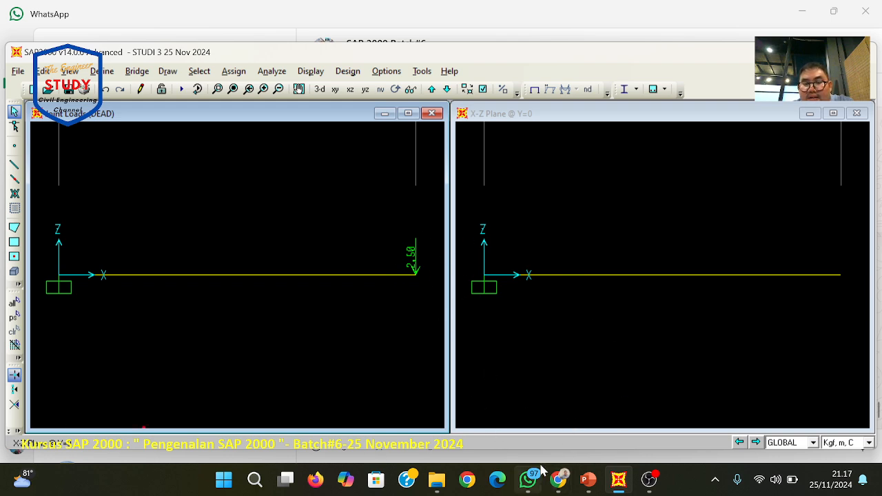
- Set the analysis degrees of freedom to Plane Frame in the XZ plane
left_click(271, 71)
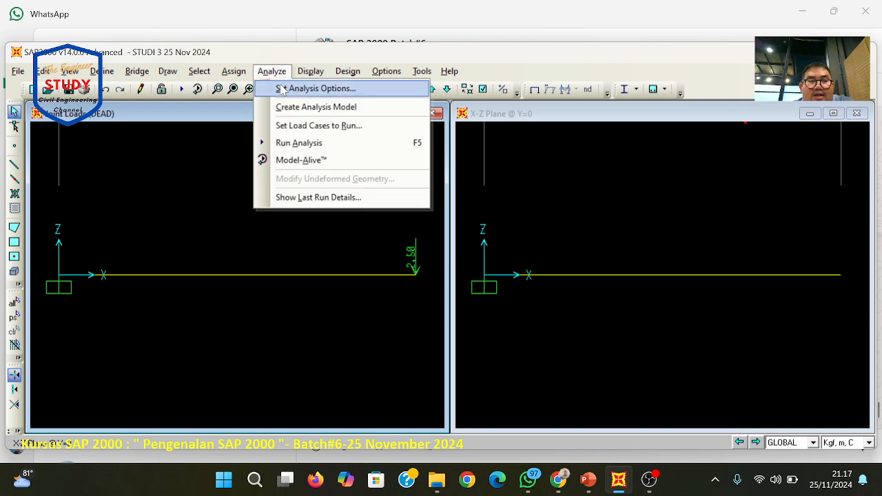
left_click(296, 87)
left_click(384, 244)
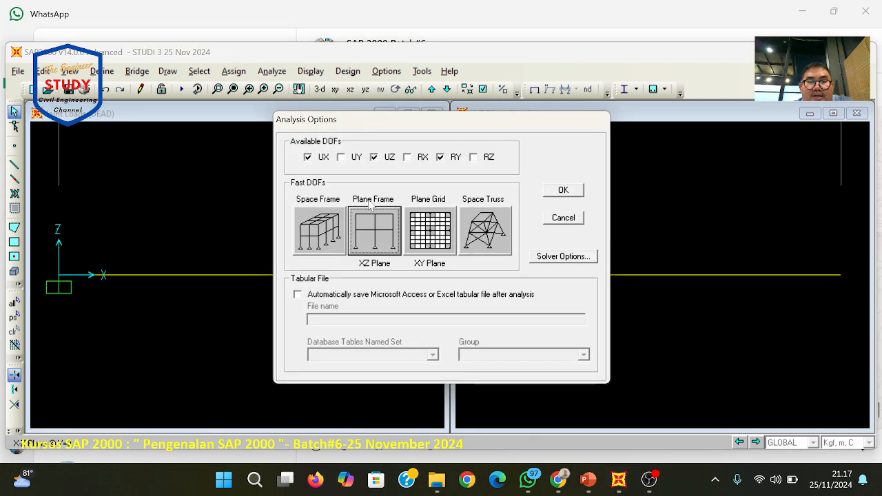
left_click(562, 190)
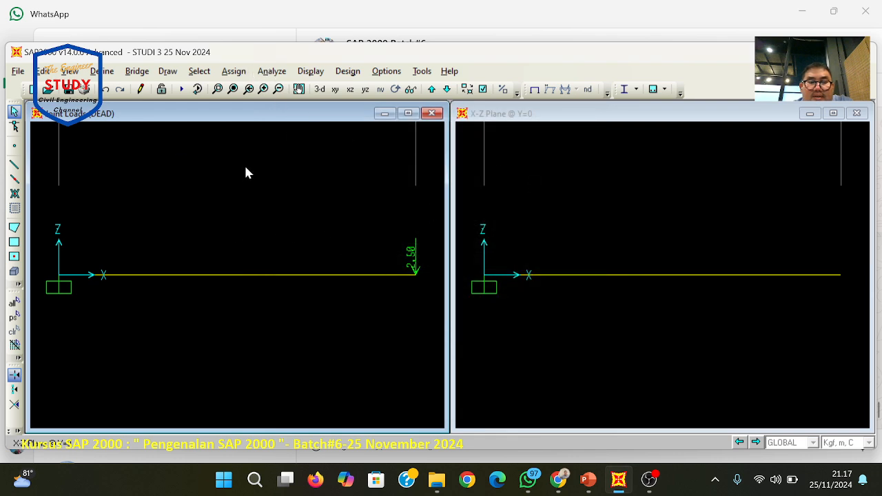
left_click(271, 71)
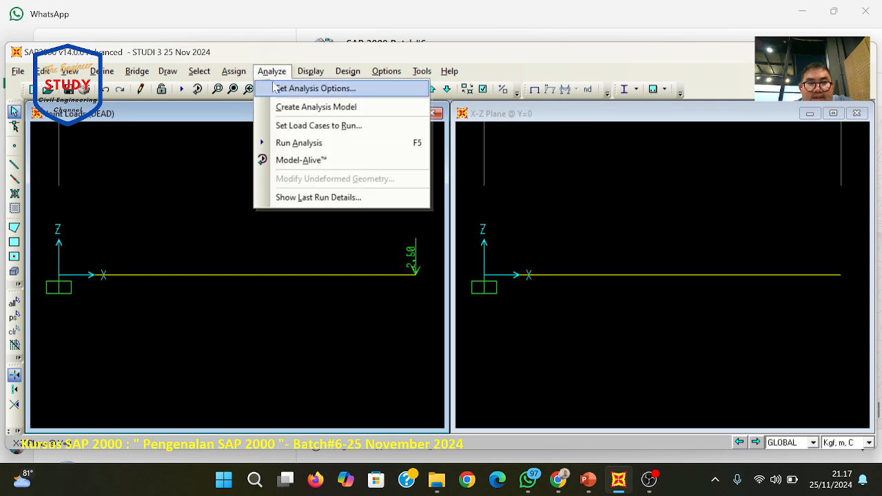
left_click(303, 87)
left_click(371, 238)
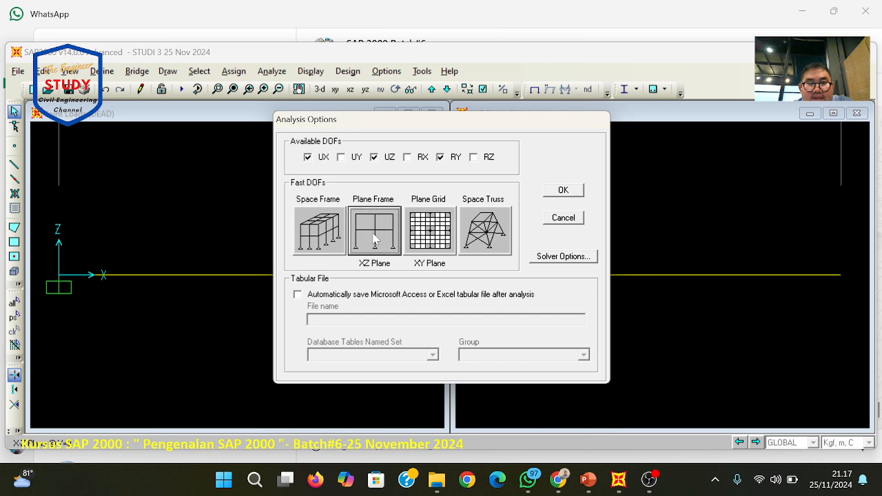
left_click(551, 193)
- Run the analysis for the DEAD and LIVE load cases, leaving the MODAL case out
left_click(273, 71)
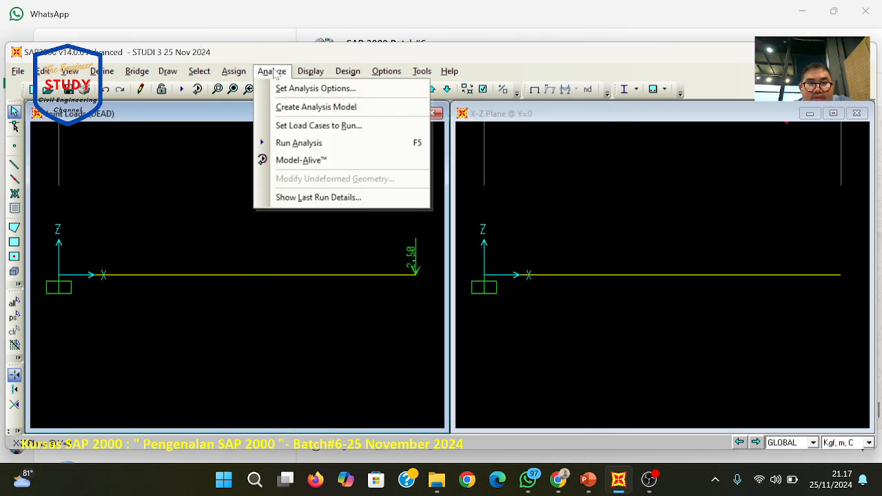
left_click(274, 127)
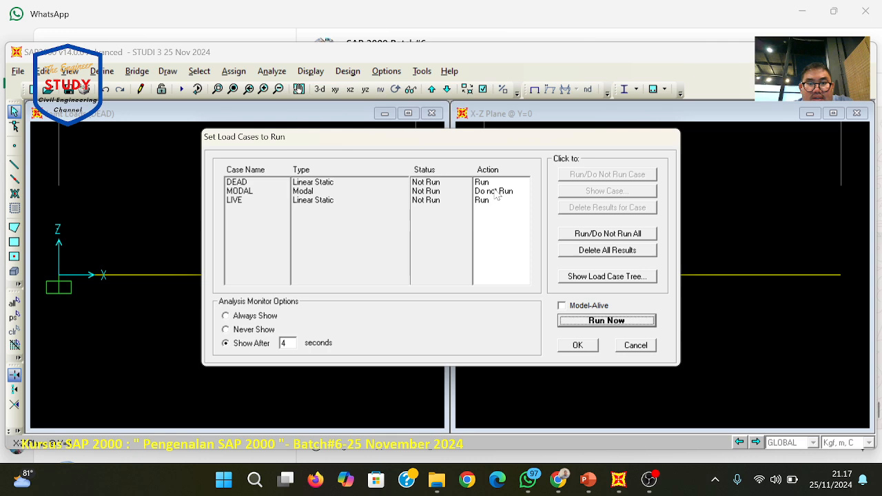
left_click(577, 322)
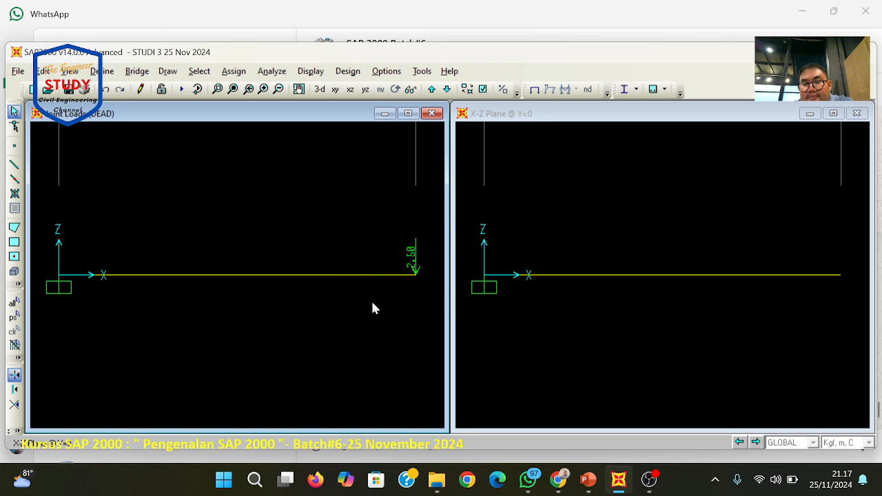
key("F5")
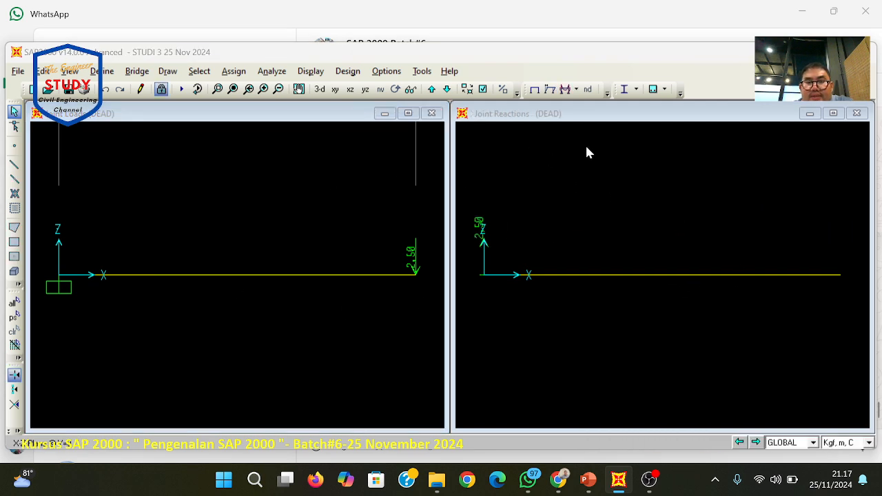
- Display the frame's Shear 2-2 diagram for the DEAD case in the joint reactions view
left_click(529, 300)
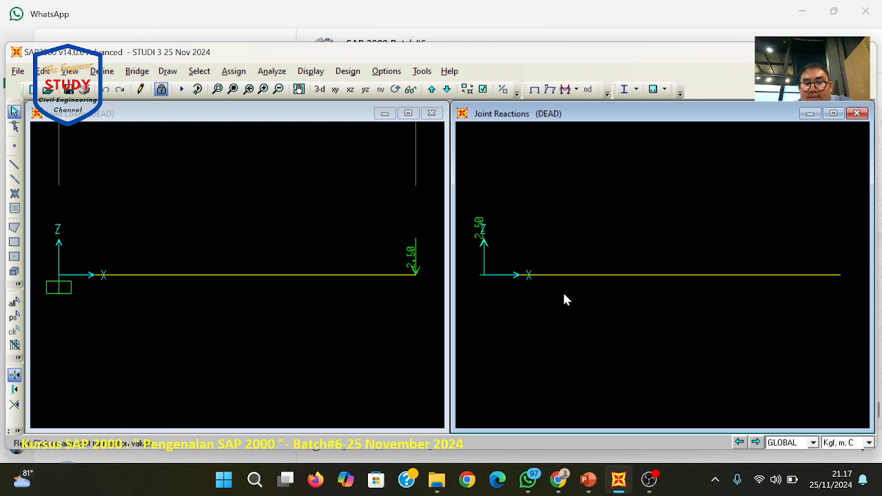
left_click(310, 71)
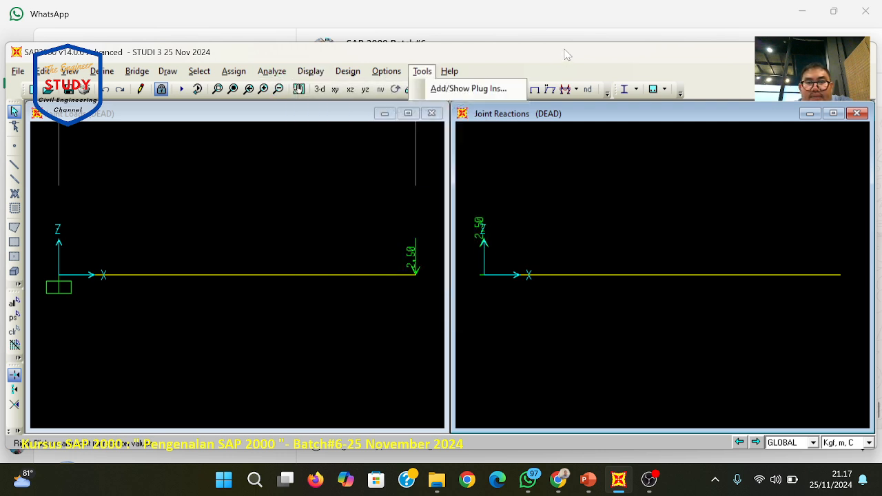
left_click(565, 50)
left_click(310, 74)
mouse_move(312, 180)
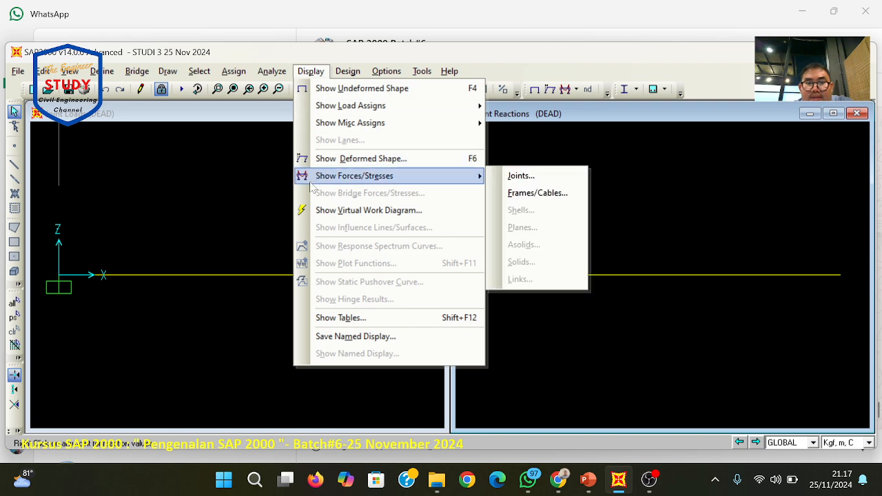
left_click(532, 195)
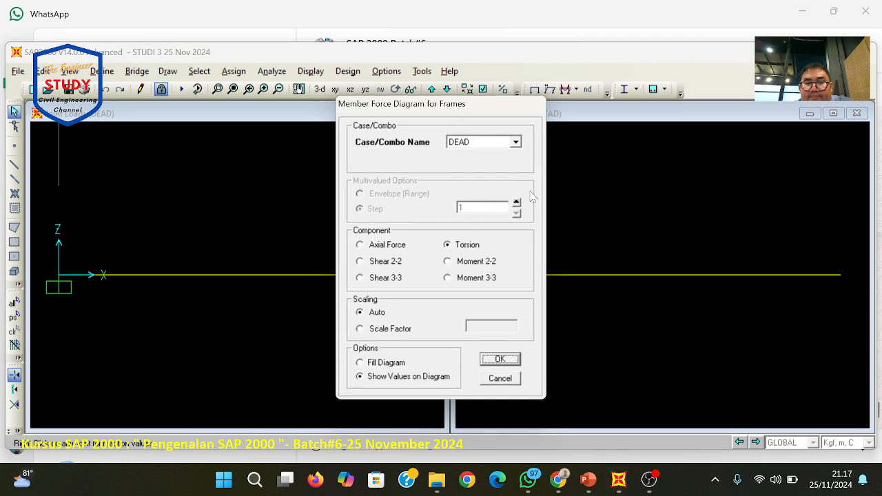
left_click(380, 260)
left_click(500, 359)
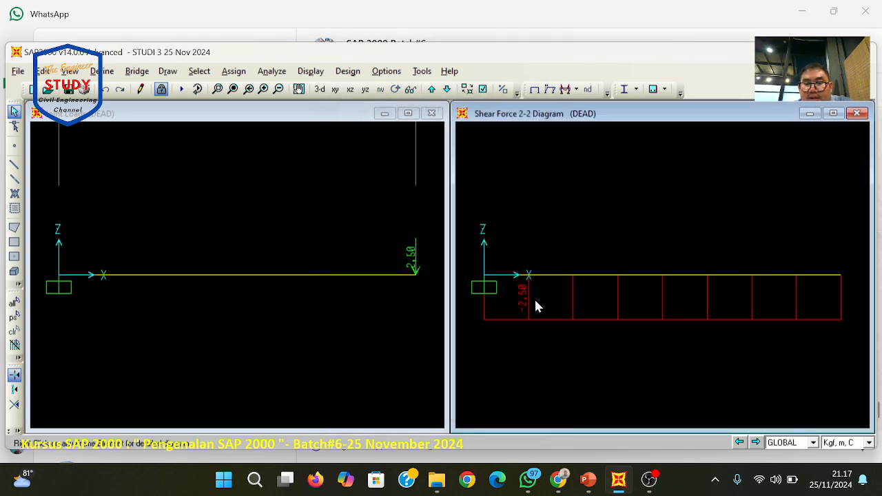
- Display the frame's Moment 3-3 diagram for the DEAD case with values shown on the diagram
left_click(310, 71)
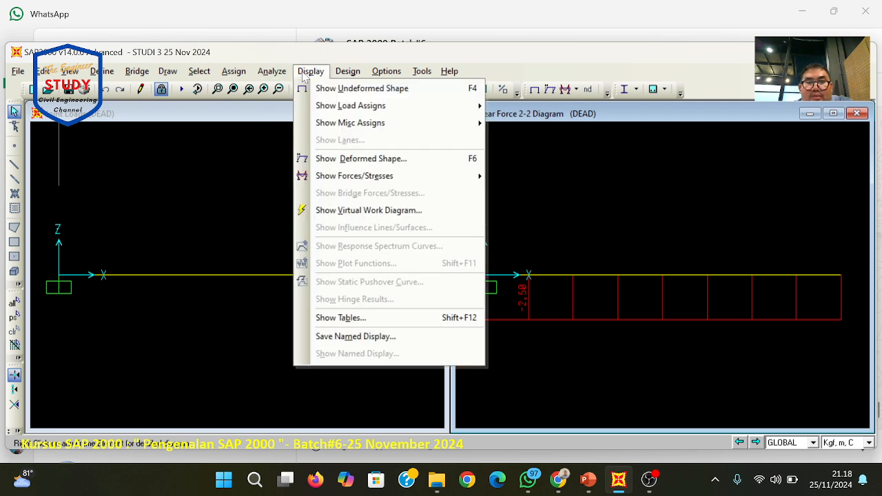
mouse_move(334, 176)
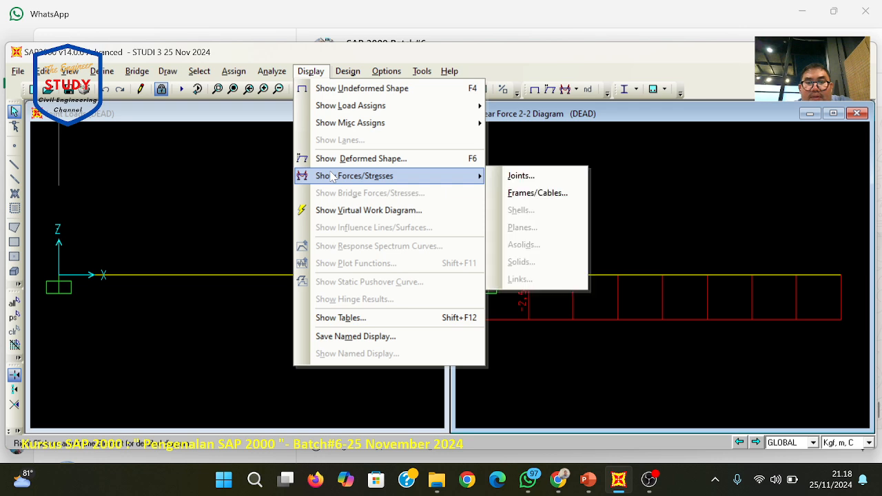
left_click(534, 194)
left_click(462, 279)
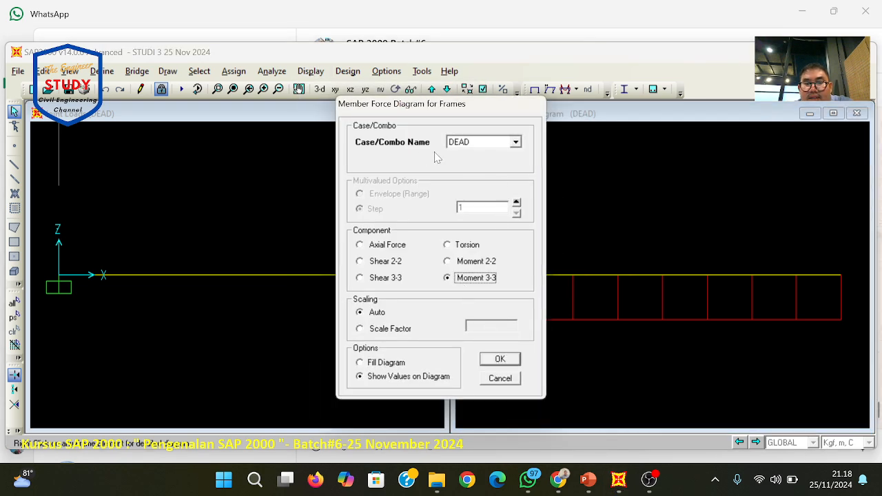
left_click(500, 359)
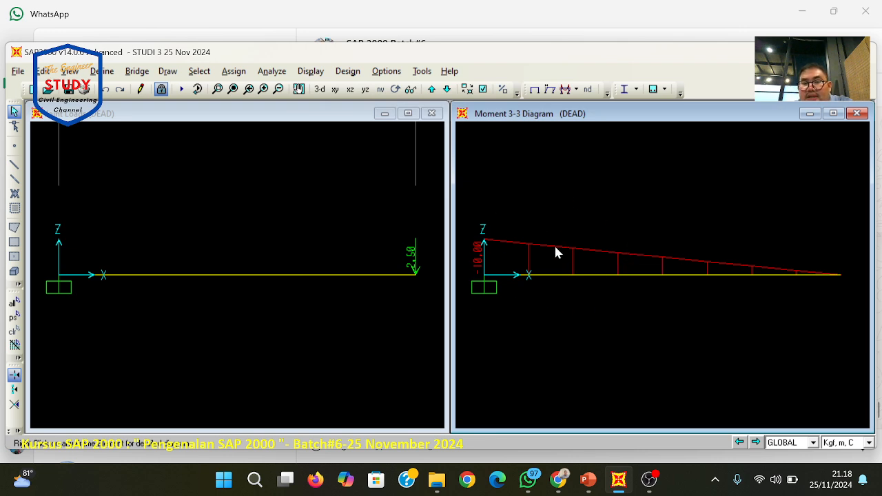
- Open the detailed force diagrams of the cantilever beam for the DEAD case and show the maximum values
mouse_move(590, 274)
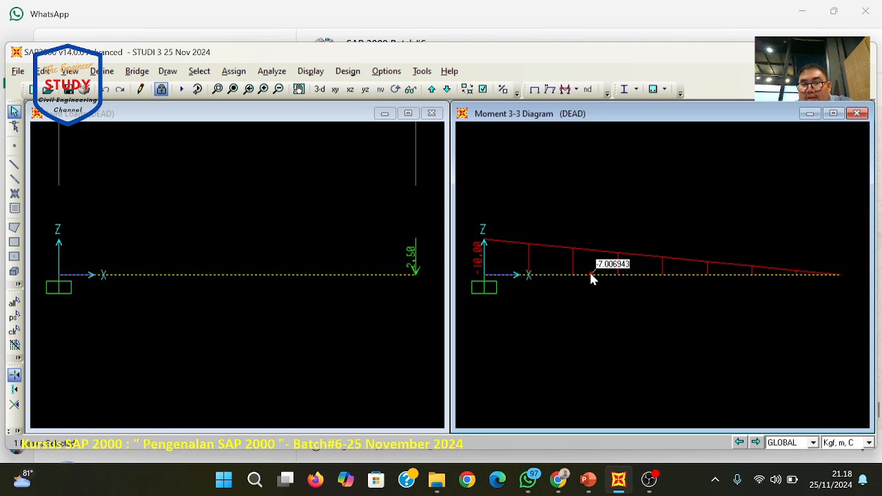
right_click(590, 275)
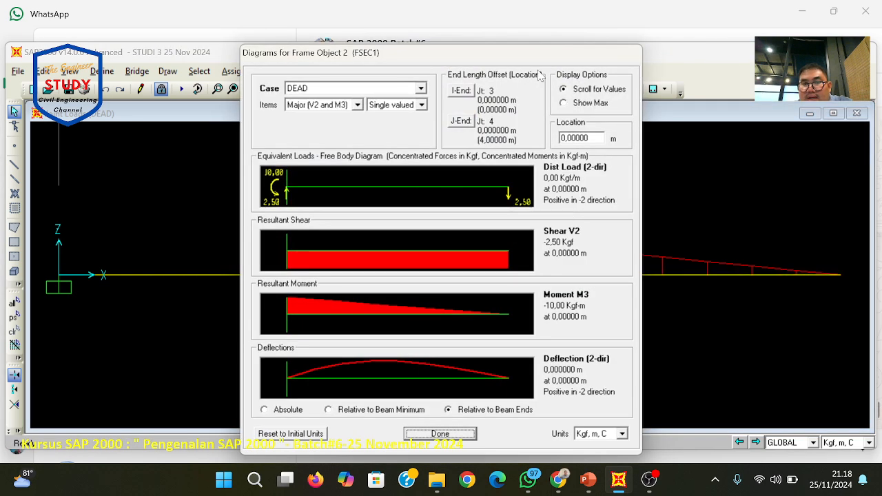
left_click(565, 103)
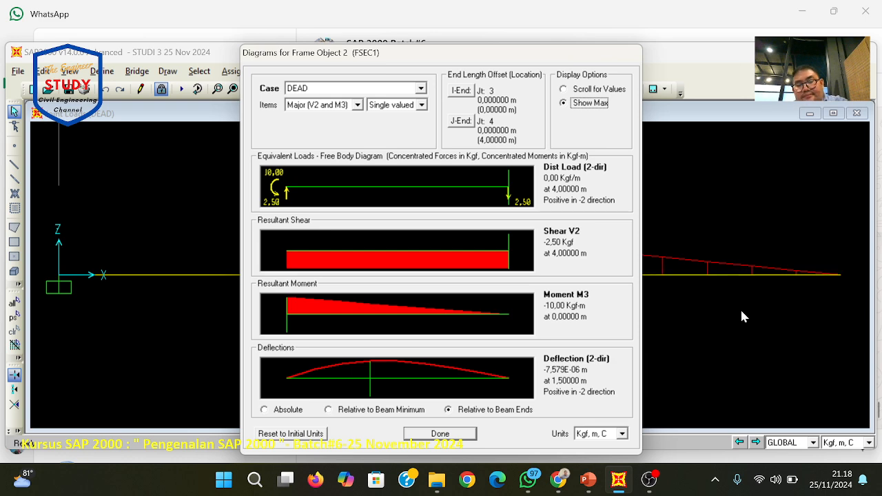
left_click(528, 480)
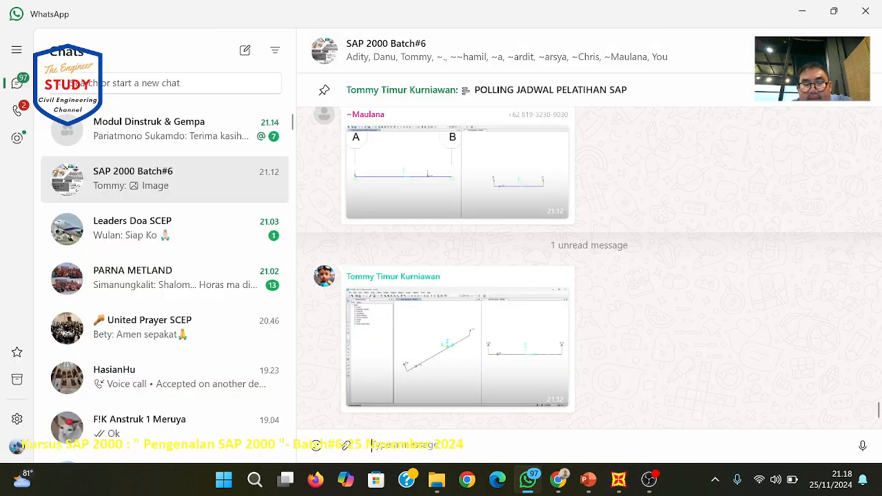
right_click(372, 445)
left_click(403, 396)
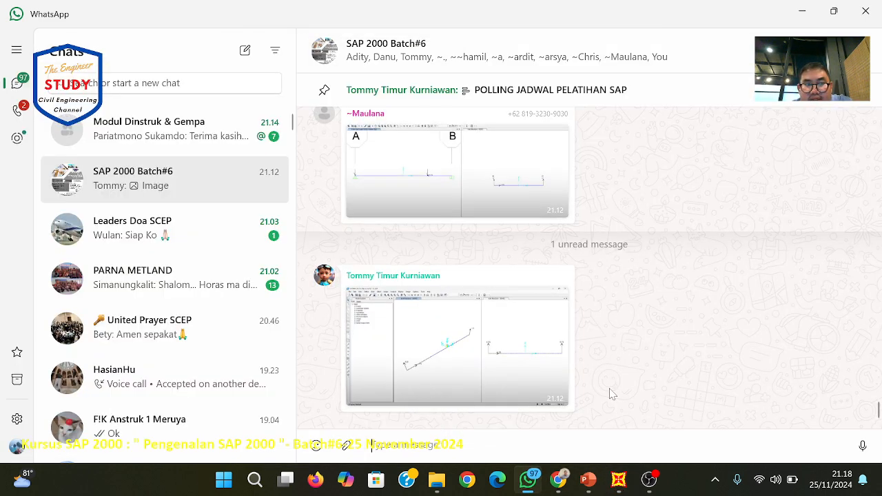
left_click(667, 435)
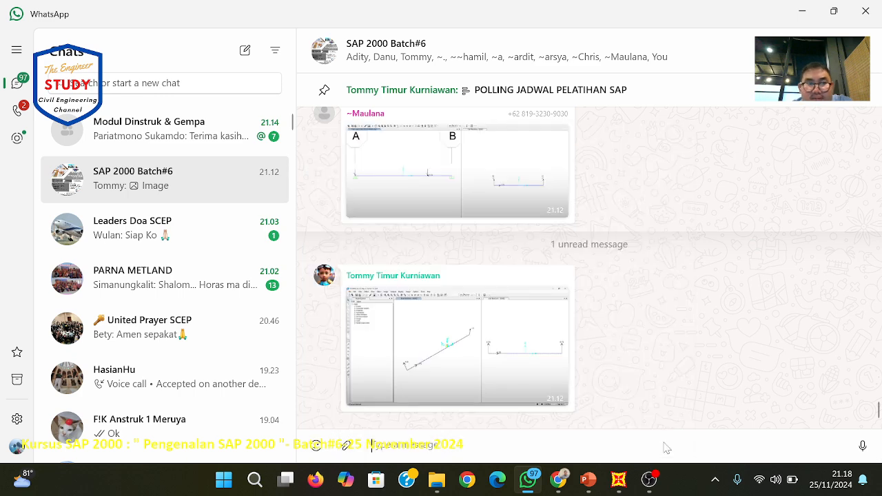
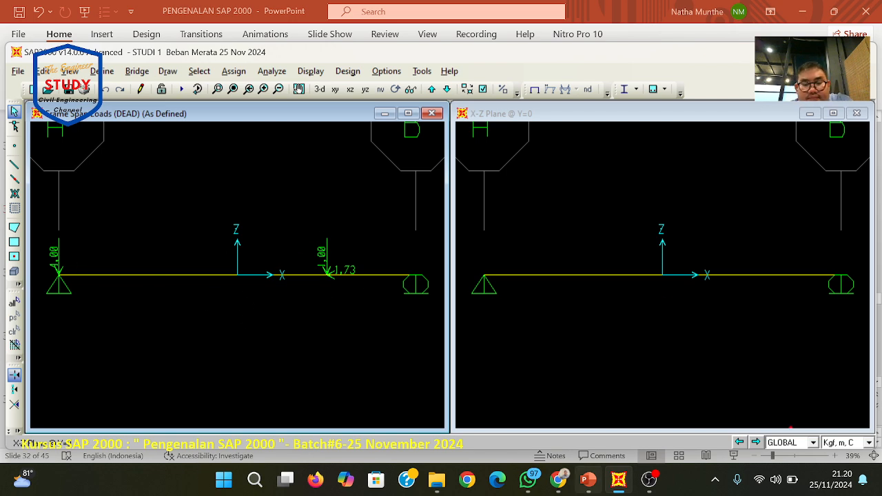
- Check the Studi-1 uniform load slide in PowerPoint, then replace the beam's existing DEAD point loads in SAP2000 with zero loads
left_click(588, 480)
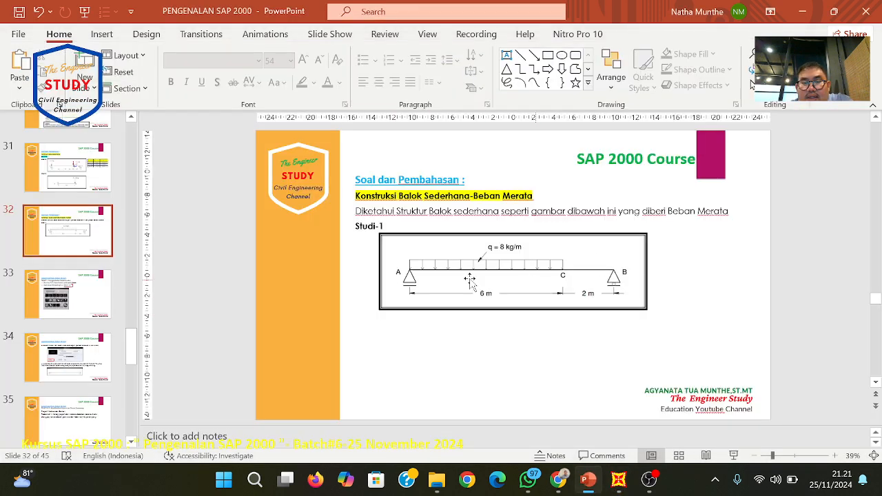
left_click(618, 480)
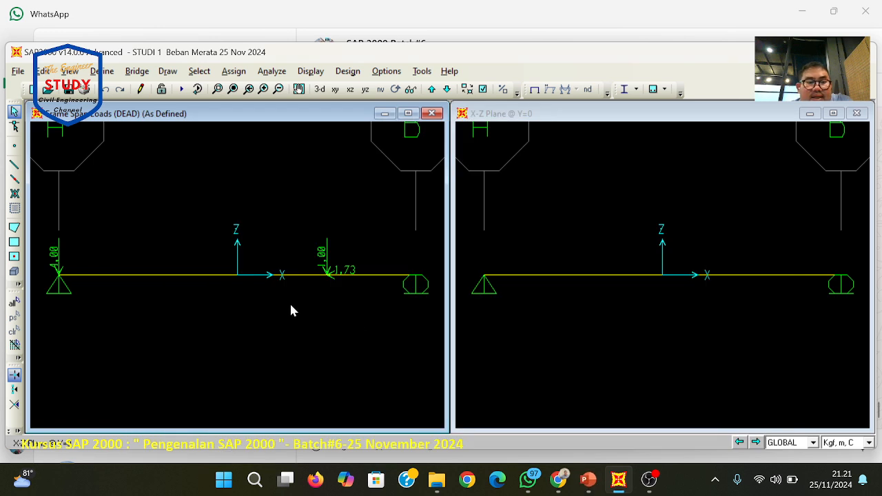
left_click(153, 276)
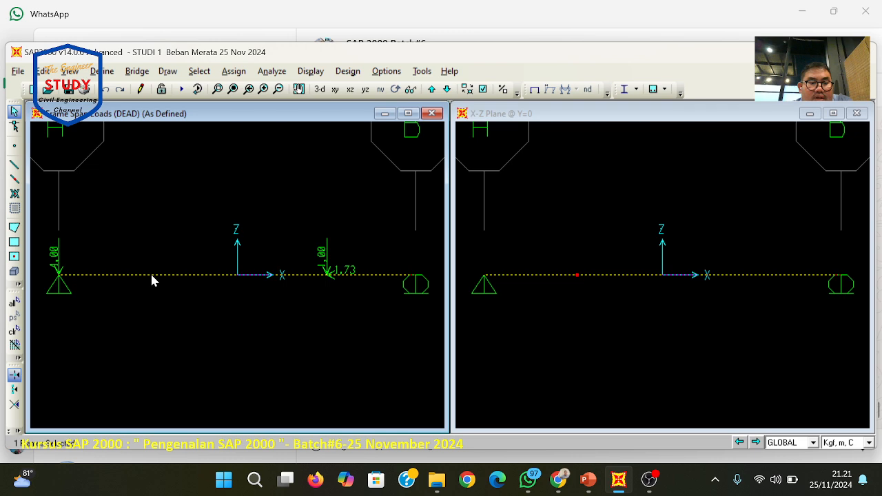
left_click(234, 71)
left_click(189, 170)
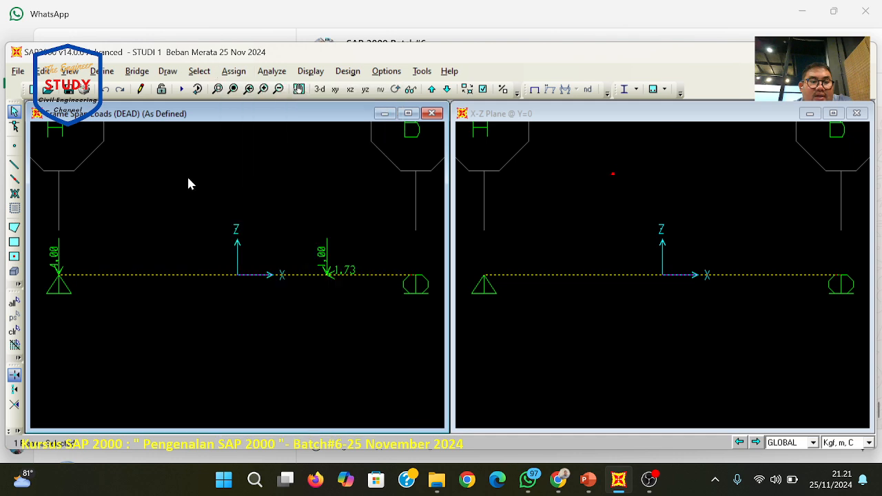
left_click(233, 71)
mouse_move(259, 230)
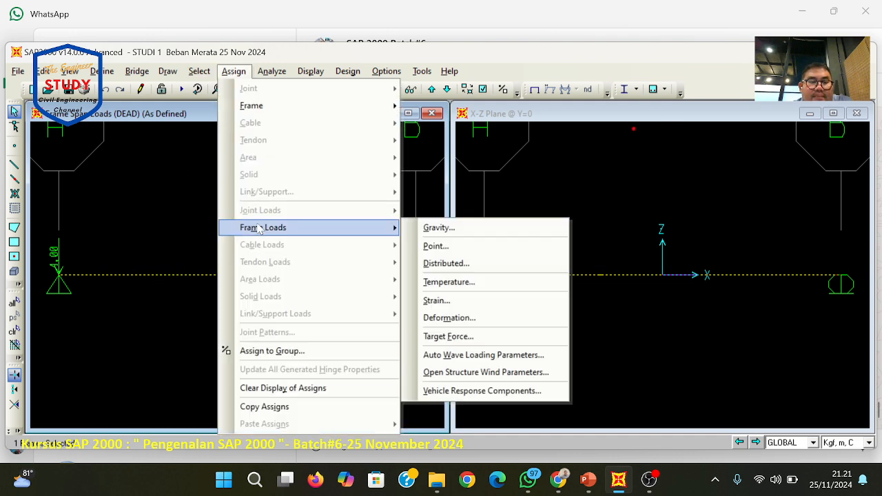
left_click(526, 247)
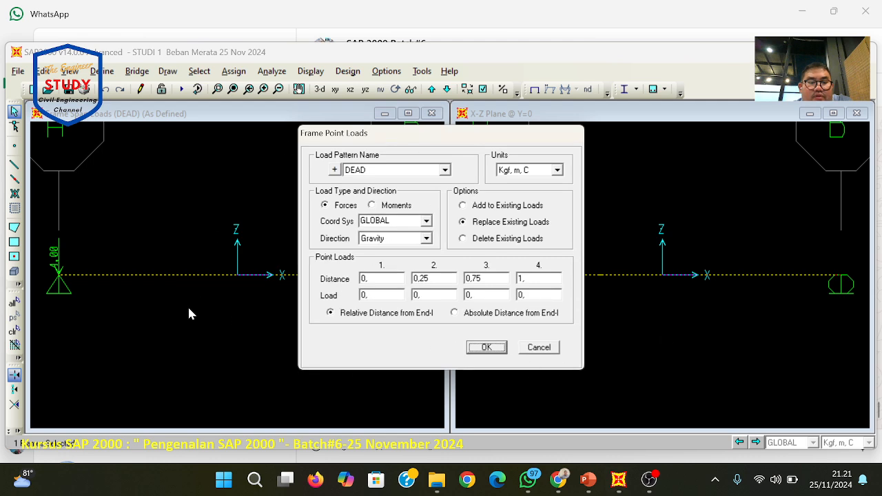
left_click(506, 351)
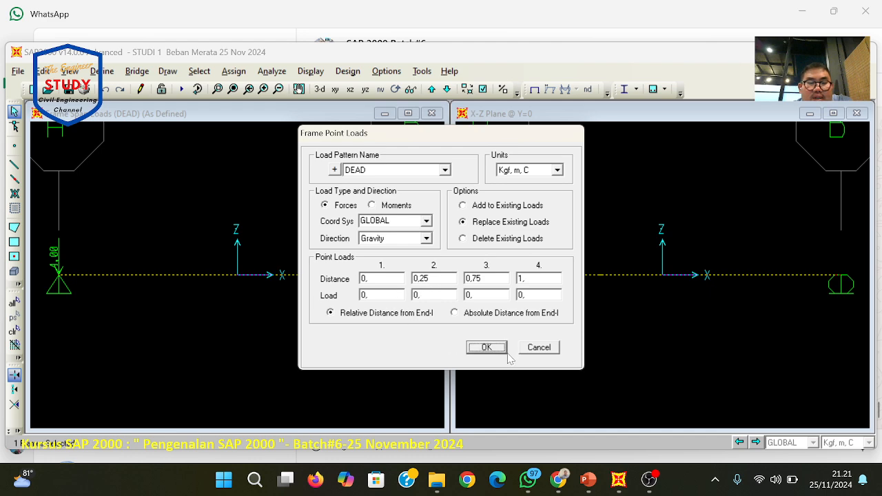
left_click(504, 352)
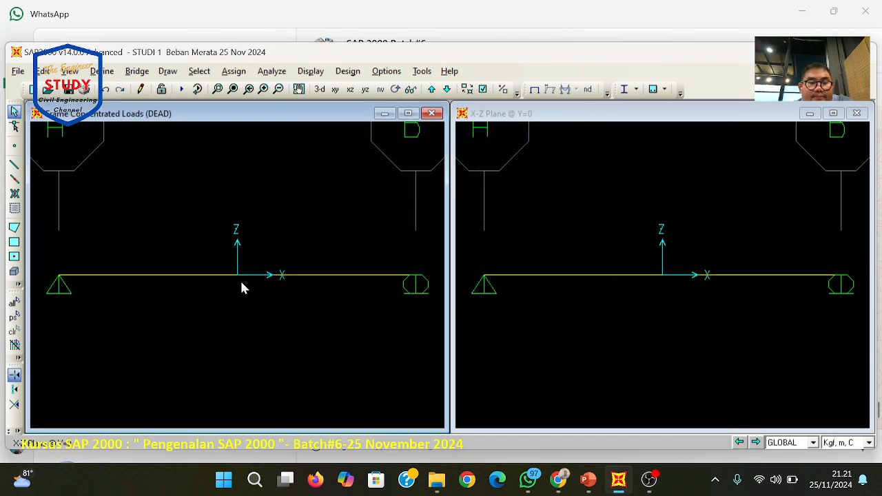
- Inspect the beam's line information and the X ordinates of the GLOBAL grid system
right_click(172, 275)
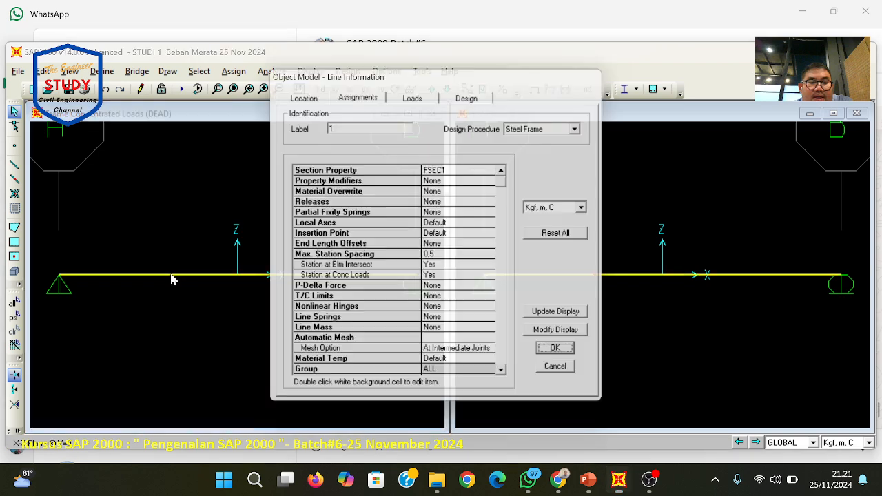
left_click(560, 379)
right_click(216, 221)
left_click(242, 226)
left_click(516, 248)
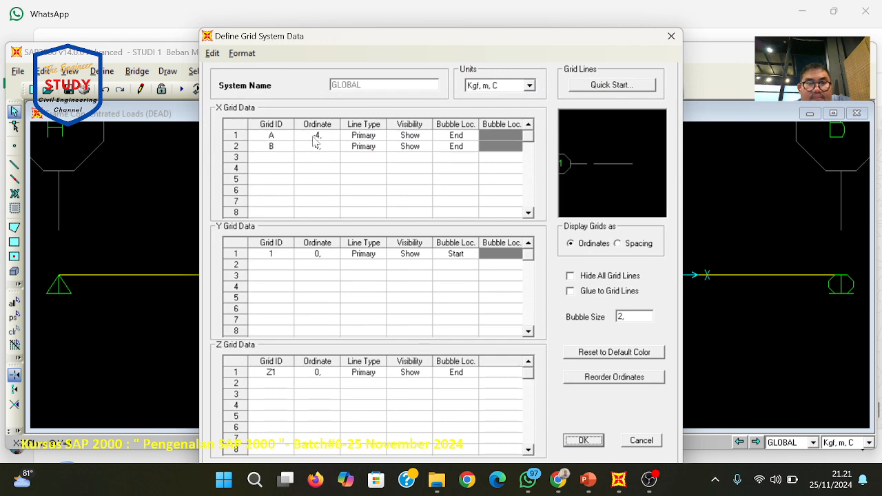
left_click(582, 440)
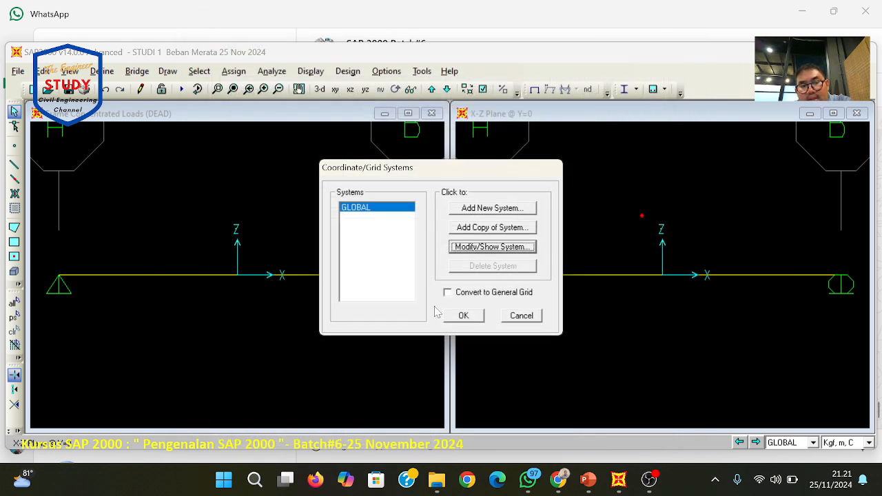
left_click(461, 315)
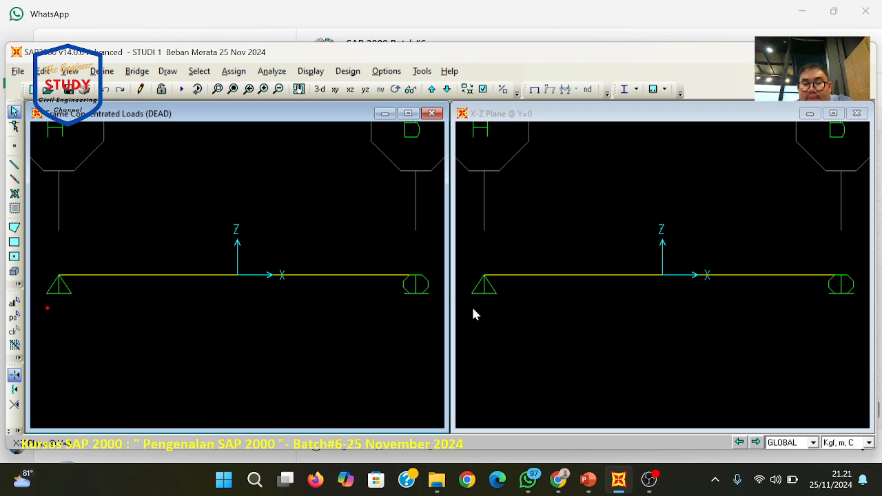
- Review the Studi-1 load and span on the PowerPoint slide, look in on the Google Meet call, and return to SAP2000
left_click(588, 480)
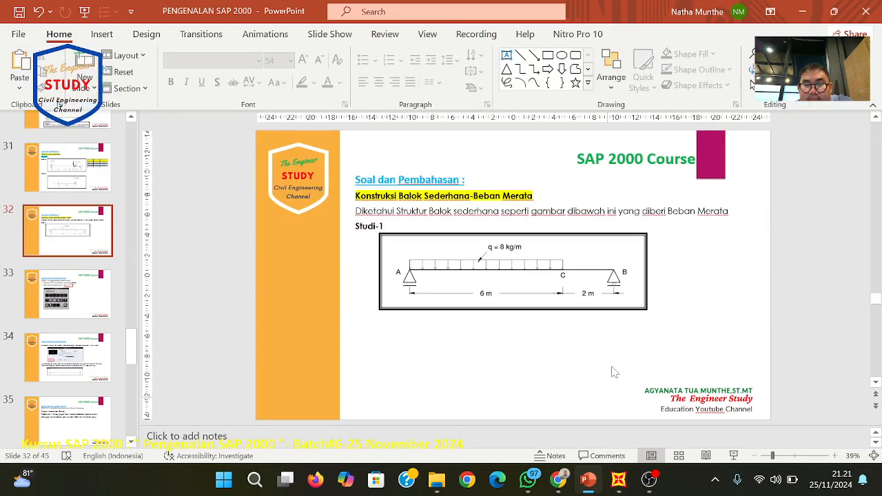
left_click(618, 481)
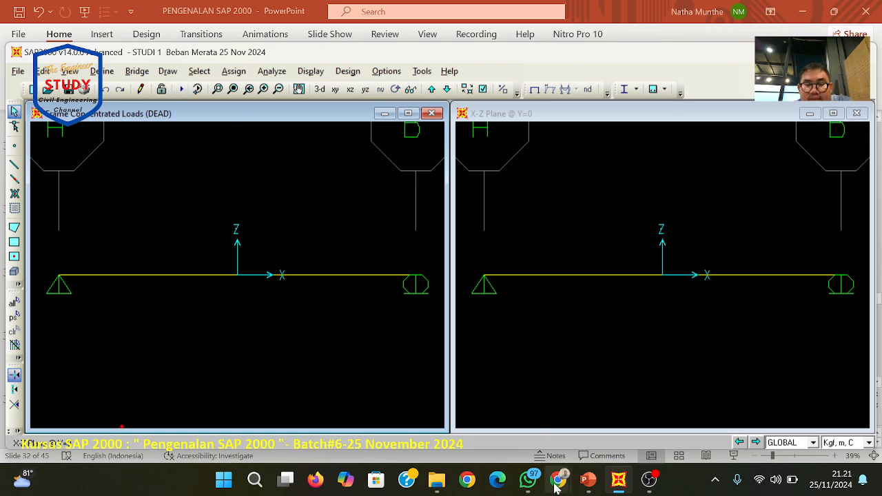
mouse_move(548, 490)
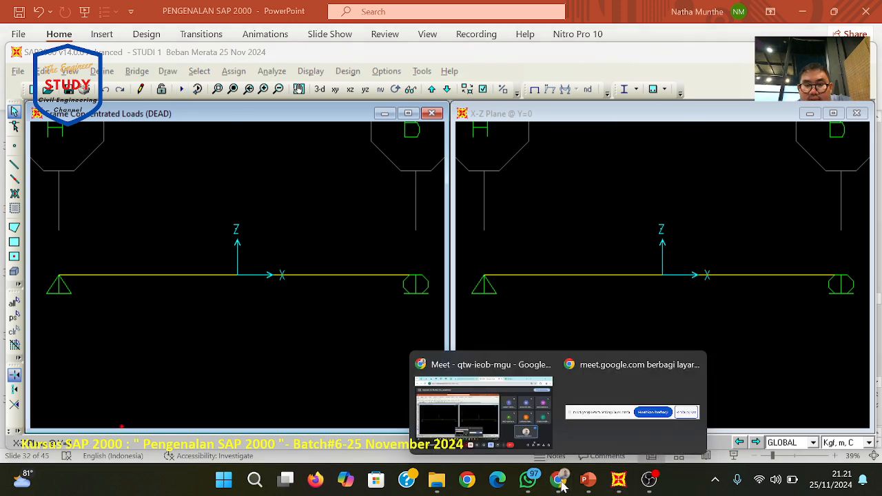
left_click(506, 417)
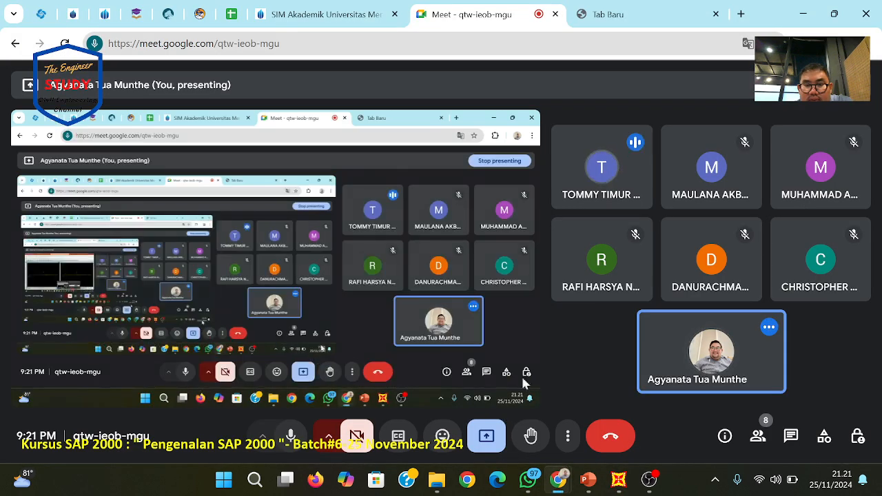
left_click(619, 486)
left_click(587, 480)
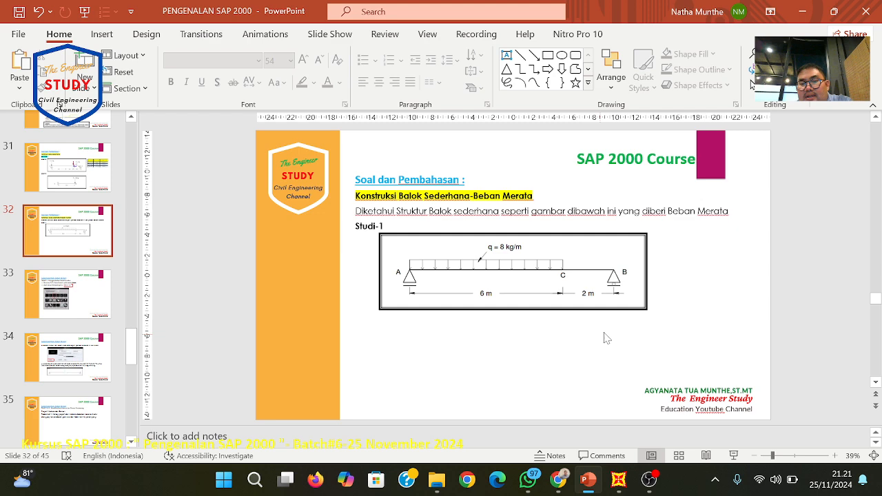
left_click(619, 480)
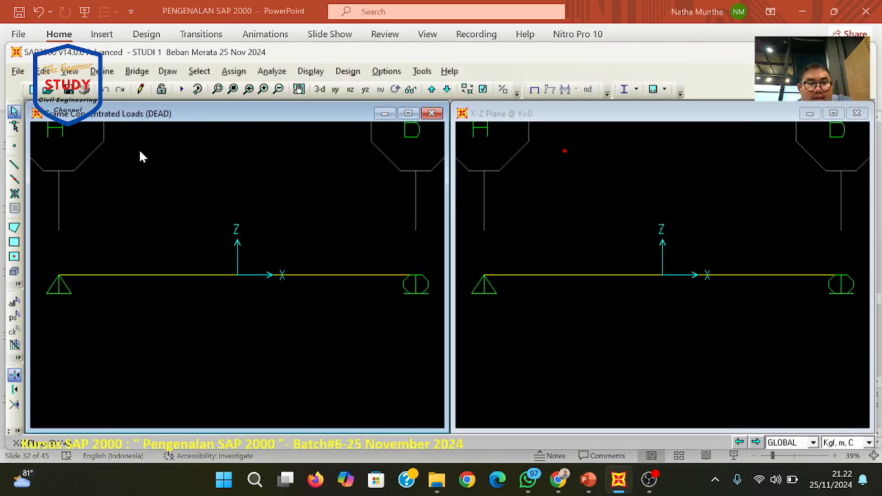
- Select the beam and open the distributed load assignment for it
left_click(96, 276)
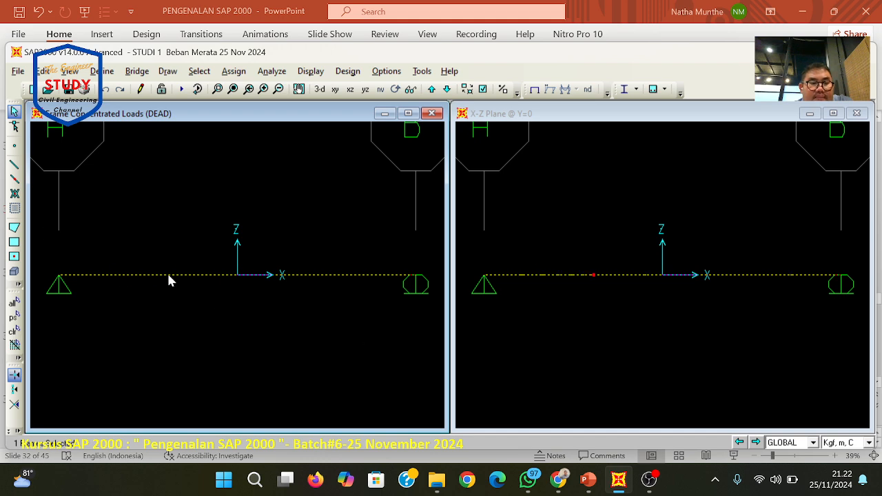
left_click(233, 71)
mouse_move(348, 228)
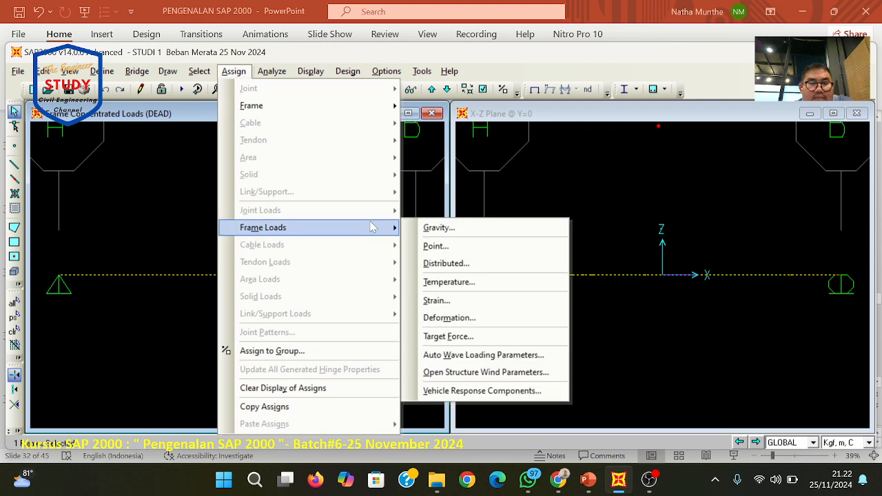
left_click(445, 263)
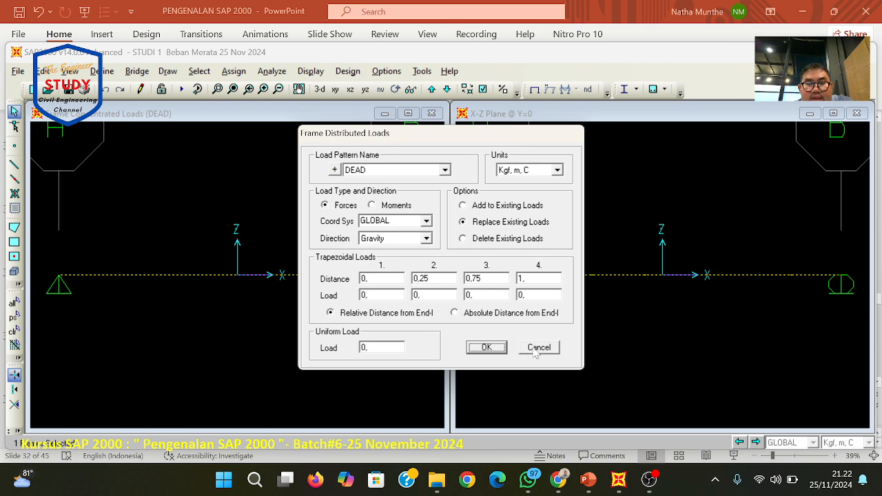
left_click(487, 347)
left_click(233, 71)
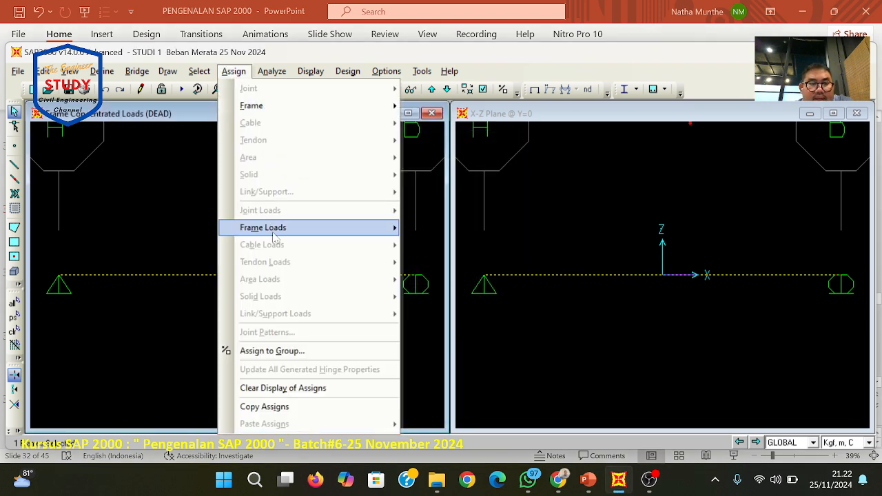
mouse_move(262, 227)
left_click(441, 264)
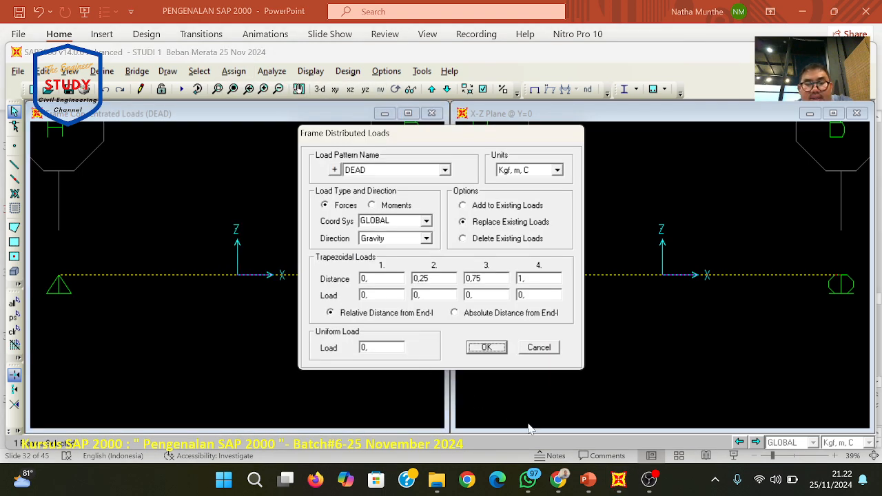
- Check the Studi-1 slide in PowerPoint, then set the trapezoidal load distances in SAP2000 to Absolute Distance from End-I
left_click(588, 479)
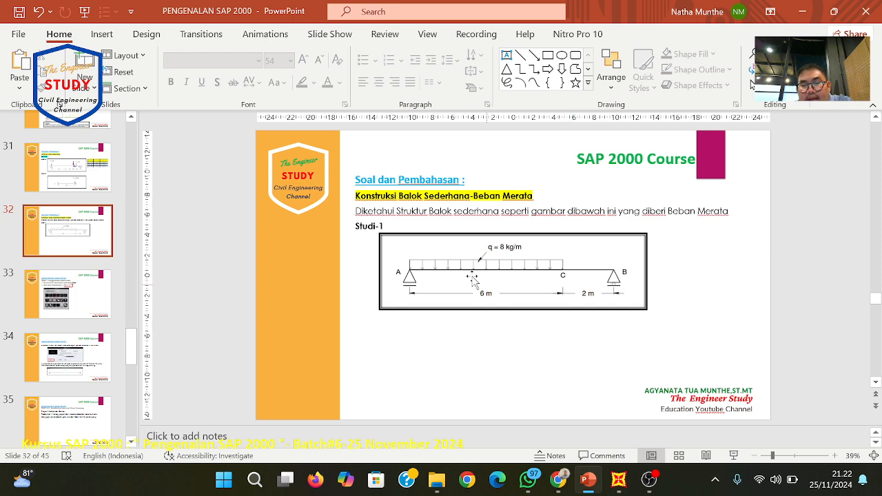
left_click(588, 482)
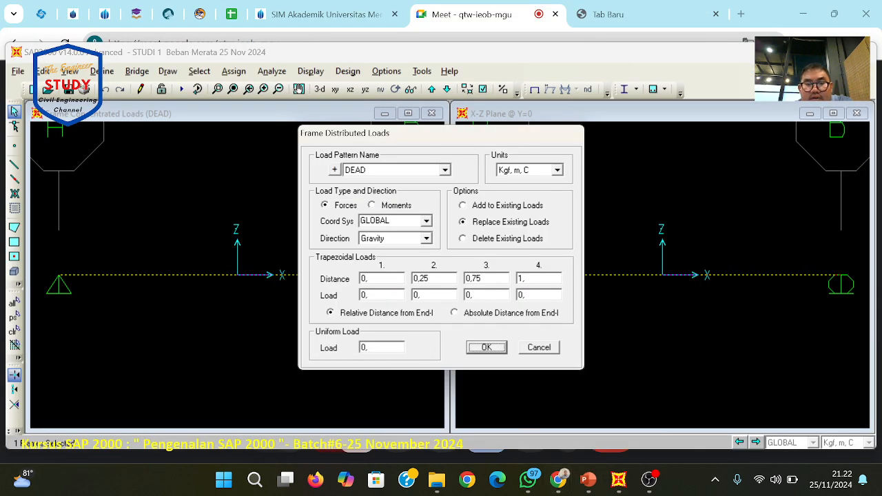
left_click(461, 317)
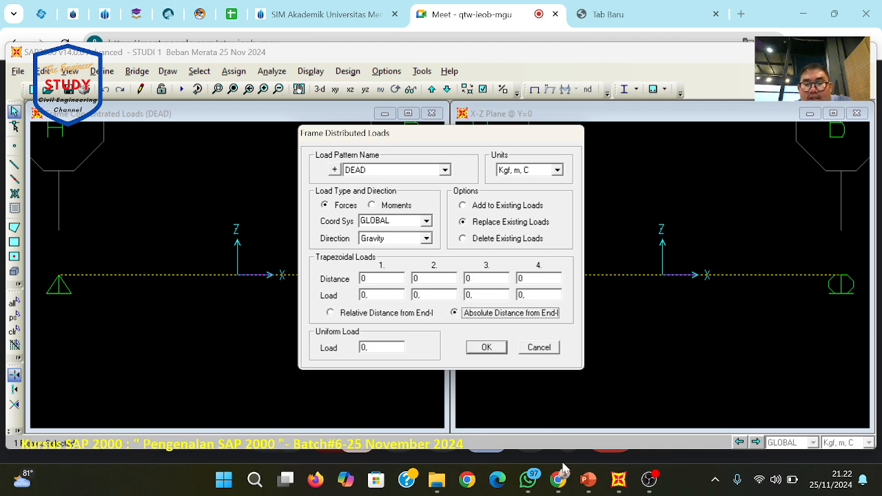
- Consult the PowerPoint slide with the distributed load form examples for the simple beam and return to the form in SAP2000
left_click(587, 479)
scroll(567, 380, "down", 3)
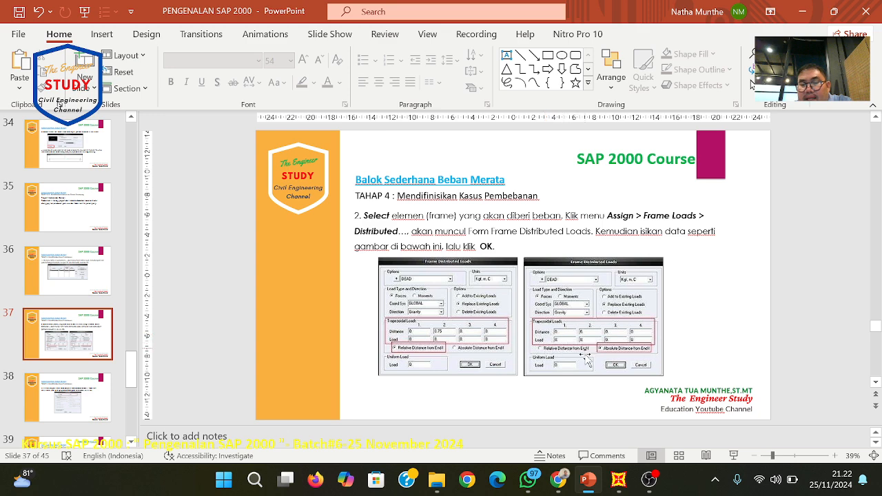
left_click(618, 480)
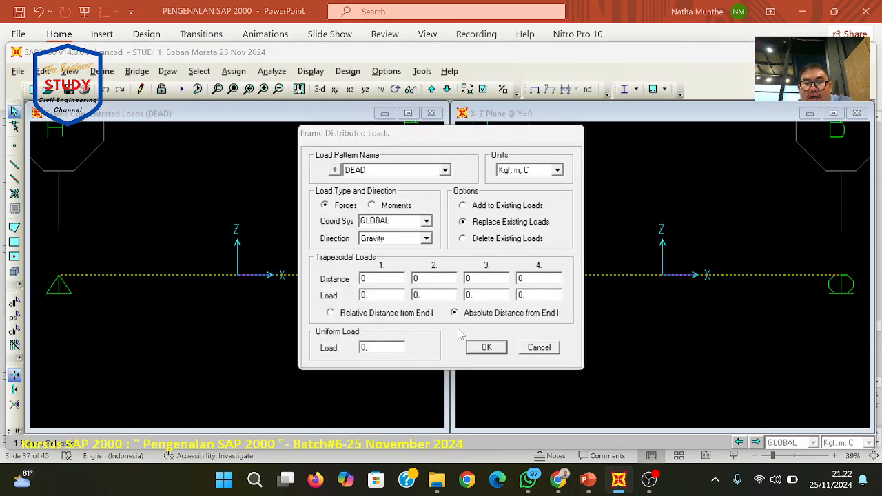
left_click(375, 279)
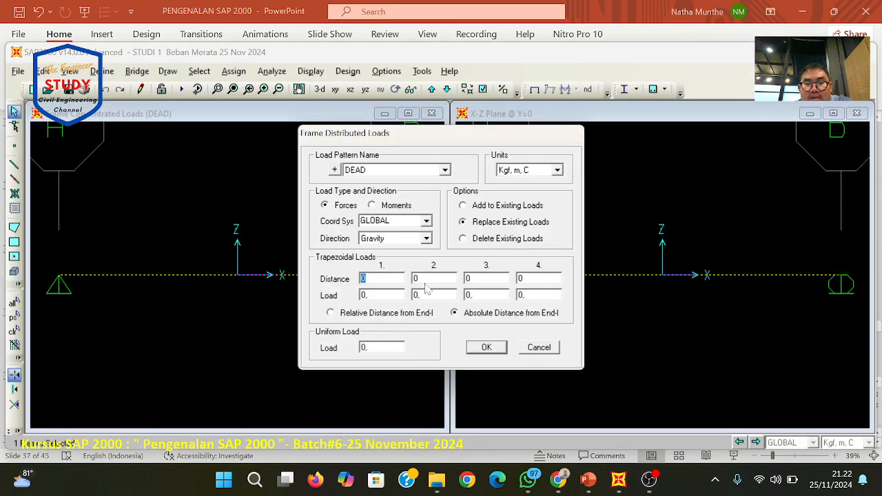
key("Tab")
left_click(588, 481)
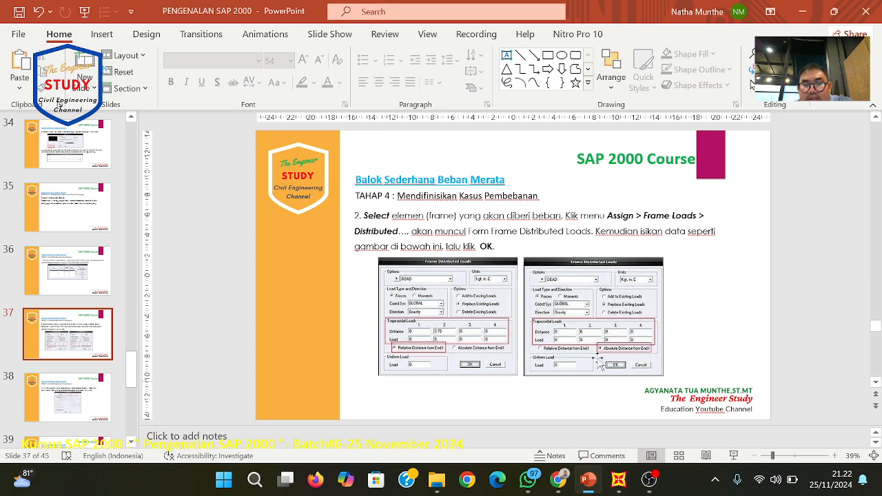
left_click(603, 481)
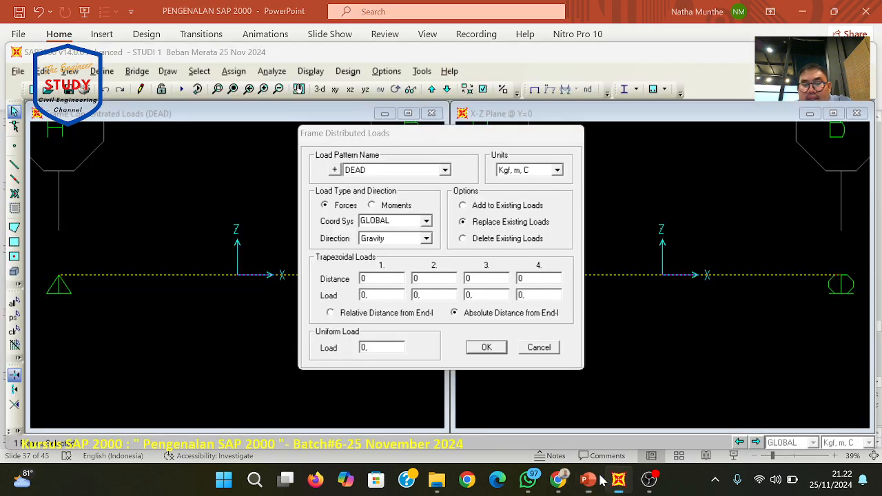
- Enter DEAD trapezoidal loads of 8 at distances 0 and 6, check them against the Studi-1 slide in PowerPoint, and apply them to the beam
double_click(365, 279)
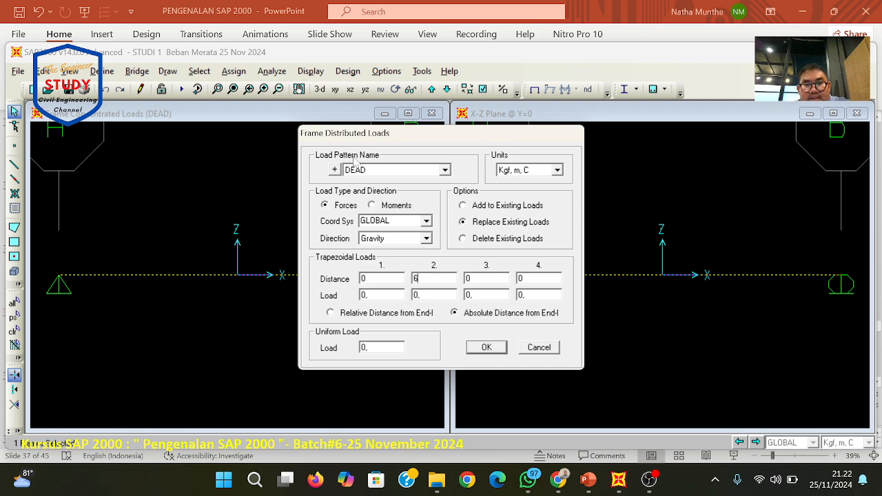
left_click(418, 278)
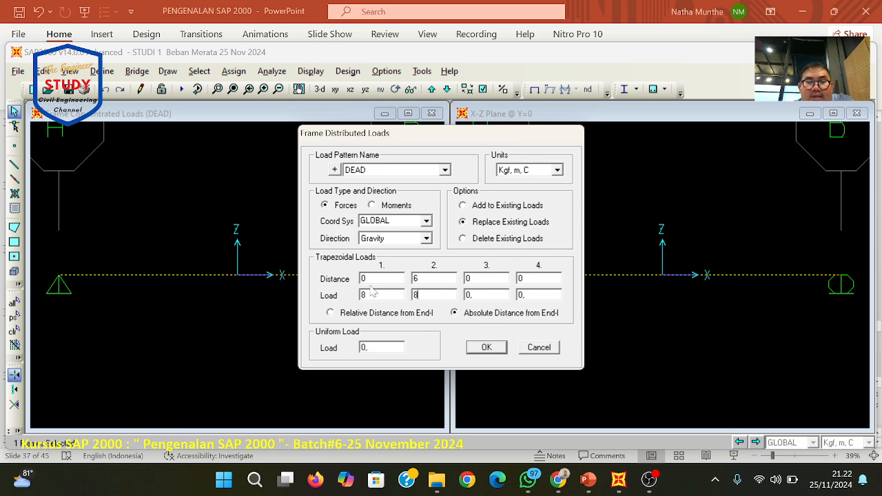
left_click(588, 480)
scroll(516, 333, "up", 1)
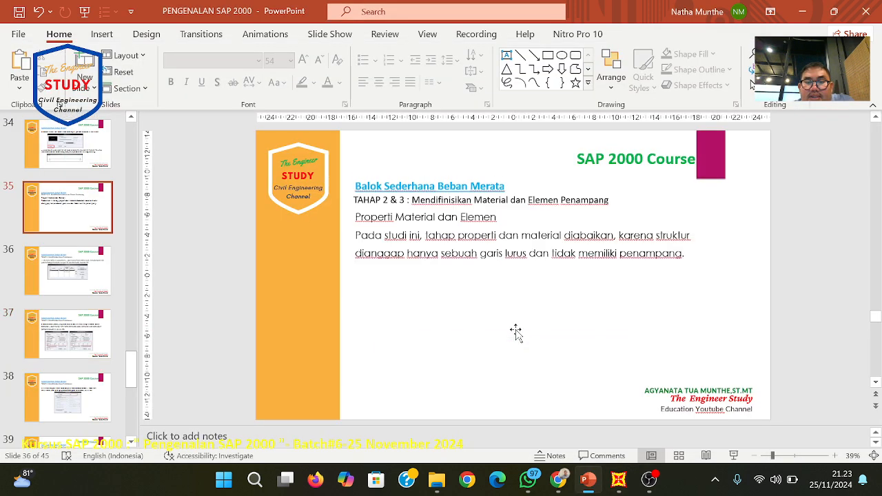
scroll(516, 333, "up", 5)
scroll(524, 320, "down", 2)
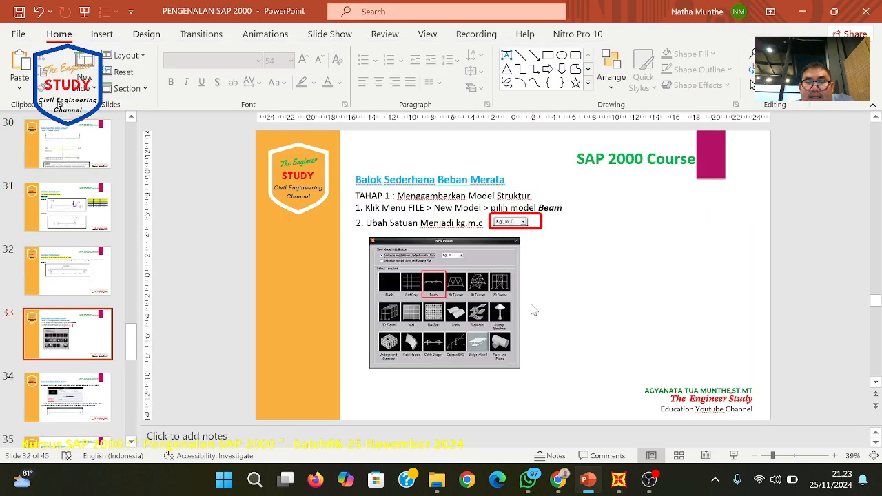
scroll(532, 310, "up", 1)
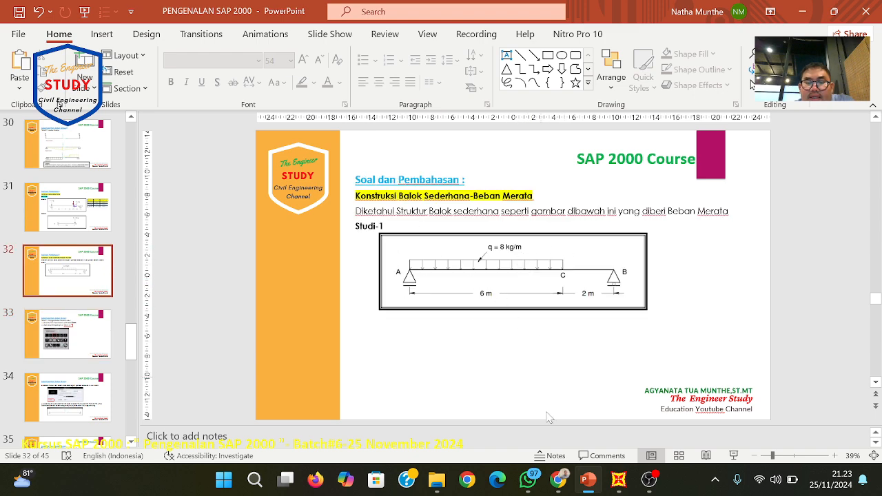
left_click(618, 480)
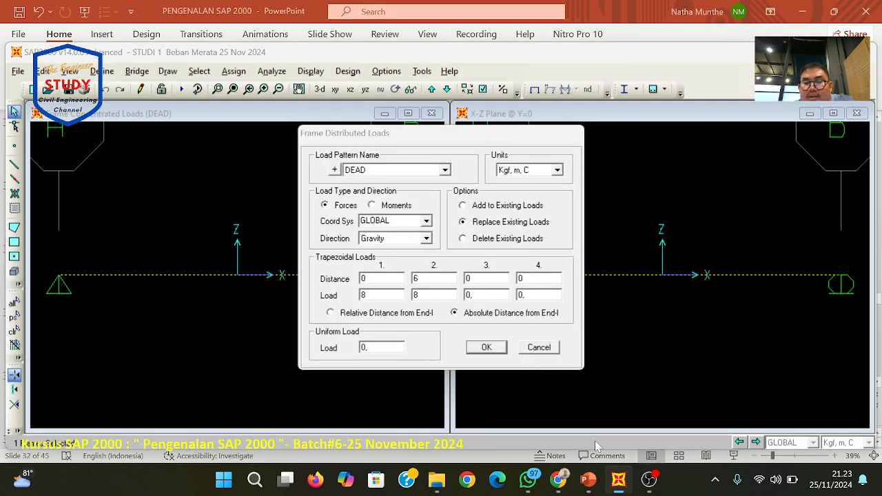
left_click(486, 351)
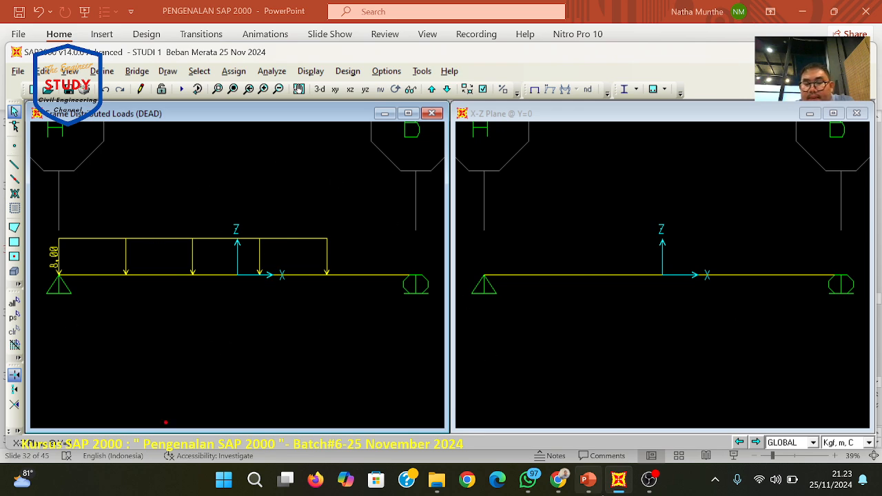
- Compare the beam's distributed load with the Studi-1 slide in PowerPoint, return to SAP2000 and dismiss the WhatsApp notification
left_click(588, 480)
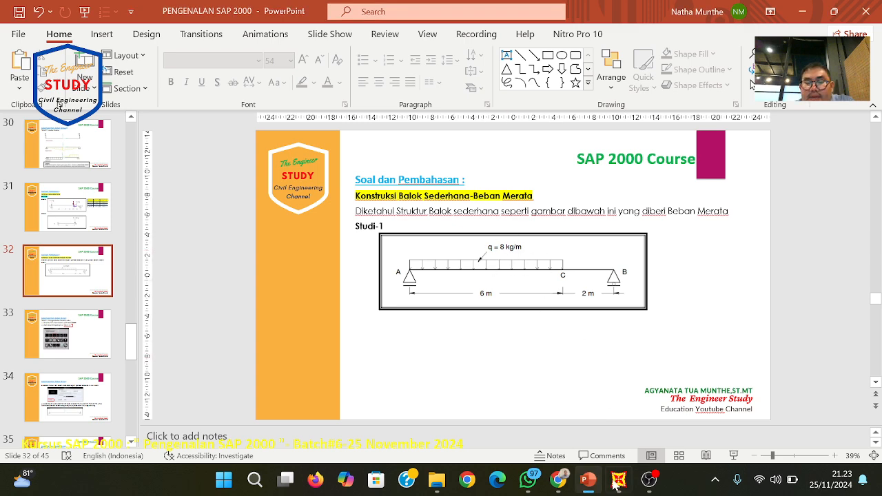
left_click(619, 479)
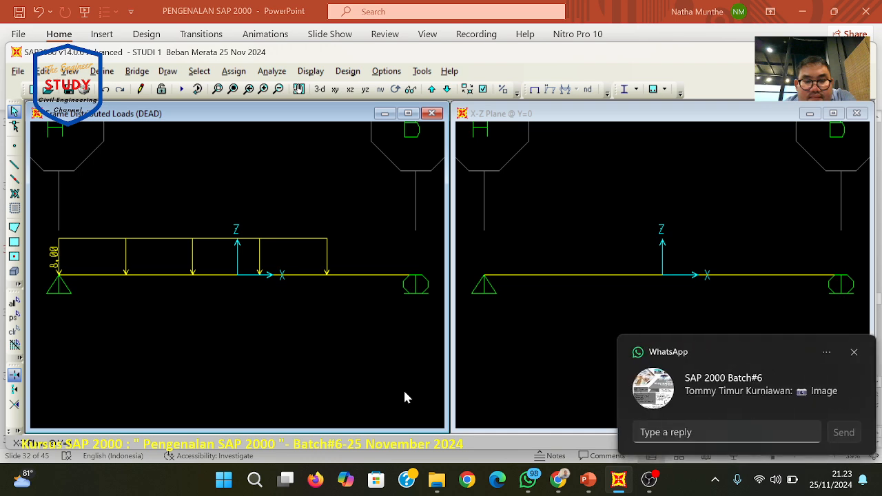
left_click(852, 354)
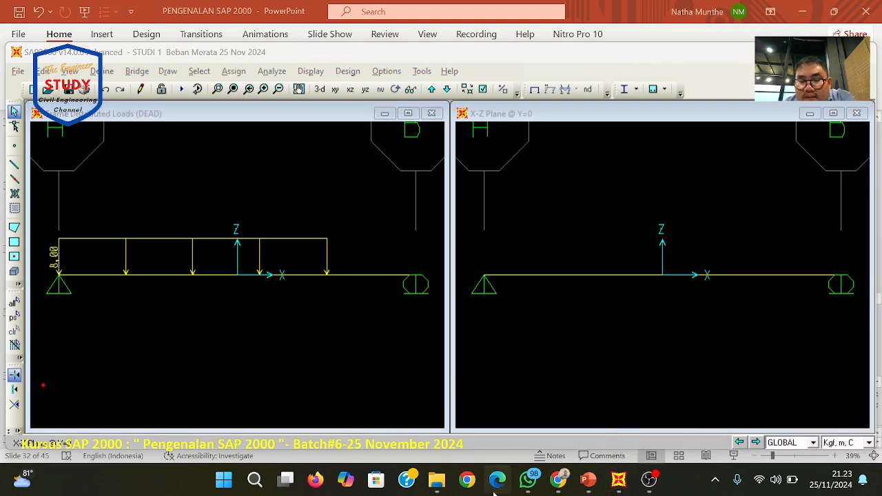
- Look at the image posted in the SAP 2000 Batch#6 group in WhatsApp and return to the beam model in SAP2000
left_click(527, 480)
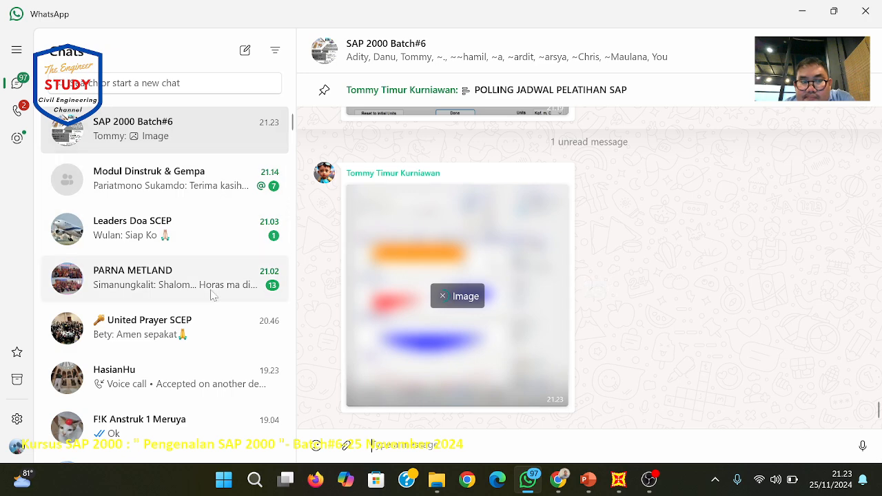
left_click(194, 234)
left_click(199, 134)
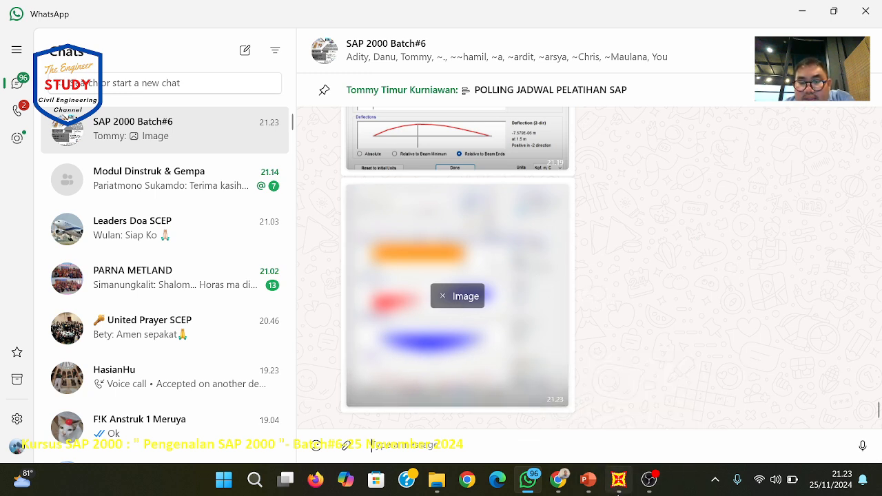
left_click(618, 480)
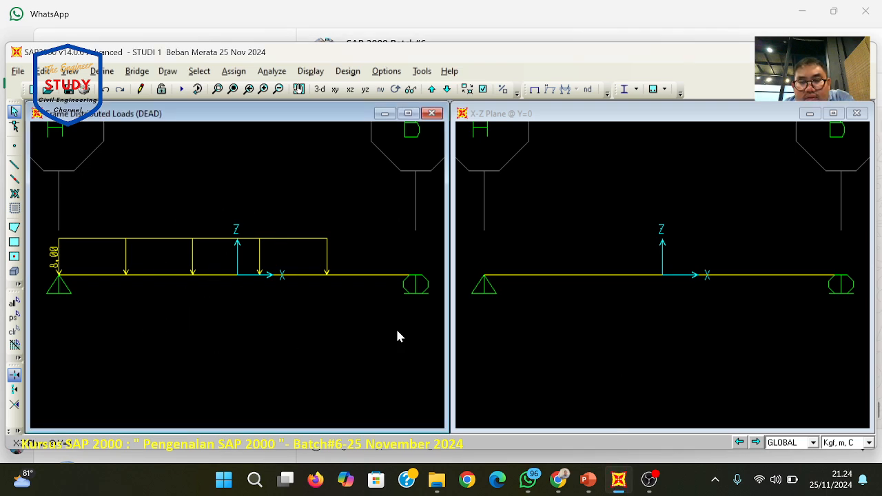
left_click(528, 480)
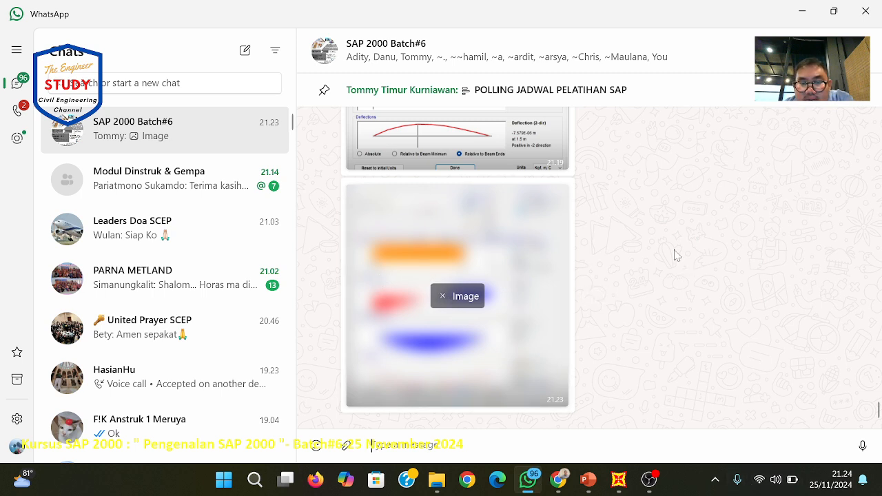
left_click(618, 480)
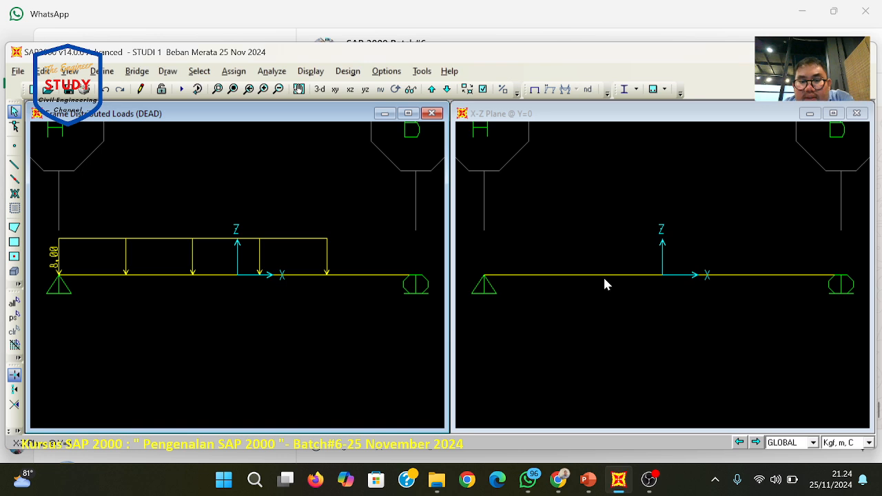
left_click(559, 480)
left_click(618, 480)
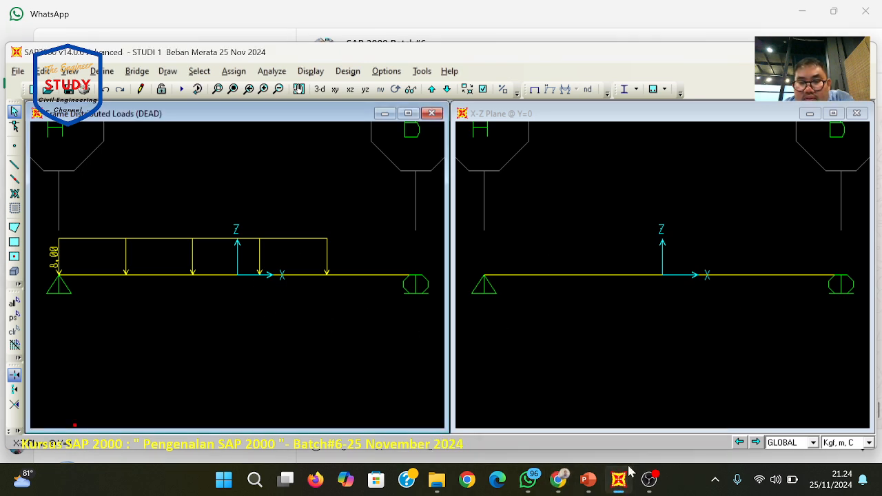
- Set the analysis options to the Plane Frame degrees of freedom in the XZ plane
left_click(271, 71)
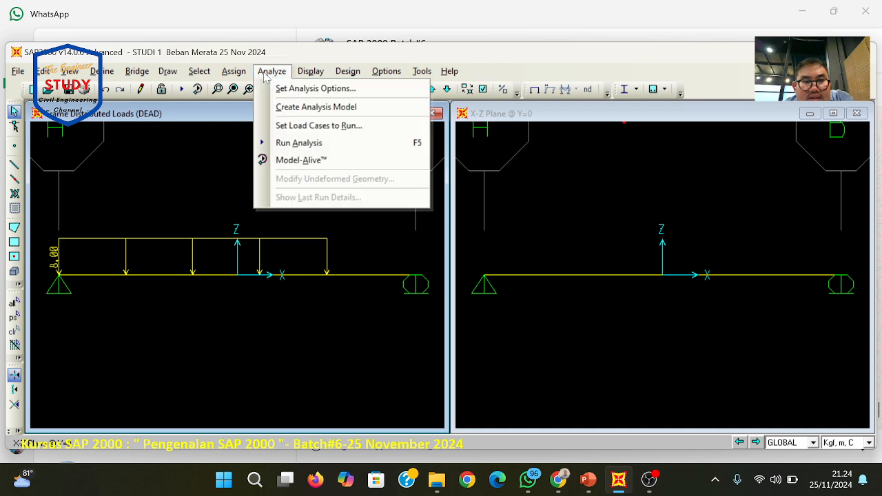
left_click(279, 87)
left_click(372, 244)
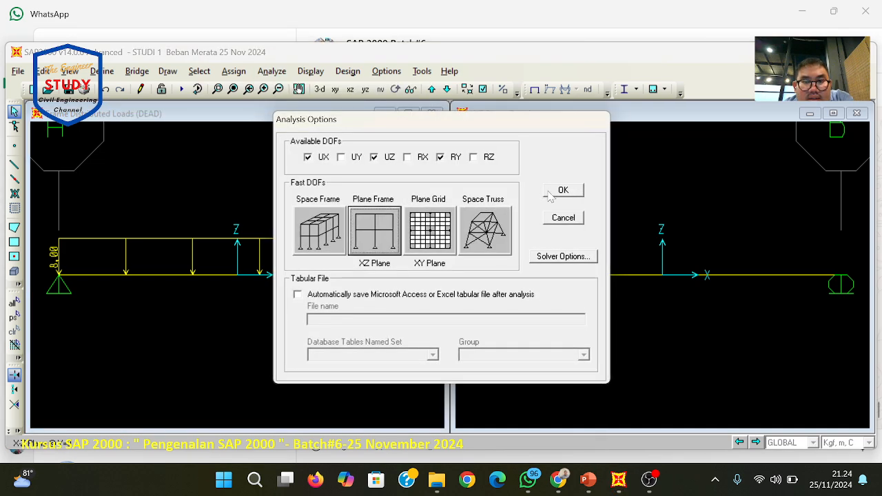
left_click(560, 191)
- Run the analysis for the DEAD and LIVE cases without MODAL and display the DEAD Moment 3-3 diagram in the X-Z view
left_click(272, 71)
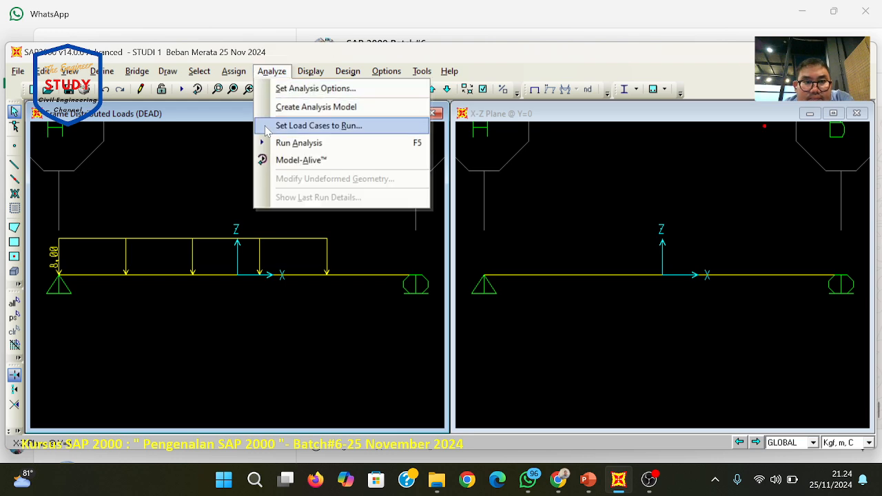
left_click(296, 125)
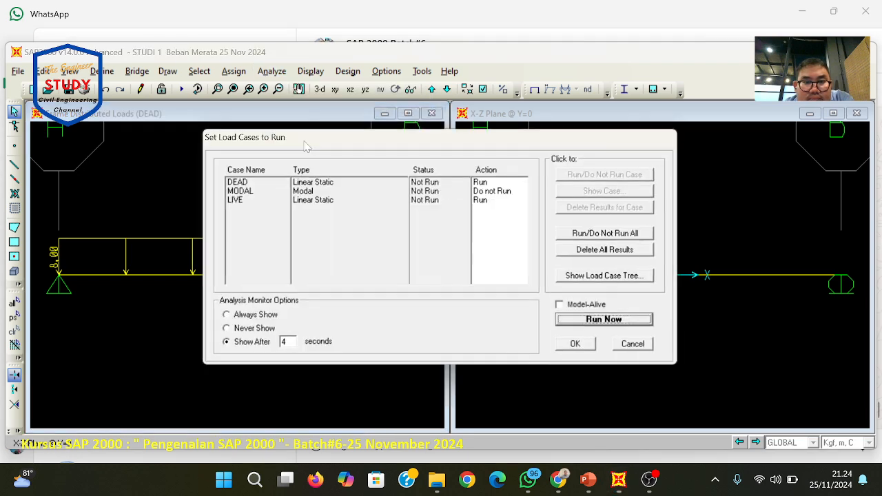
left_click(621, 323)
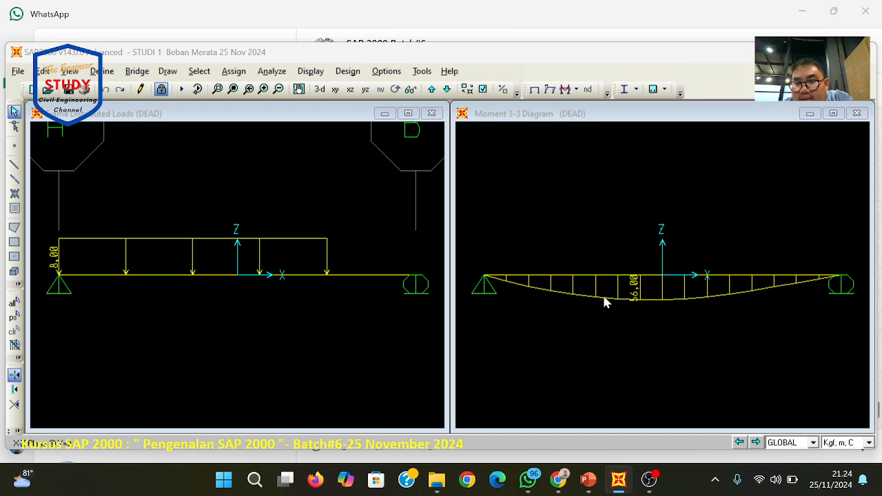
- View the TAHAP 7 structural analysis slide in PowerPoint, including as a slide show, and return to SAP2000
left_click(585, 400)
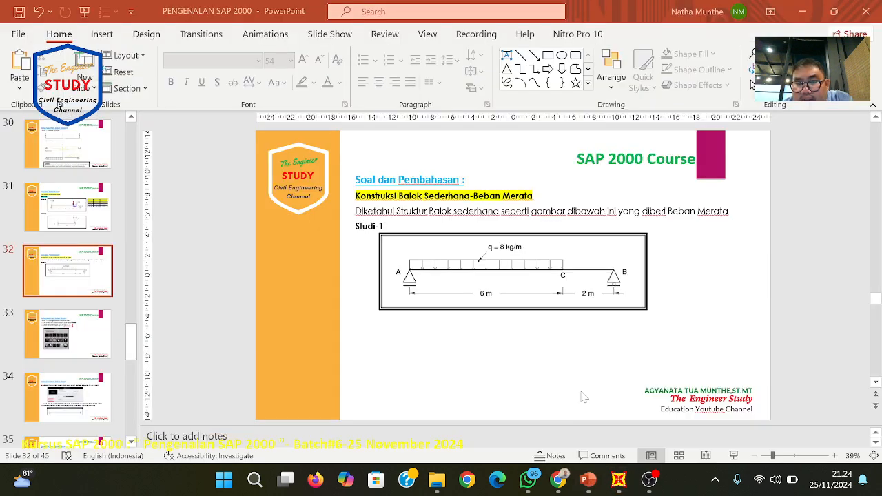
scroll(589, 390, "down", 6)
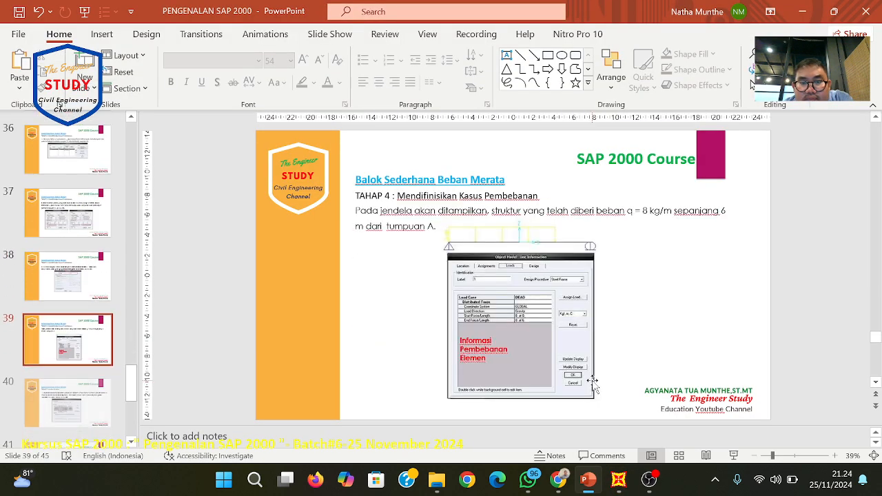
scroll(593, 381, "down", 2)
scroll(592, 381, "up", 1)
scroll(422, 318, "down", 1)
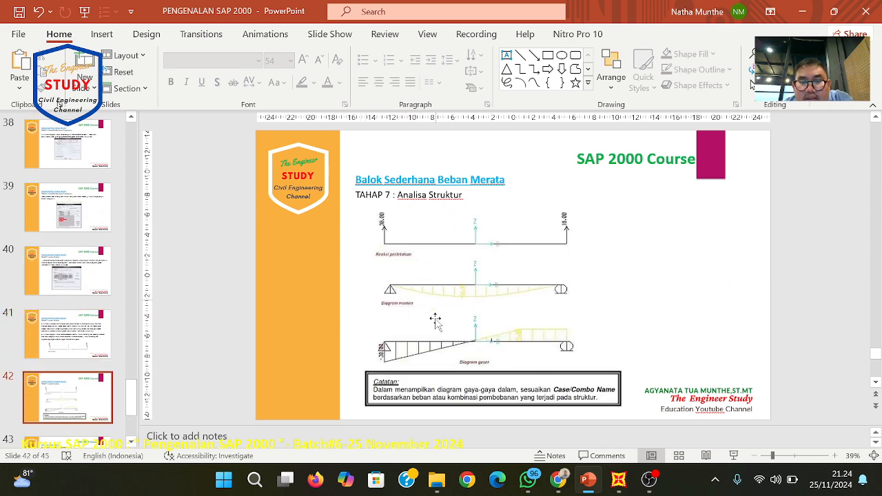
left_click(733, 455)
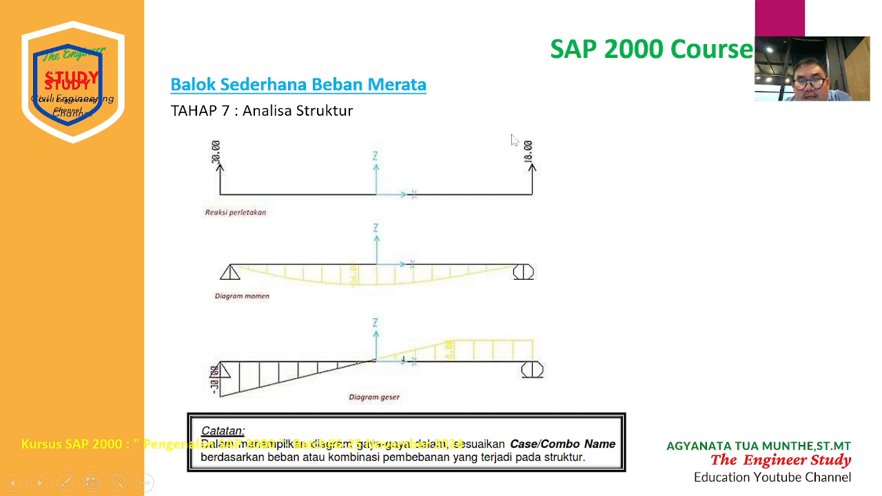
key("Escape")
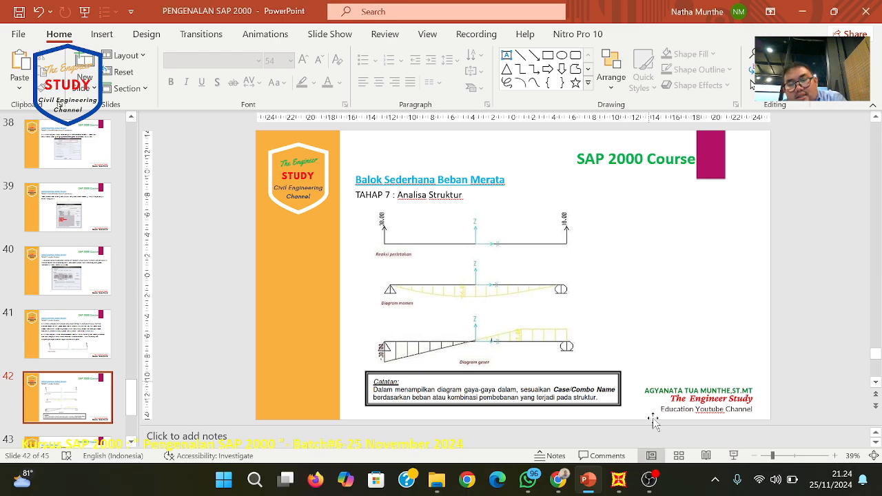
left_click(619, 479)
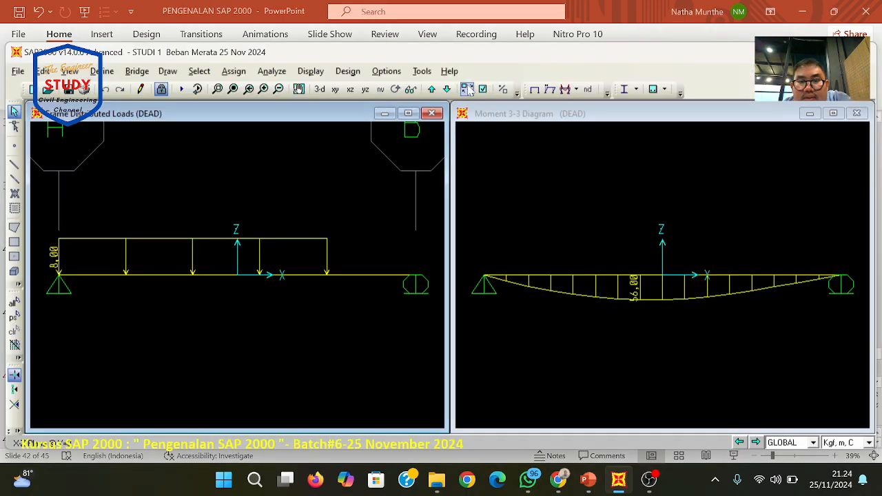
- Display the joint reaction forces for the DEAD case as arrows in the X-Z results view
left_click(502, 103)
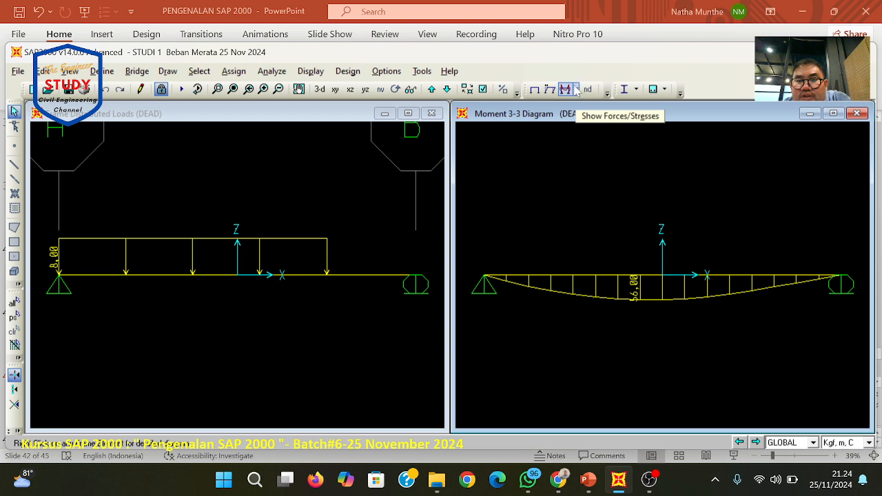
left_click(311, 70)
mouse_move(336, 181)
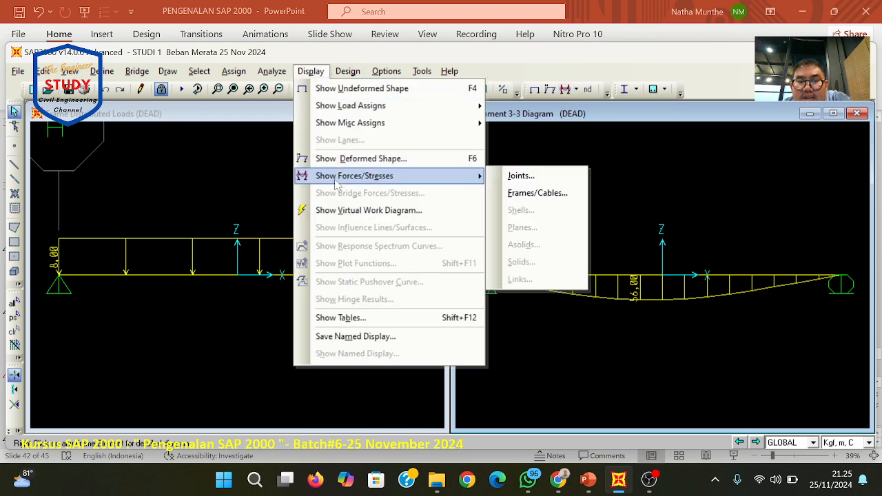
left_click(604, 51)
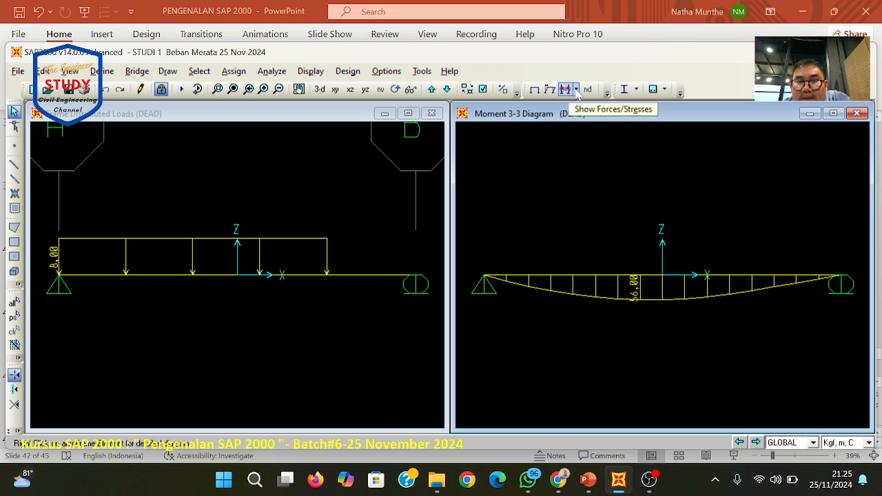
left_click(576, 90)
left_click(580, 108)
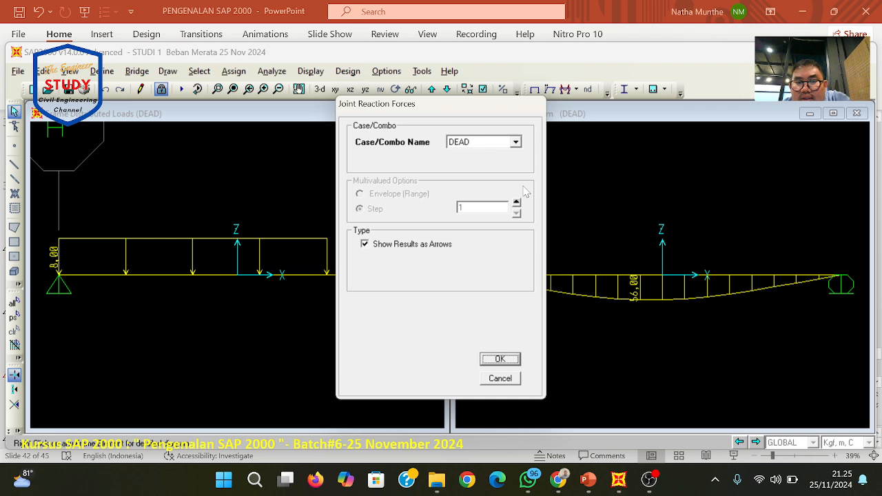
left_click(500, 359)
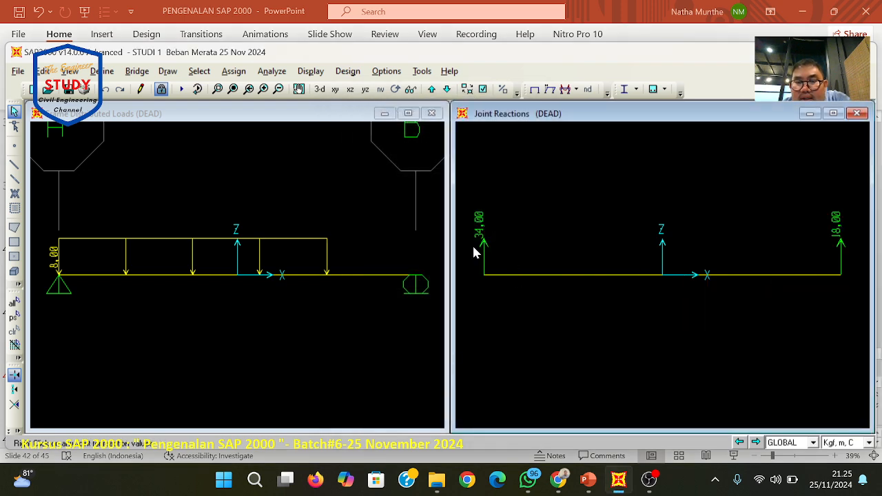
- Compare the beam's support reactions with those on the TAHAP 7 slide in PowerPoint and return to SAP2000
left_click(618, 478)
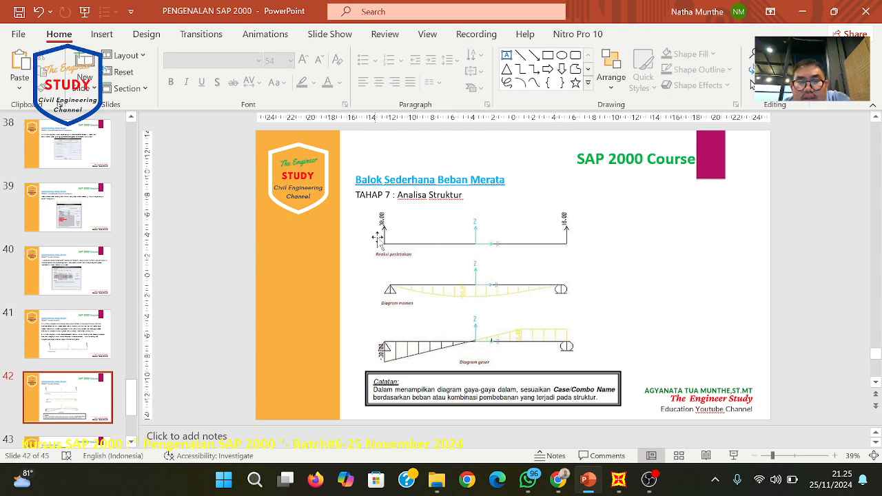
left_click(618, 479)
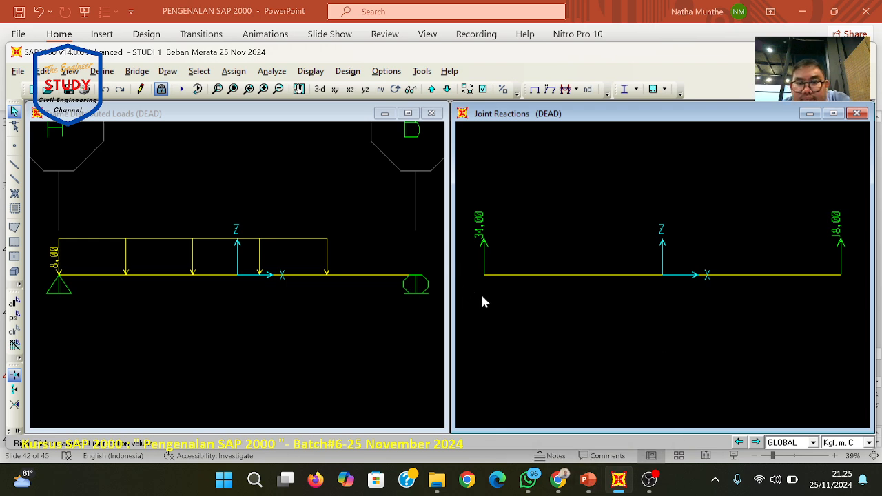
right_click(550, 187)
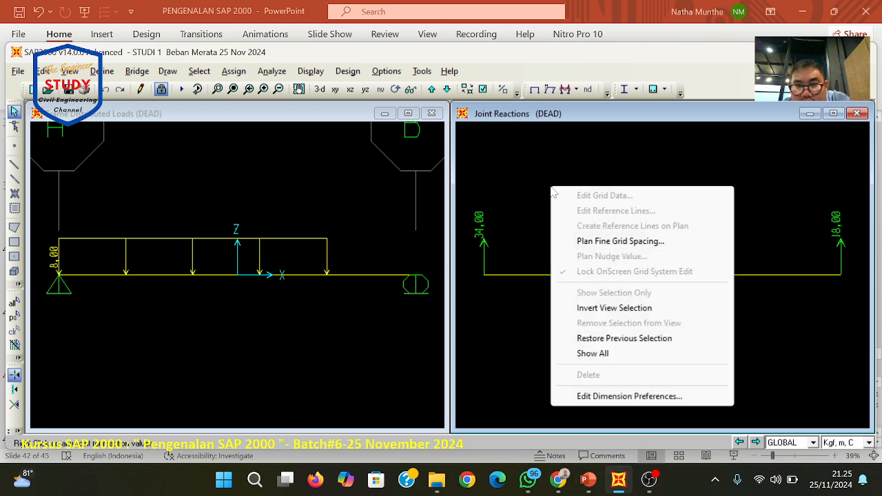
left_click(506, 274)
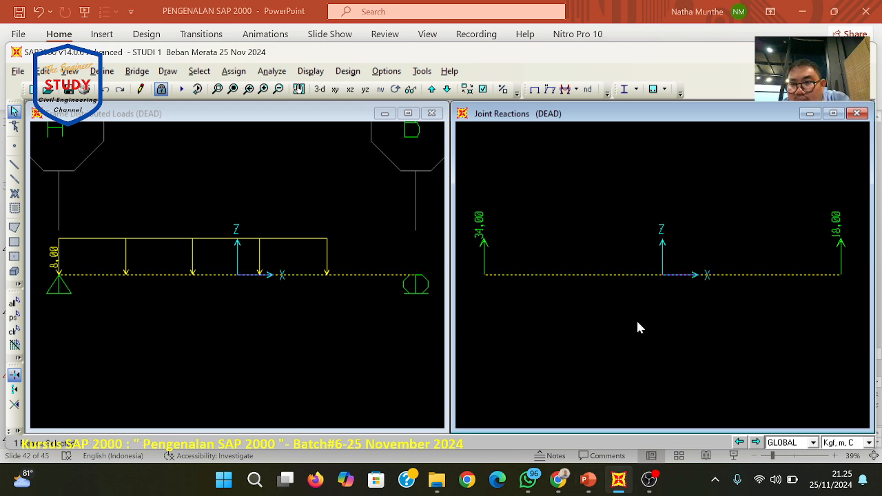
left_click(583, 275)
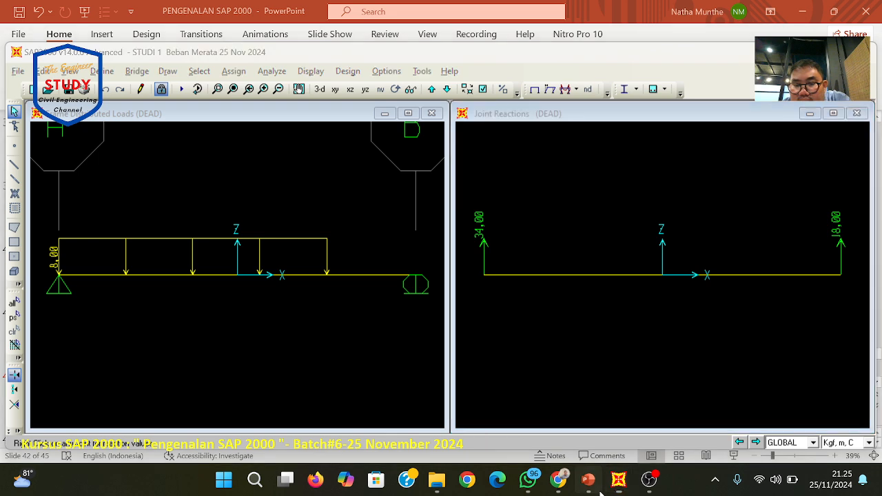
left_click(587, 480)
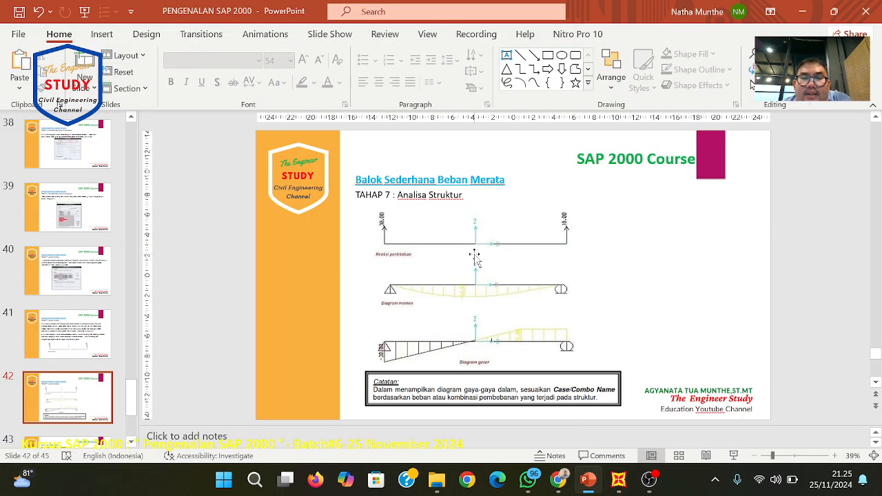
left_click(619, 481)
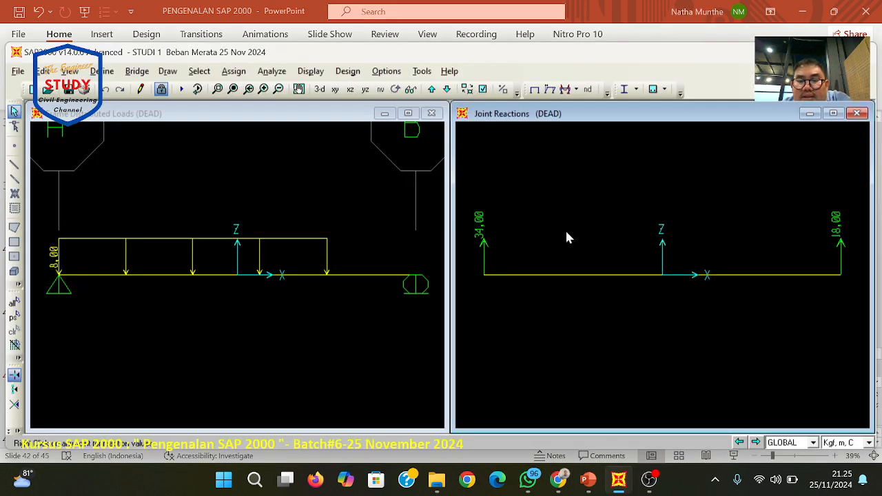
- Display the beam's Shear 2-2 diagram for the DEAD case
left_click(576, 90)
left_click(576, 90)
left_click(575, 89)
left_click(603, 124)
left_click(386, 266)
left_click(499, 359)
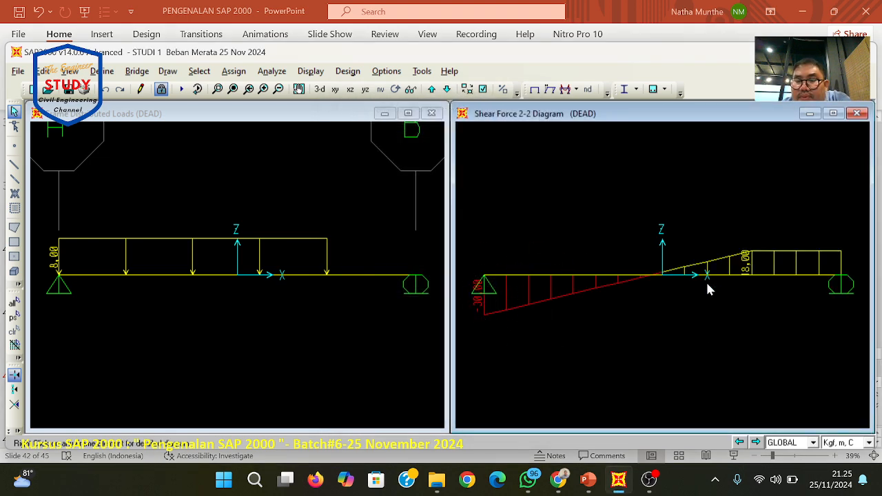
- Dismiss the WhatsApp notification and display the beam's Moment 3-3 diagram for the DEAD case
left_click(576, 90)
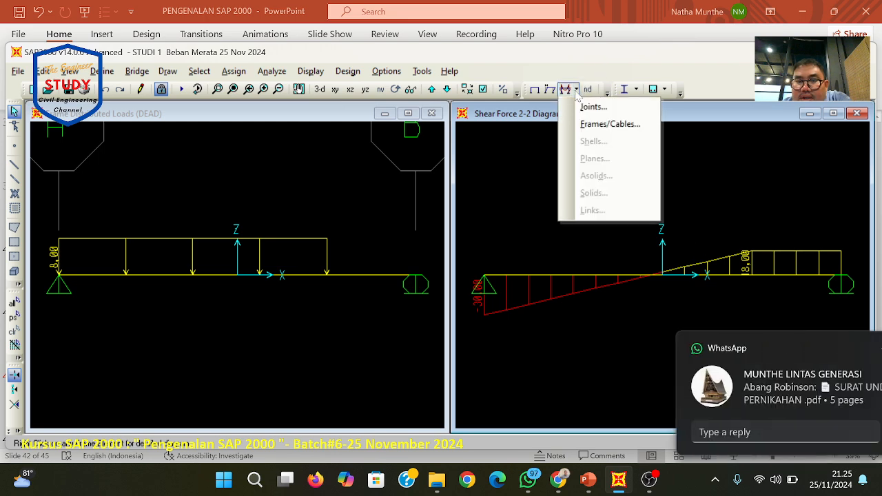
left_click(853, 348)
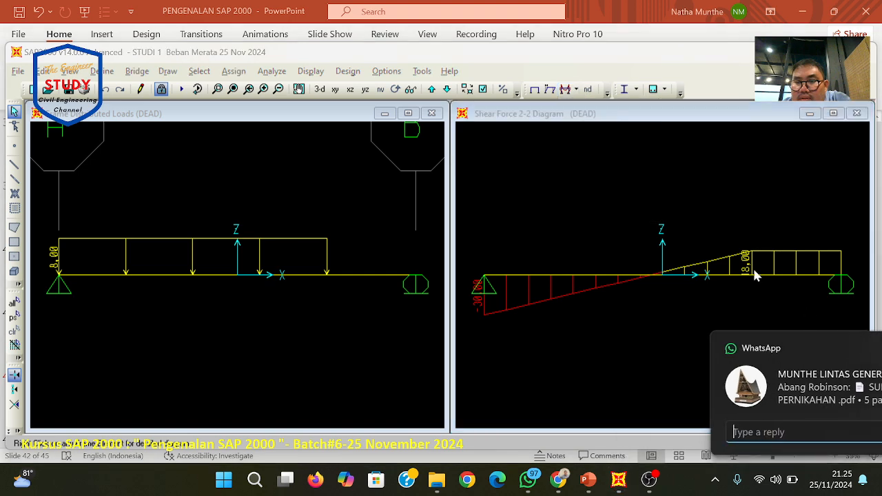
left_click(576, 89)
left_click(573, 124)
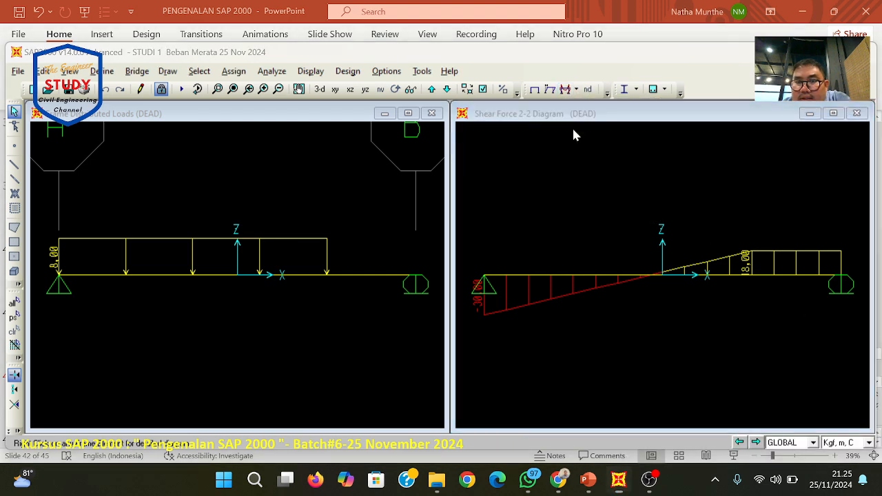
left_click(501, 358)
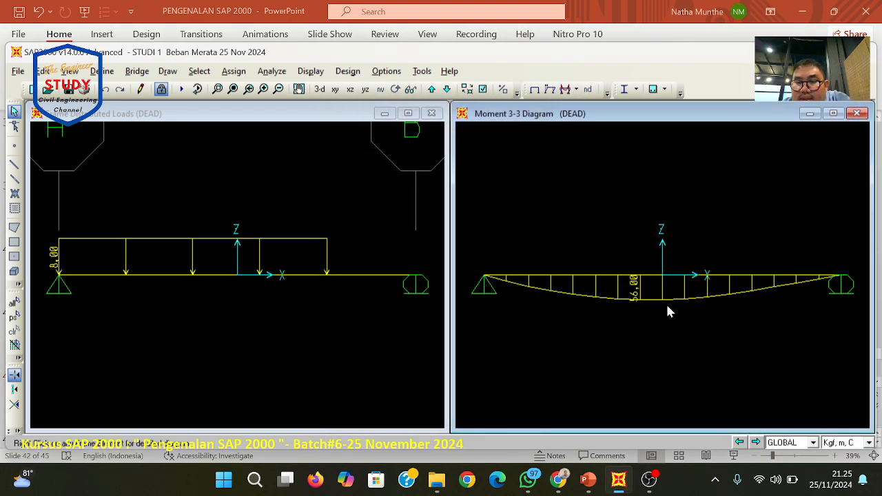
- Show the maximum values in the beam's detailed DEAD diagrams, send their screenshot to the SAP 2000 Batch#6 WhatsApp group, and close the diagrams in SAP2000
right_click(646, 275)
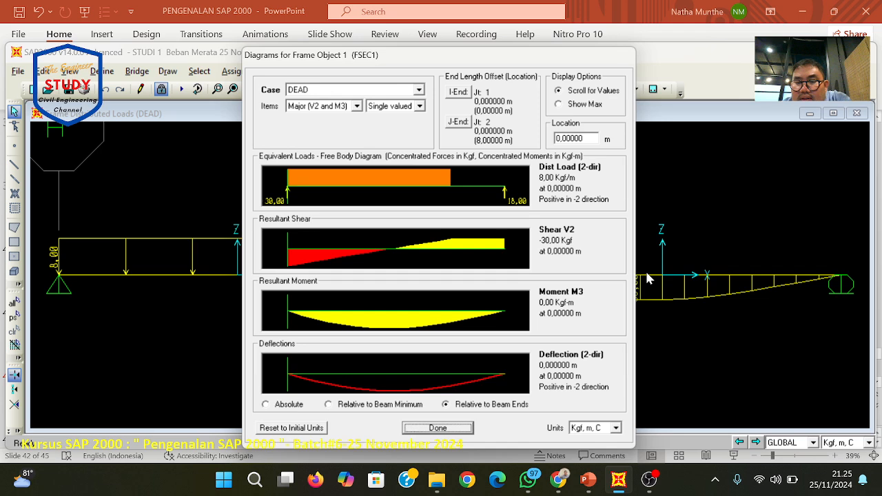
left_click(564, 104)
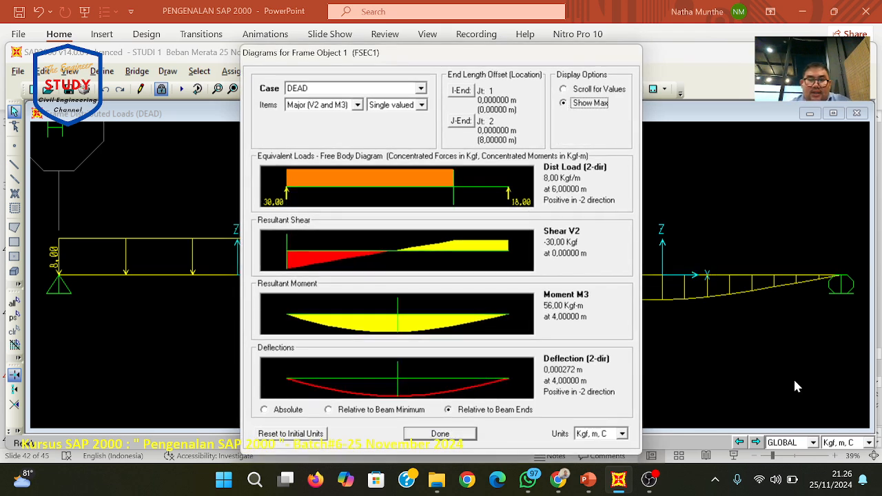
left_click(528, 480)
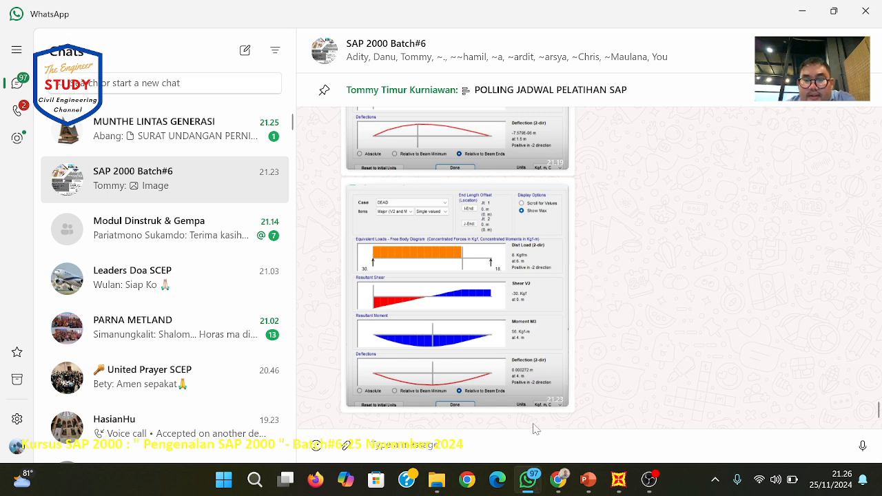
right_click(438, 444)
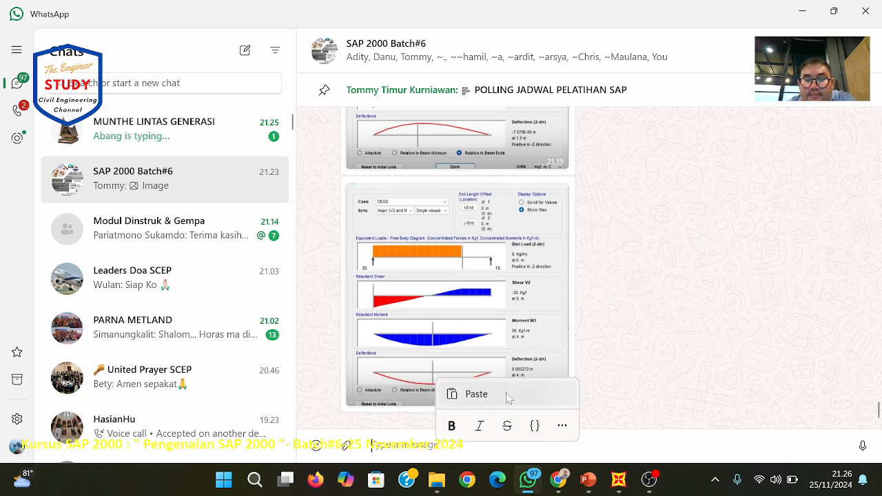
left_click(594, 326)
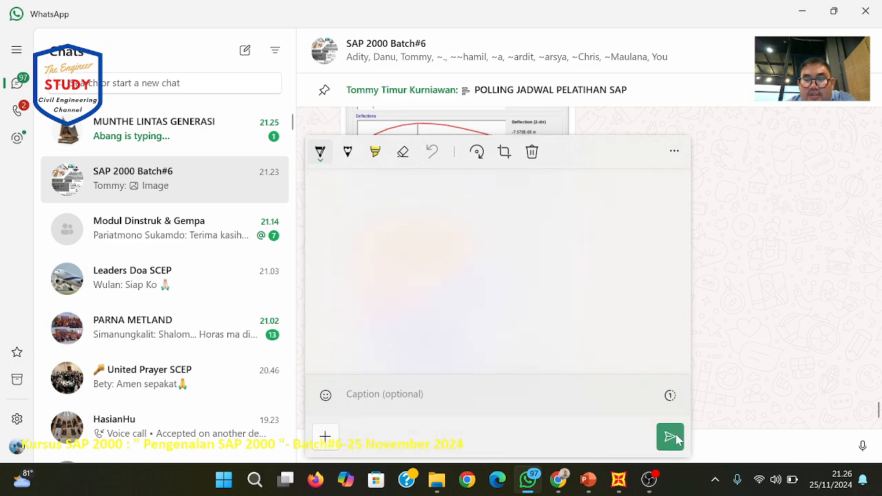
left_click(677, 439)
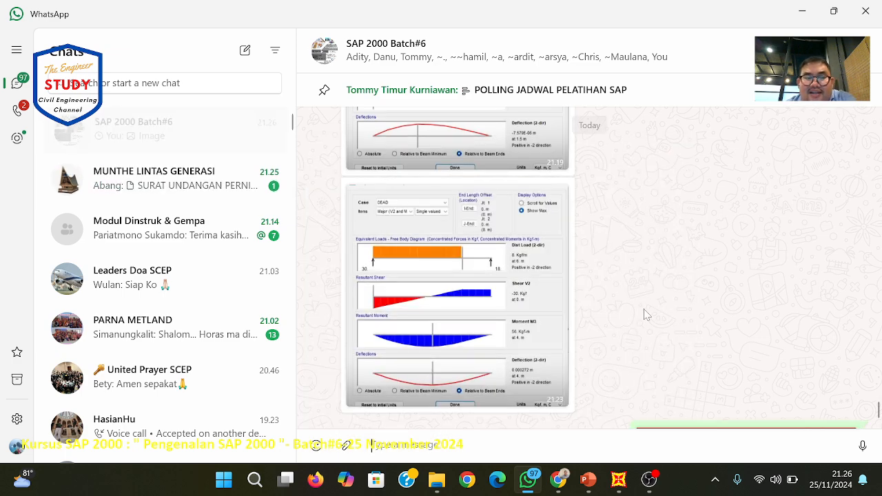
left_click(619, 479)
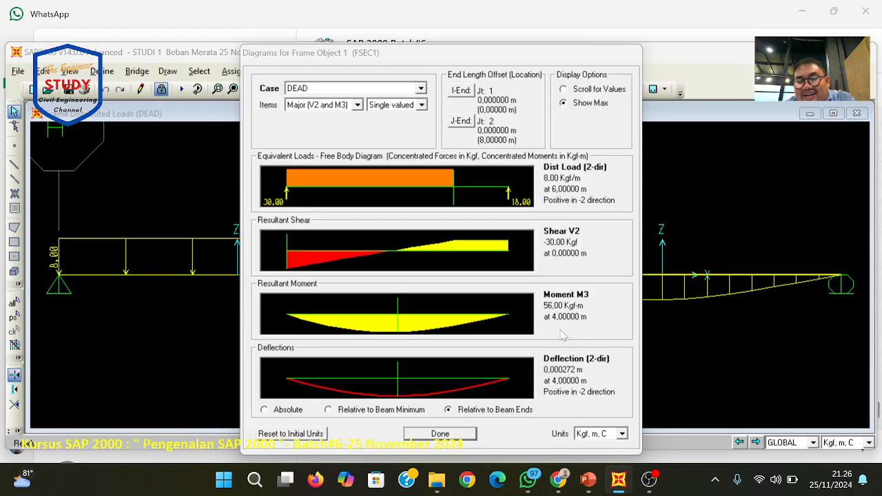
left_click(441, 430)
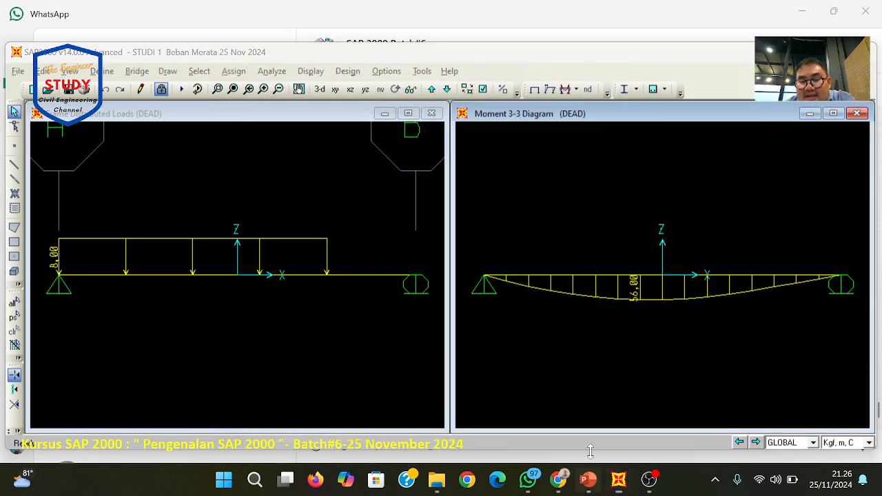
- Look at the exercise slides in PowerPoint and check the Studi-2 beam's load shape and segment lengths
left_click(582, 480)
scroll(593, 364, "down", 2)
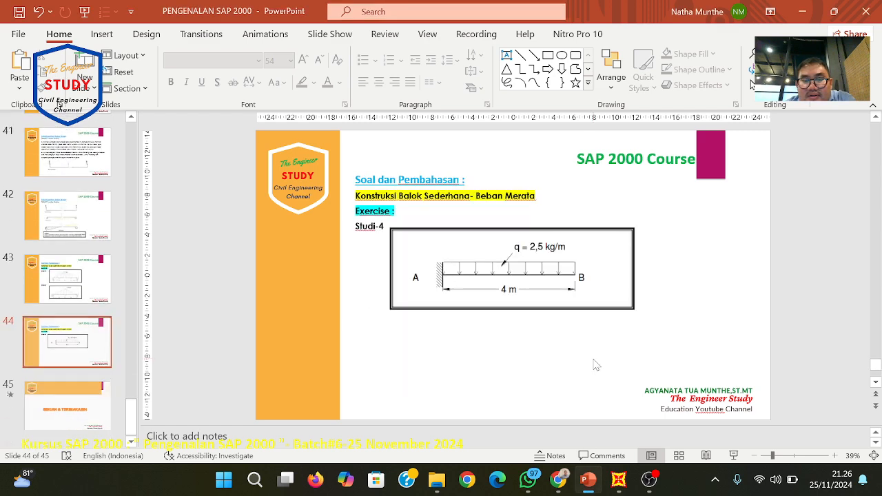
scroll(597, 364, "up", 1)
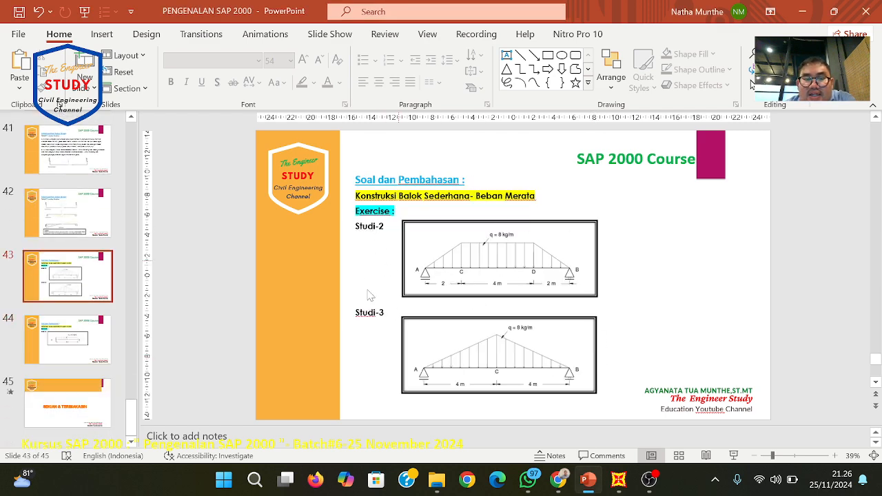
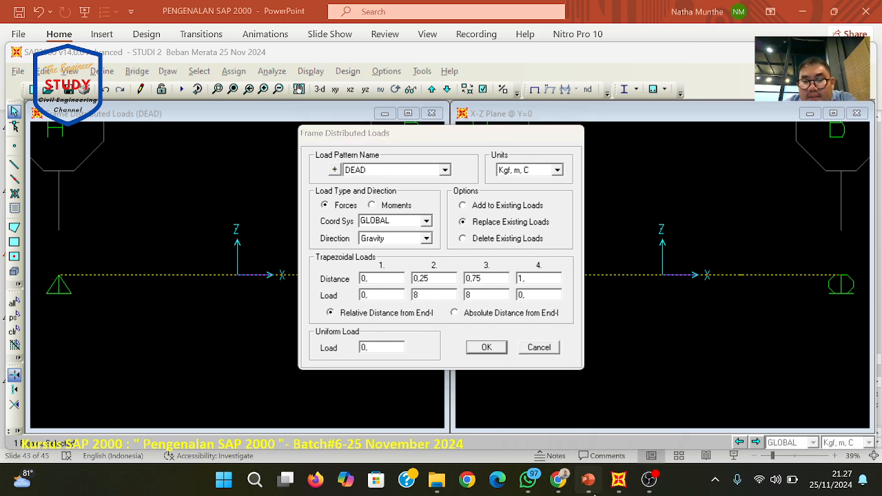
key("alt+Tab")
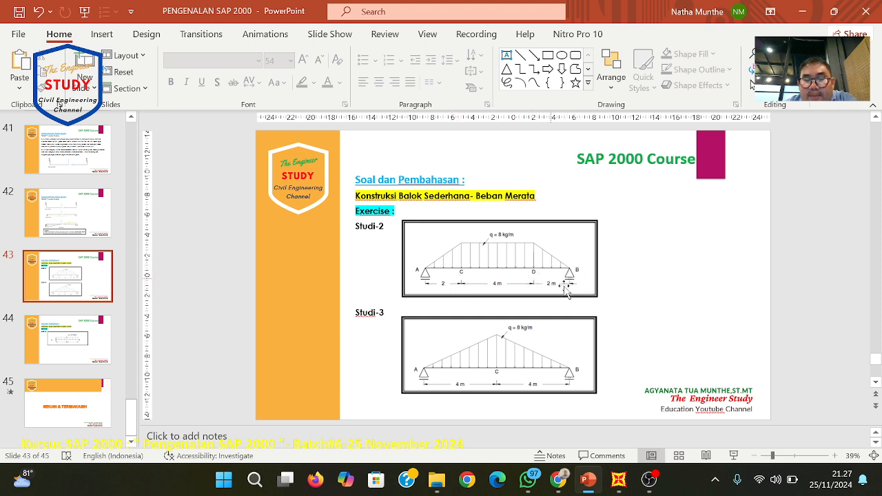
- Switch to SAP2000 and apply the DEAD trapezoidal gravity load of 0, 8, 8, 0 at relative distances 0, 0.25, 0.75, 1
left_click(618, 479)
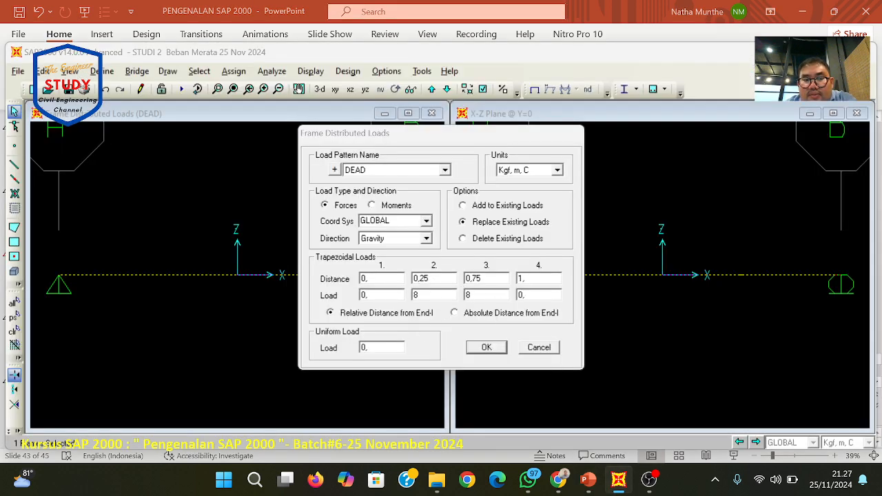
left_click(486, 348)
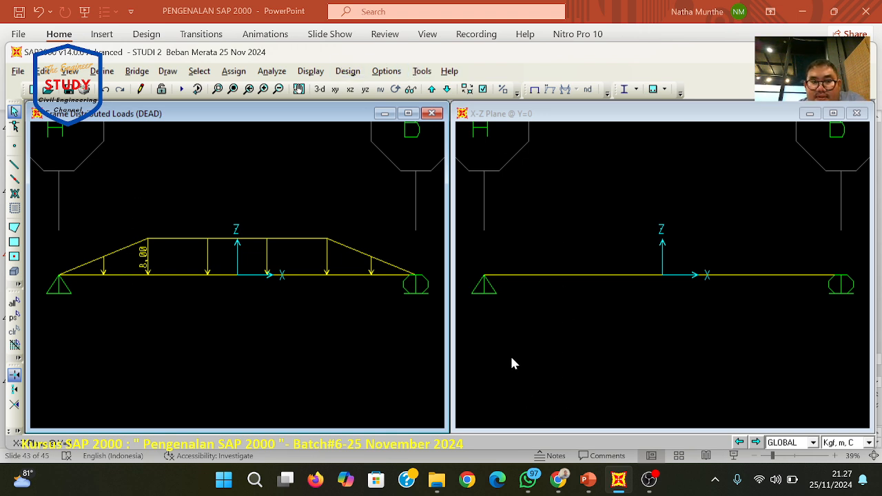
- Switch to WhatsApp and resend the unsent diagram screenshot in the SAP 2000 Batch#6 group
left_click(530, 482)
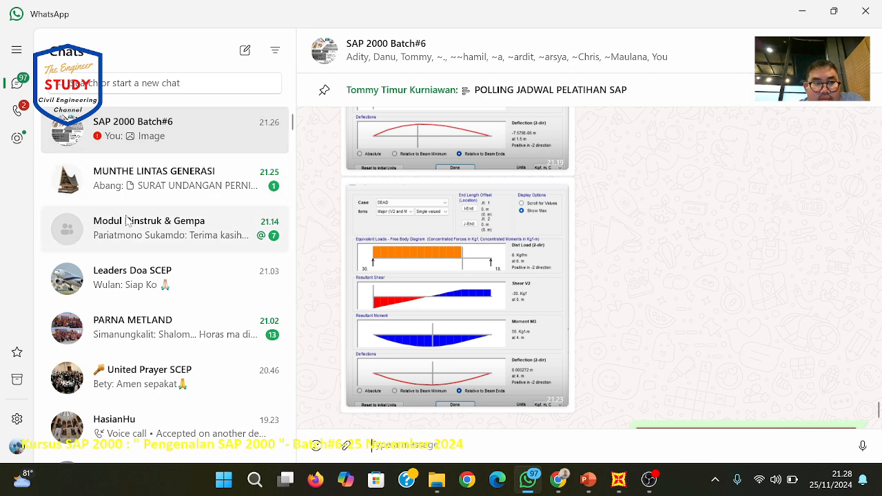
left_click(131, 293)
left_click(185, 136)
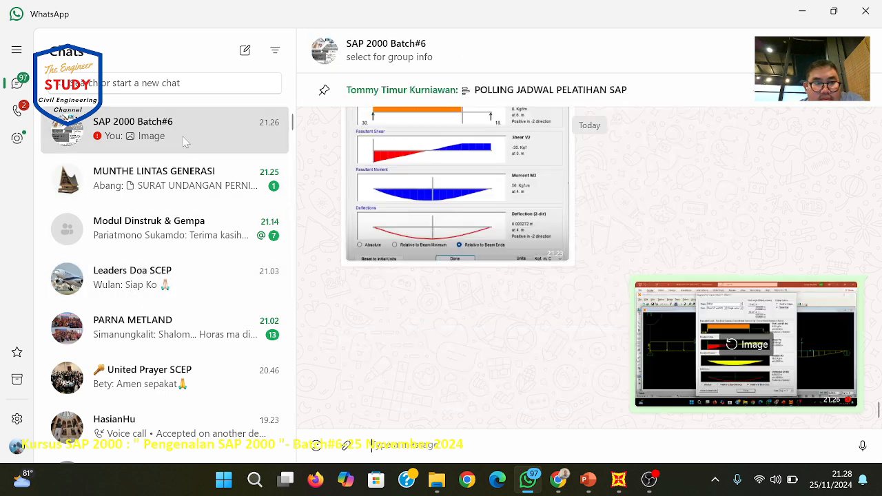
left_click(731, 345)
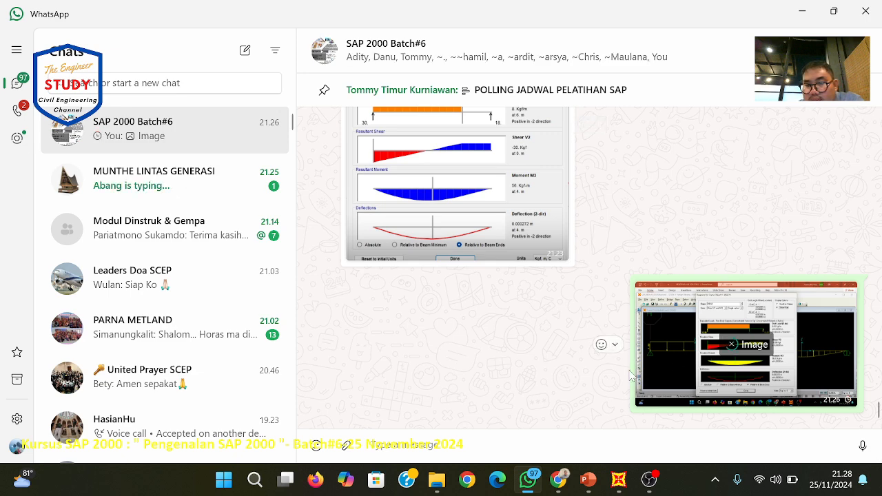
- Check the Google Meet call in Chrome and return to the Studi-2 beam model in SAP2000
left_click(618, 480)
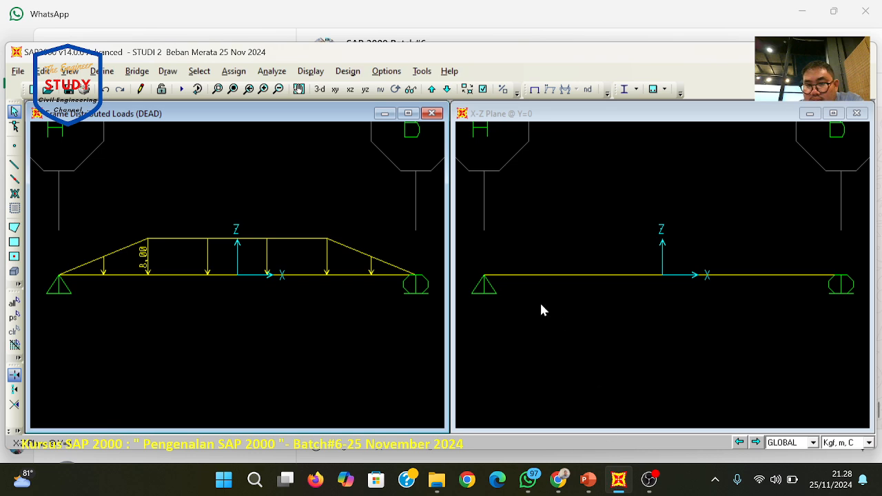
mouse_move(558, 481)
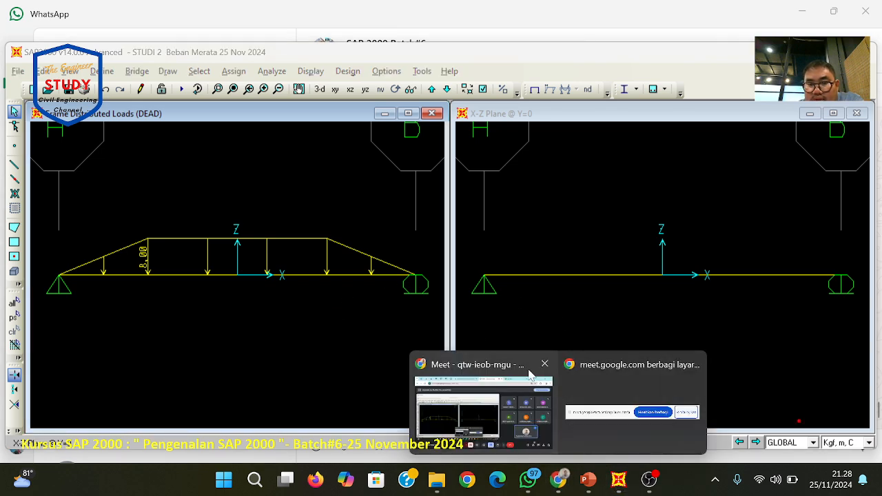
left_click(497, 402)
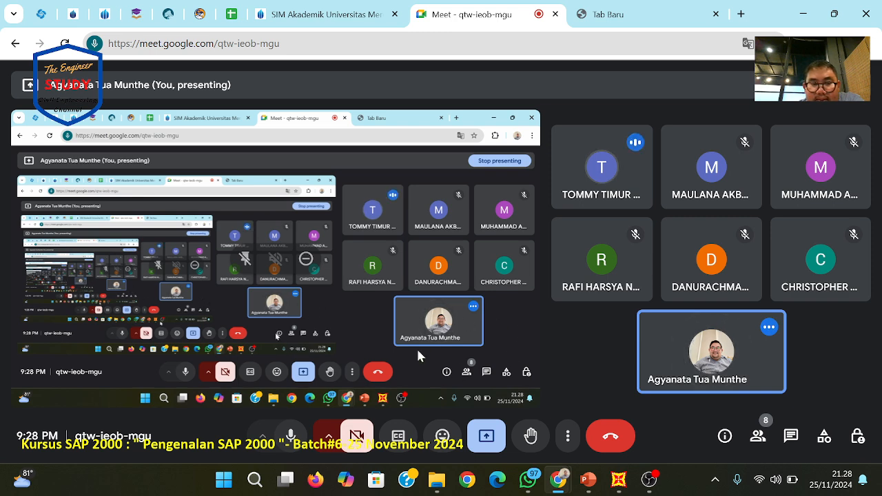
key("alt+Tab")
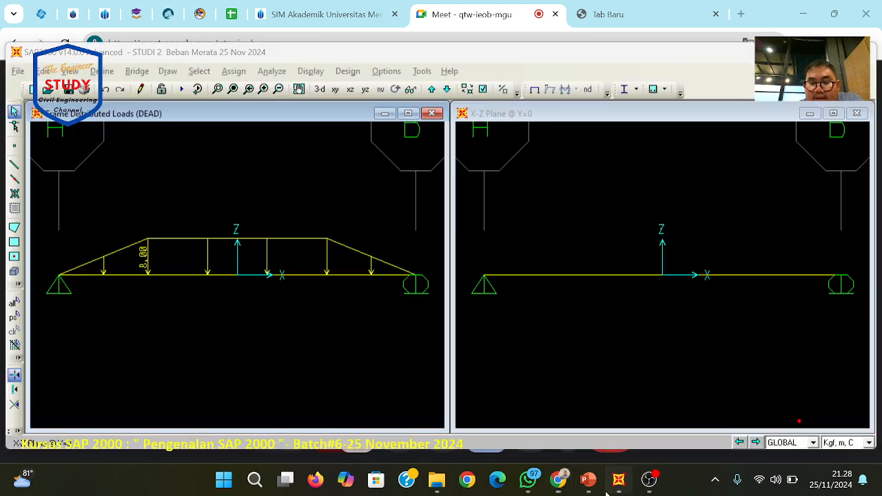
- Review and accept the analysis options for a plane frame in the XZ plane
left_click(272, 71)
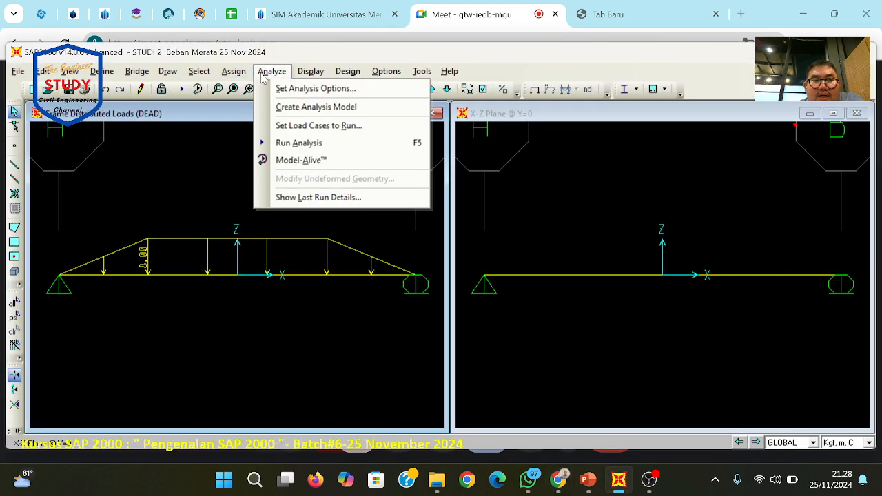
left_click(276, 90)
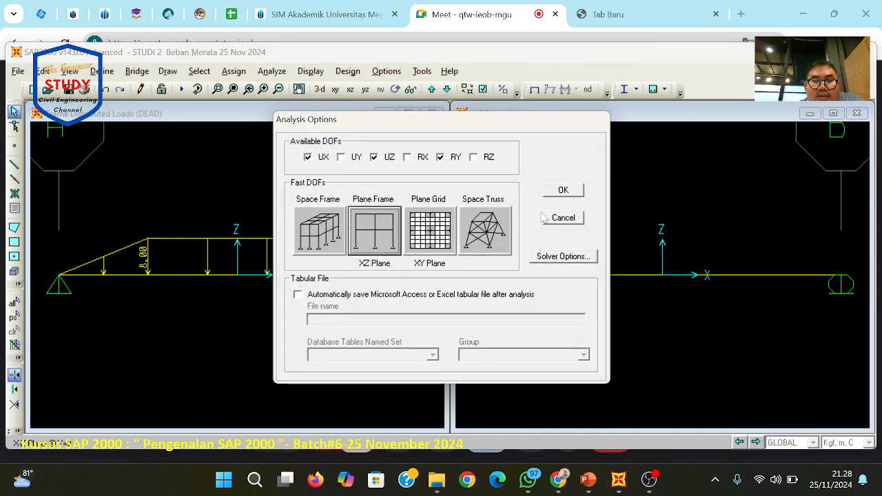
left_click(561, 196)
- Run the analysis of the Studi-2 beam and display its Moment 3-3 diagram for the DEAD case
left_click(272, 71)
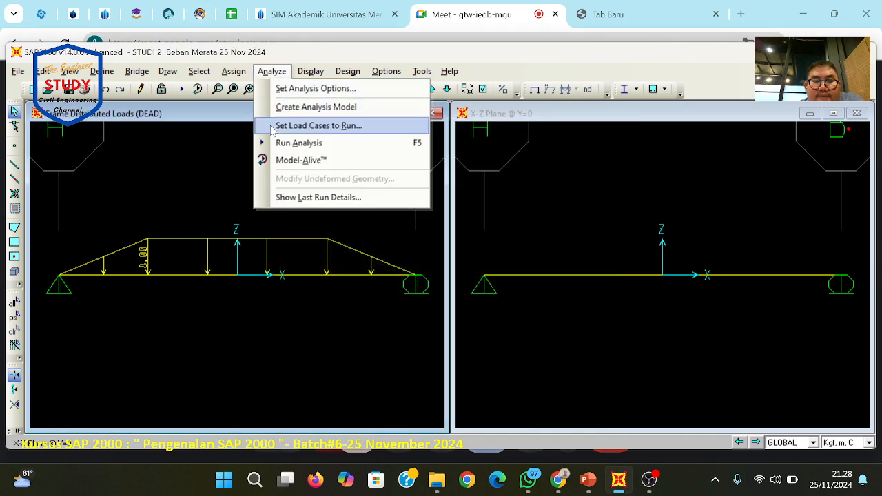
left_click(291, 125)
left_click(599, 321)
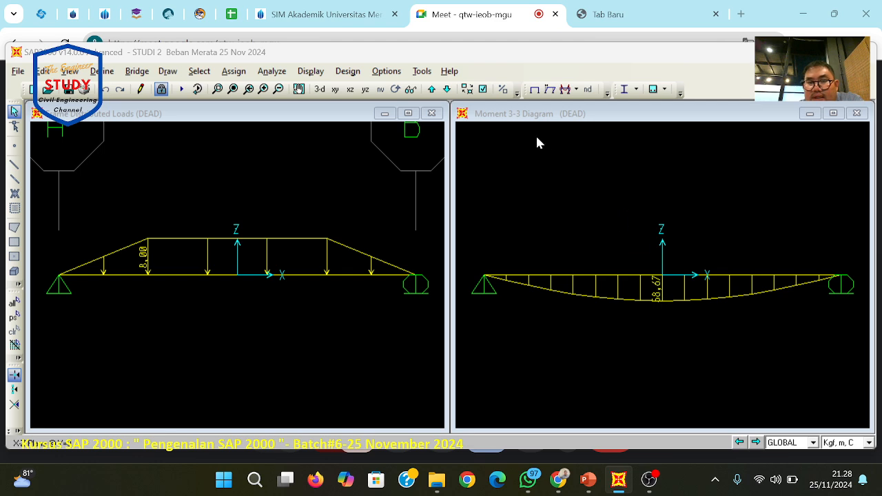
- Open the Studi-2 beam's detailed DEAD diagrams and show the maximum values
left_click(524, 116)
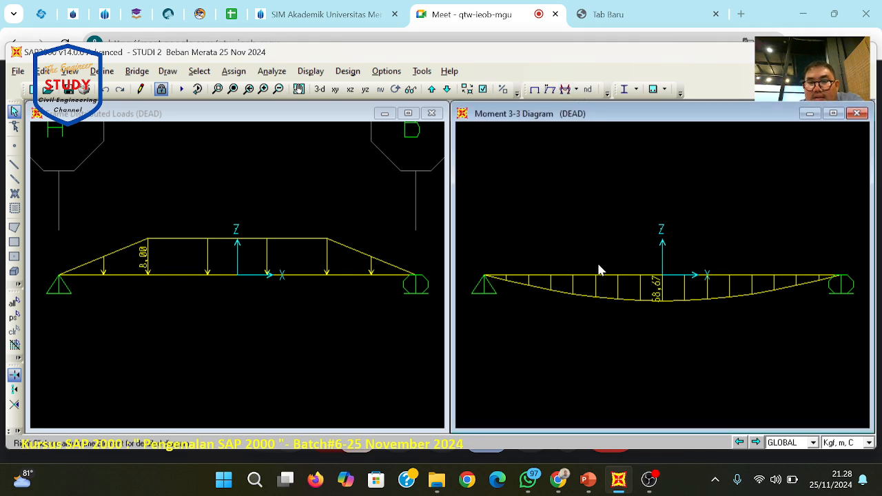
right_click(607, 279)
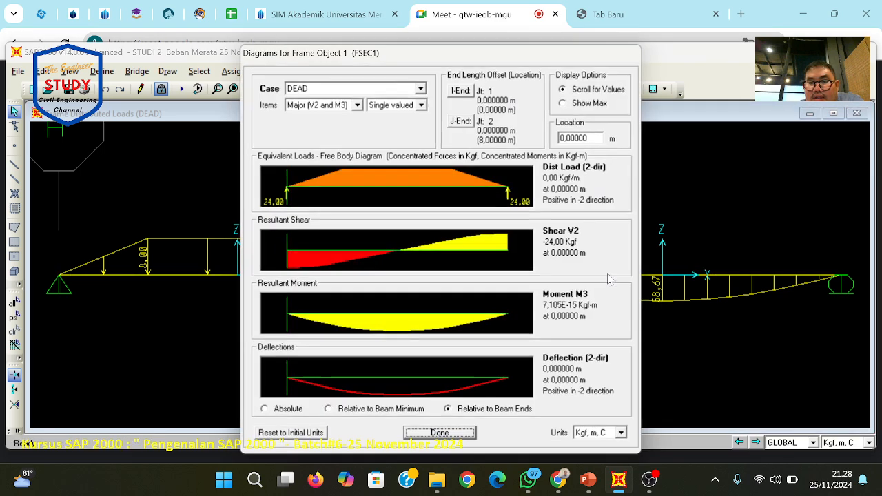
left_click(567, 104)
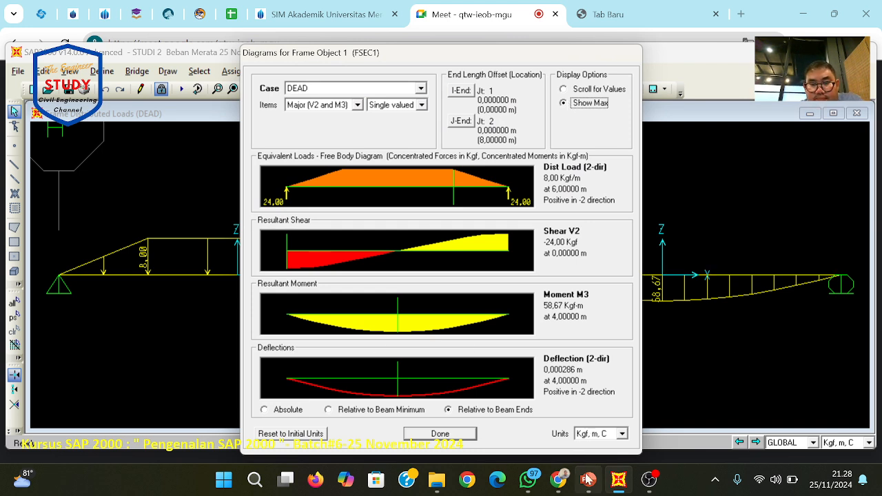
- Send a screenshot of the Studi-2 diagrams to the SAP 2000 Batch#6 WhatsApp group and close the diagrams in SAP2000
left_click(530, 480)
right_click(481, 440)
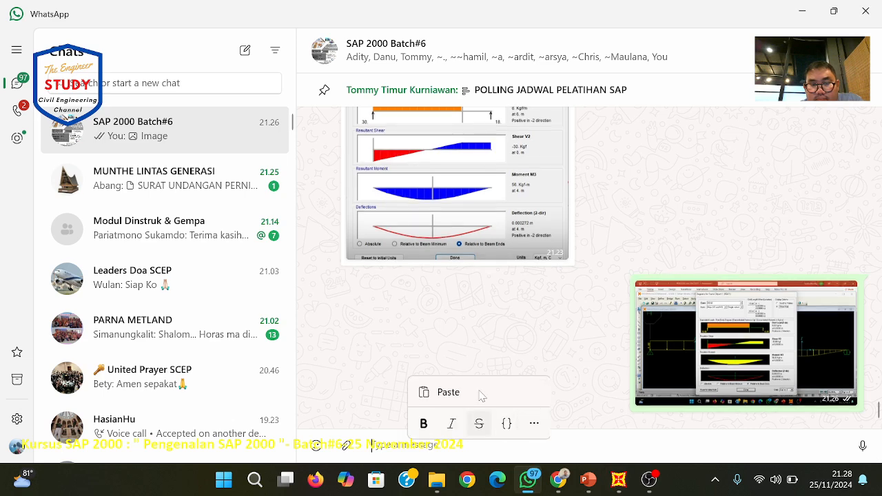
left_click(448, 392)
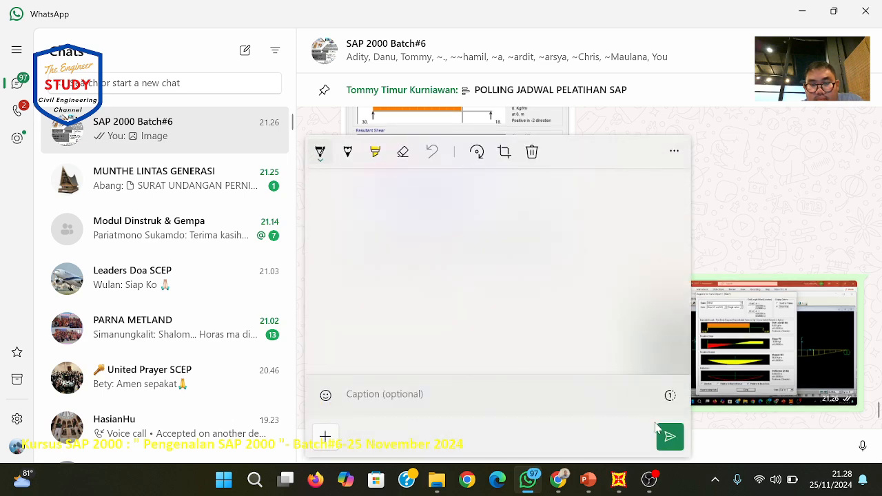
left_click(669, 437)
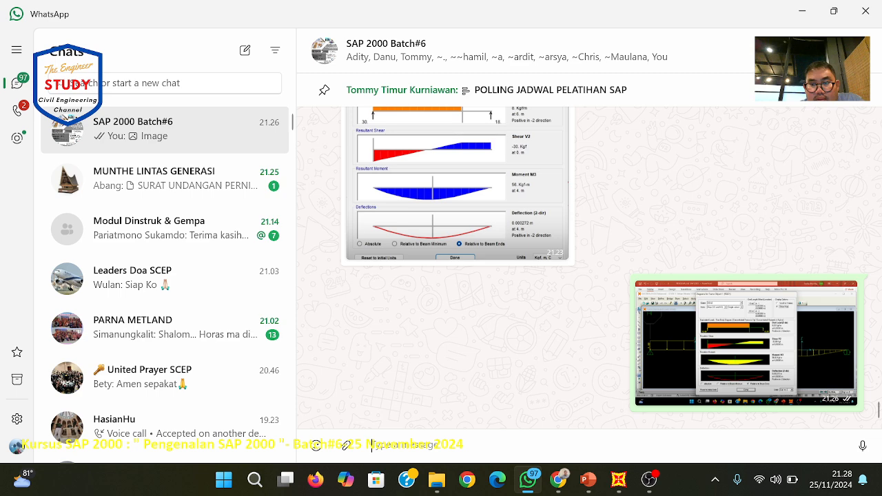
left_click(114, 280)
left_click(138, 128)
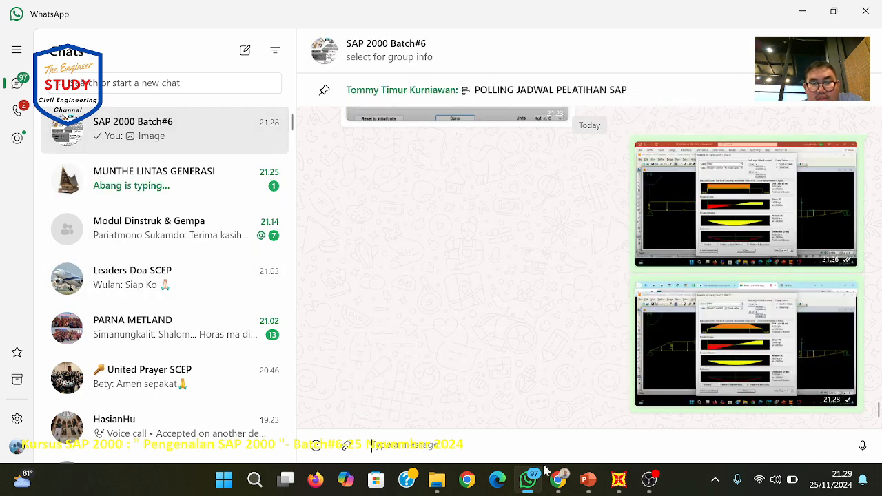
left_click(617, 486)
left_click(439, 433)
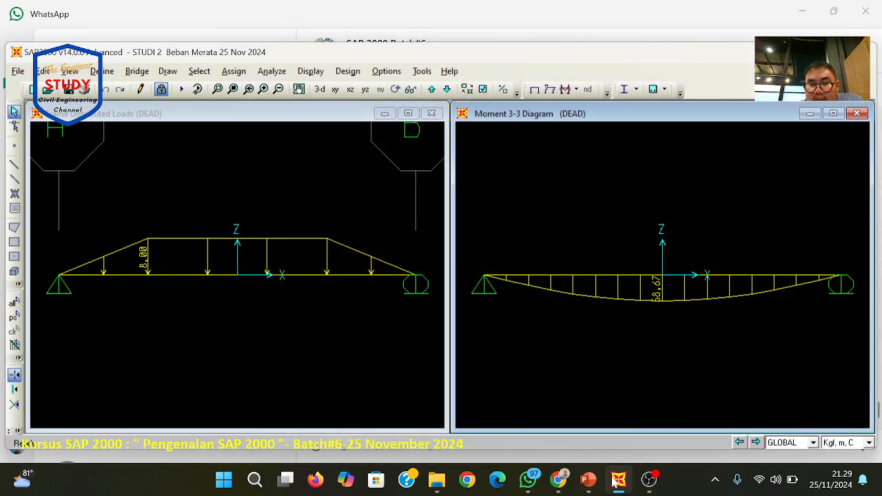
- Switch to PowerPoint and check the Studi-3 beam's load shape and segment lengths on the exercise slide
left_click(588, 481)
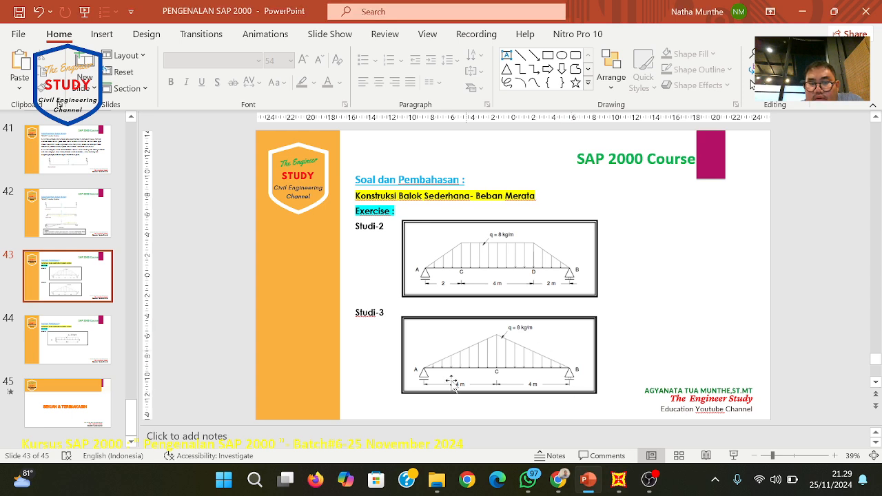
scroll(492, 352, "down", 1)
scroll(523, 335, "up", 1)
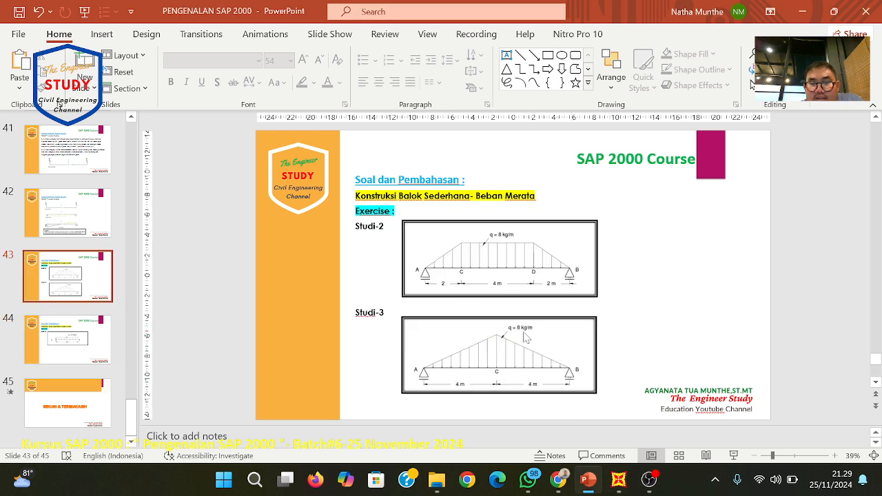
left_click(853, 354)
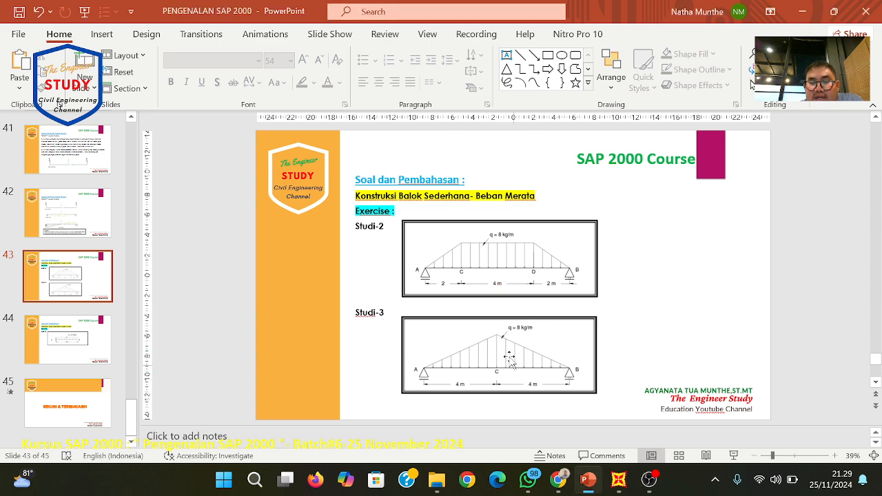
- Unlock the model in SAP2000 and save it as "STUDI 3 Beban Merata 25 Nov 2024"
left_click(616, 481)
left_click(160, 89)
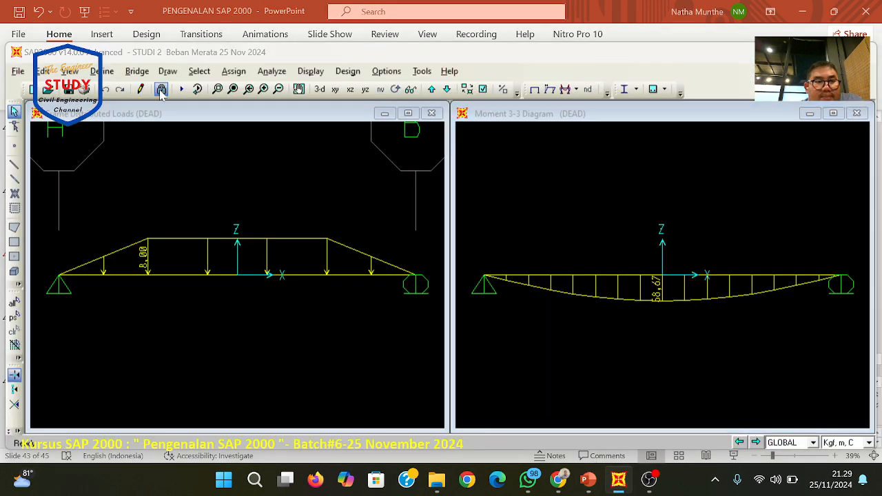
left_click(472, 288)
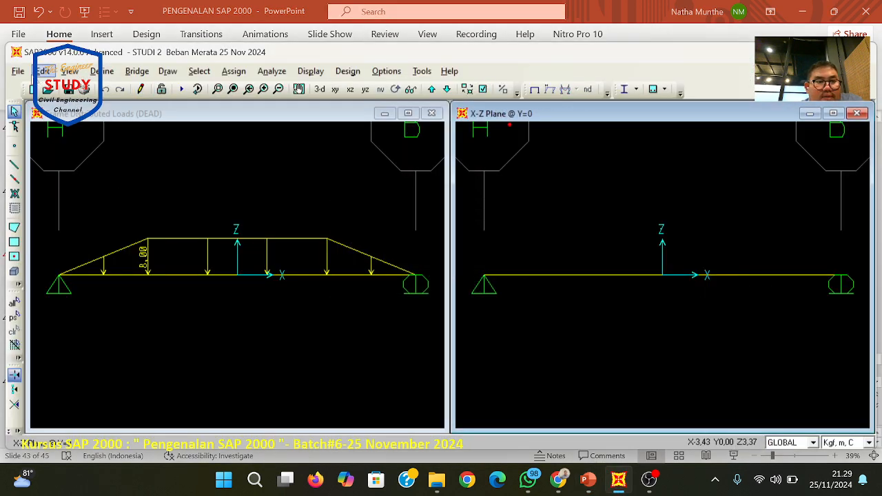
left_click(24, 74)
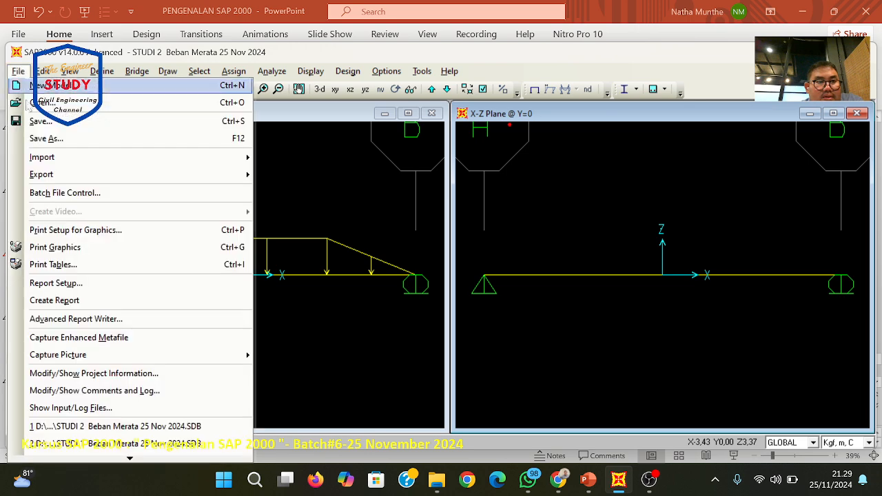
left_click(41, 138)
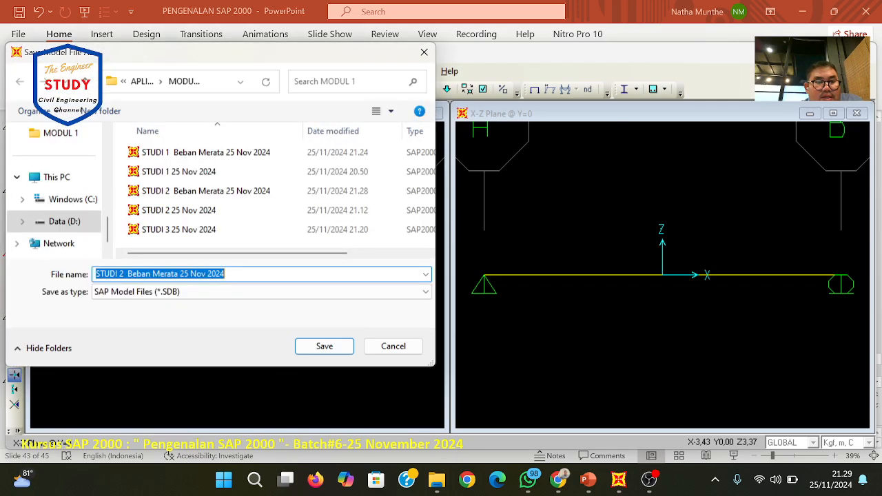
left_click(120, 274)
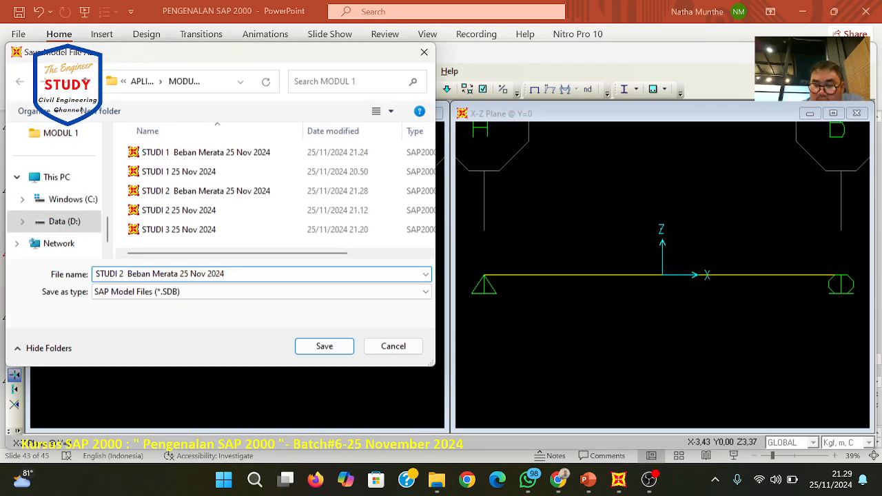
key("BackSpace")
type("3")
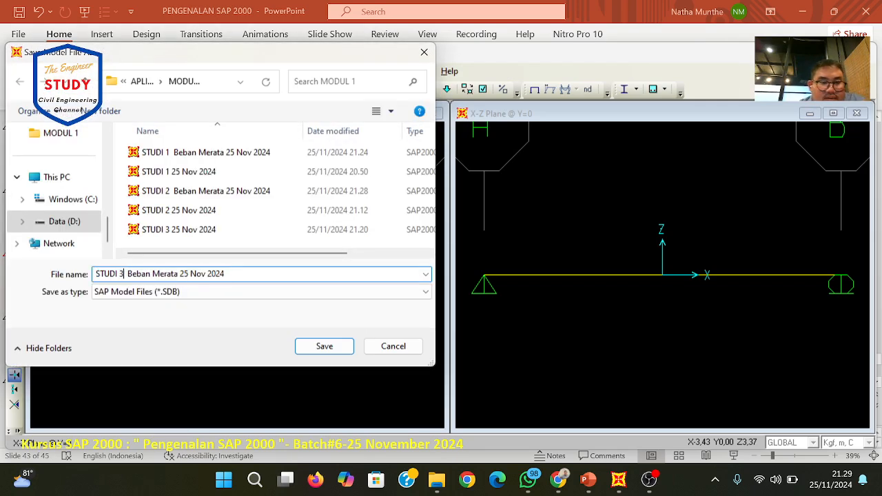
left_click(320, 346)
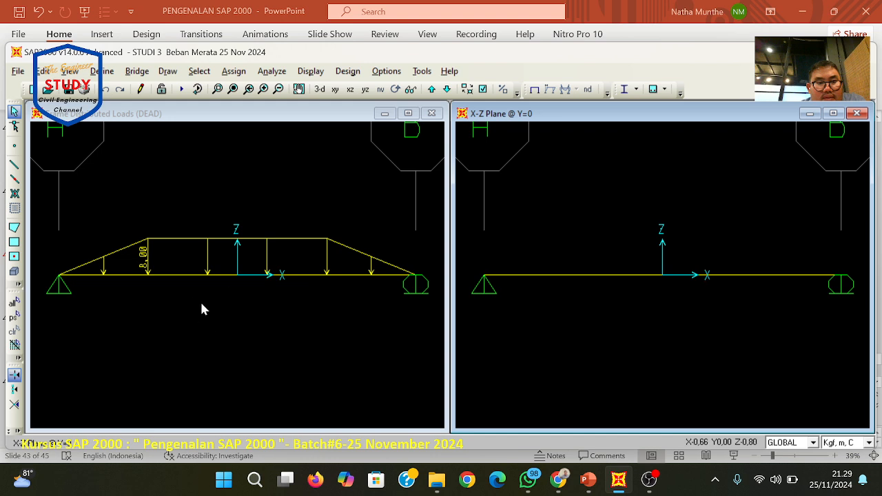
- Replace the beam's existing DEAD distributed load with zero trapezoidal and uniform load values
left_click(156, 273)
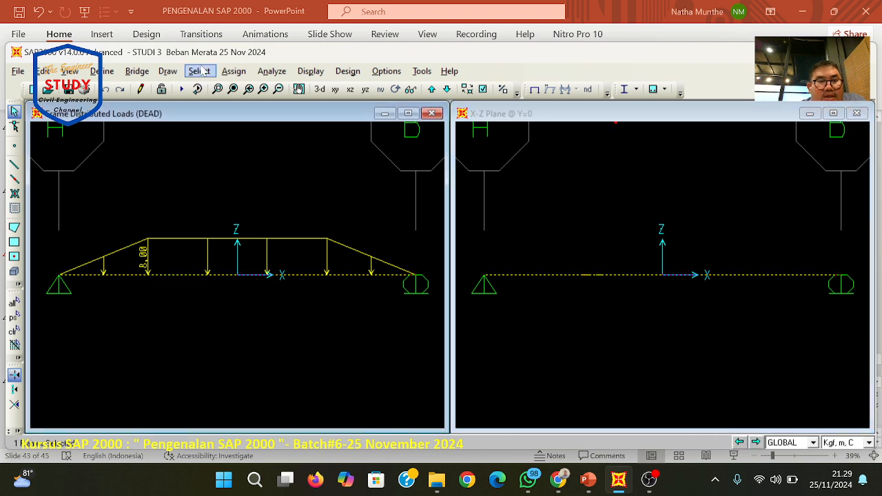
left_click(234, 71)
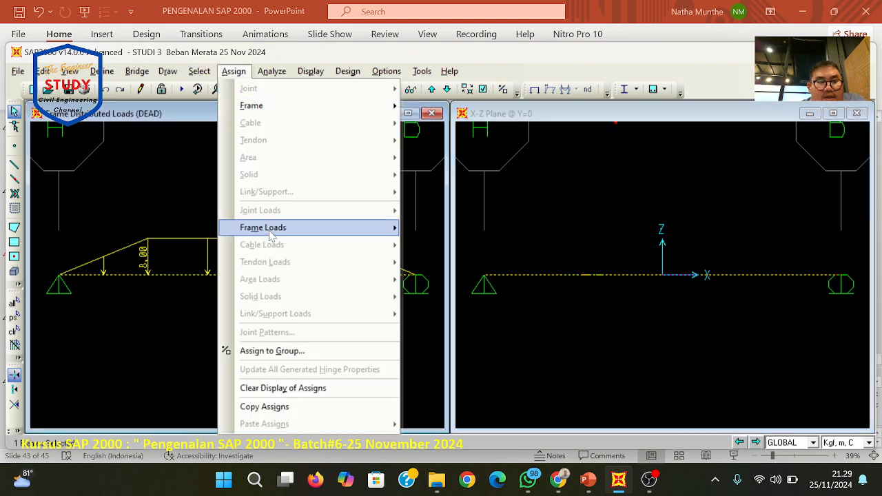
mouse_move(271, 232)
left_click(469, 267)
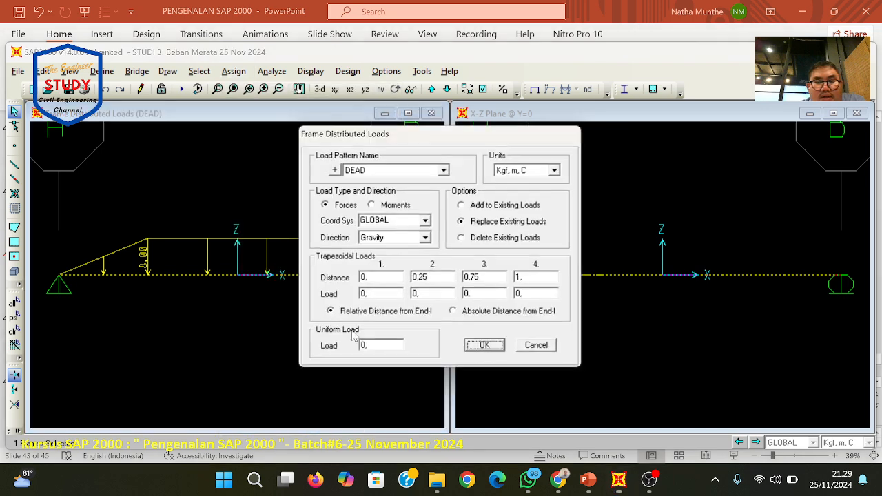
left_click(485, 346)
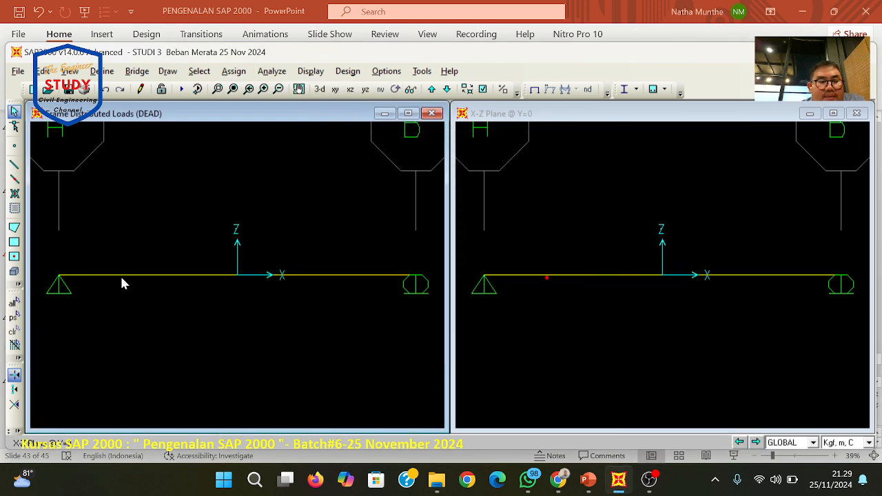
- Begin a DEAD distributed load assignment on the beam, with distances relative to End-I
left_click(125, 275)
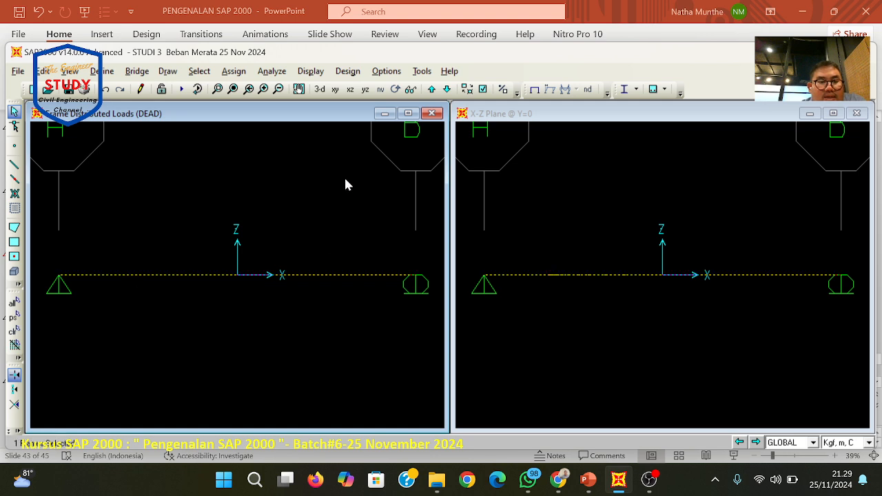
left_click(246, 71)
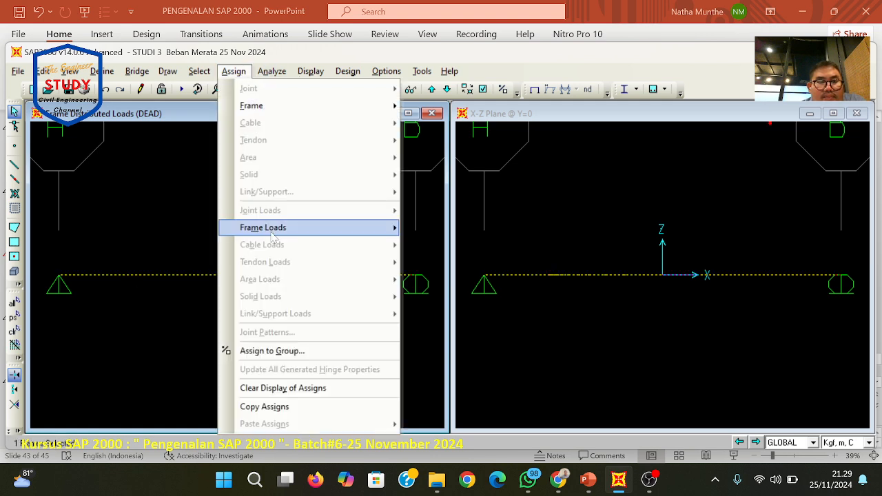
mouse_move(359, 227)
left_click(474, 266)
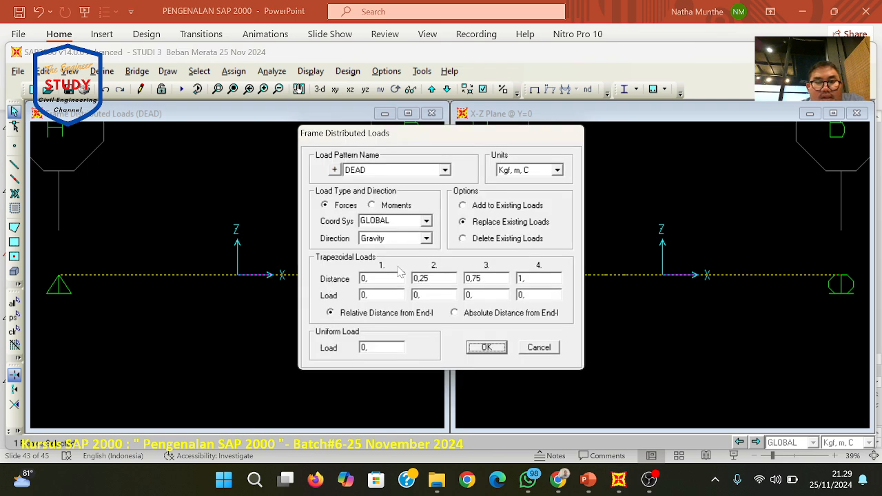
left_click(469, 312)
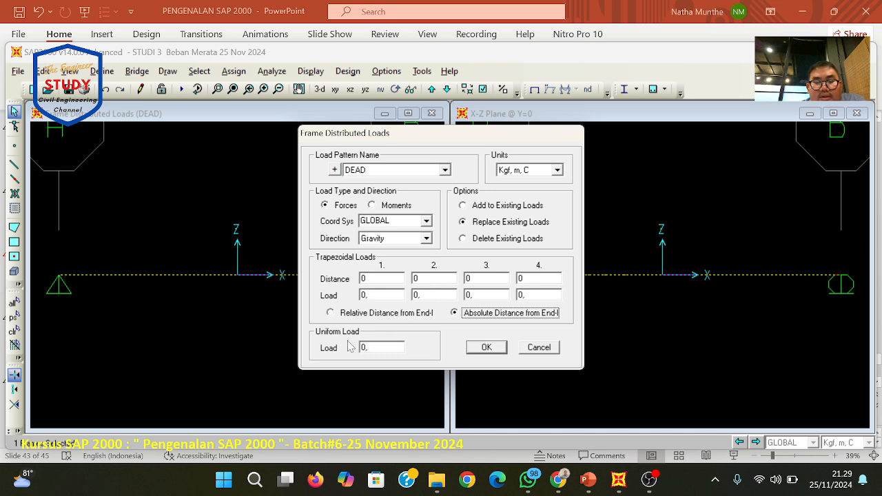
left_click(376, 312)
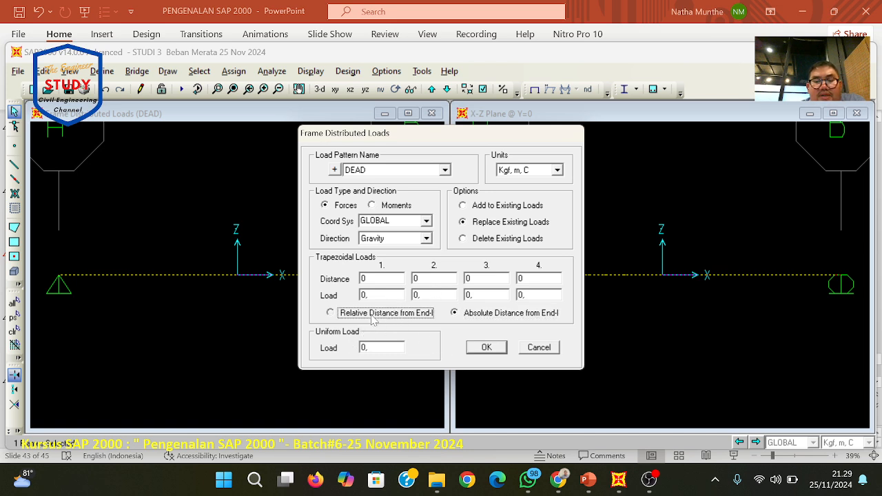
- Try to set the second trapezoidal load point's relative distance to .5
left_click(424, 278)
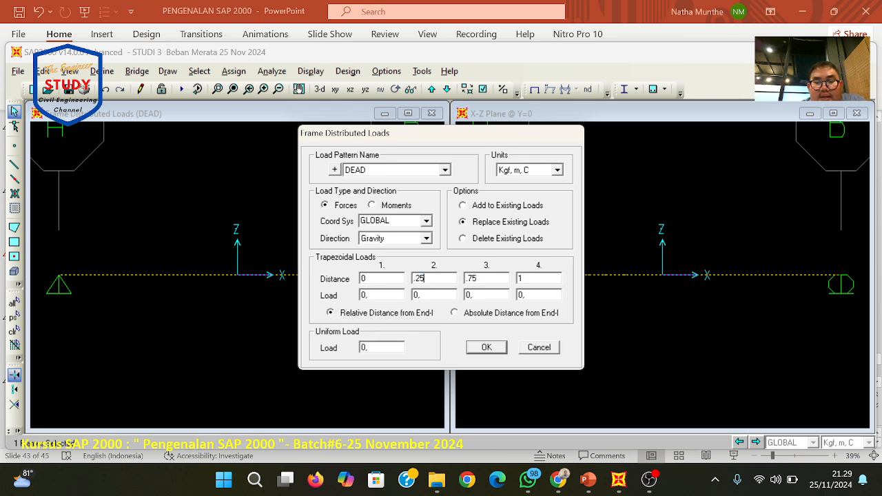
key("BackSpace")
type("5")
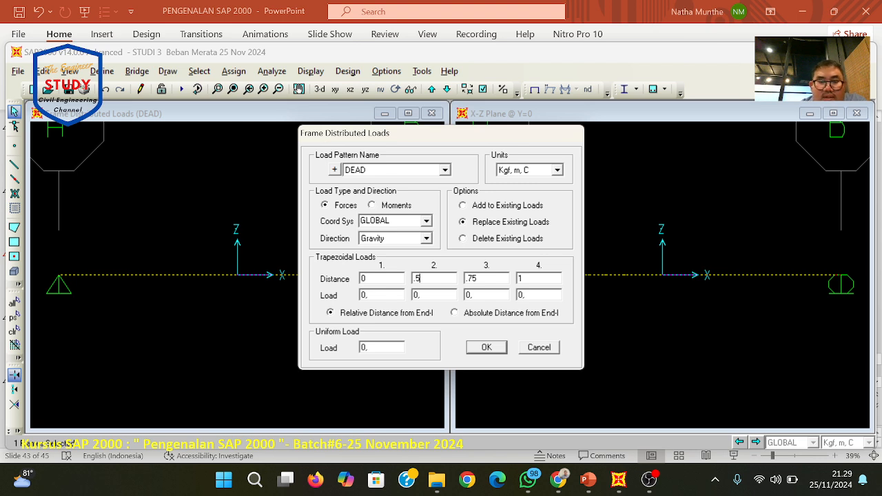
left_click(475, 279)
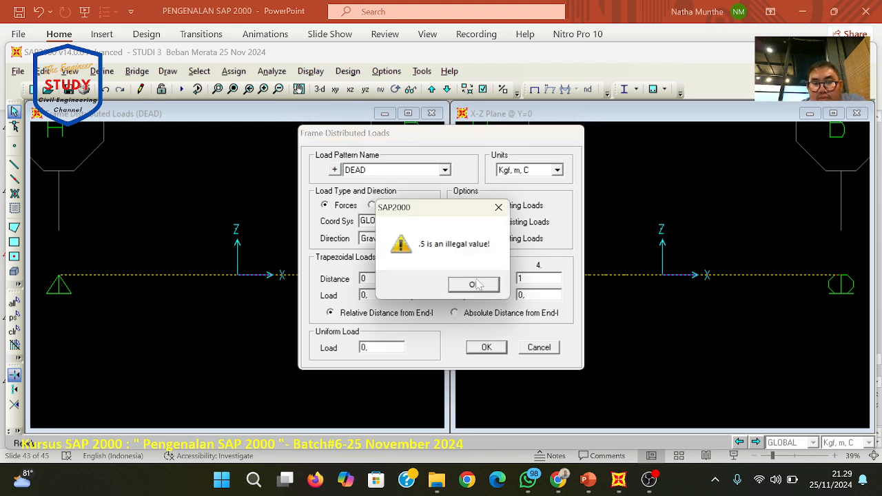
left_click(475, 284)
left_click(476, 284)
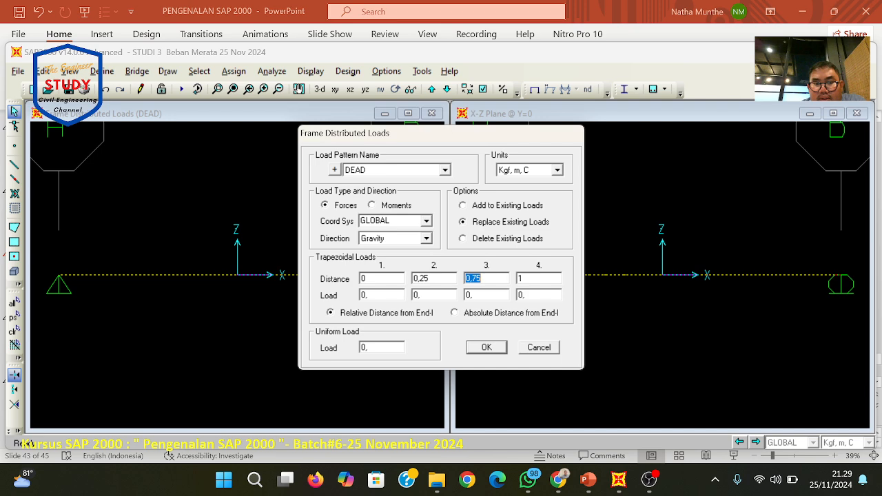
- Set the trapezoidal load distances to 0, 0,5, 1 and 0 with a load of 8 at the second point, and assign it
type("0")
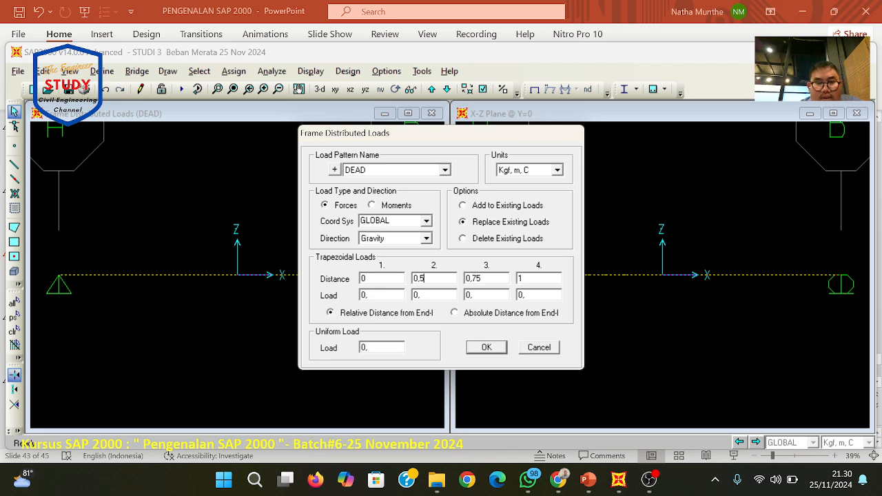
key("Tab")
type("1")
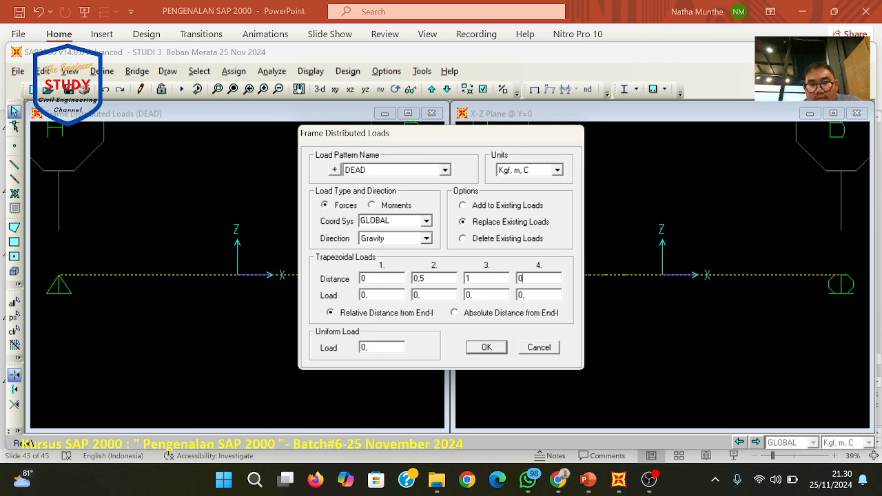
key("Left")
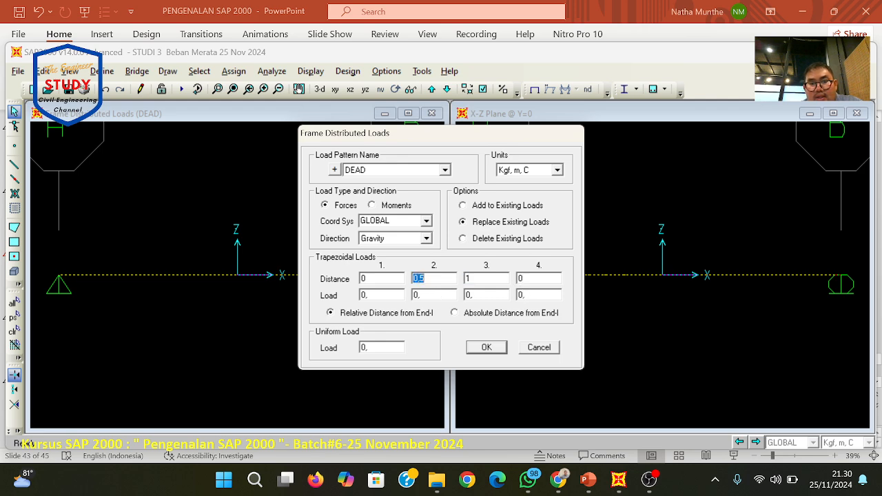
key("Down")
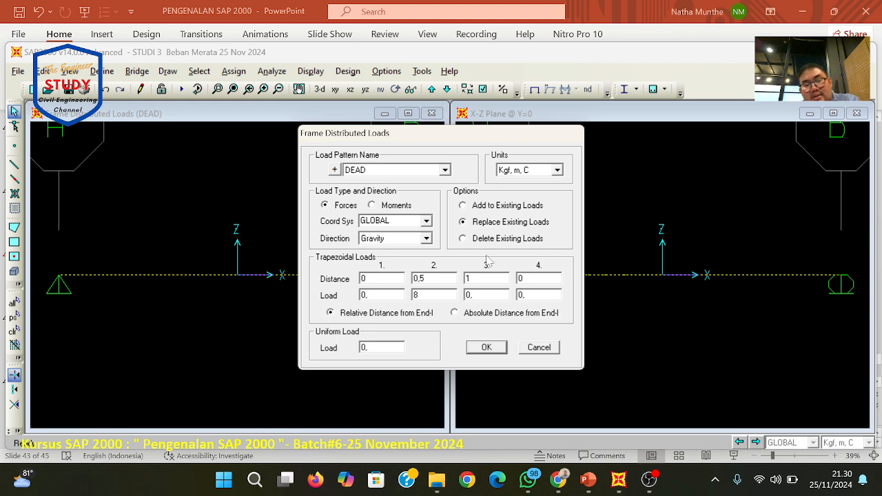
left_click(485, 348)
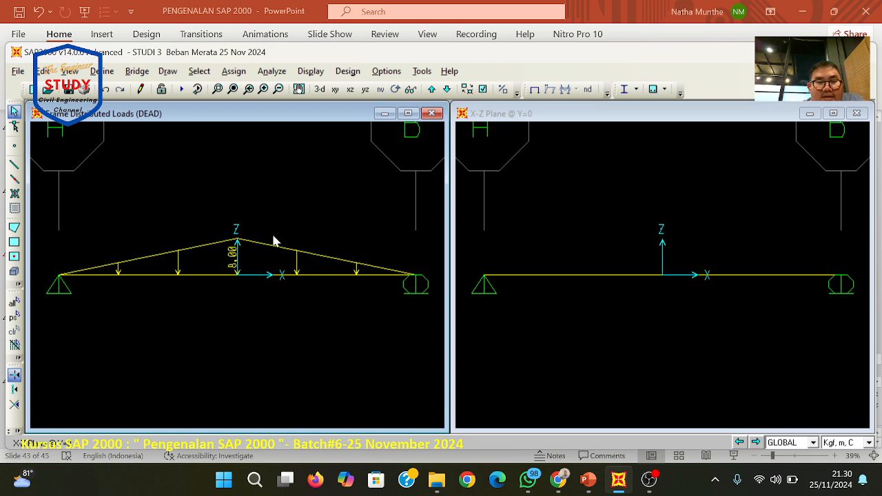
- Set the analysis to XZ Plane Frame and run the DEAD and LIVE cases, leaving MODAL out
left_click(272, 71)
left_click(310, 87)
left_click(374, 231)
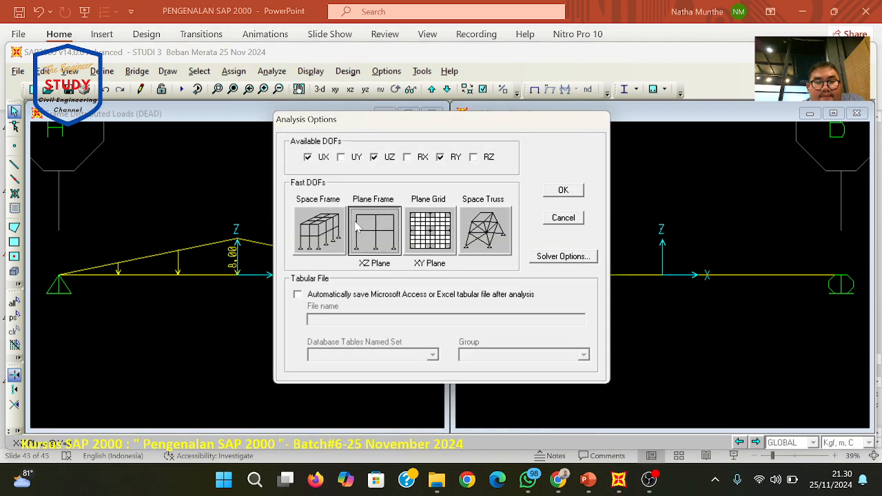
left_click(562, 190)
left_click(272, 71)
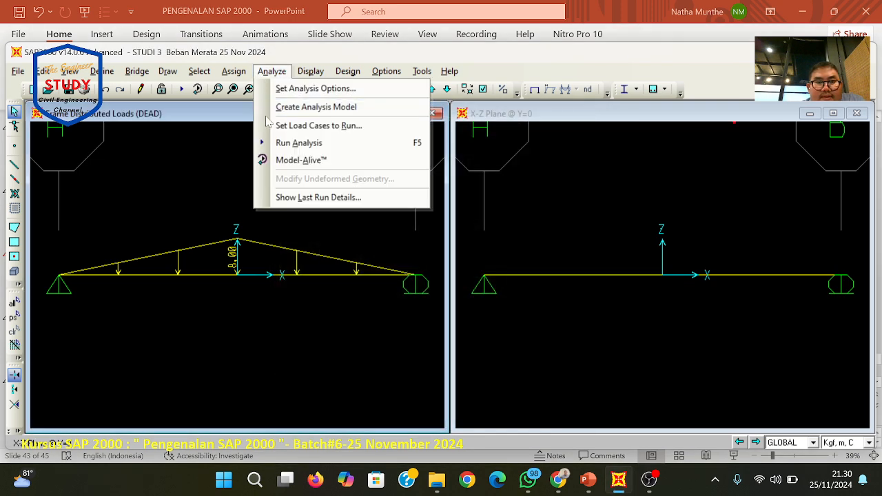
left_click(280, 122)
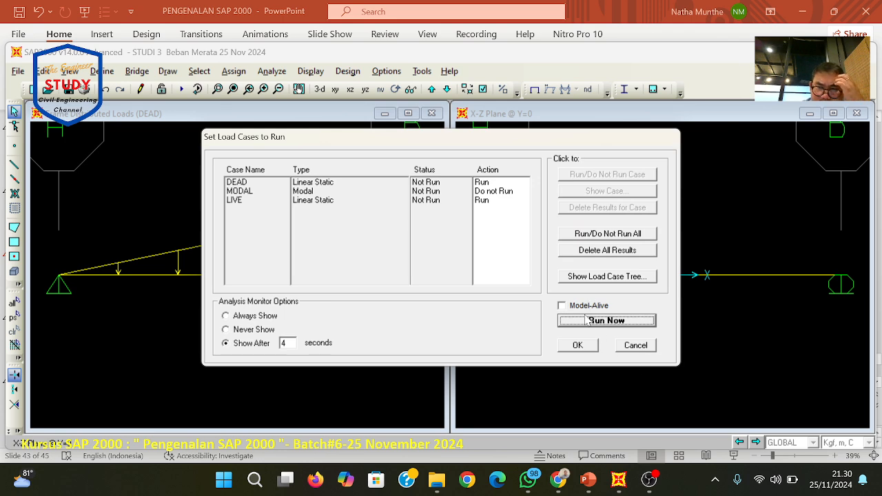
left_click(587, 321)
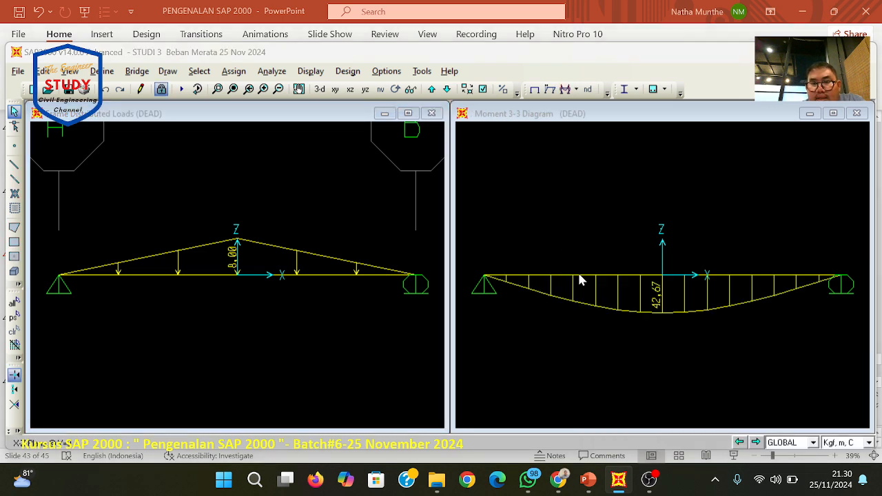
- Show the beam's diagrams with maximum values and send a screenshot of them to the SAP 2000 Batch#6 WhatsApp group
right_click(577, 274)
left_click(577, 104)
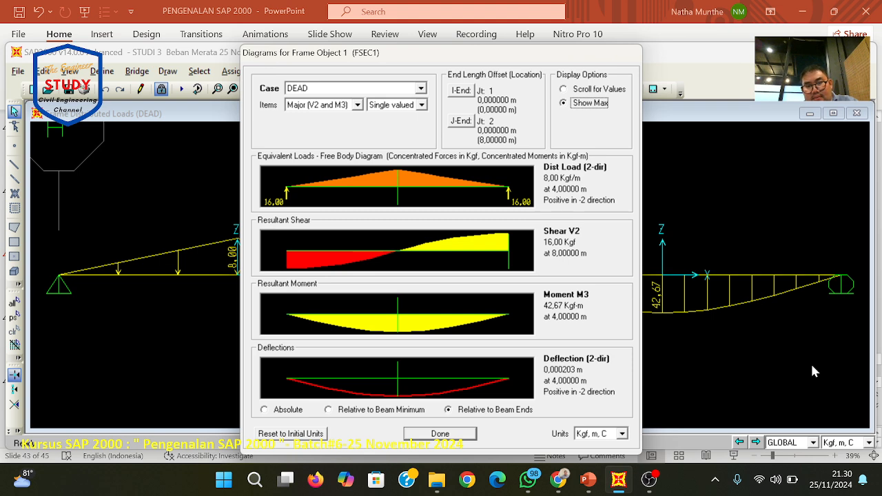
left_click(529, 480)
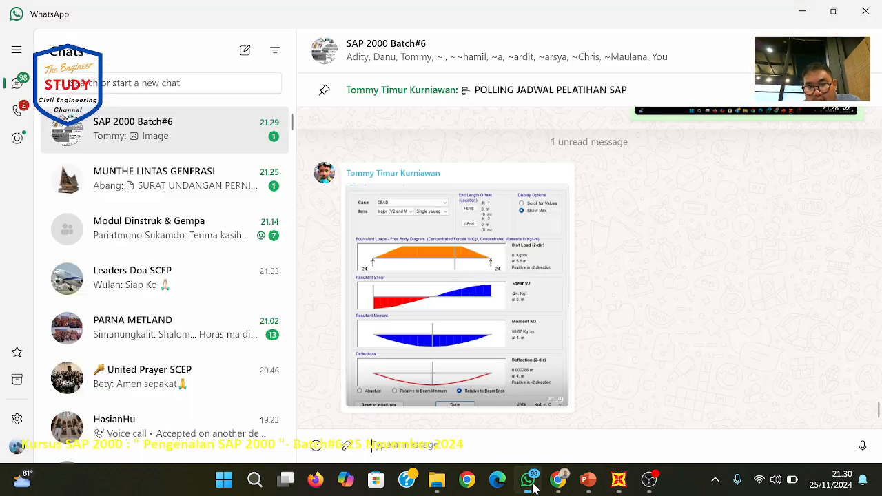
right_click(483, 446)
left_click(541, 408)
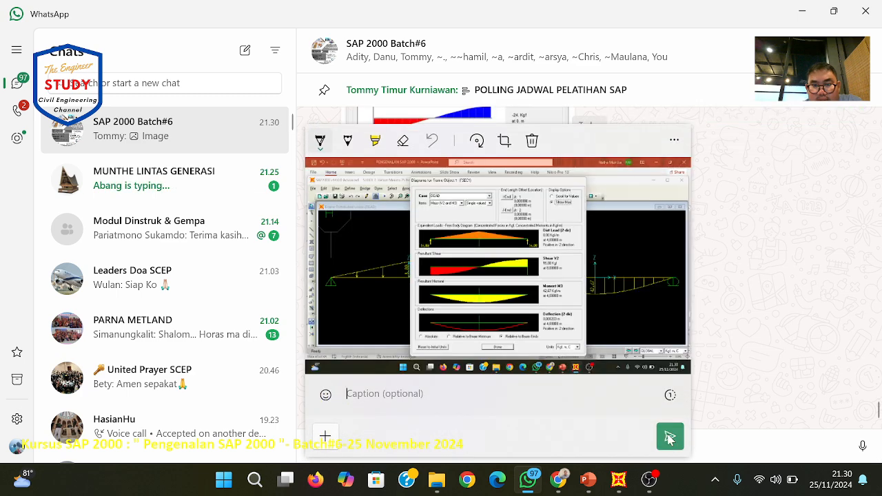
key("Return")
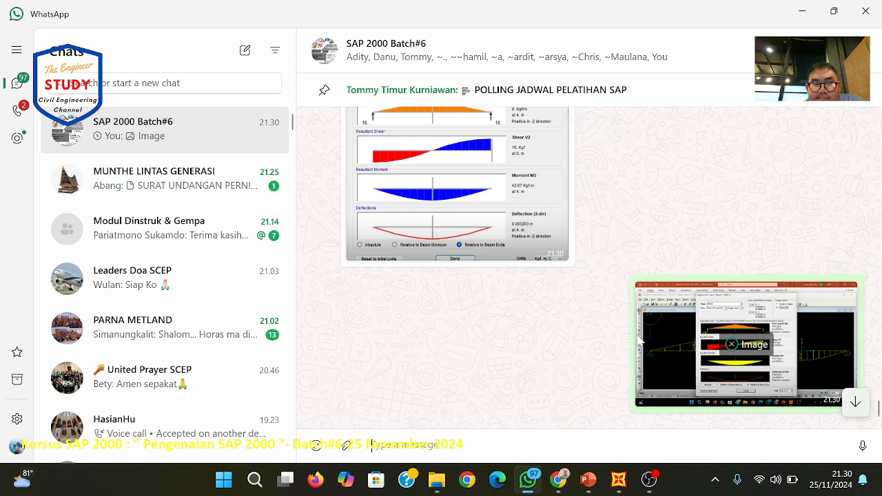
- Return to SAP2000, close the beam's diagrams and unlock the model, deleting its analysis results
left_click(618, 480)
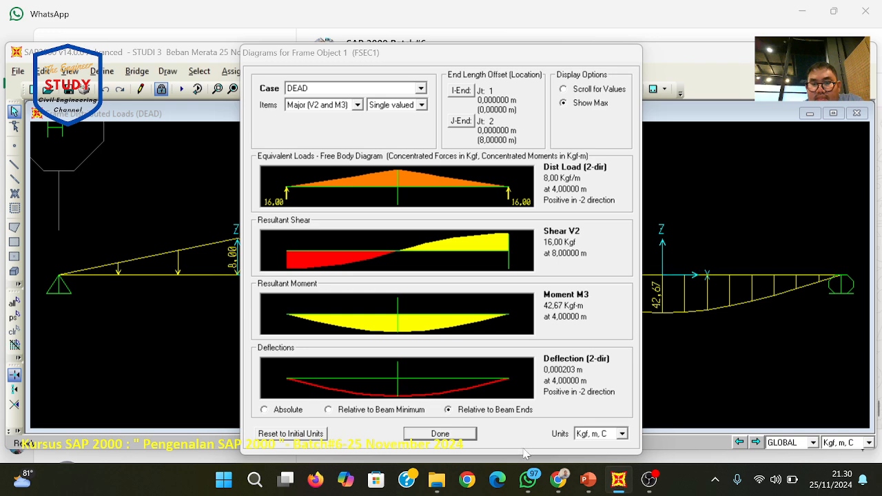
left_click(431, 434)
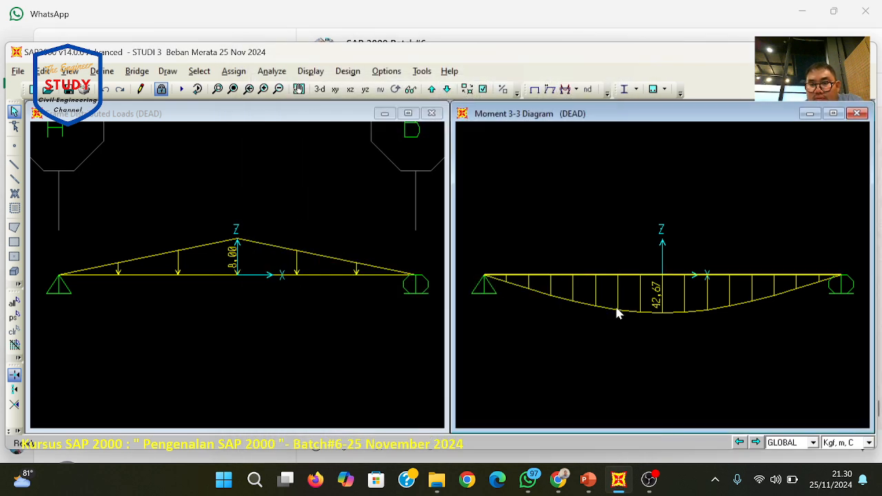
left_click(162, 90)
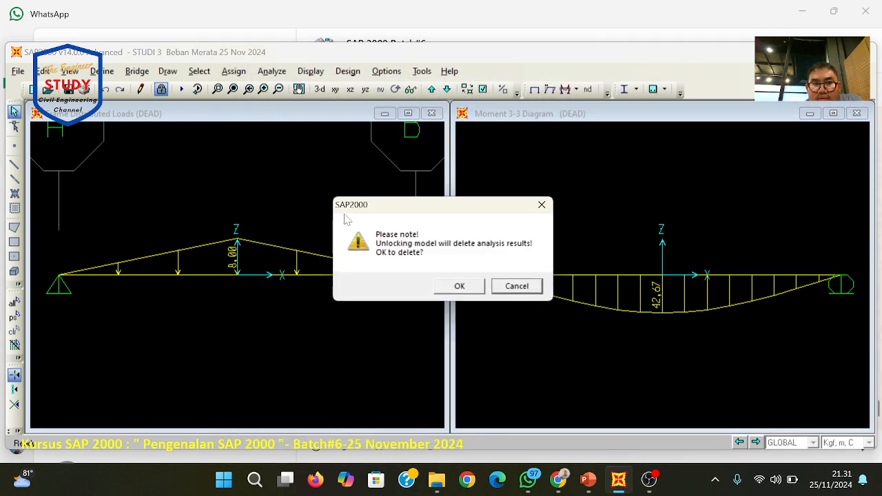
left_click(458, 286)
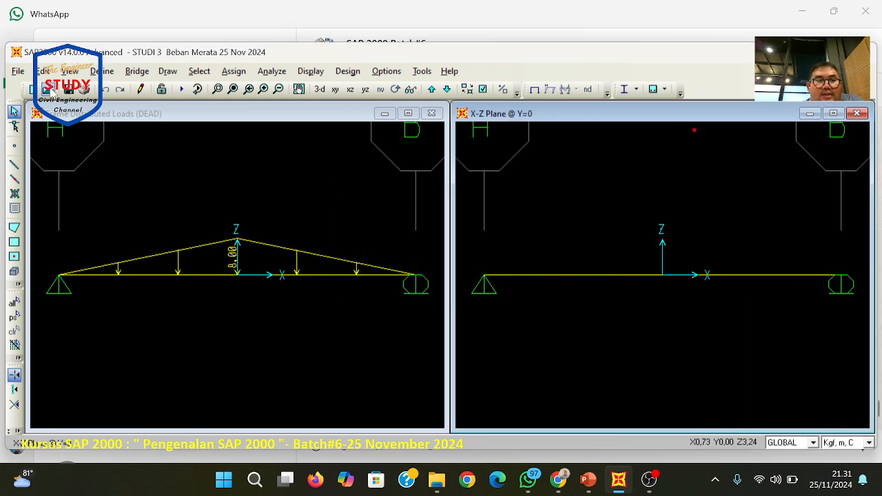
- Switch to PowerPoint and check the Studi-4 cantilever's uniform load and length on the exercise slide
left_click(588, 480)
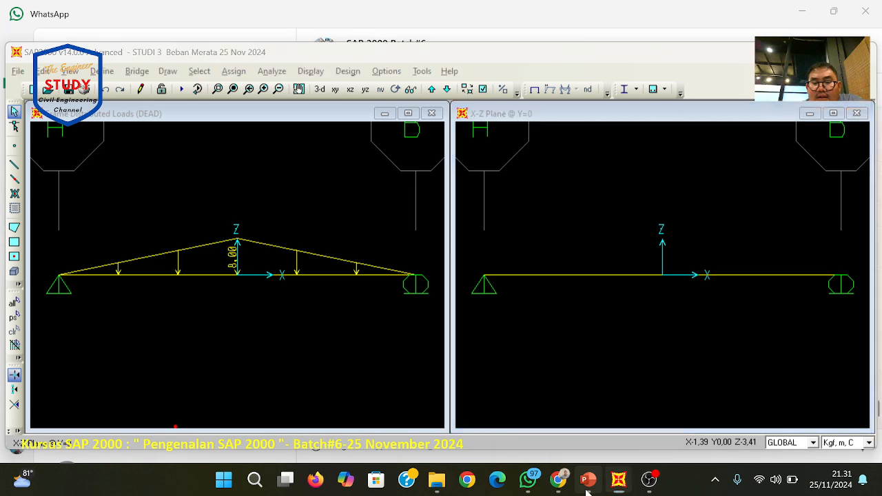
scroll(529, 381, "down", 1)
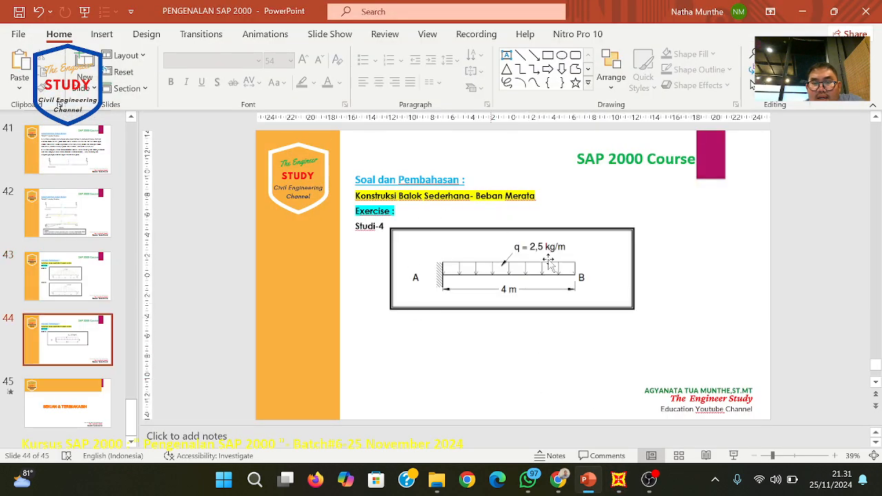
left_click(587, 480)
- Switch back to SAP2000 and open the earlier cantilever model "STUDI 3 25 Nov 2024"
left_click(18, 71)
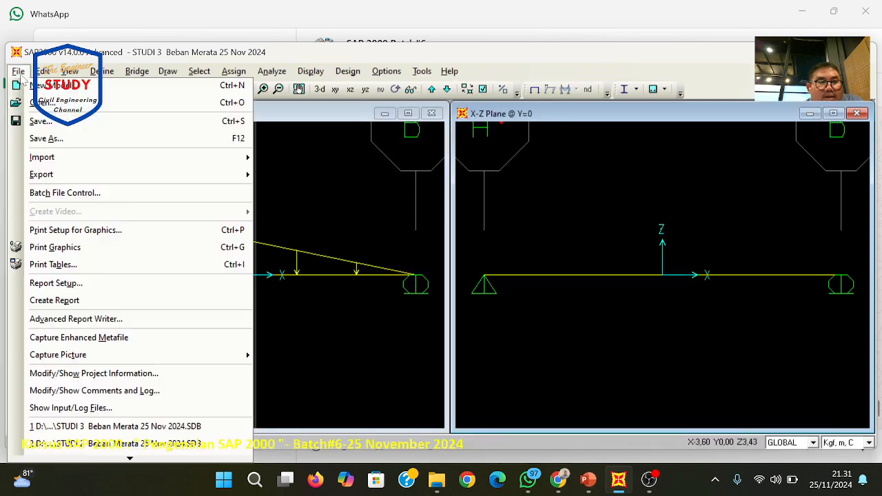
left_click(22, 104)
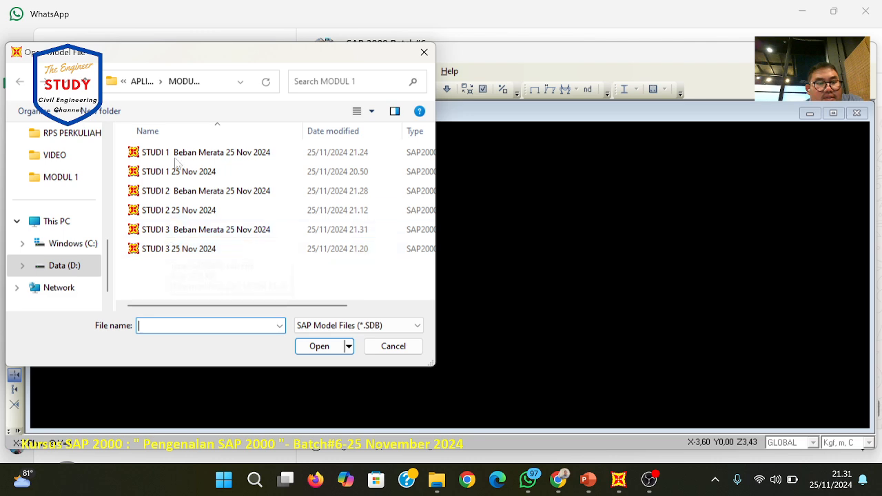
left_click(176, 253)
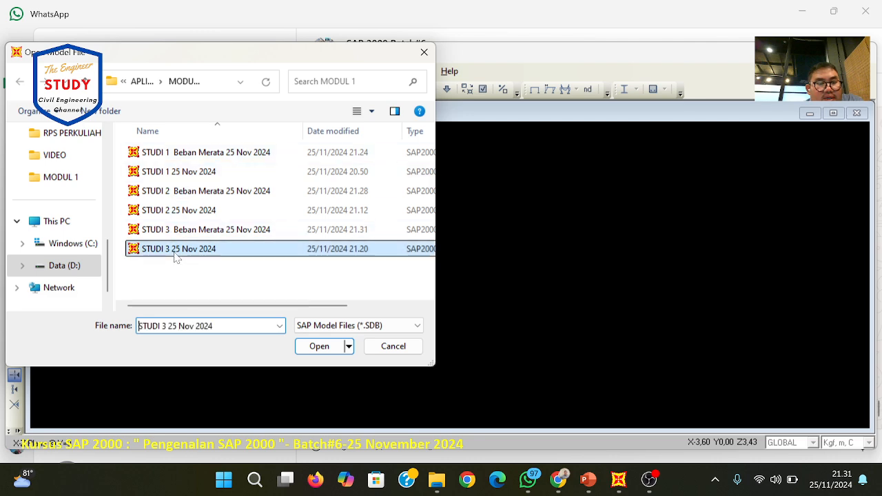
left_click(317, 346)
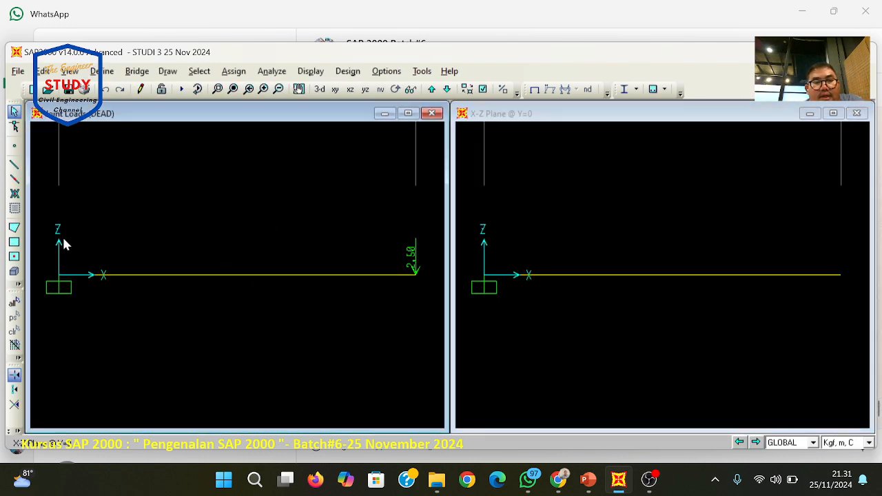
left_click(18, 71)
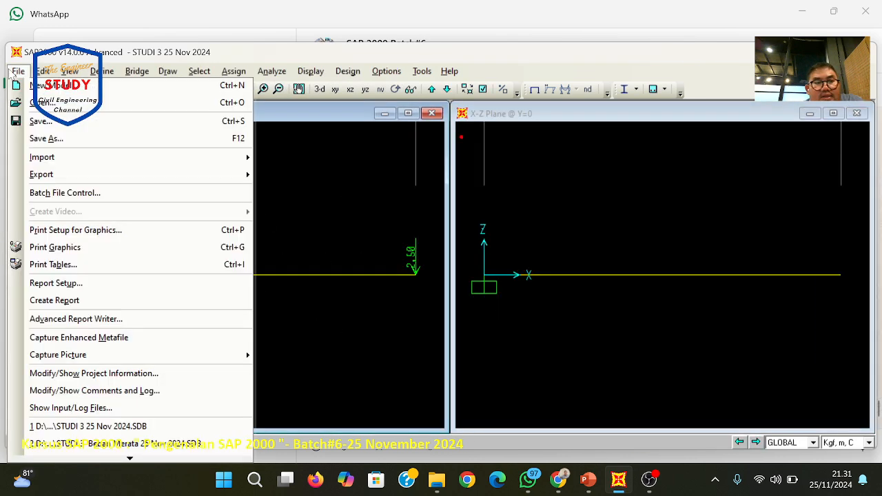
left_click(39, 136)
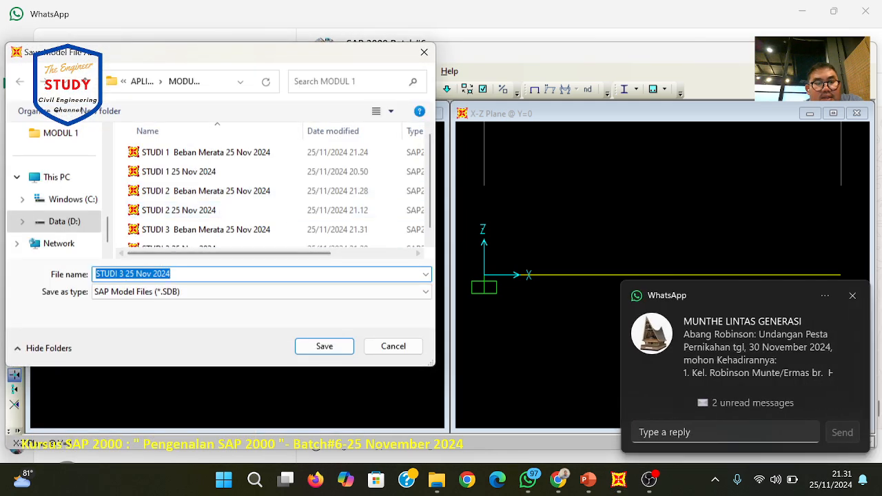
left_click(126, 274)
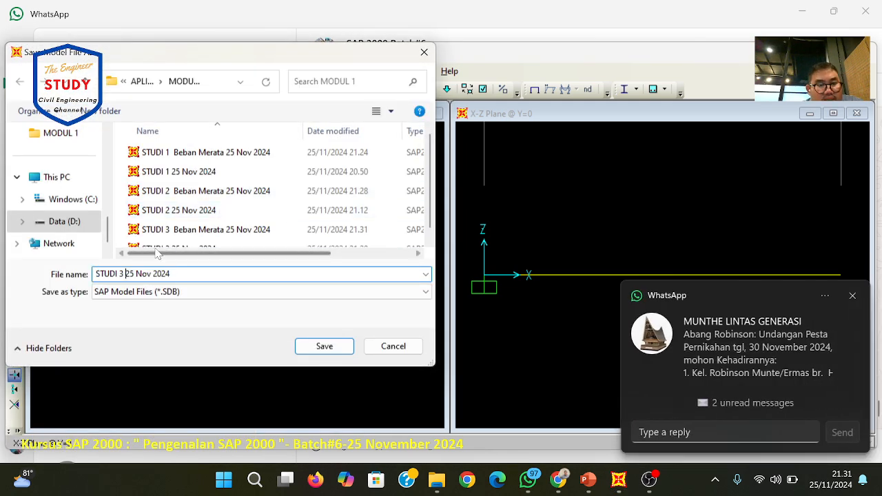
scroll(207, 220, "down", 1)
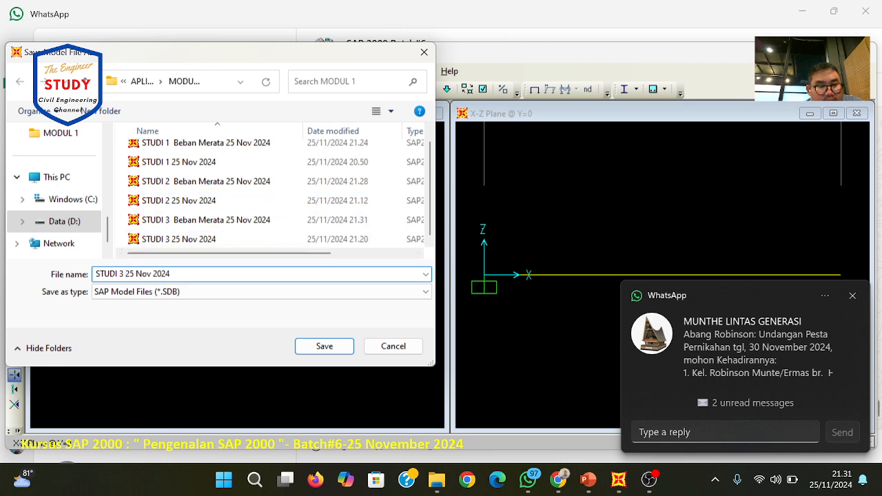
key("BackSpace")
key("BackSpace")
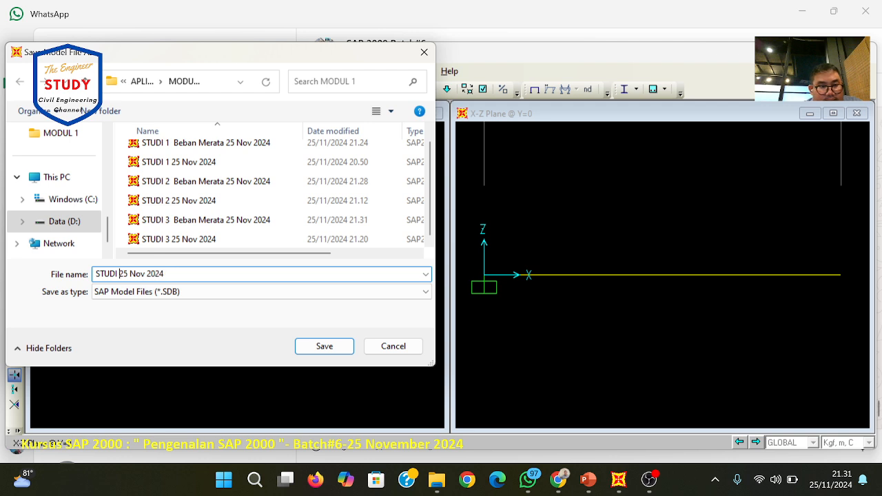
type("4 beban")
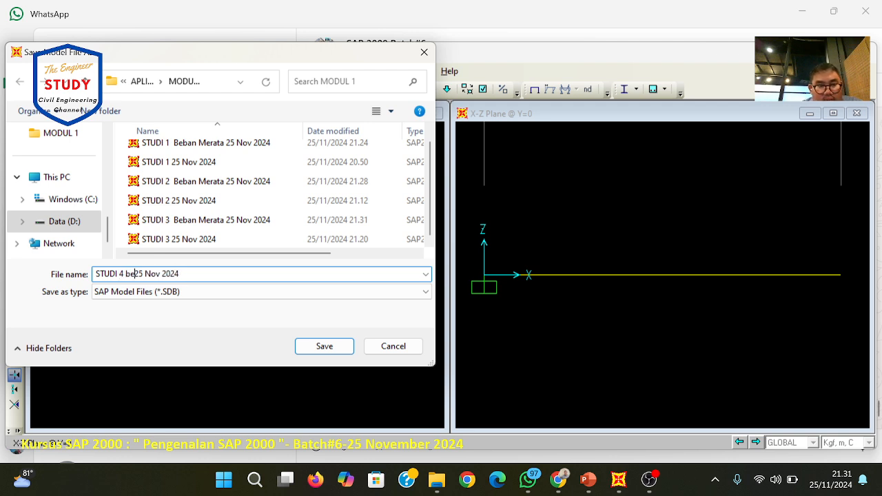
key("BackSpace")
key("BackSpace")
key("BackSpace")
key("BackSpace")
key("BackSpace")
key("BackSpace")
key("BackSpace")
key("super+shift+s")
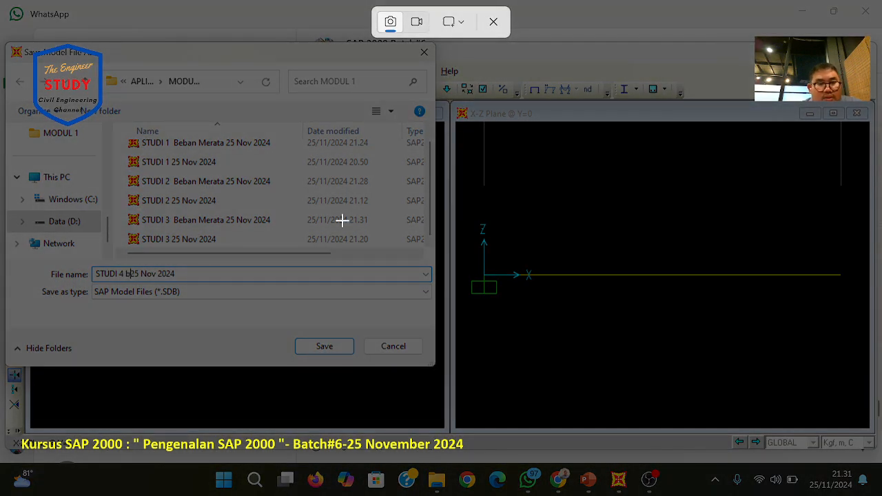
key("Escape")
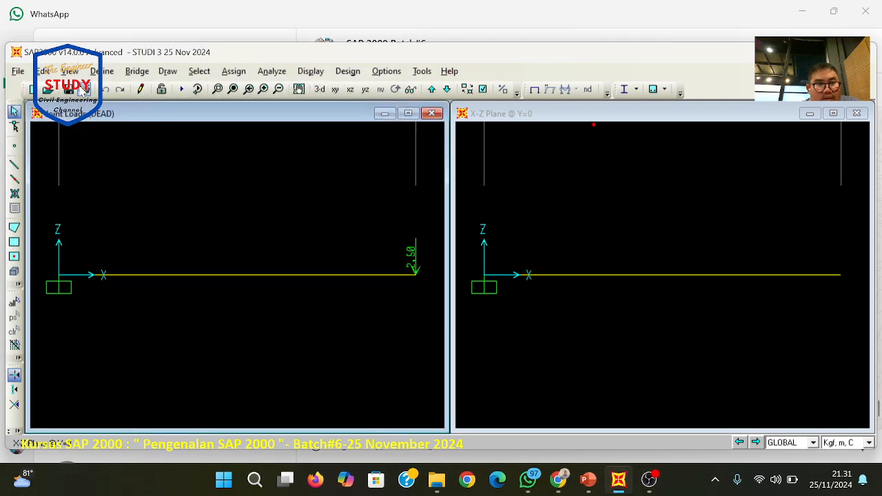
- Save a copy of the cantilever model under the name "STUDI 4 Beban Merata 25 Nov 2024"
left_click(19, 71)
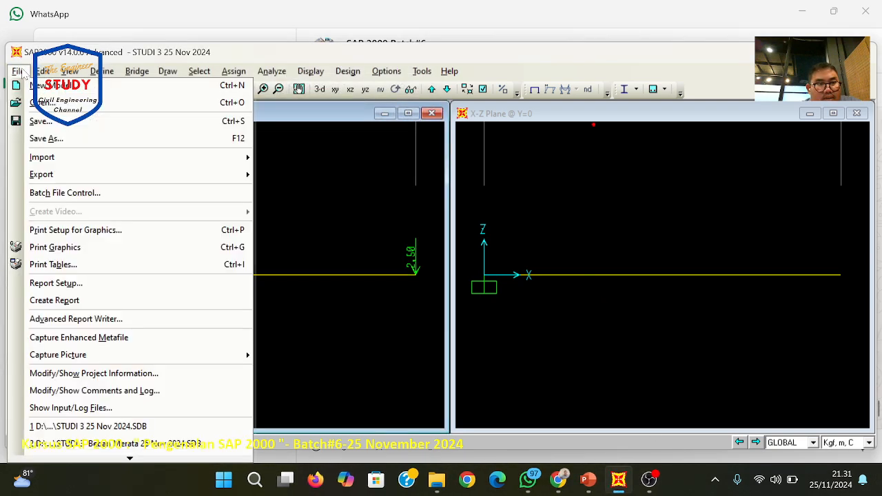
left_click(46, 139)
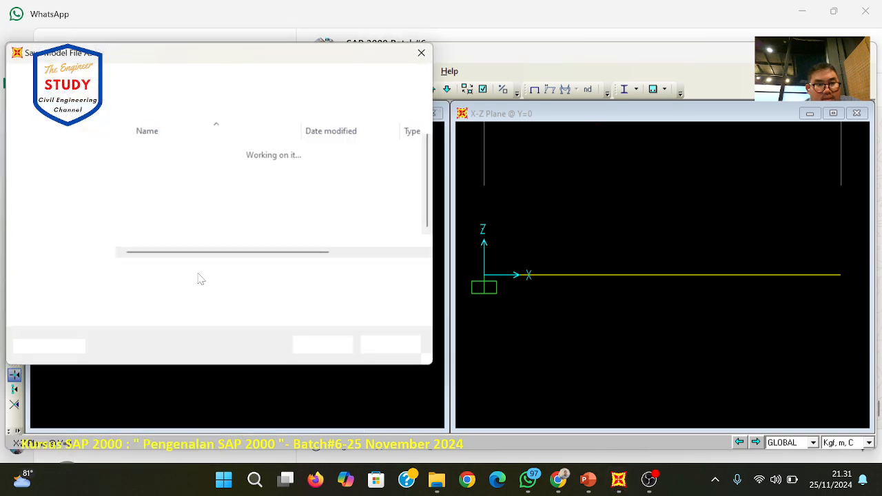
left_click(128, 273)
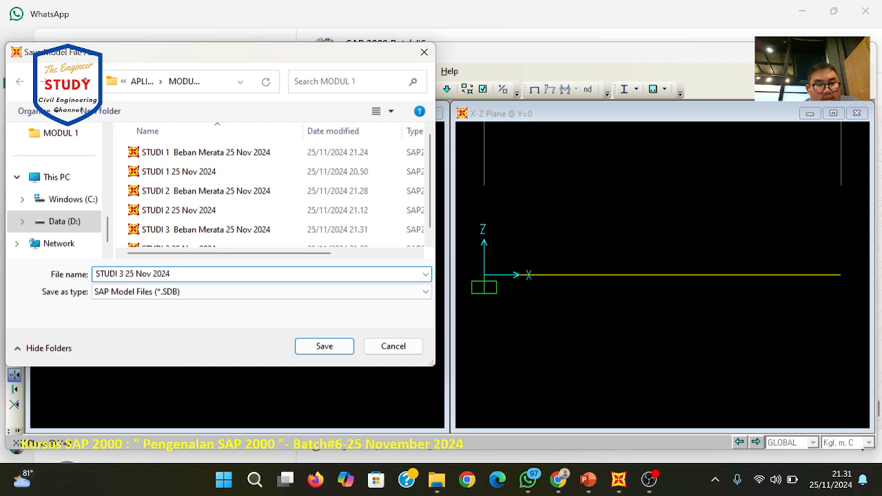
type("Beban")
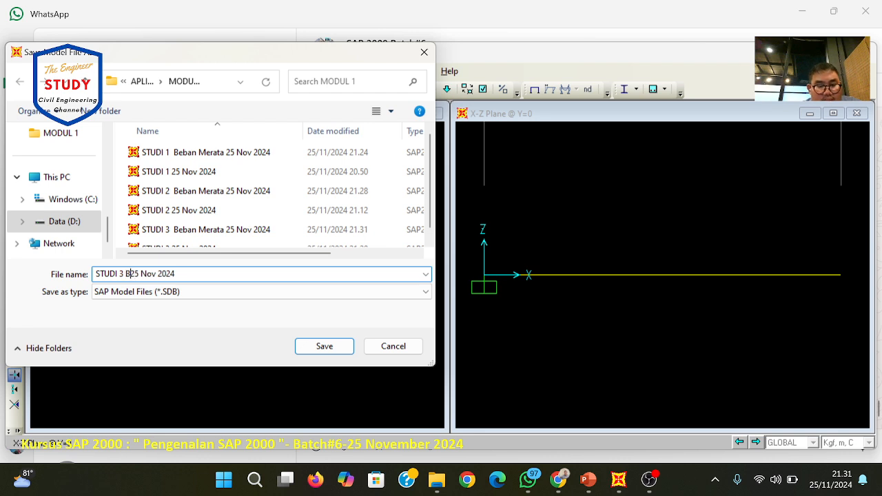
key("BackSpace")
key("BackSpace")
key("BackSpace")
key("BackSpace")
key("BackSpace")
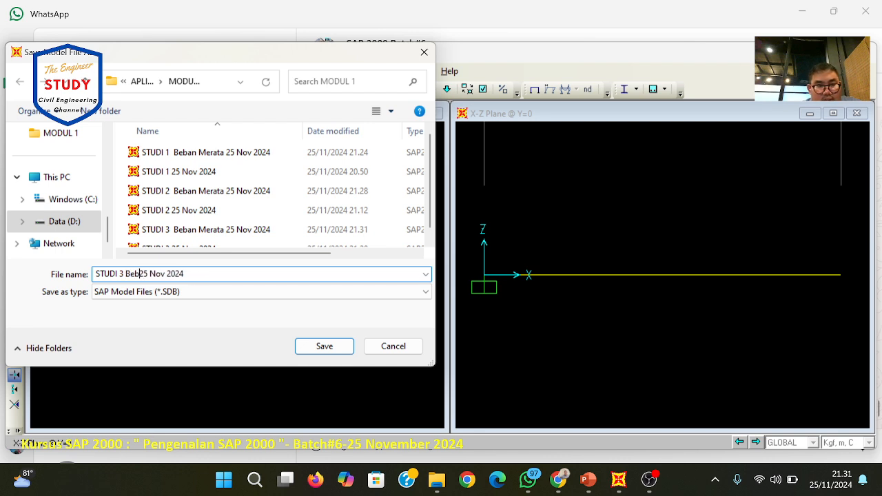
type("EBAN")
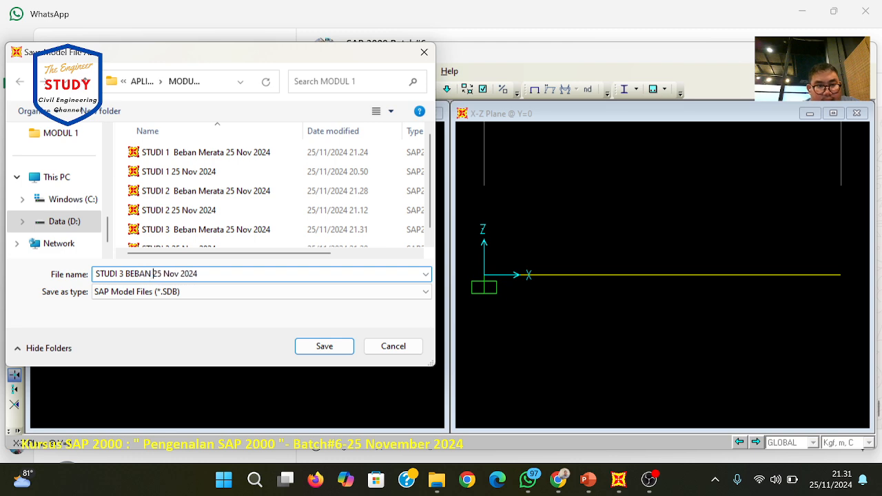
key("BackSpace")
key("BackSpace")
key("BackSpace")
key("BackSpace")
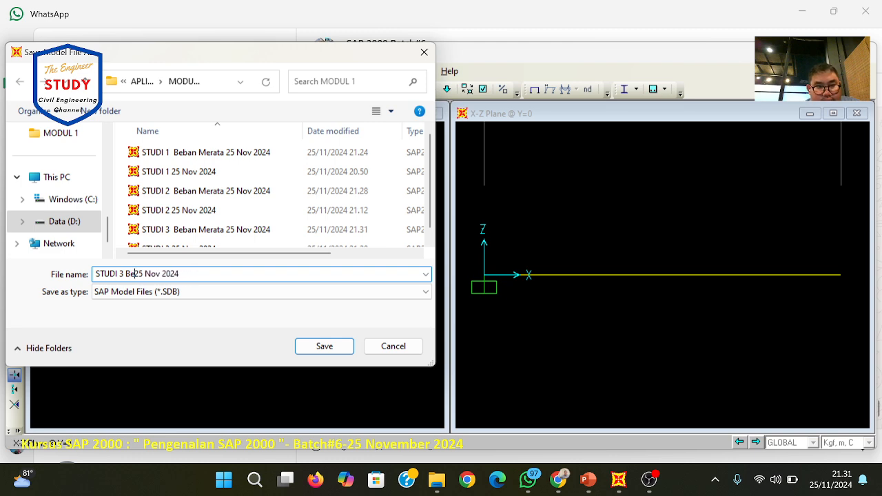
type("ban Merata")
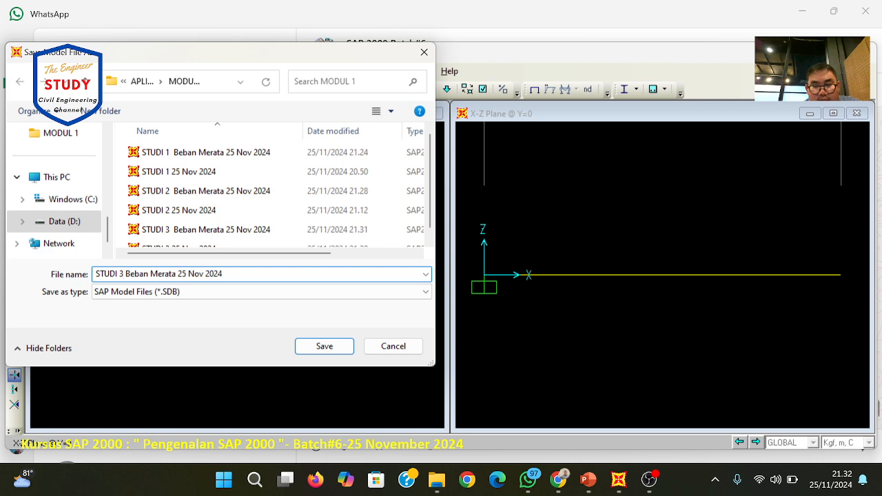
key("BackSpace")
type("4")
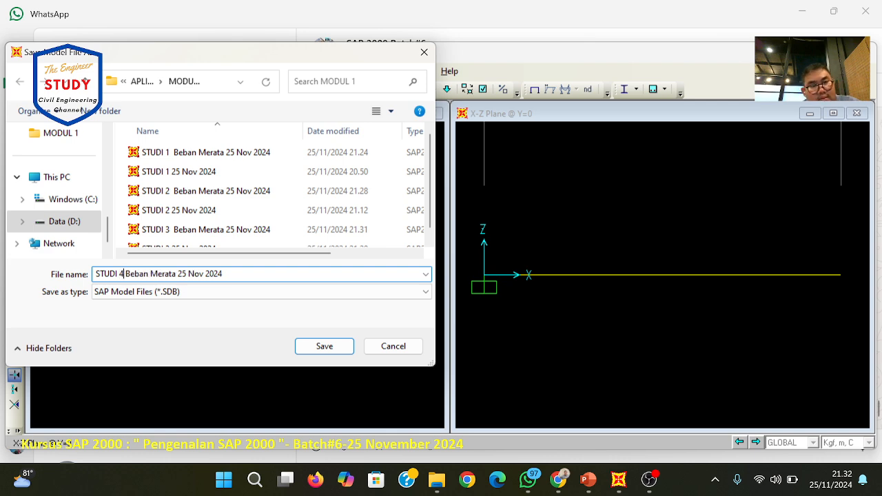
left_click(324, 348)
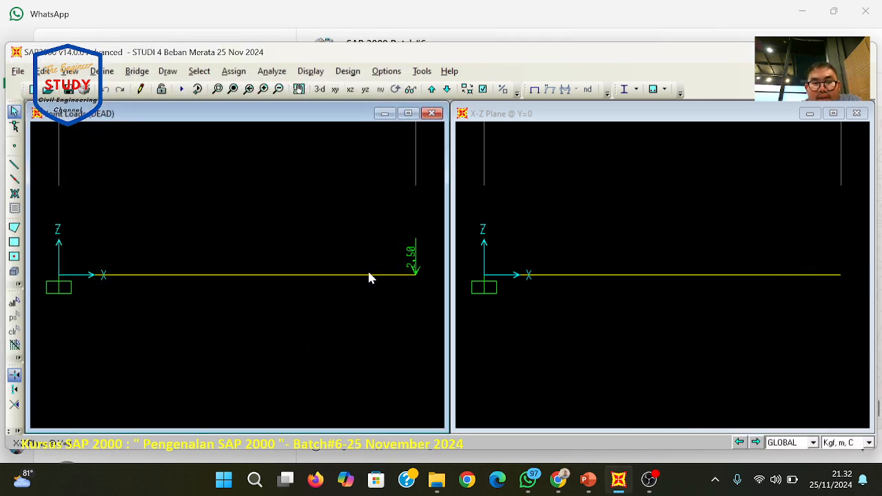
- Try to assign a distributed frame load to the cantilever beam
left_click(234, 70)
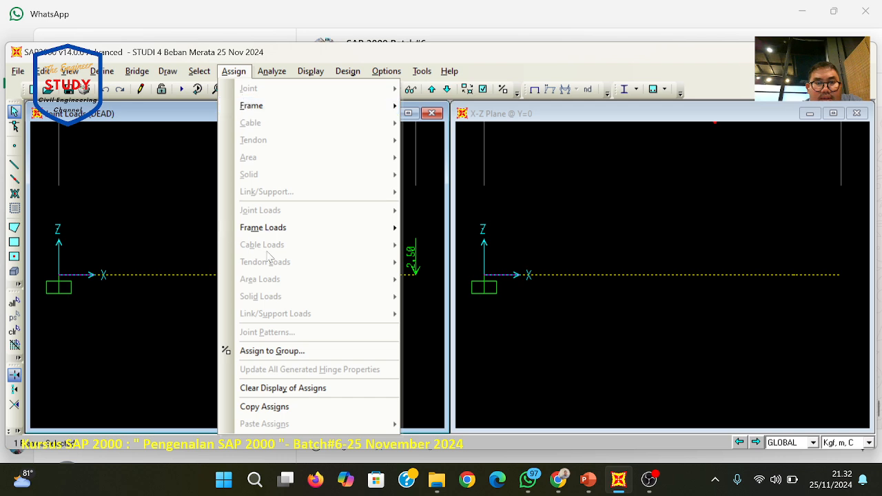
mouse_move(386, 228)
left_click(459, 262)
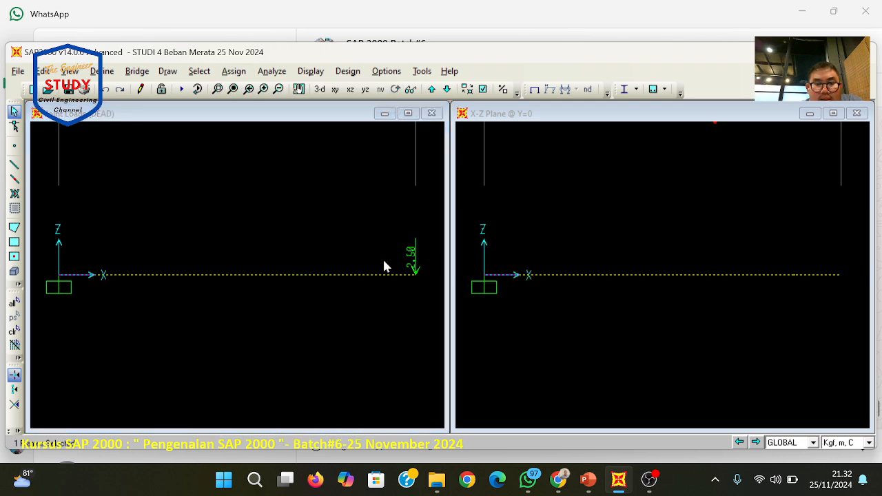
left_click(495, 345)
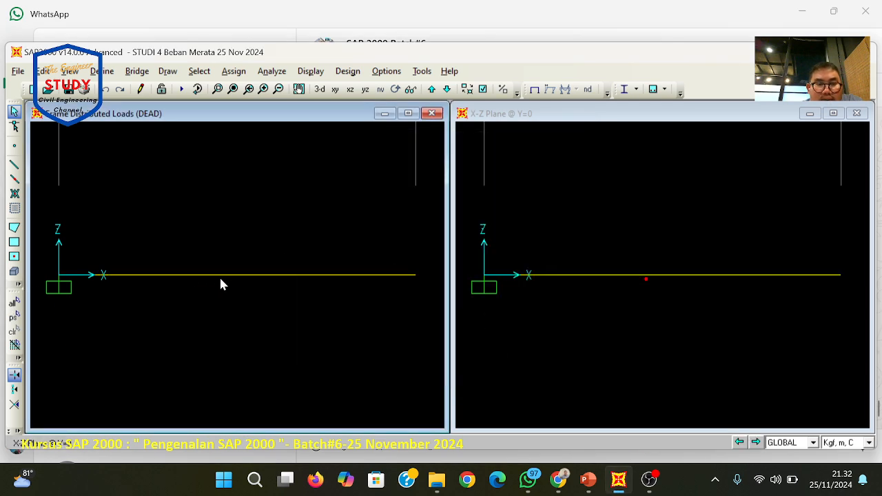
- Select the cantilever beam and check its uniform load on the Studi-4 exercise slide in PowerPoint
left_click(222, 275)
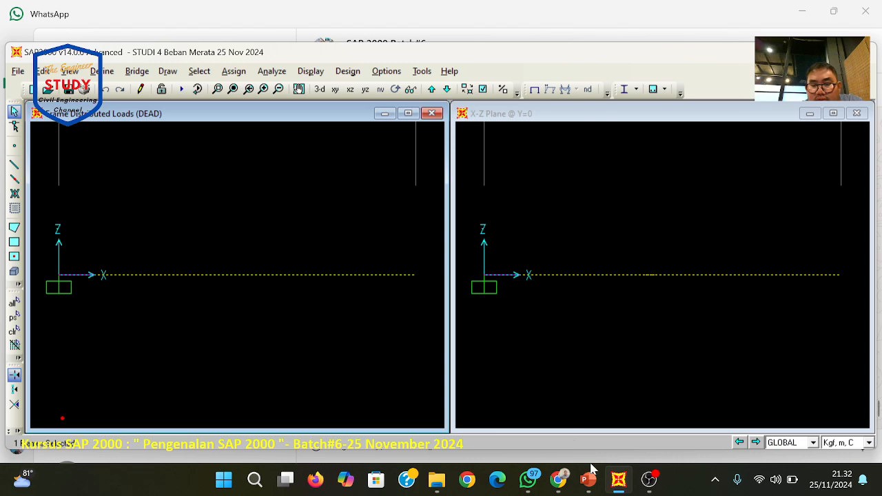
left_click(618, 486)
left_click(588, 480)
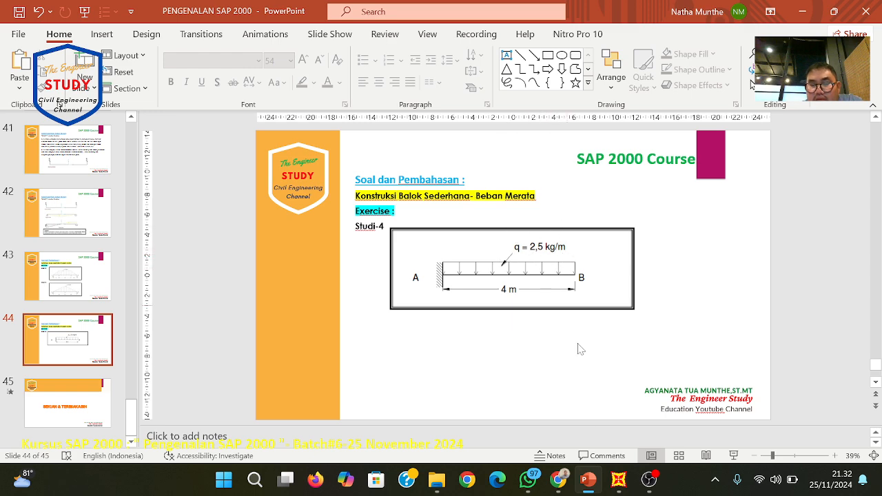
left_click(591, 486)
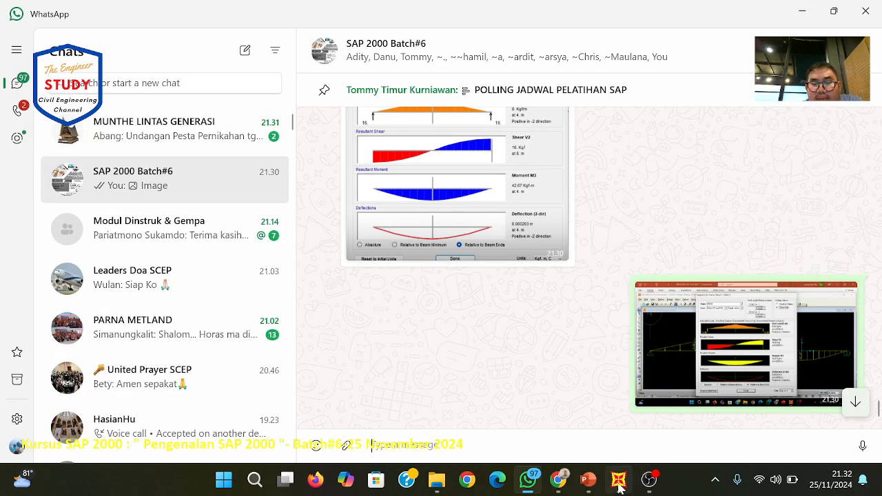
- Return to SAP2000 and assign a 2,5 kgf/m uniform gravity load to the selected beam in the DEAD load pattern
left_click(618, 482)
left_click(233, 71)
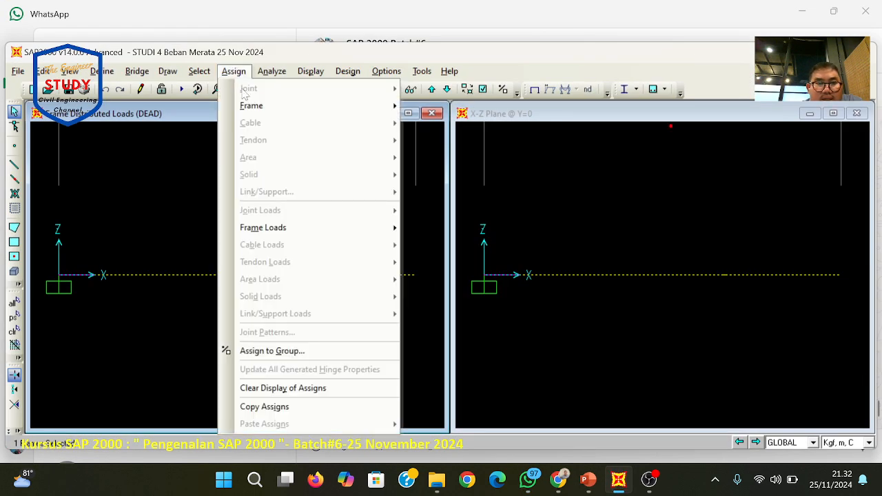
mouse_move(255, 229)
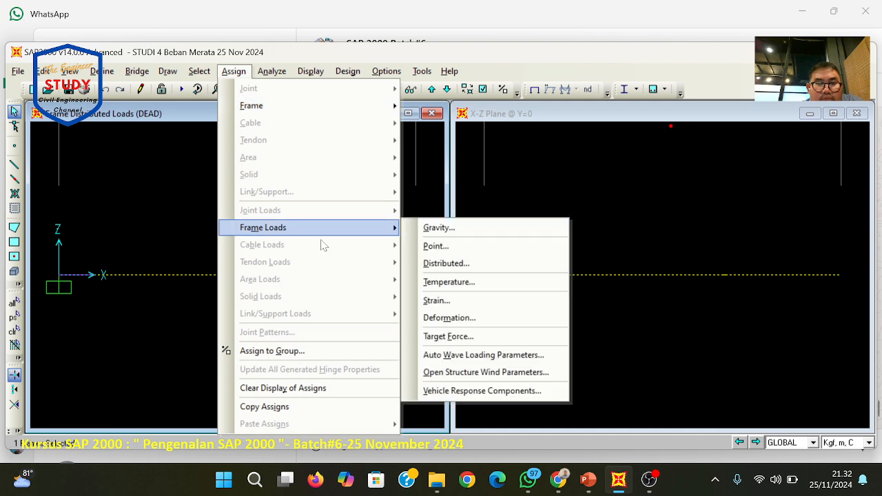
left_click(444, 263)
left_click_drag(372, 348, 309, 325)
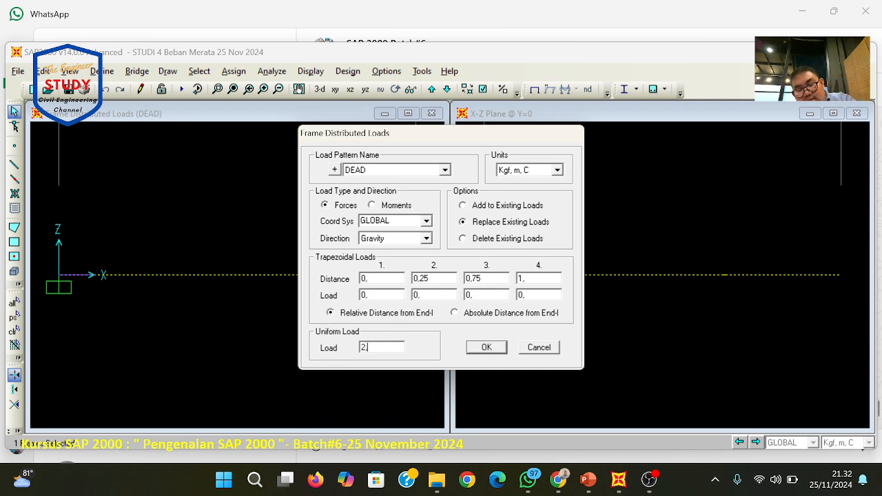
left_click(478, 348)
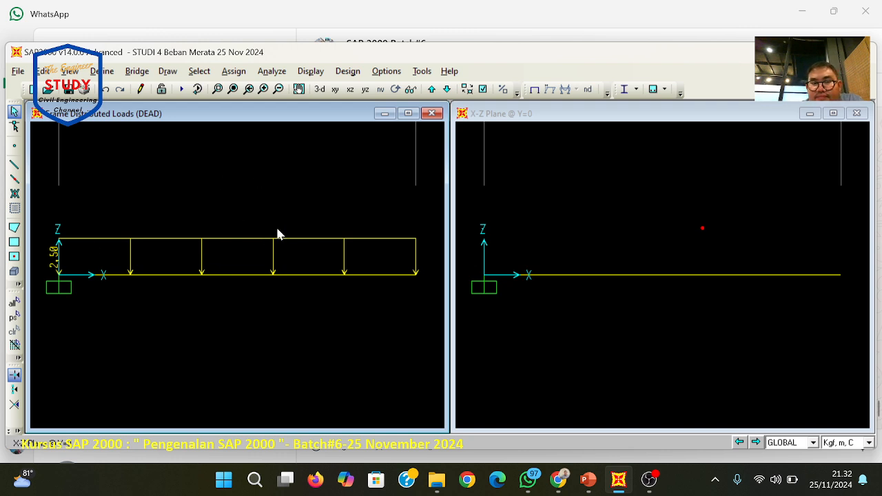
- Confirm the XZ plane frame analysis options and run the analysis of the cantilever
left_click(271, 71)
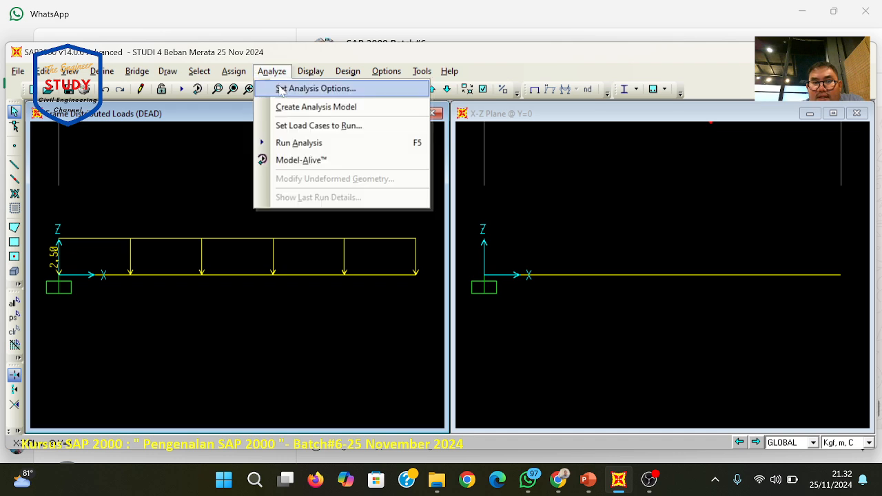
left_click(281, 89)
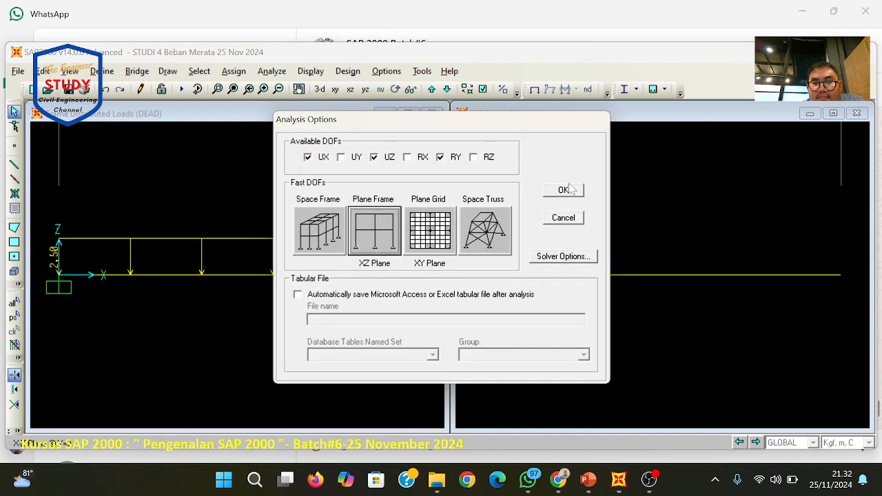
left_click(563, 189)
left_click(271, 71)
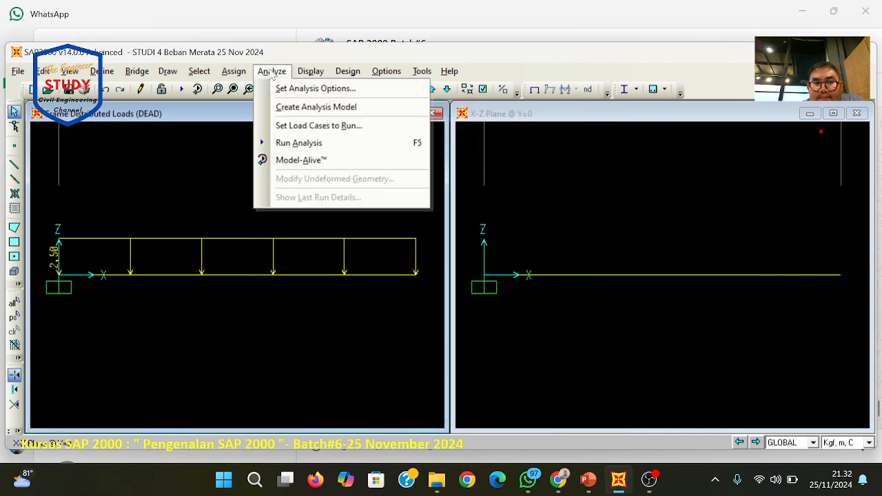
left_click(282, 126)
left_click(600, 321)
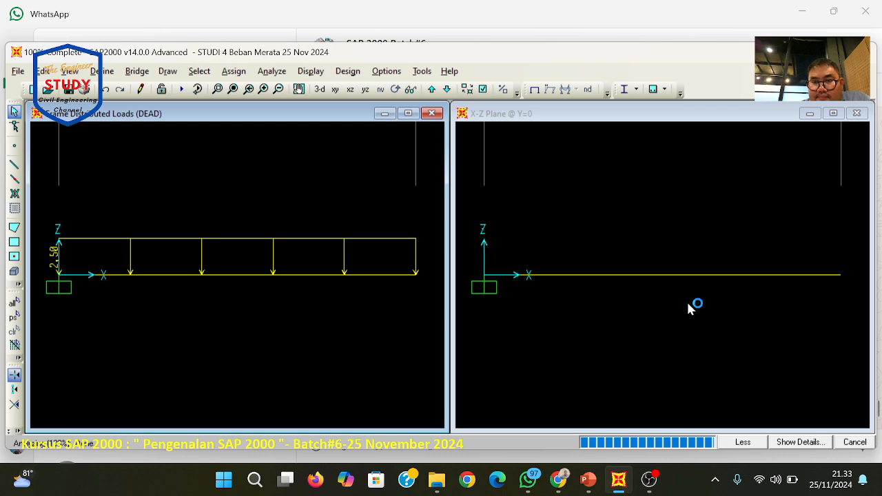
- Display the DEAD Moment 3-3 diagram and open the cantilever beam's detailed diagrams with maximum values
right_click(599, 276)
left_click(590, 257)
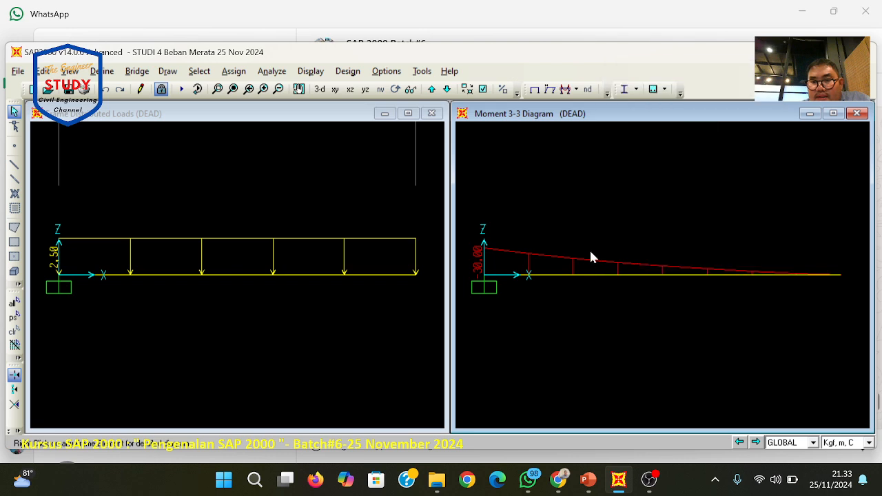
right_click(583, 272)
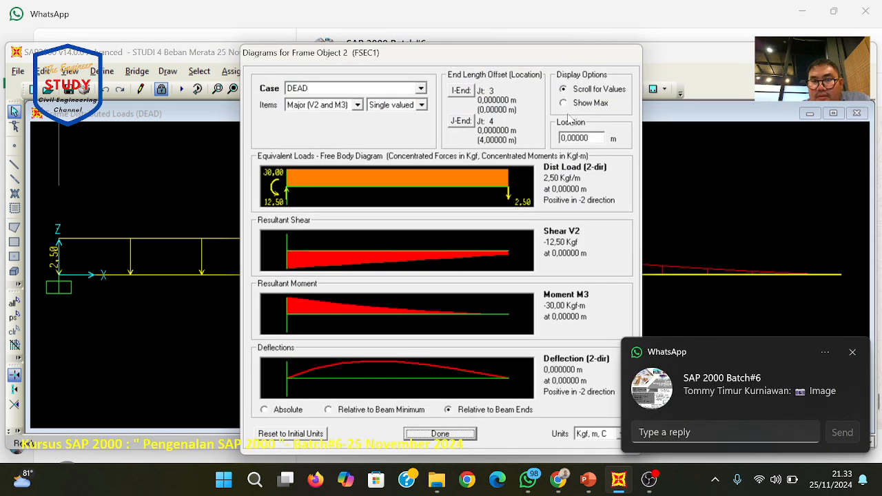
left_click(565, 103)
left_click(852, 353)
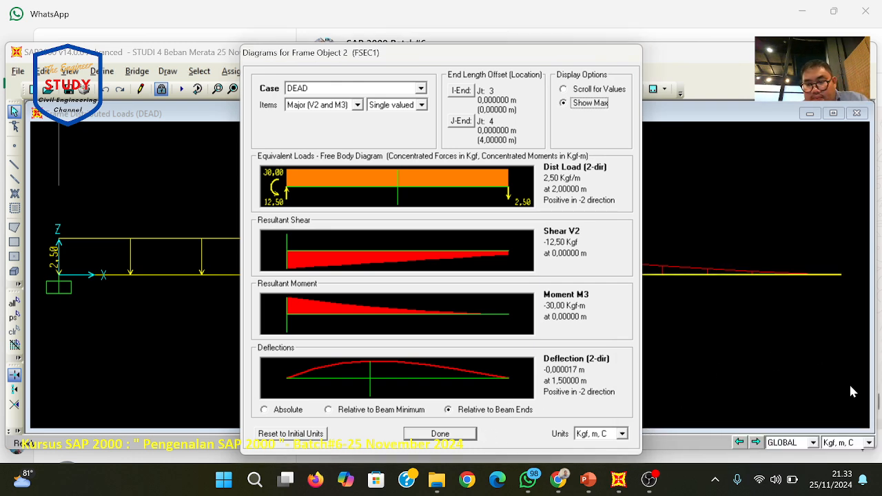
- Switch to WhatsApp and send the captured cantilever diagrams as an image to the SAP 2000 Batch#6 group
mouse_move(557, 486)
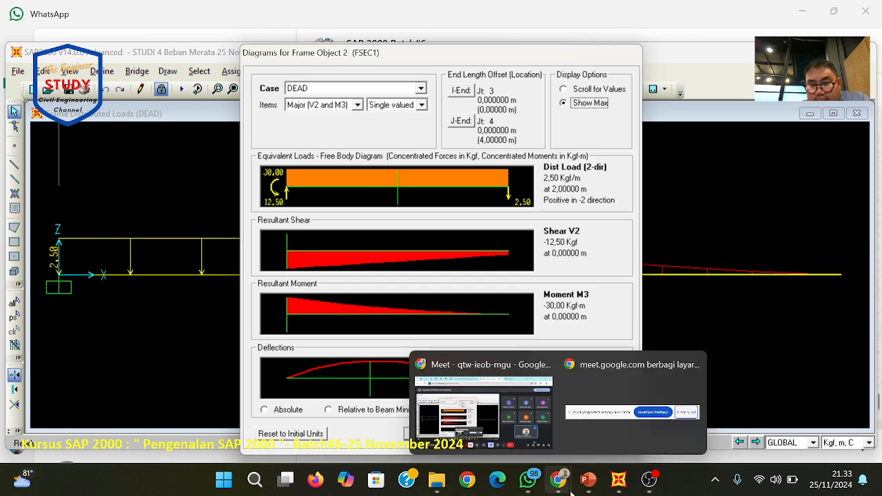
left_click(529, 481)
right_click(436, 445)
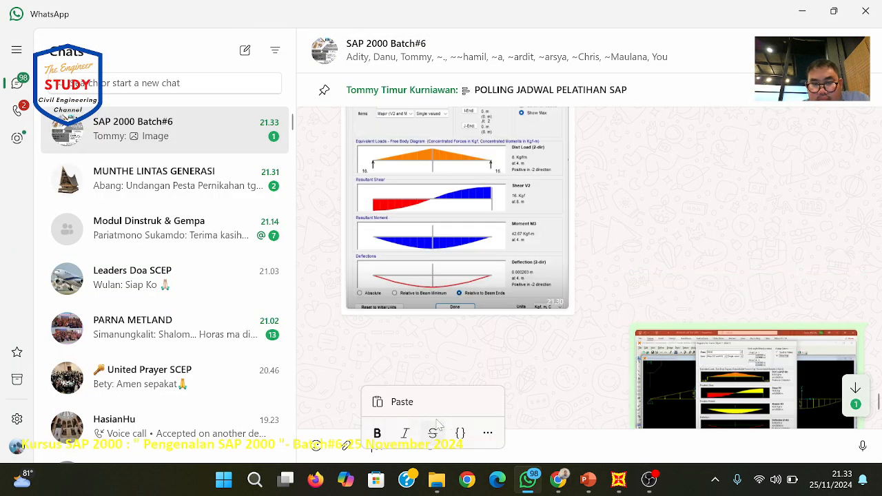
left_click(415, 405)
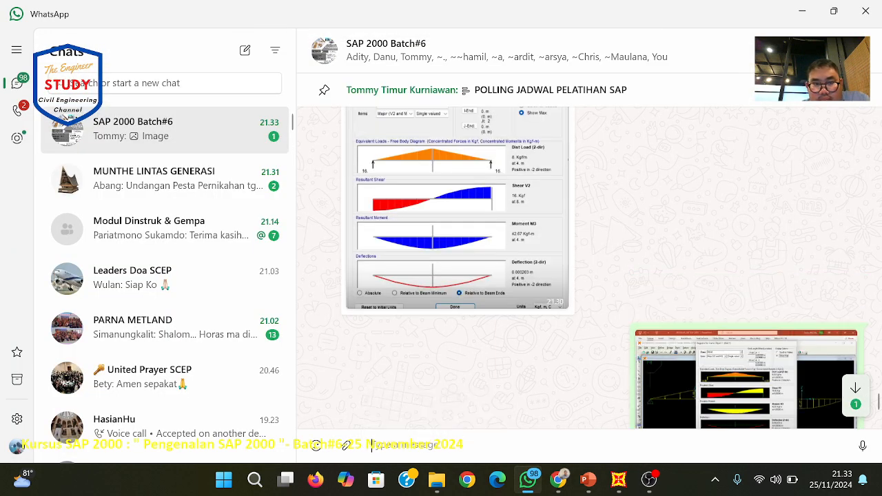
left_click(671, 437)
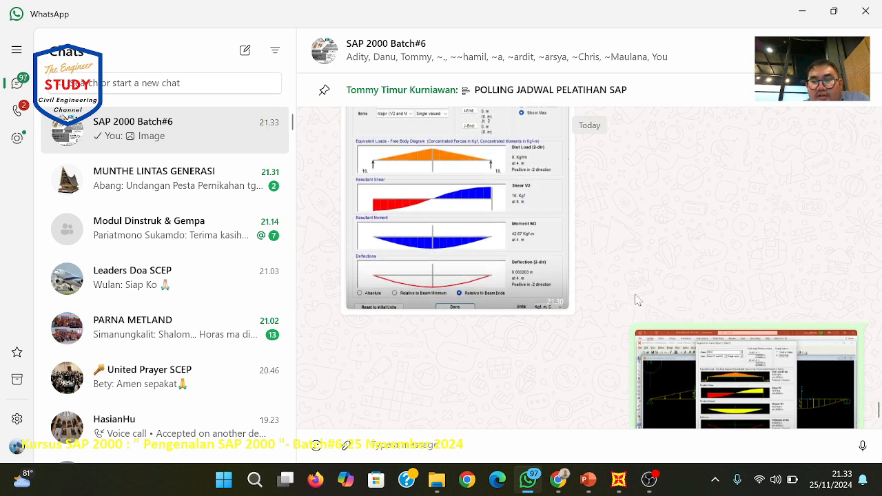
left_click(133, 292)
left_click(158, 129)
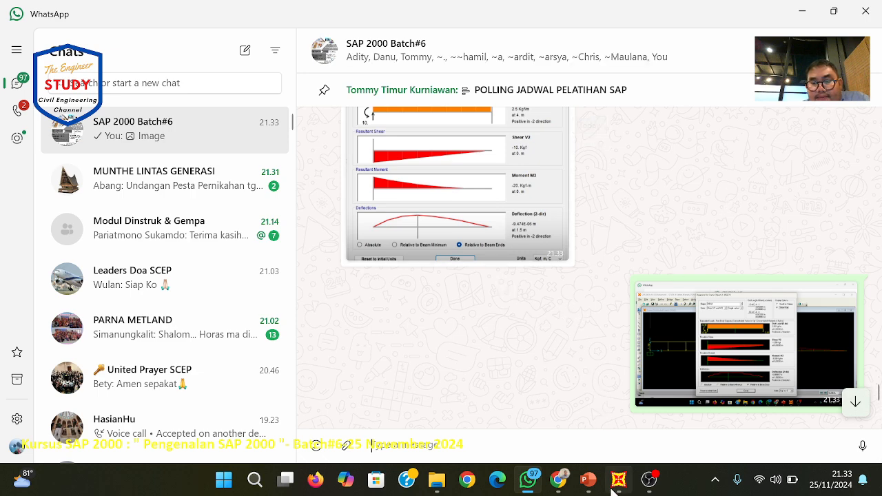
- Switch to PowerPoint and look back through the earlier modelling and exercise slides of the PENGENALAN SAP 2000 presentation
left_click(588, 480)
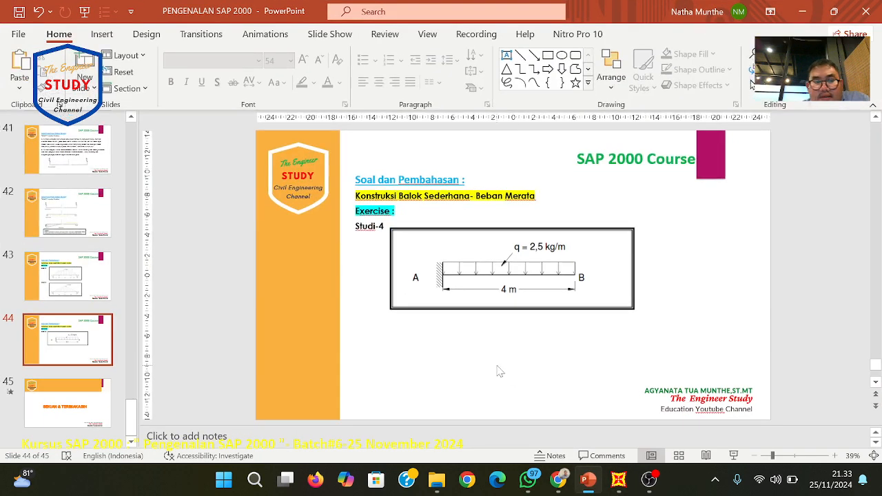
scroll(499, 372, "down", 1)
scroll(497, 370, "up", 7)
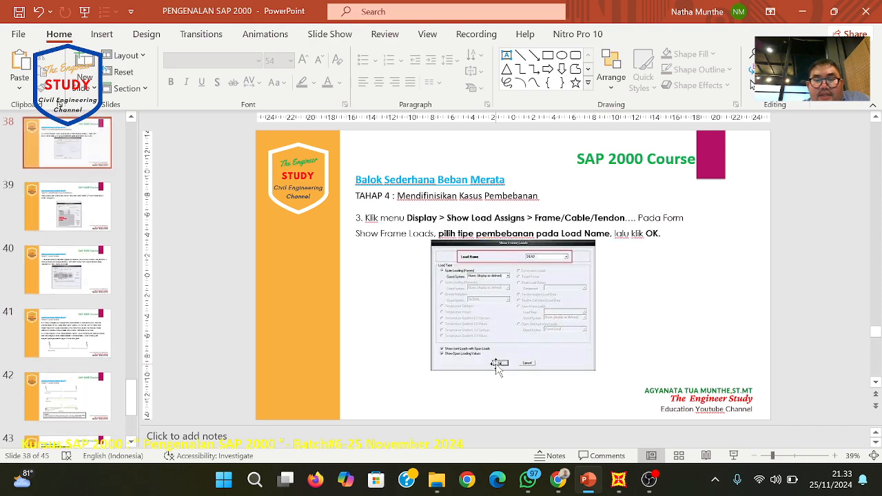
scroll(496, 370, "up", 7)
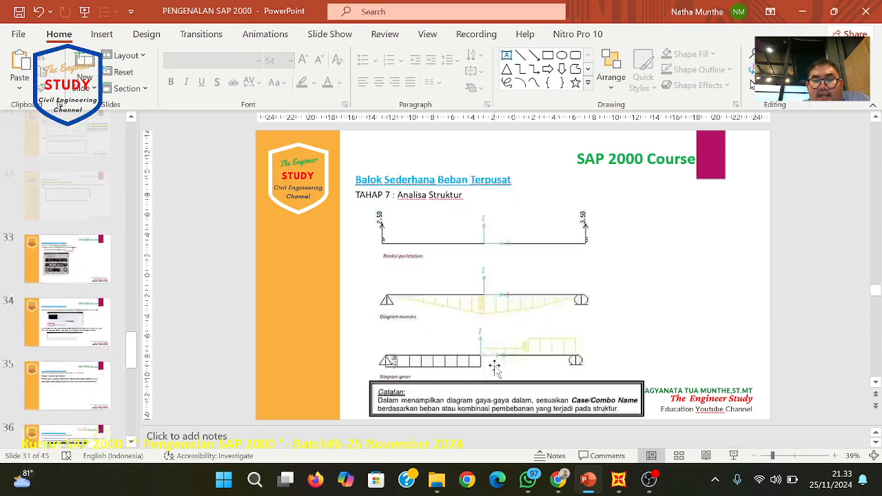
scroll(496, 371, "up", 11)
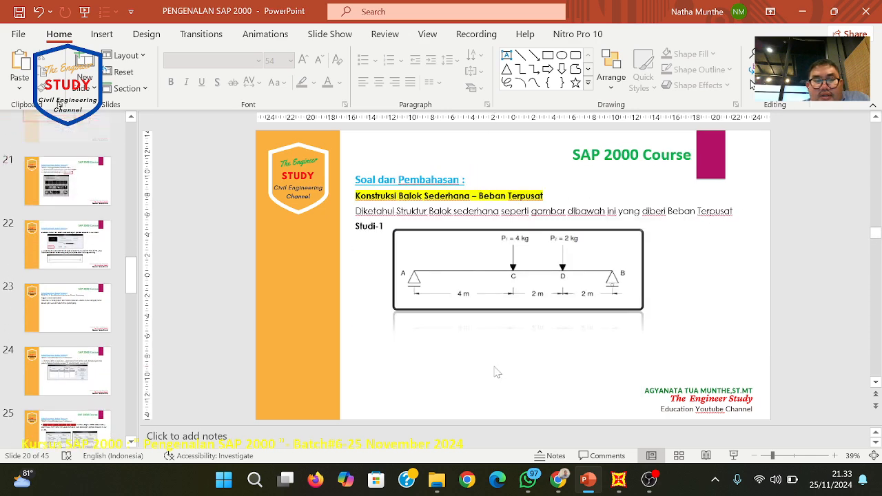
scroll(498, 372, "up", 2)
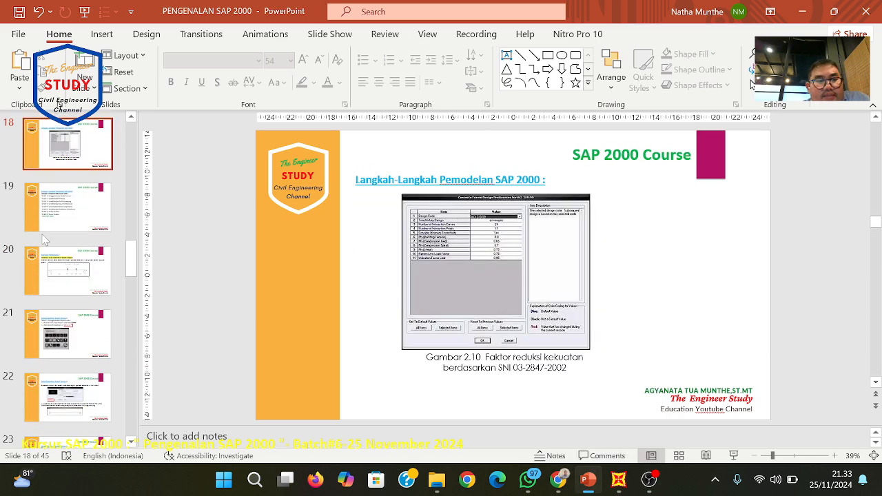
scroll(36, 238, "up", 5)
scroll(36, 242, "up", 4)
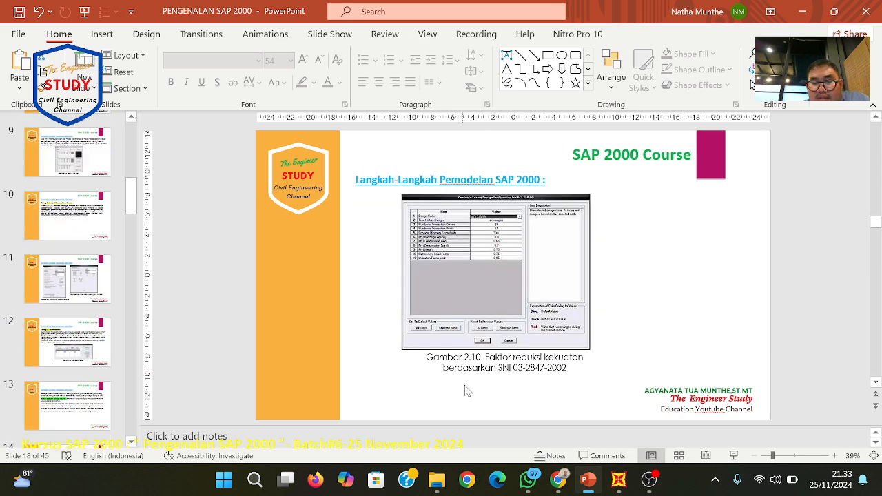
- Return to SAP2000, close the frame diagrams and display the DEAD frame span loads together with the joint loads
left_click(618, 485)
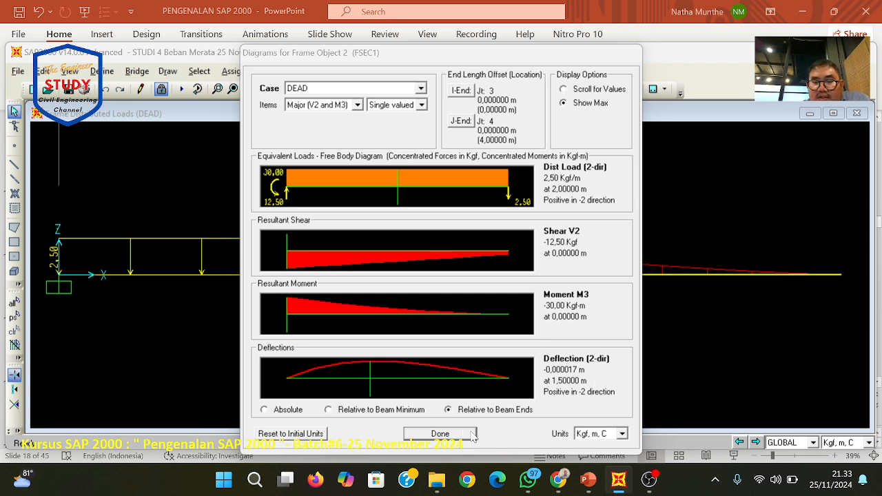
left_click(439, 433)
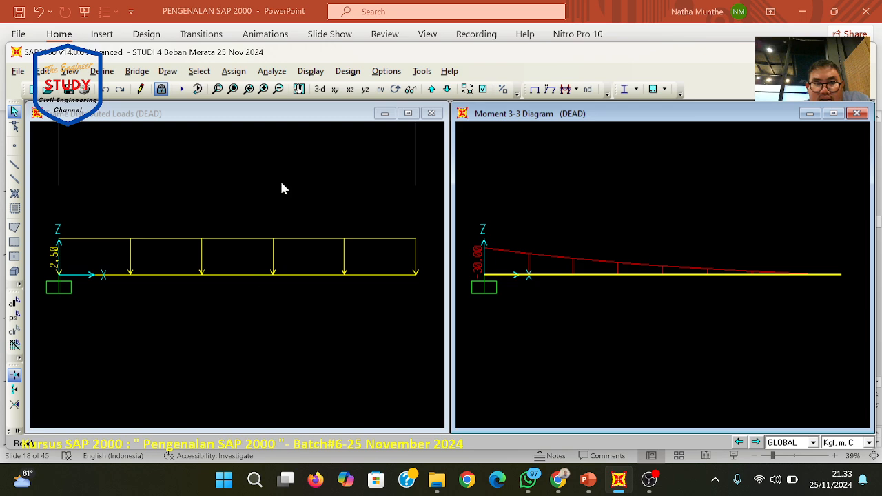
left_click(347, 71)
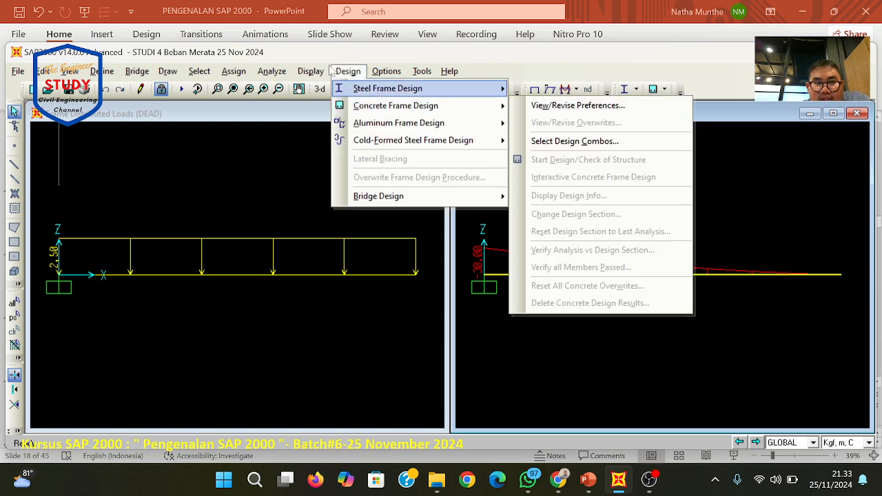
mouse_move(310, 72)
mouse_move(317, 108)
left_click(519, 124)
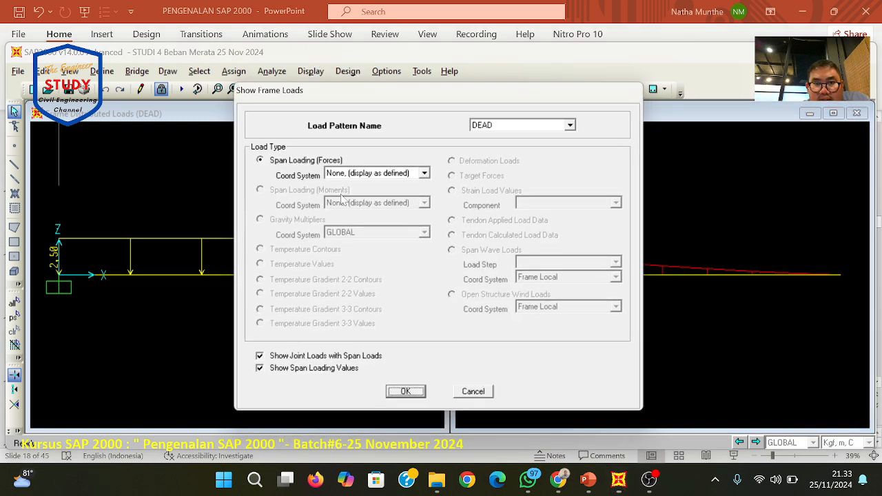
left_click(406, 391)
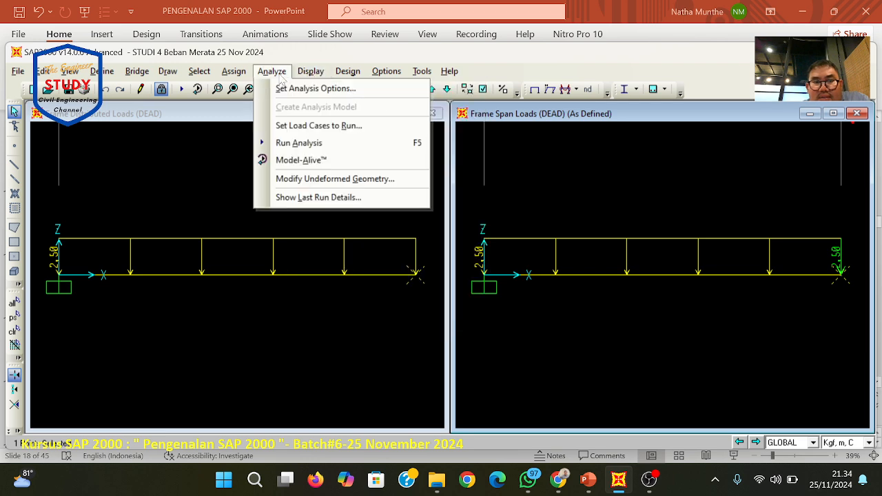
- Unlock the model and replace the DEAD joint forces at the cantilever's free end with zero values
mouse_move(246, 78)
left_click(162, 94)
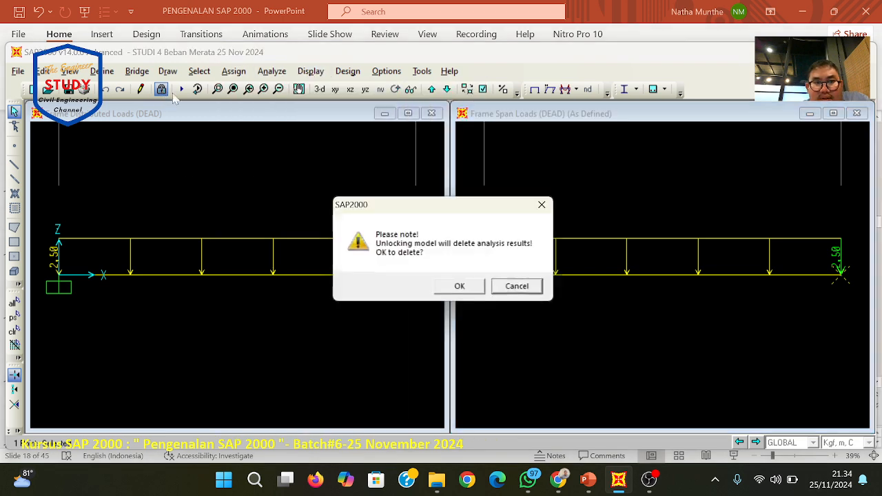
left_click(456, 286)
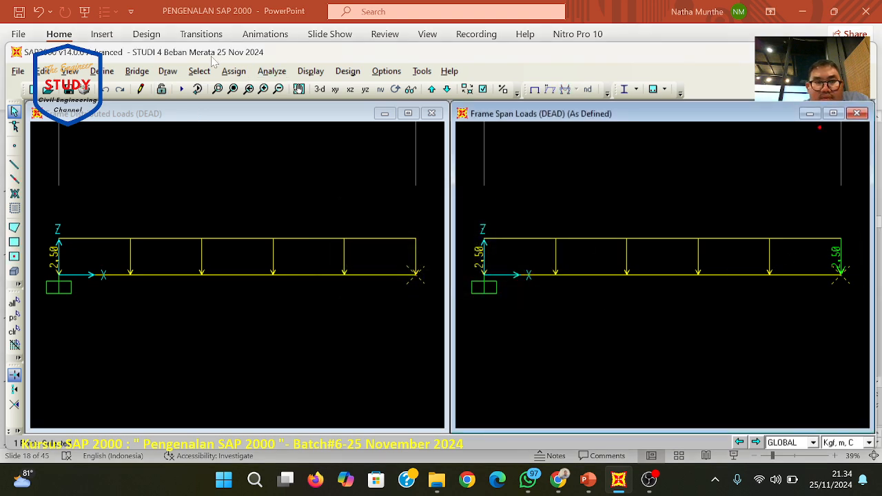
left_click(233, 71)
mouse_move(272, 210)
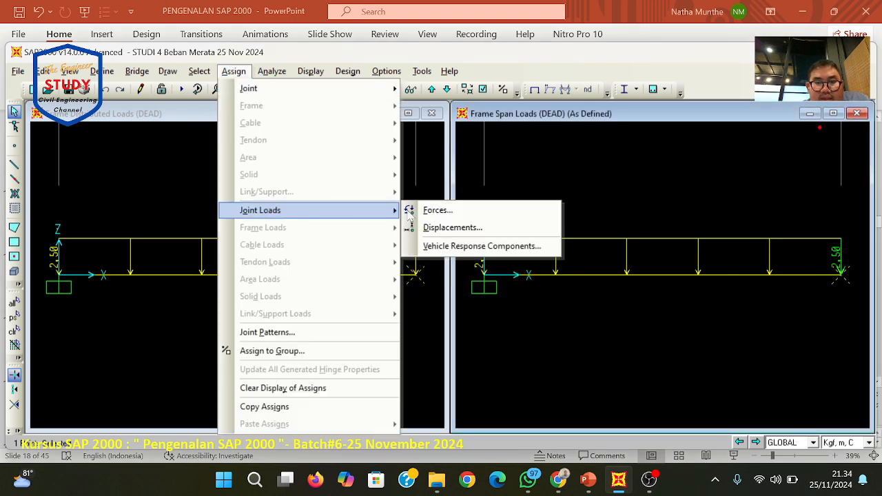
left_click(430, 212)
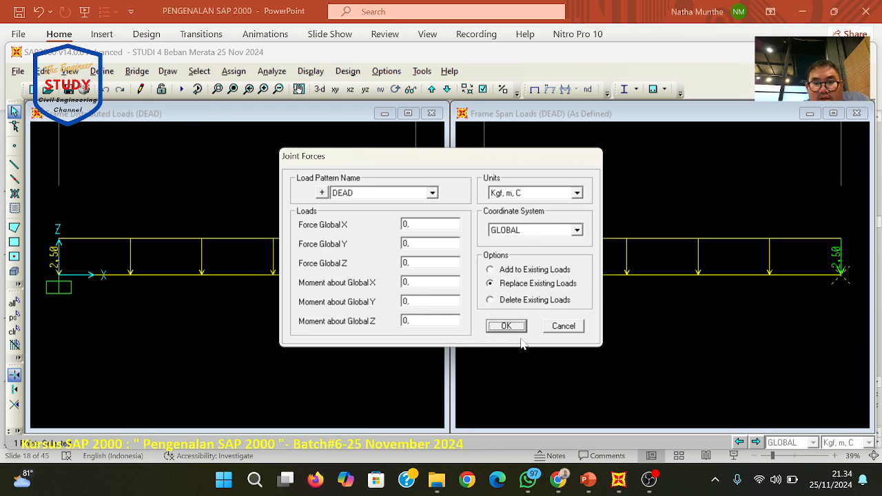
left_click(513, 326)
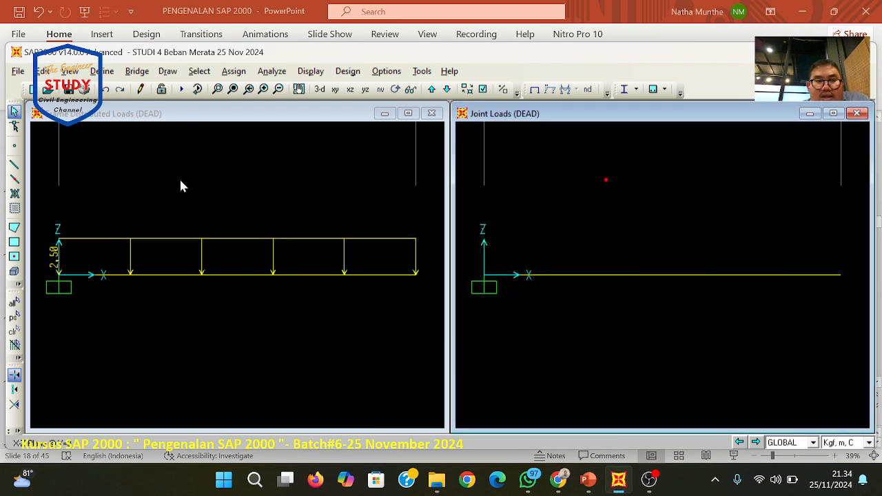
- Display the DEAD frame span loads with joint loads and loading values to check the corrected cantilever
left_click(322, 73)
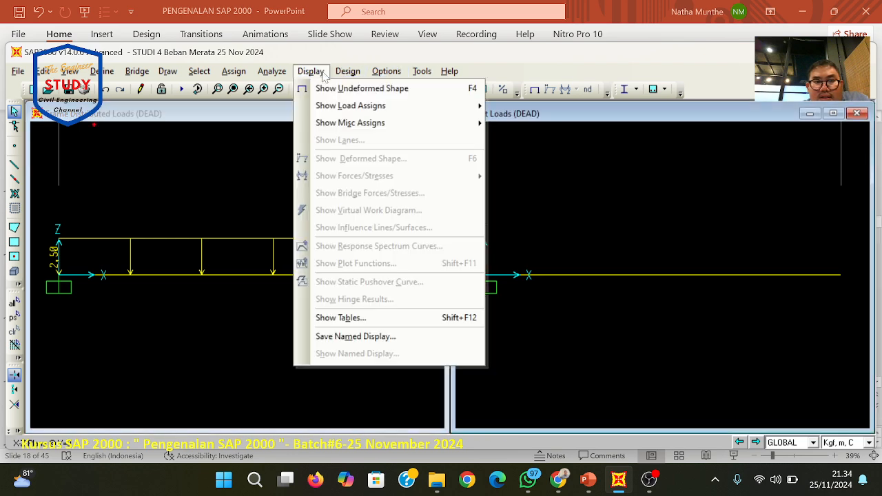
mouse_move(355, 105)
left_click(521, 122)
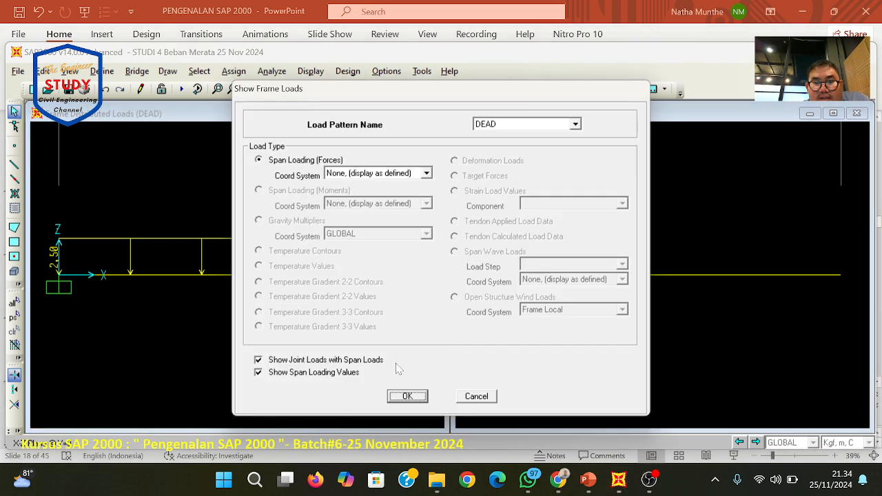
left_click(401, 398)
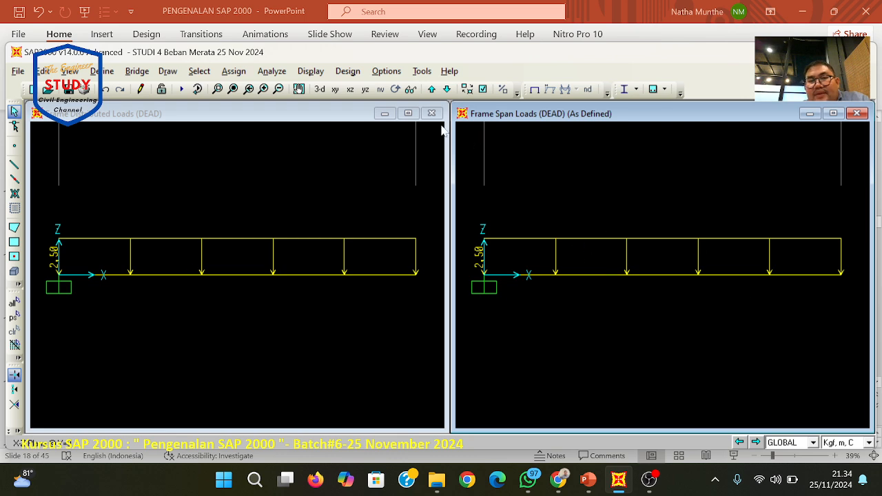
- Check the analysis options and run the DEAD and LIVE load cases, leaving MODAL set to Do not Run
left_click(271, 71)
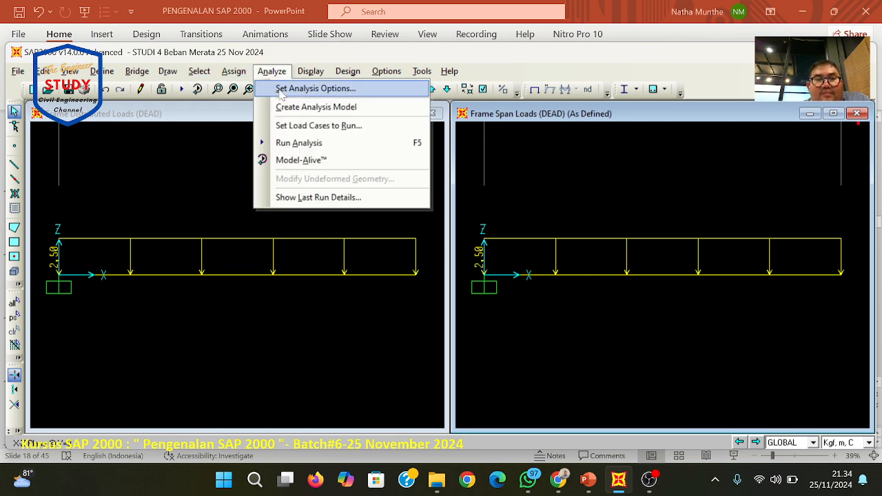
left_click(283, 87)
left_click(564, 190)
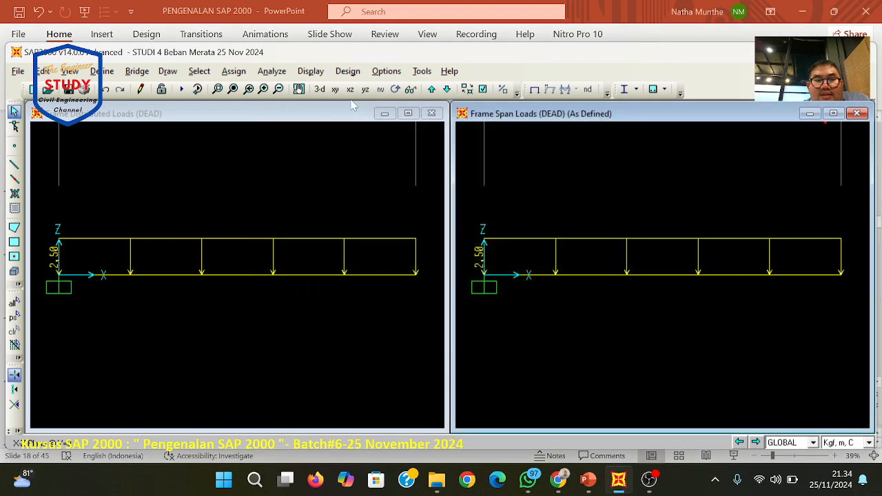
left_click(281, 77)
left_click(323, 135)
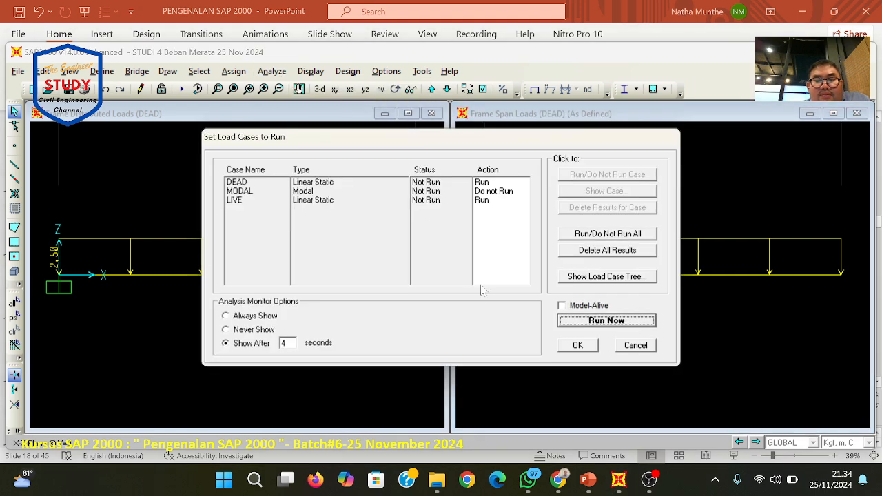
left_click(582, 322)
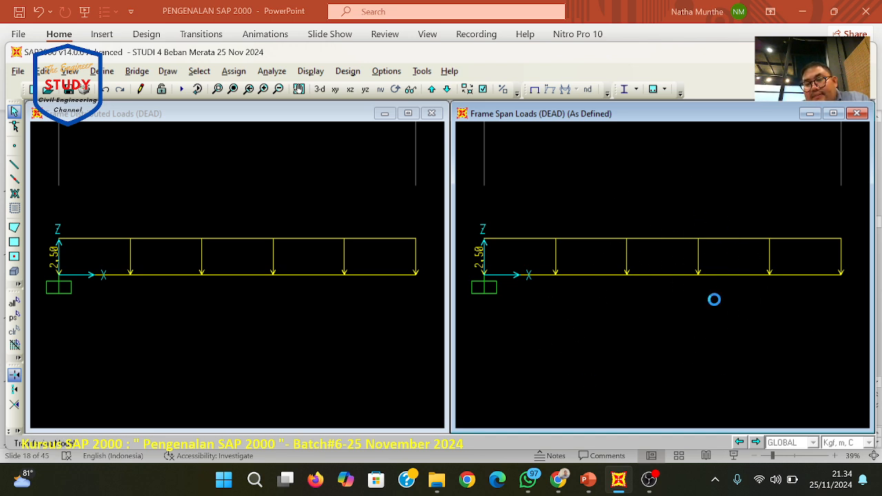
- Display the recalculated DEAD Moment 3-3 diagram and open the beam's detailed diagrams with Show Max
left_click(633, 285)
right_click(629, 274)
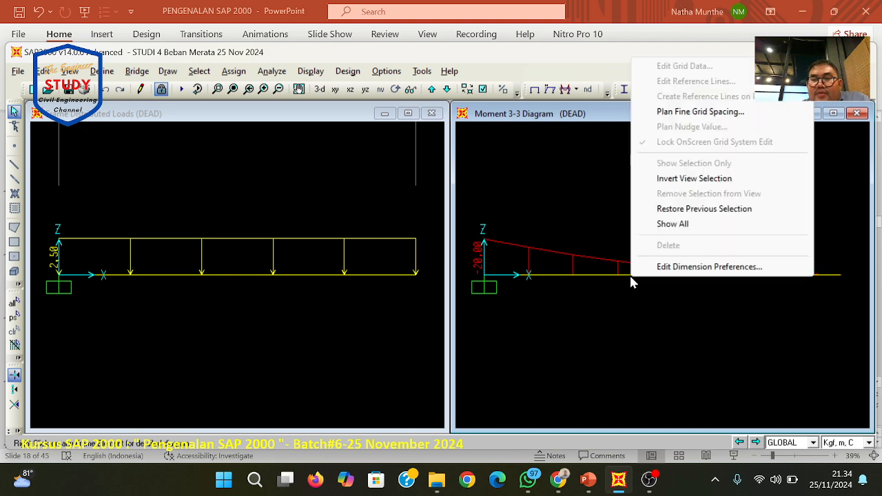
left_click(629, 274)
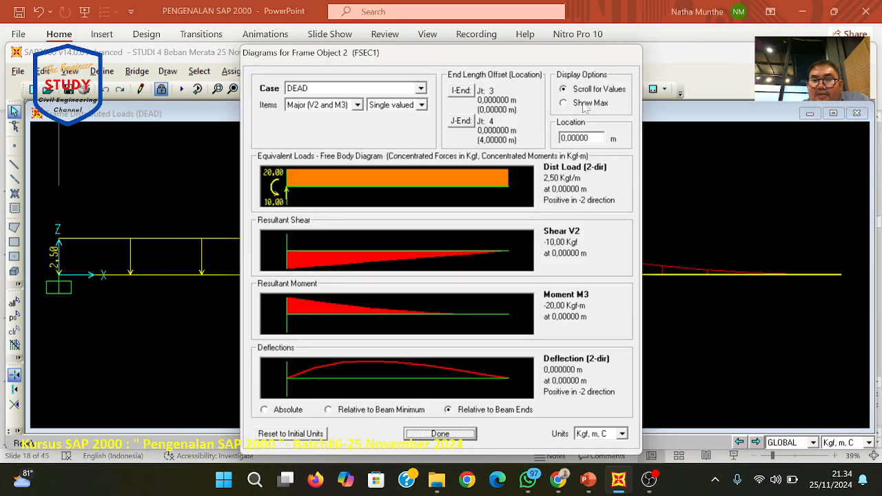
left_click(562, 102)
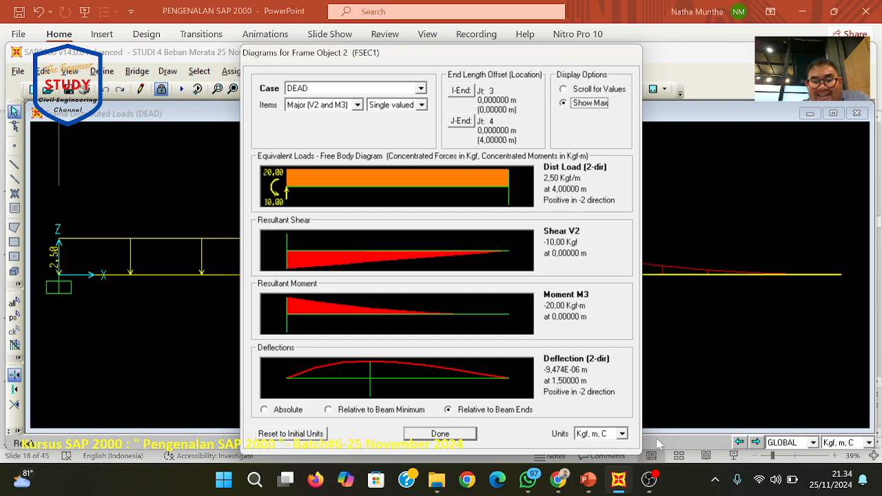
- Switch to WhatsApp and send an image of the corrected cantilever diagrams to the SAP 2000 Batch#6 group
left_click(528, 481)
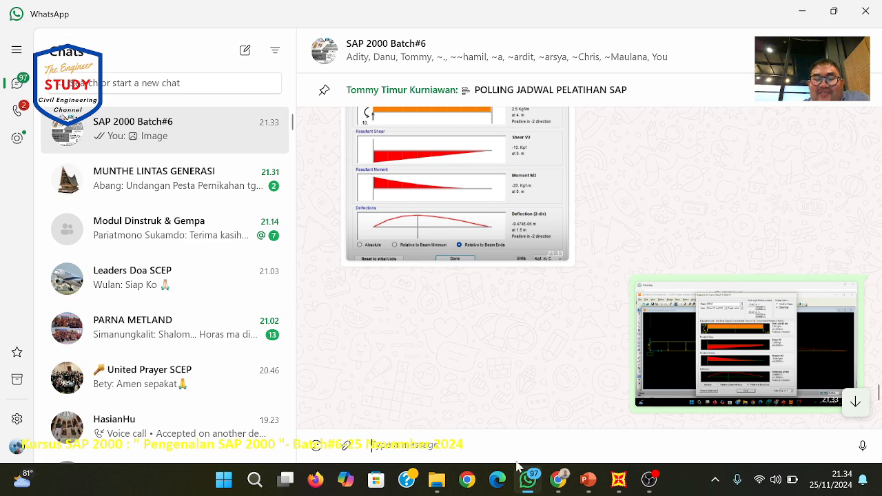
right_click(504, 457)
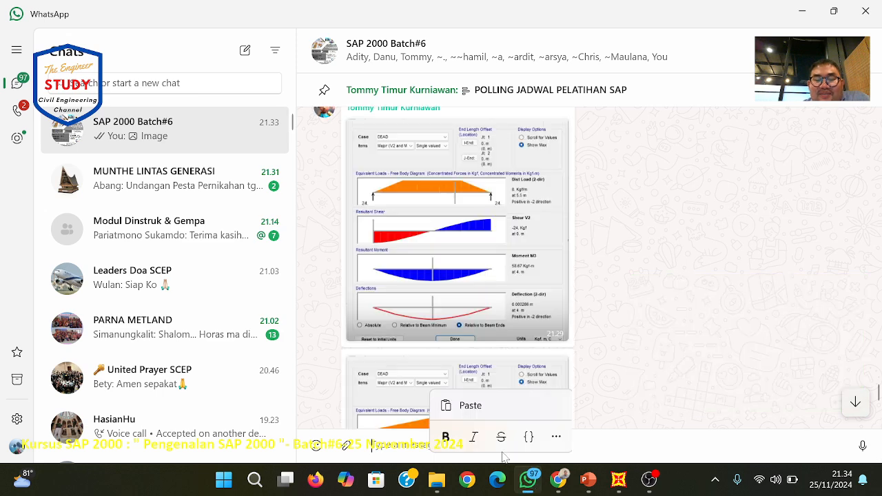
left_click(468, 406)
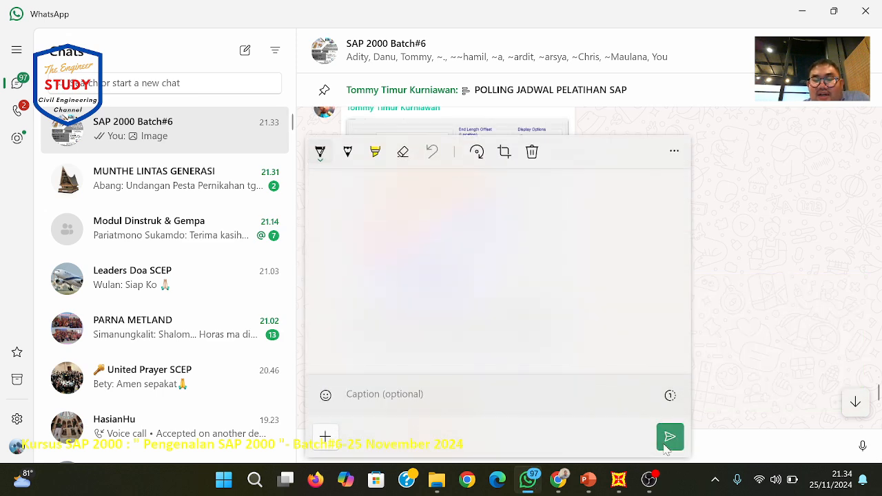
left_click(669, 434)
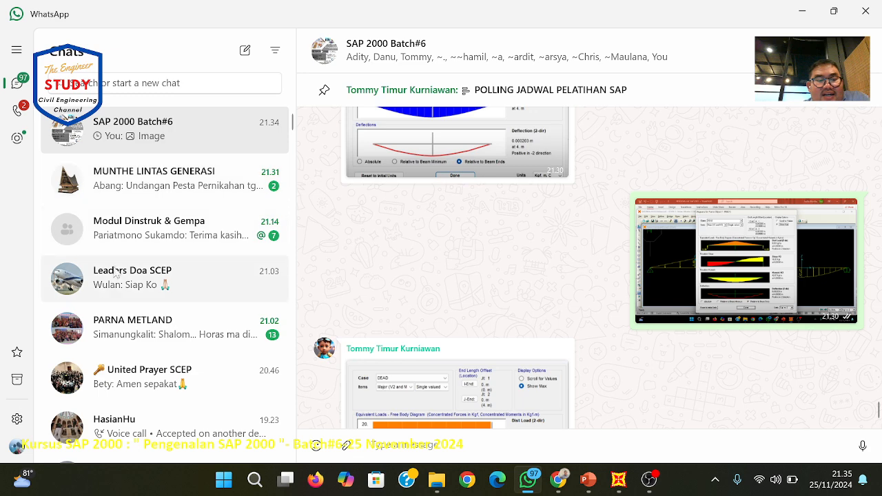
- Delete the outdated diagram image sent at 21.33 in the SAP 2000 Batch#6 chat for everyone
left_click(137, 275)
left_click(138, 128)
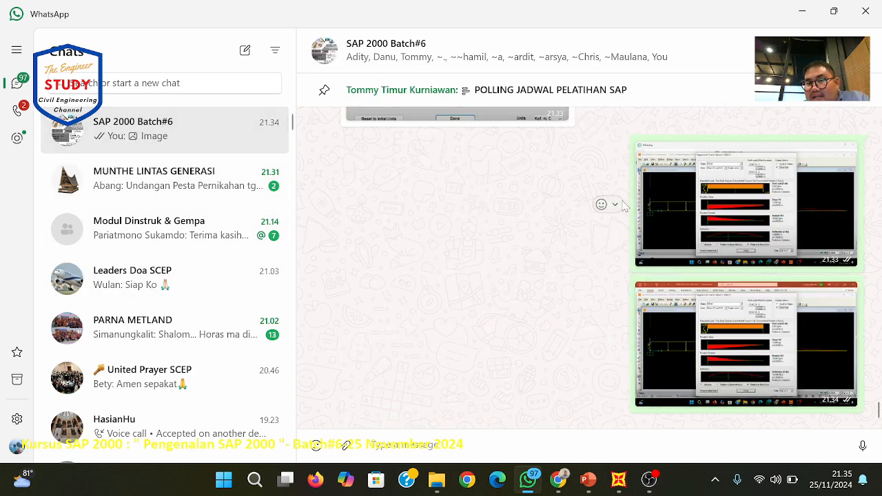
left_click(615, 205)
left_click(456, 362)
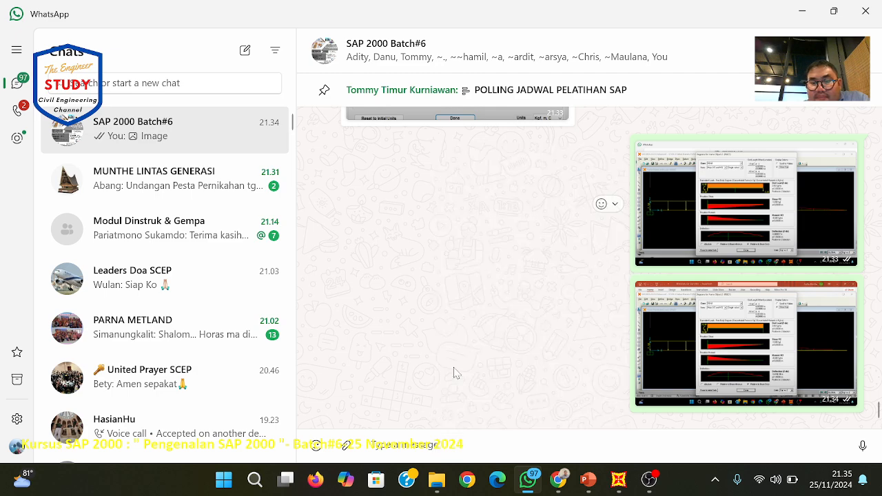
left_click(352, 216)
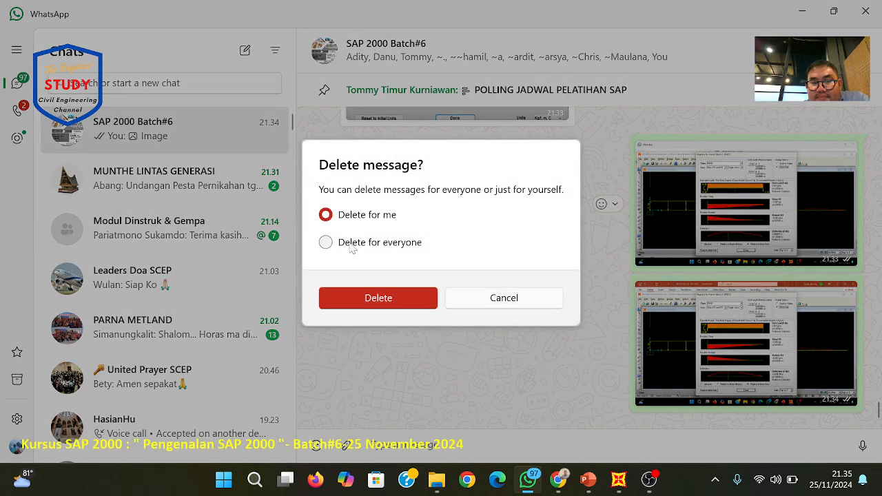
left_click(353, 244)
left_click(372, 297)
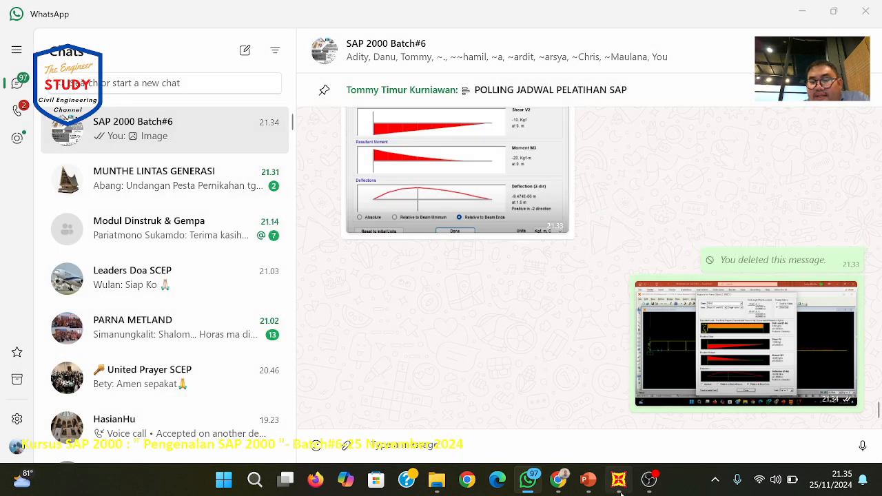
- Switch to SAP2000 and close the detailed diagrams of the cantilever beam
left_click(618, 490)
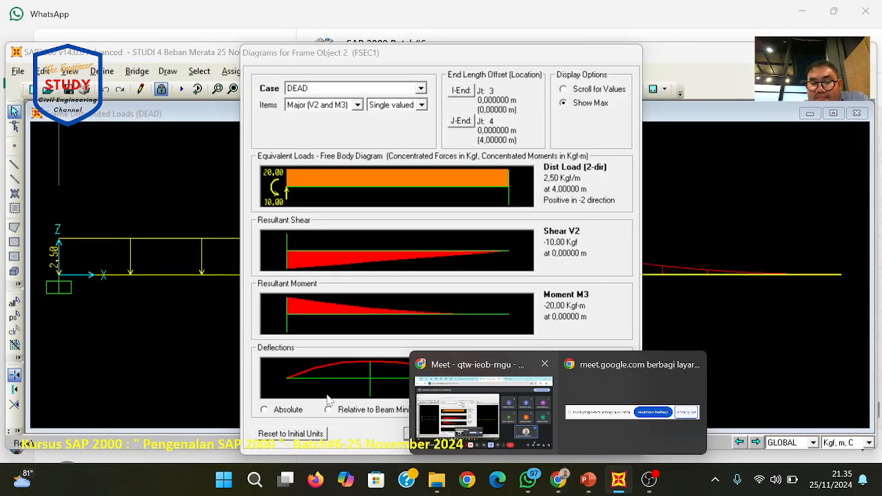
left_click(441, 432)
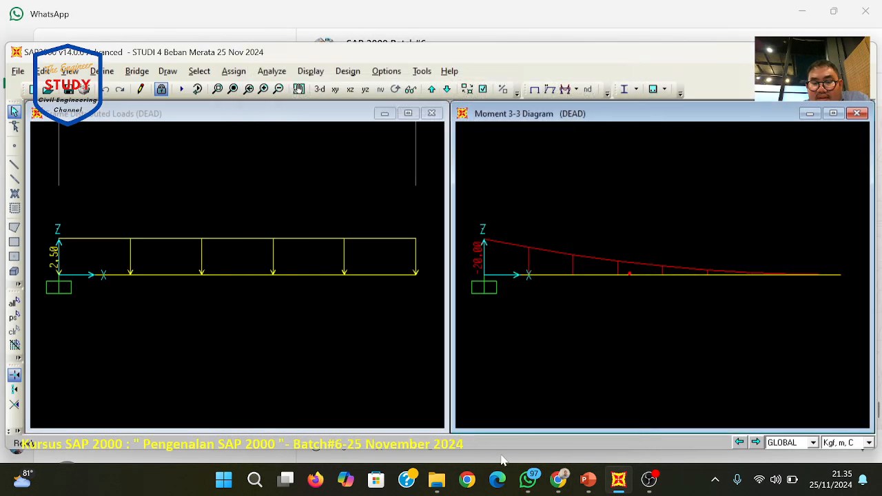
- Switch to the PENGENALAN SAP 2000 presentation in PowerPoint and display slide 19 with the summary of the SAP 2000 design stages
left_click(589, 487)
scroll(109, 277, "up", 10)
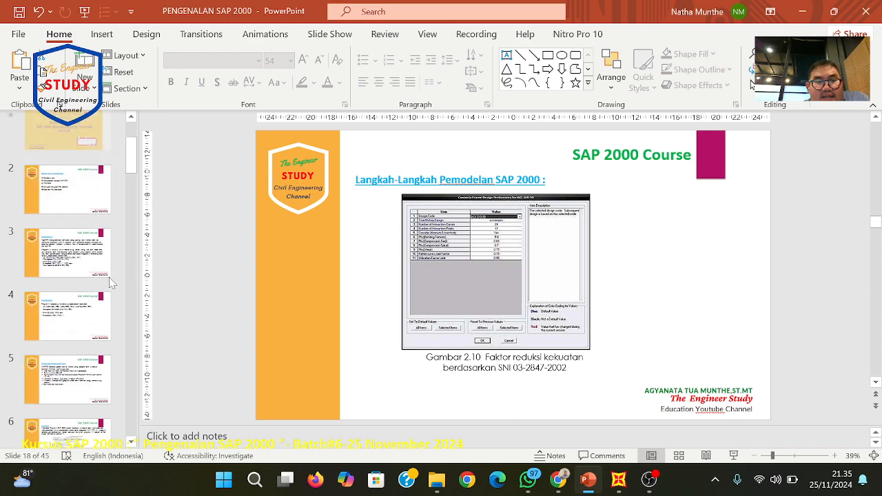
scroll(108, 277, "up", 2)
left_click(84, 210)
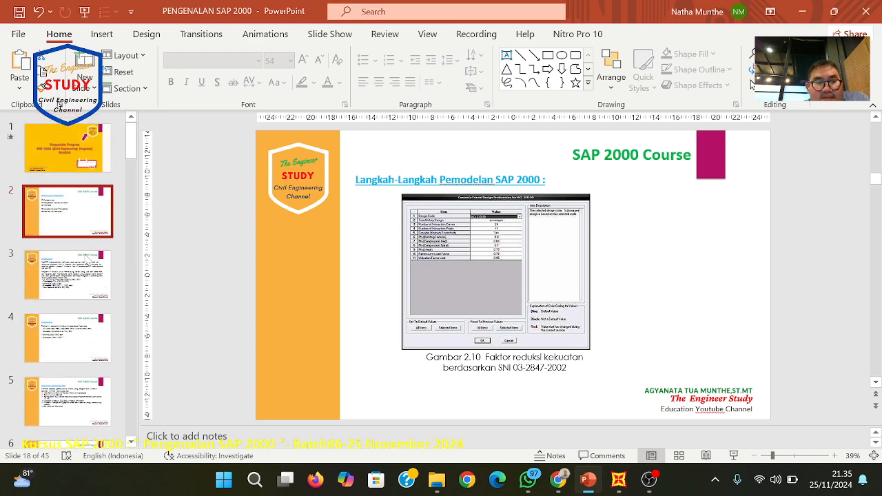
left_click(84, 285)
scroll(84, 288, "down", 3)
scroll(85, 289, "down", 4)
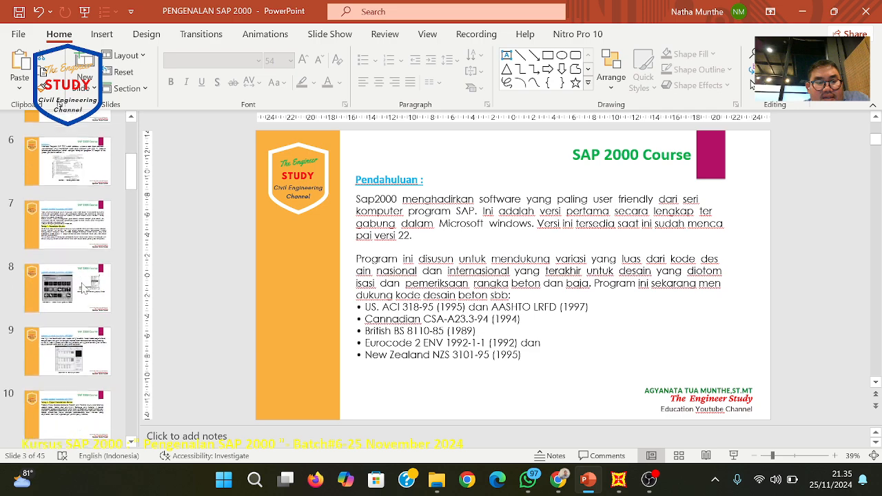
scroll(85, 289, "up", 3)
scroll(83, 288, "down", 10)
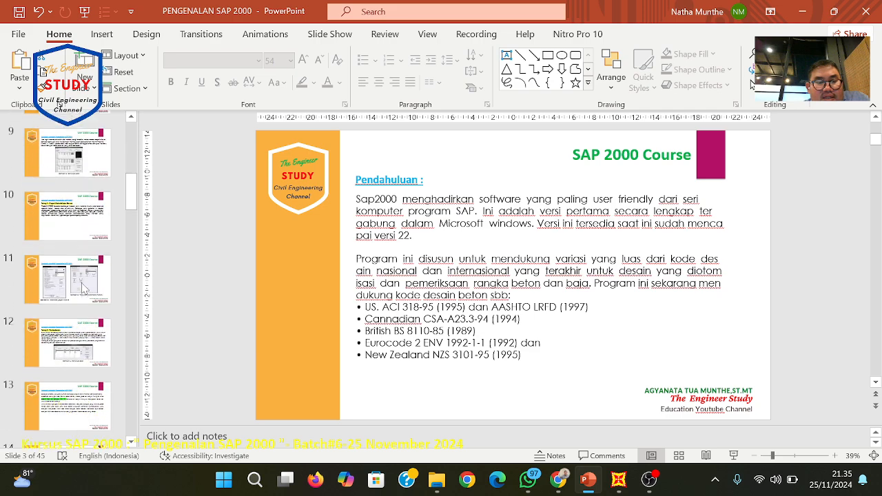
scroll(82, 288, "down", 4)
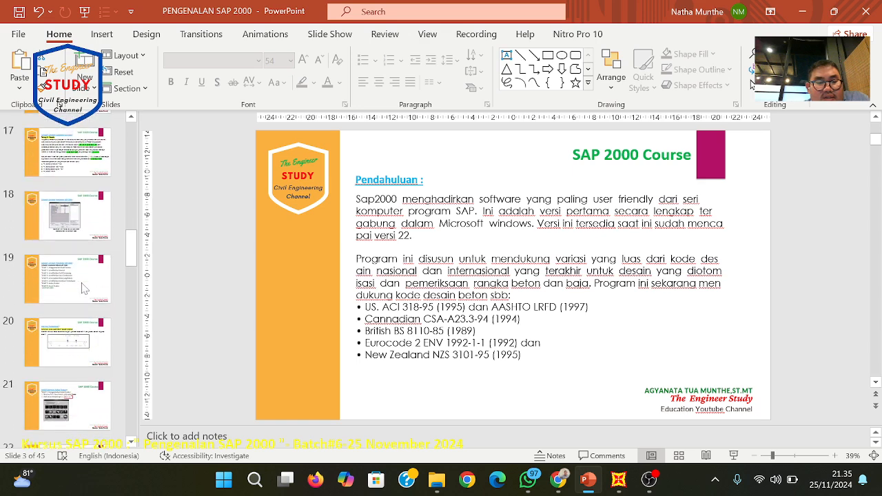
left_click(83, 288)
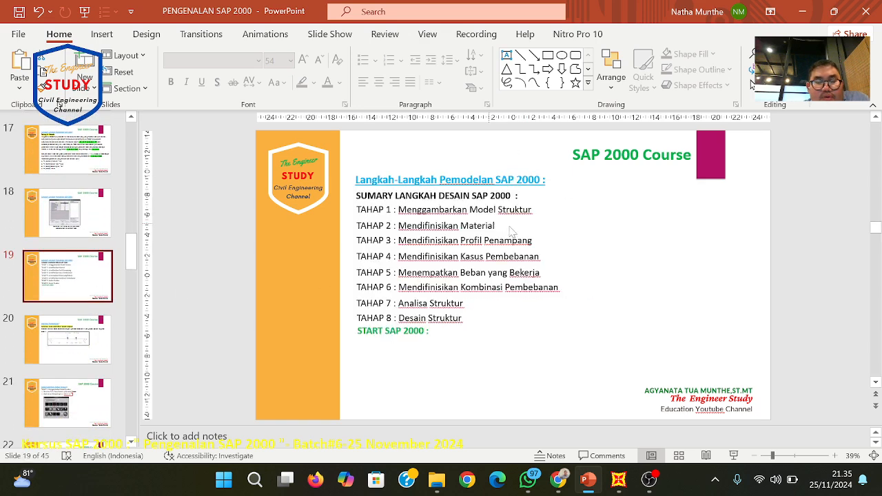